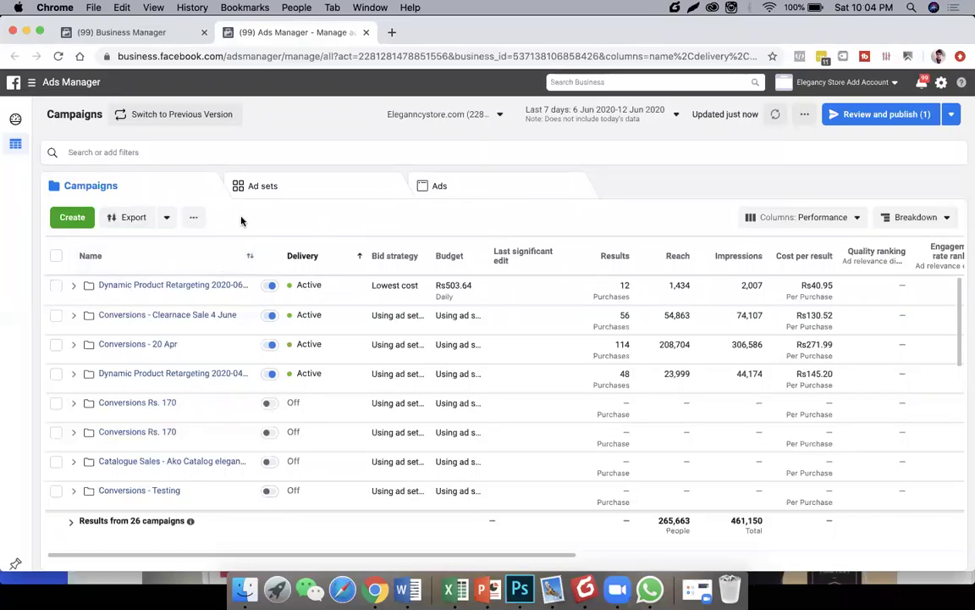
# Step: Open Ads Manager from the business tools shortcuts and close the extra Business Manager browser tab
pyautogui.click(33, 83)
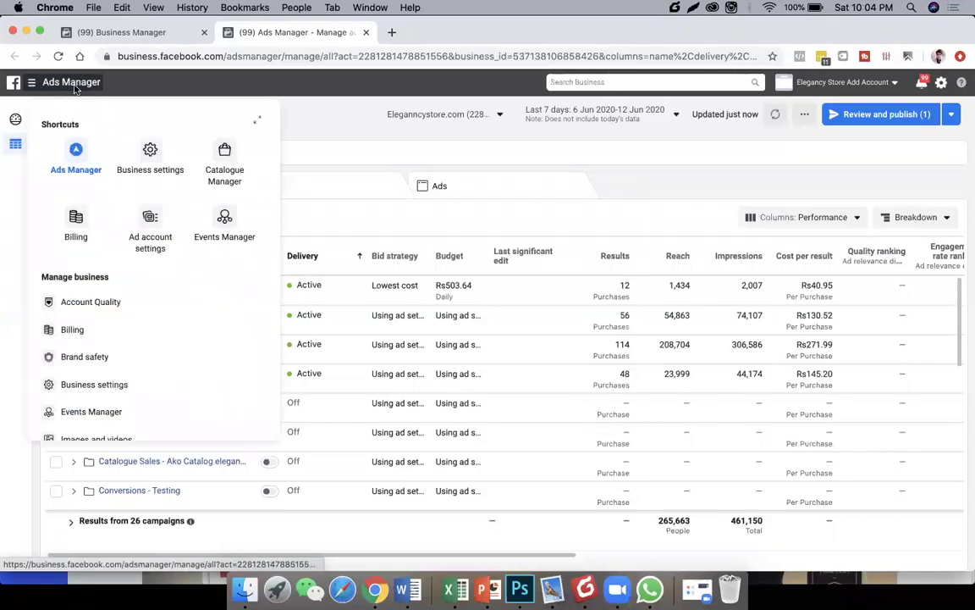
pyautogui.click(74, 179)
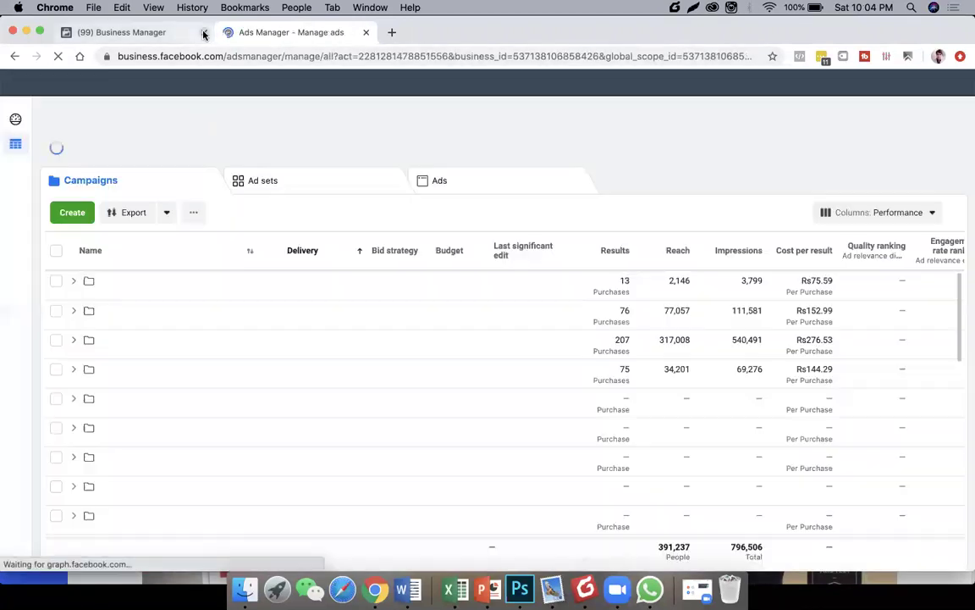
pyautogui.click(203, 33)
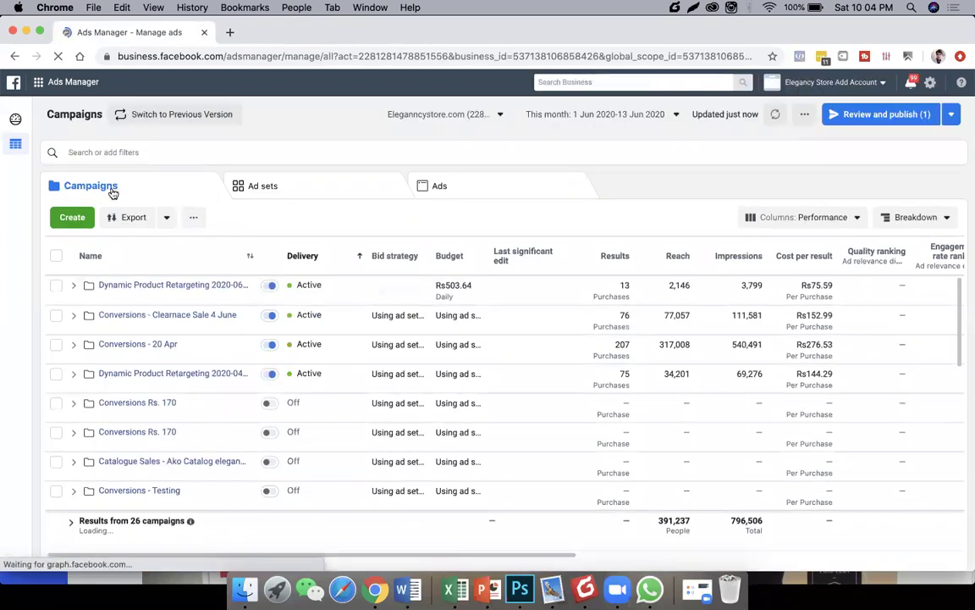
# Step: Start creating a new campaign and dismiss the summary of the unfinished draft
pyautogui.click(77, 218)
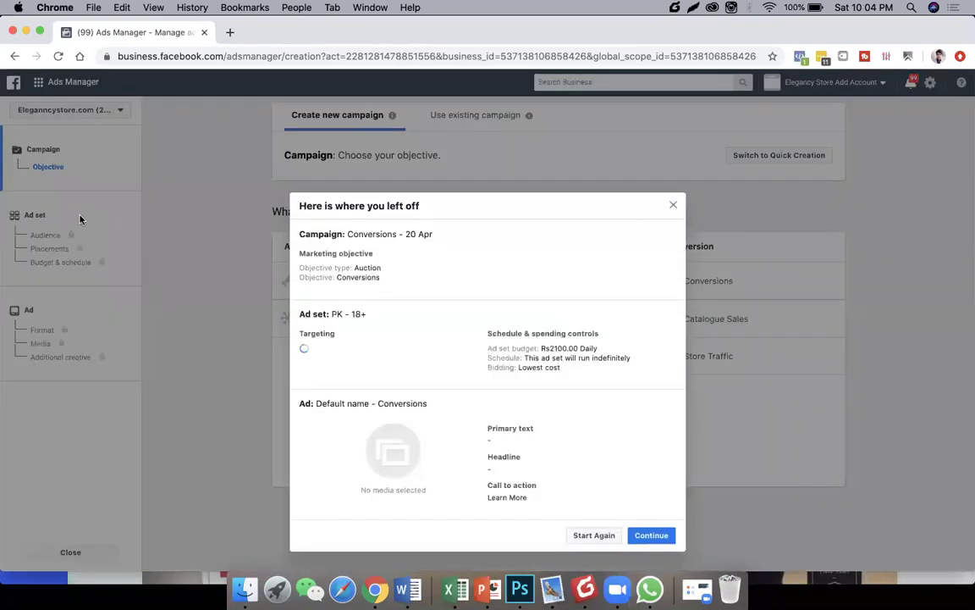
pyautogui.click(675, 206)
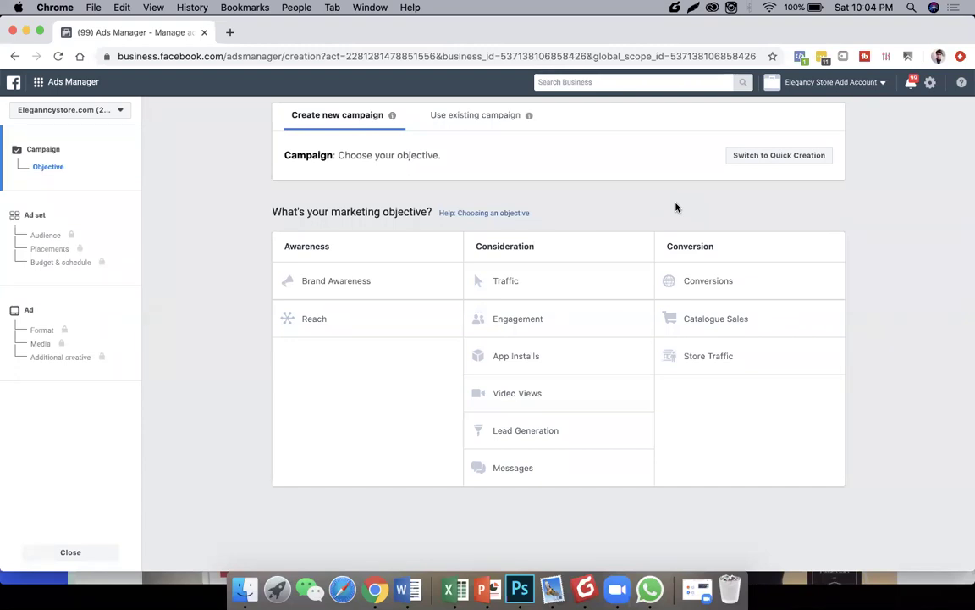
# Step: Try the Engagement objective, switch to the Traffic objective and look over its settings
pyautogui.click(543, 331)
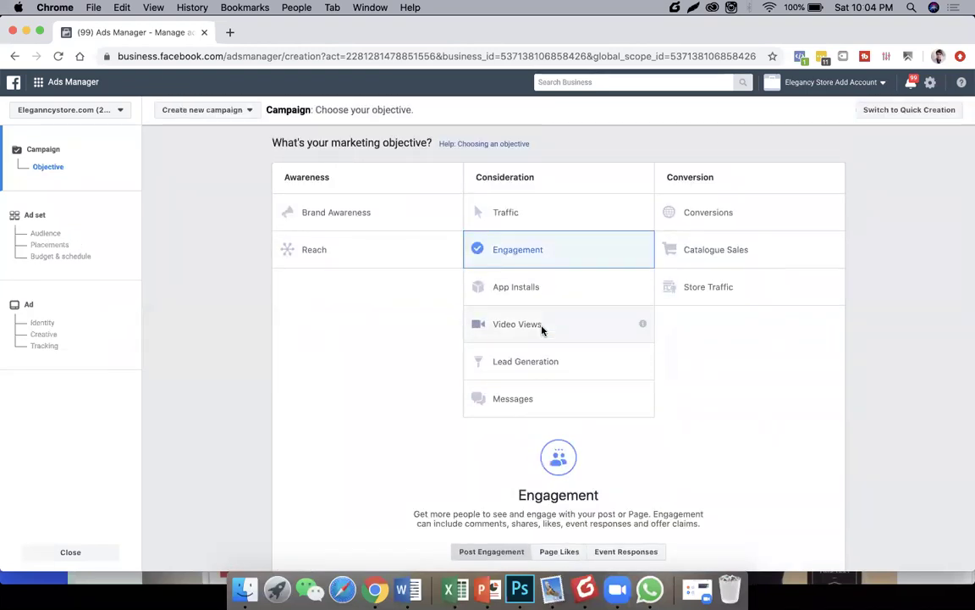
pyautogui.scroll(2, 542, 331)
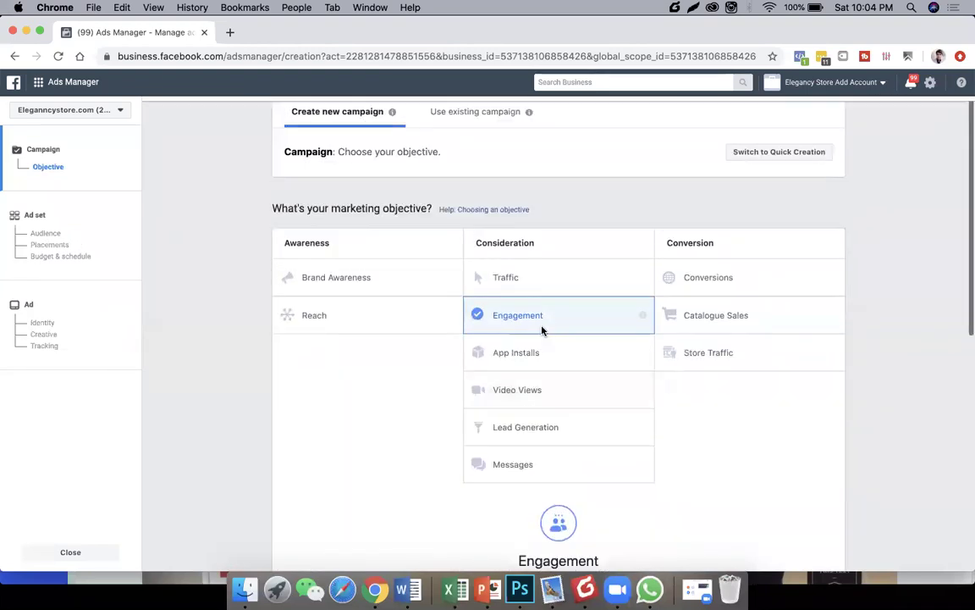
pyautogui.click(530, 280)
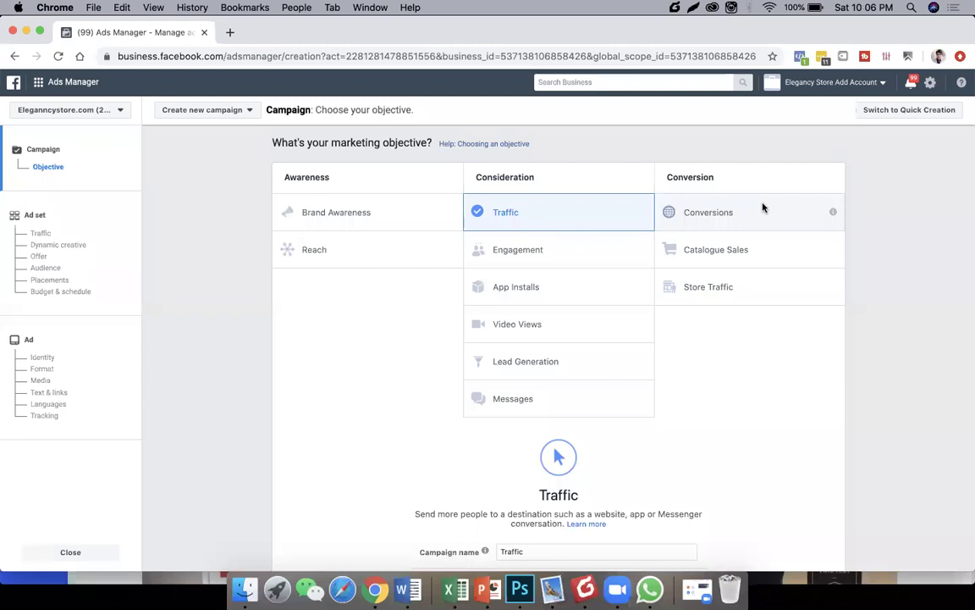
pyautogui.scroll(-1, 762, 207)
pyautogui.scroll(1, 678, 216)
# Step: Choose the Engagement objective, turn off campaign budget optimisation and continue to the ad set
pyautogui.click(556, 252)
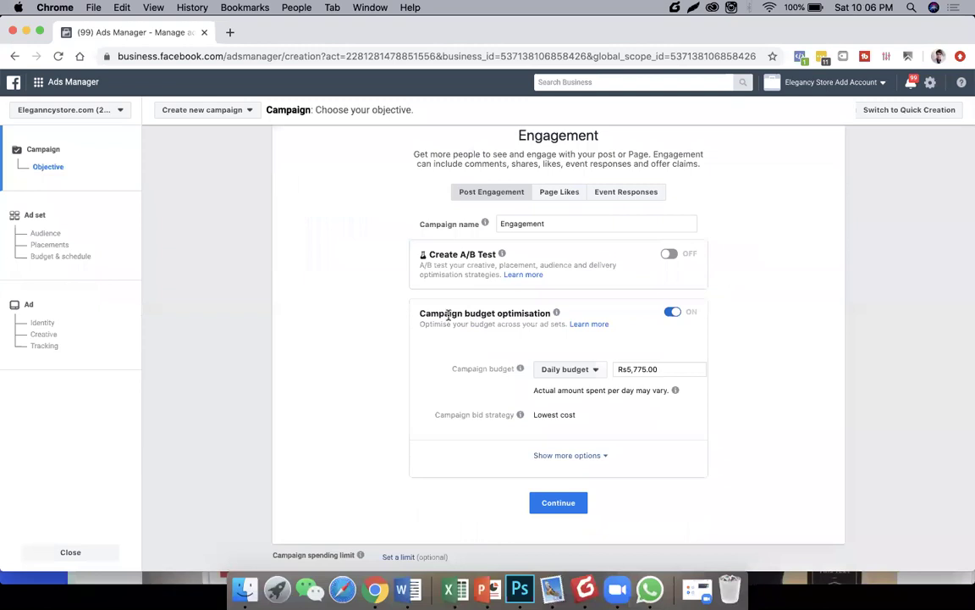
pyautogui.moveTo(448, 315); pyautogui.dragTo(485, 311)
pyautogui.click(670, 313)
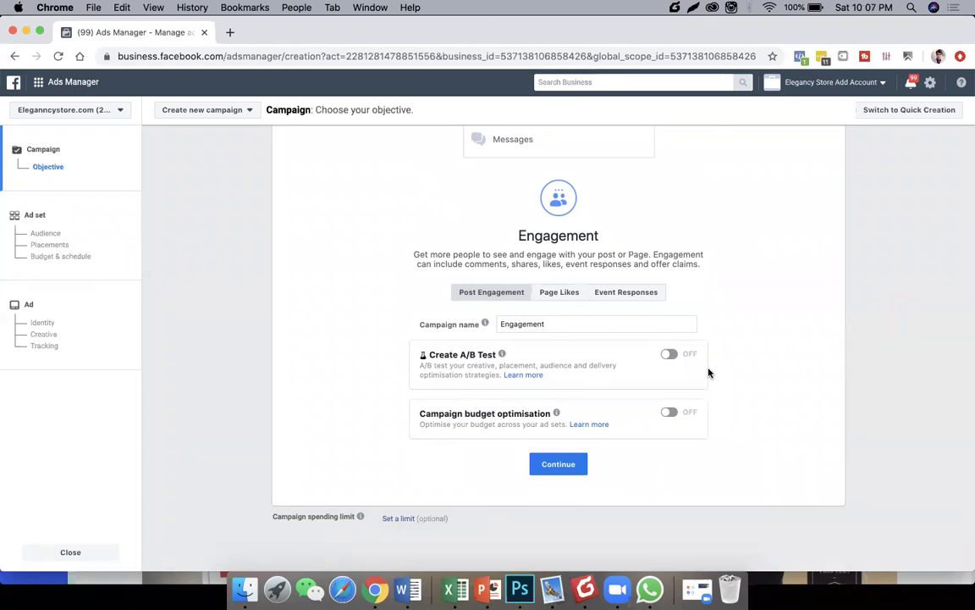
pyautogui.click(568, 464)
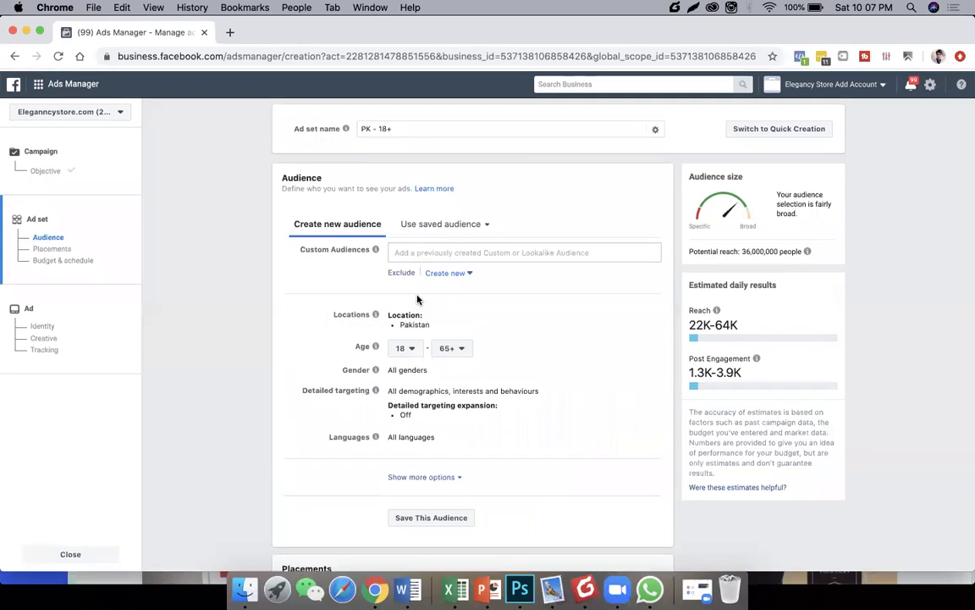
# Step: Return to the campaign objective settings and name the campaign "Engagement - 13 June - Sales"
pyautogui.doubleClick(329, 127)
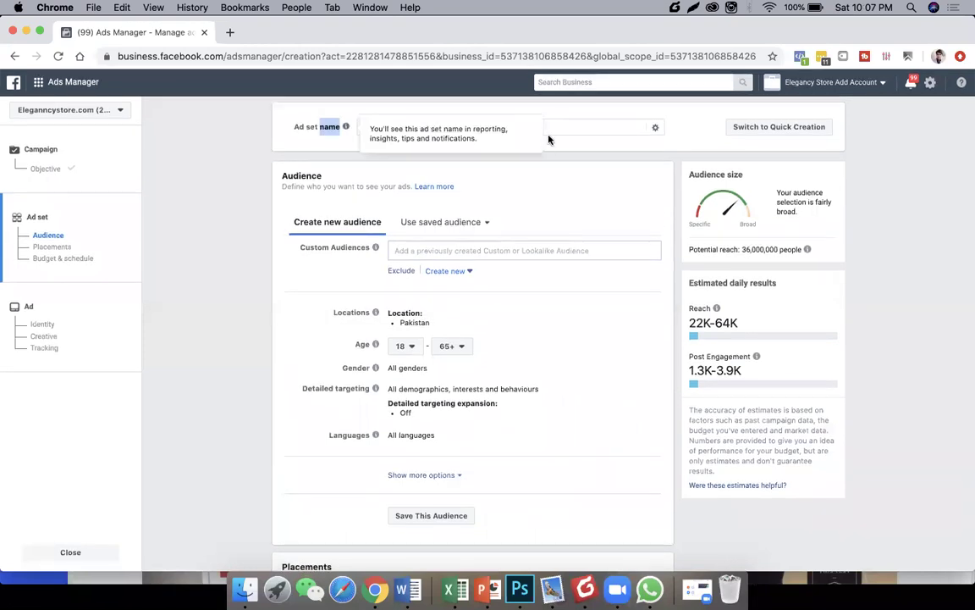
pyautogui.click(13, 156)
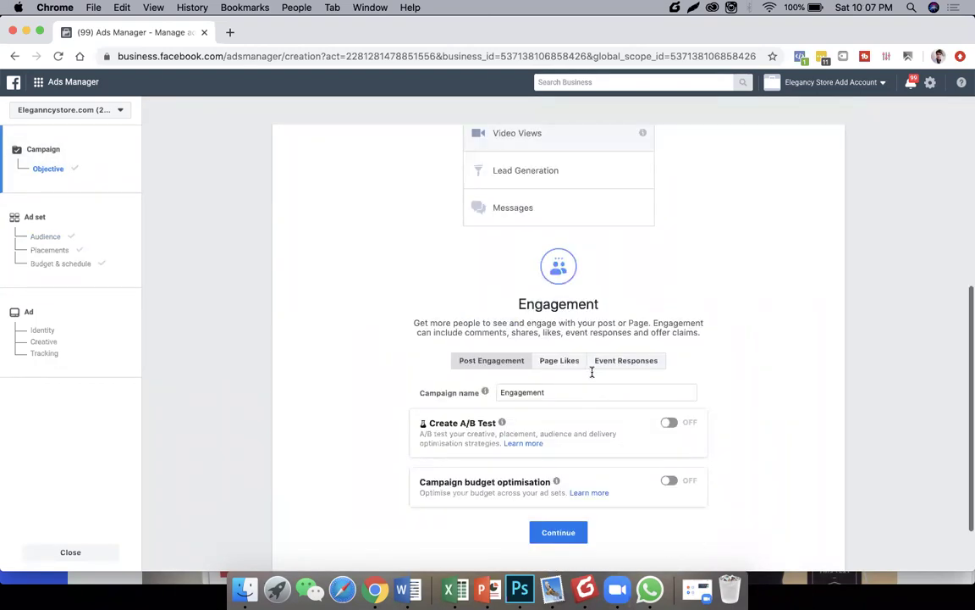
pyautogui.click(592, 376)
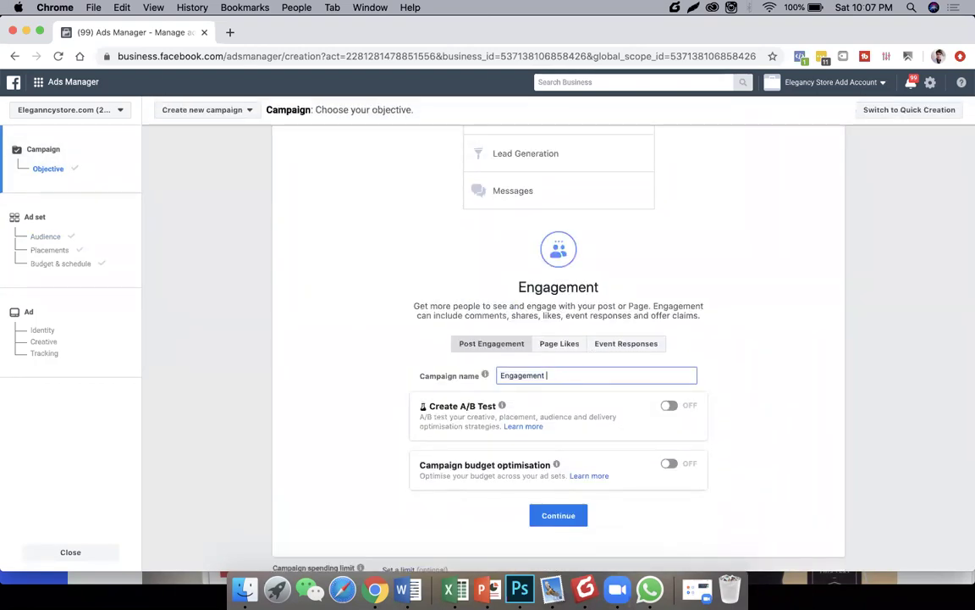
pyautogui.write('-S')
pyautogui.press('BackSpace')
pyautogui.press('BackSpace')
pyautogui.write('-')
pyautogui.press('BackSpace')
pyautogui.write('13 Juner - Sales')
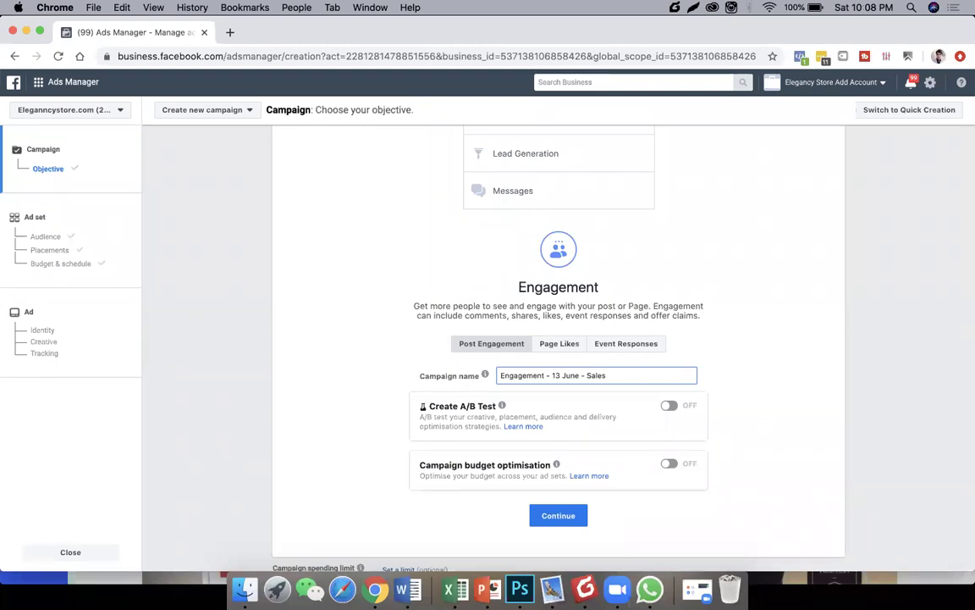
# Step: Replace "Sales" at the end of the campaign name with "Mobile Phone Sale Event" and continue to the ad set
pyautogui.press('BackSpace')
pyautogui.press('BackSpace')
pyautogui.press('BackSpace')
pyautogui.press('BackSpace')
pyautogui.press('BackSpace')
pyautogui.press('BackSpace')
pyautogui.write('Mobile Phone Sale Event')
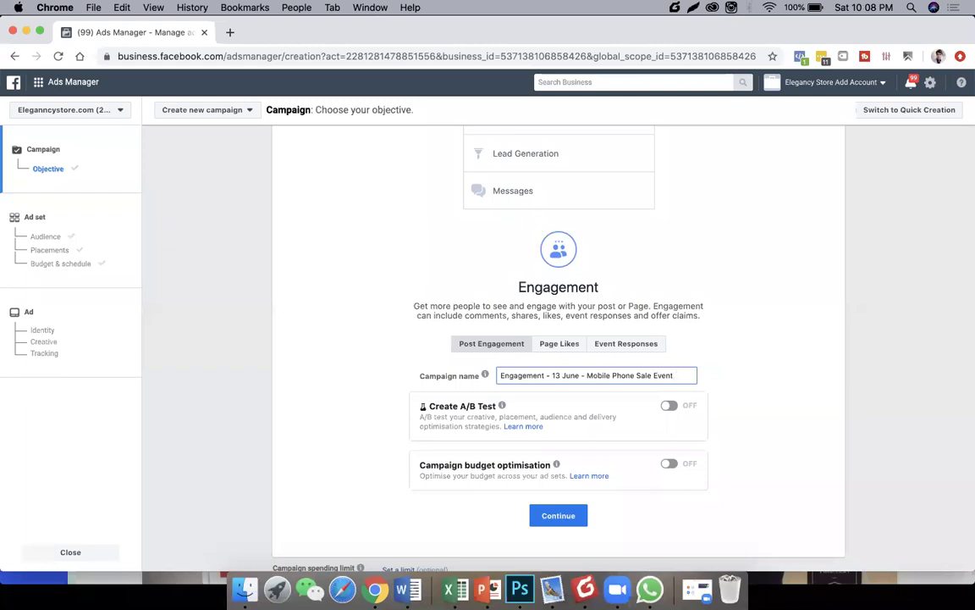
pyautogui.click(582, 511)
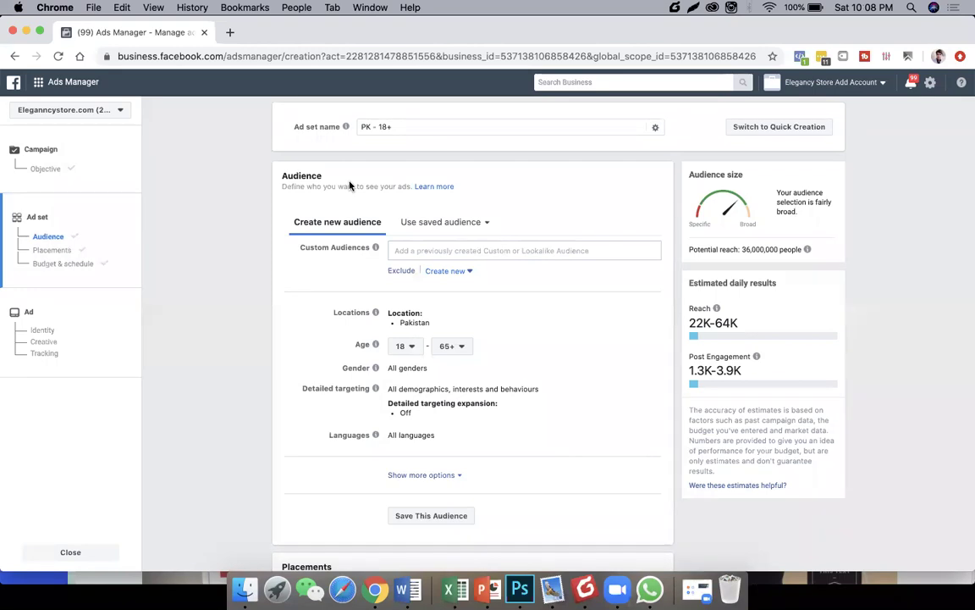
# Step: Replace the "PK" prefix in the ad set name with "KLI"
pyautogui.click(396, 129)
pyautogui.press('Up')
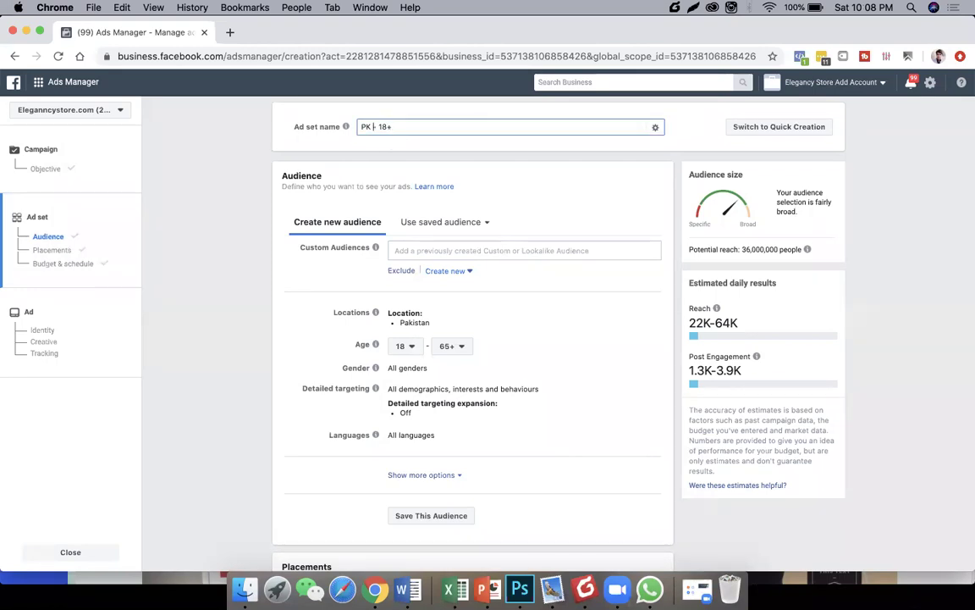
pyautogui.press('Delete')
pyautogui.press('Delete')
pyautogui.write('Lahore')
pyautogui.press('BackSpace')
pyautogui.press('BackSpace')
pyautogui.press('BackSpace')
pyautogui.press('BackSpace')
pyautogui.press('BackSpace')
pyautogui.press('BackSpace')
pyautogui.write('KLI')
pyautogui.press('BackSpace')
pyautogui.press('BackSpace')
# Step: Complete the ad set name with the age range and gender so that it reads "KLI - 18 - 52 - Woman"
pyautogui.write('8 -')
pyautogui.write(' 52')
pyautogui.write(' - ')
pyautogui.write('All')
pyautogui.press('BackSpace')
pyautogui.press('BackSpace')
pyautogui.press('BackSpace')
pyautogui.press('BackSpace')
pyautogui.write('Man')
pyautogui.press('BackSpace')
pyautogui.press('BackSpace')
pyautogui.press('BackSpace')
pyautogui.write('Woman')
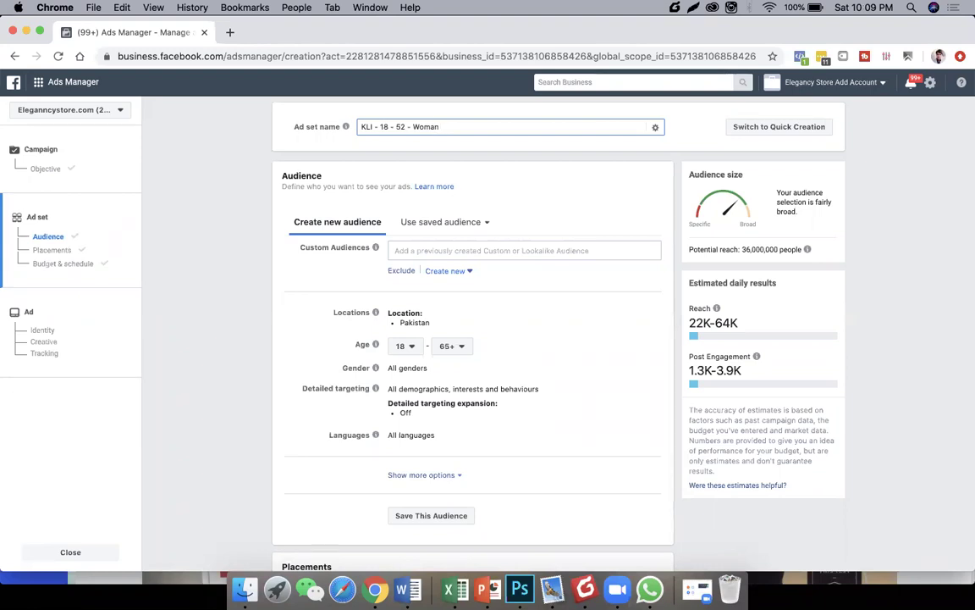
# Step: Replace "Woman" at the end of the ad set name with "All - Mob"
pyautogui.press('BackSpace')
pyautogui.press('BackSpace')
pyautogui.press('BackSpace')
pyautogui.press('BackSpace')
pyautogui.press('BackSpace')
pyautogui.press('BackSpace')
pyautogui.write('All - Mob')
# Step: Try "Auto" and "India" in place of "Mob" at the end of the ad set name, and clear them again
pyautogui.press('BackSpace')
pyautogui.press('BackSpace')
pyautogui.press('BackSpace')
pyautogui.press('BackSpace')
pyautogui.write('Auto')
pyautogui.press('BackSpace')
pyautogui.press('BackSpace')
pyautogui.press('BackSpace')
pyautogui.press('BackSpace')
pyautogui.press('BackSpace')
pyautogui.write('In')
pyautogui.write('dia')
pyautogui.press('BackSpace')
pyautogui.press('BackSpace')
pyautogui.press('BackSpace')
pyautogui.press('BackSpace')
pyautogui.press('BackSpace')
# Step: End the ad set name with "Mob - Insta" after "All"
pyautogui.write('Mob O')
pyautogui.press('BackSpace')
pyautogui.write('- Insta')
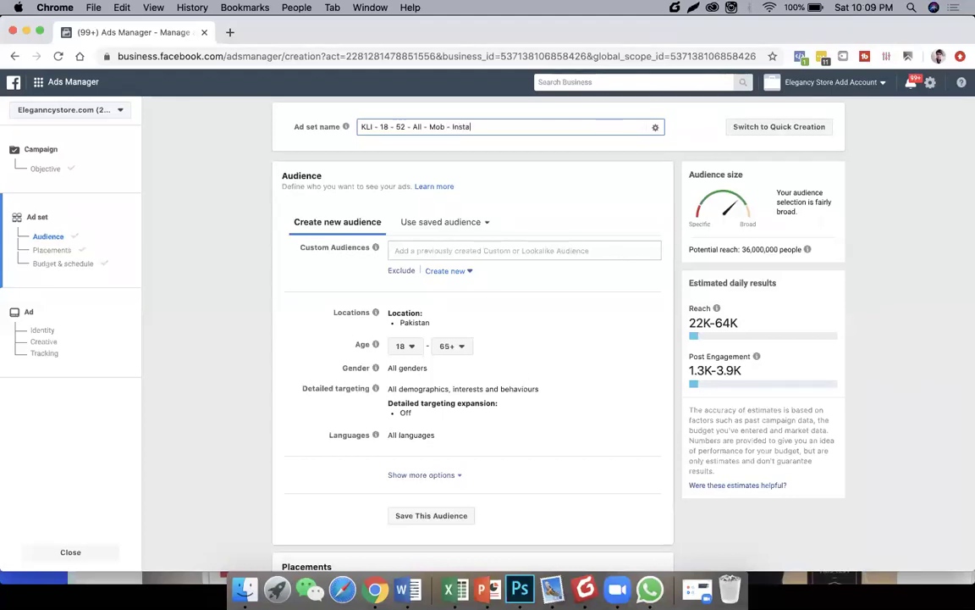
# Step: Replace "Mob - Insta" in the ad set name with "Auto" so that it reads "KLI - 18 - 52 - All - Auto"
pyautogui.doubleClick(420, 132)
pyautogui.click(468, 126)
pyautogui.press('BackSpace')
pyautogui.press('BackSpace')
pyautogui.press('BackSpace')
pyautogui.press('BackSpace')
pyautogui.press('BackSpace')
pyautogui.press('BackSpace')
pyautogui.press('BackSpace')
pyautogui.press('BackSpace')
pyautogui.press('BackSpace')
pyautogui.press('BackSpace')
pyautogui.press('BackSpace')
pyautogui.write('Auto')
# Step: Check the saved audience option and return to creating a new audience
pyautogui.scroll(-2, 459, 169)
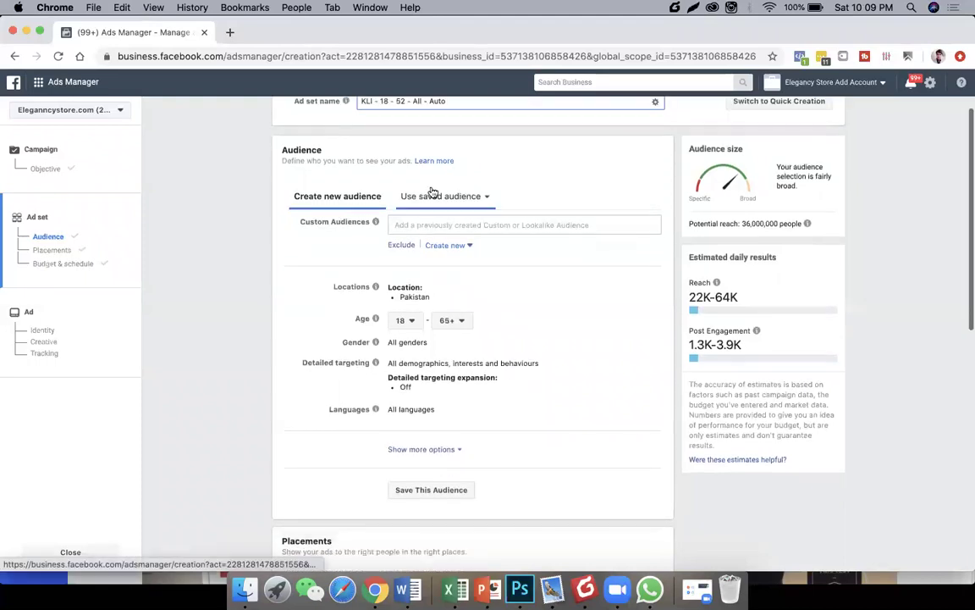
pyautogui.click(430, 196)
pyautogui.click(364, 199)
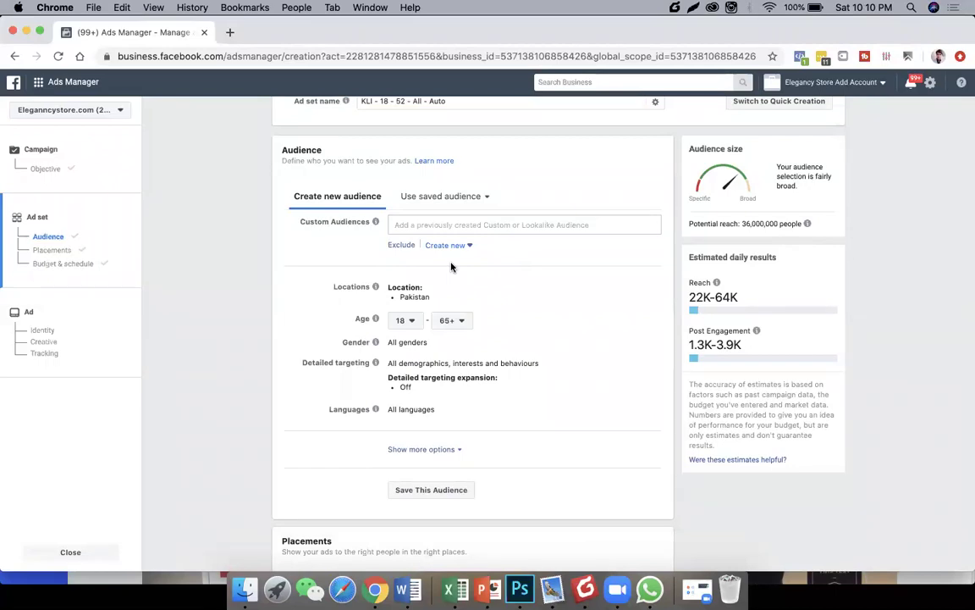
# Step: Look over the audience section and open its locations for editing
pyautogui.scroll(-2, 451, 266)
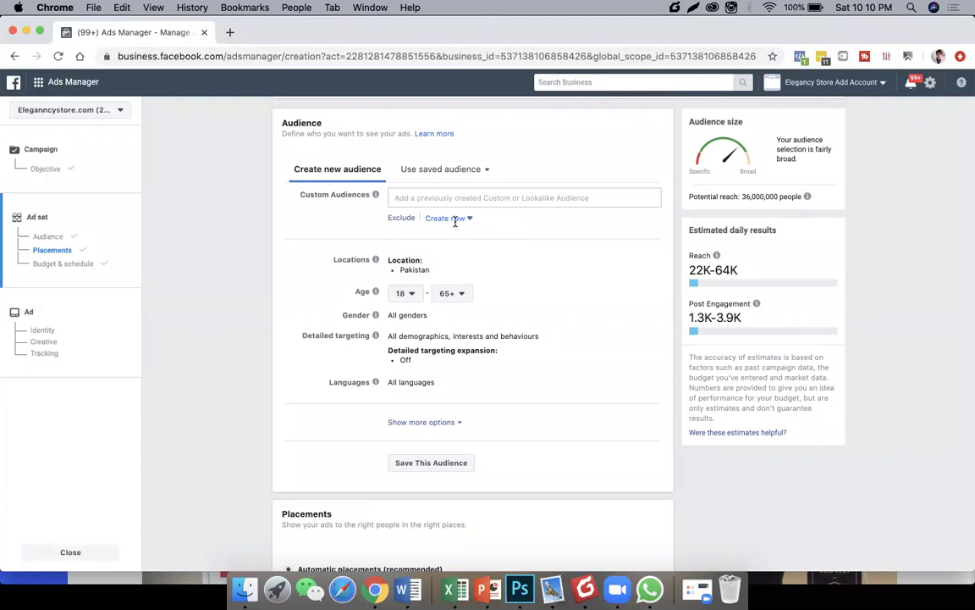
pyautogui.scroll(-2, 455, 220)
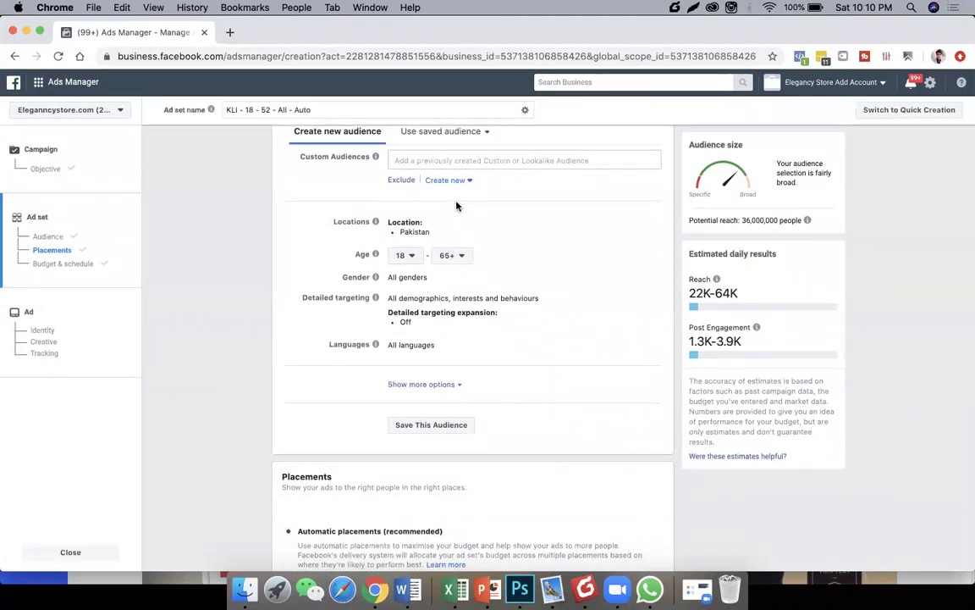
pyautogui.scroll(-3, 458, 206)
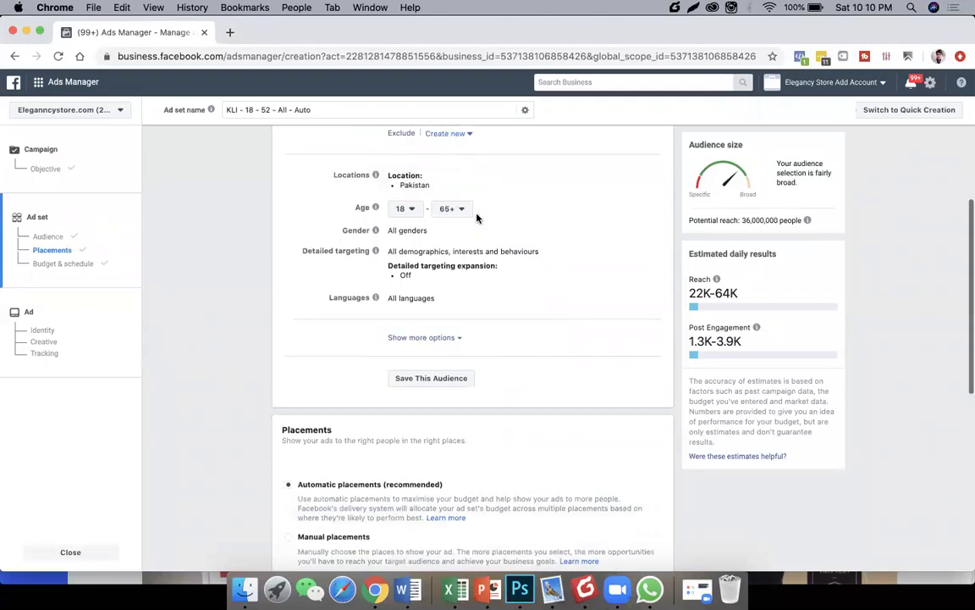
pyautogui.scroll(1, 477, 218)
pyautogui.moveTo(374, 190)
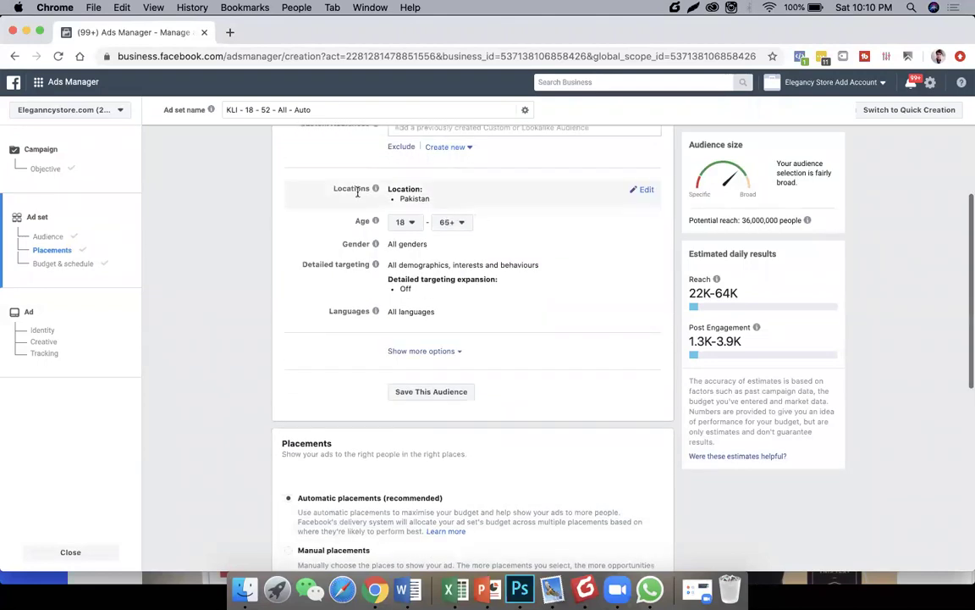
pyautogui.click(644, 192)
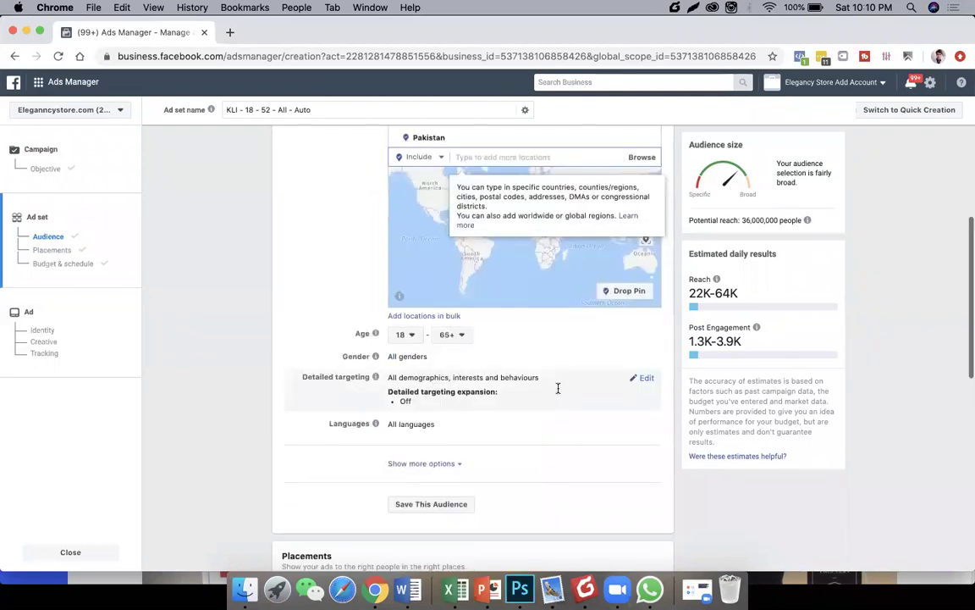
# Step: Browse the maximum age choices for the audience and close the list
pyautogui.click(462, 335)
pyautogui.scroll(5, 469, 422)
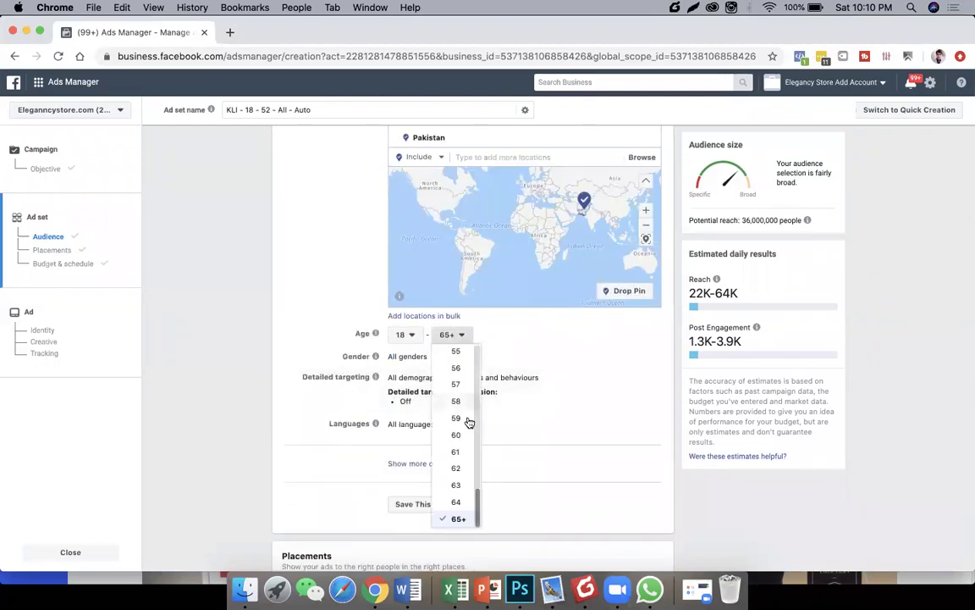
pyautogui.click(570, 383)
# Step: Open the audience's gender and detailed targeting settings for editing
pyautogui.click(646, 357)
pyautogui.scroll(-3, 649, 377)
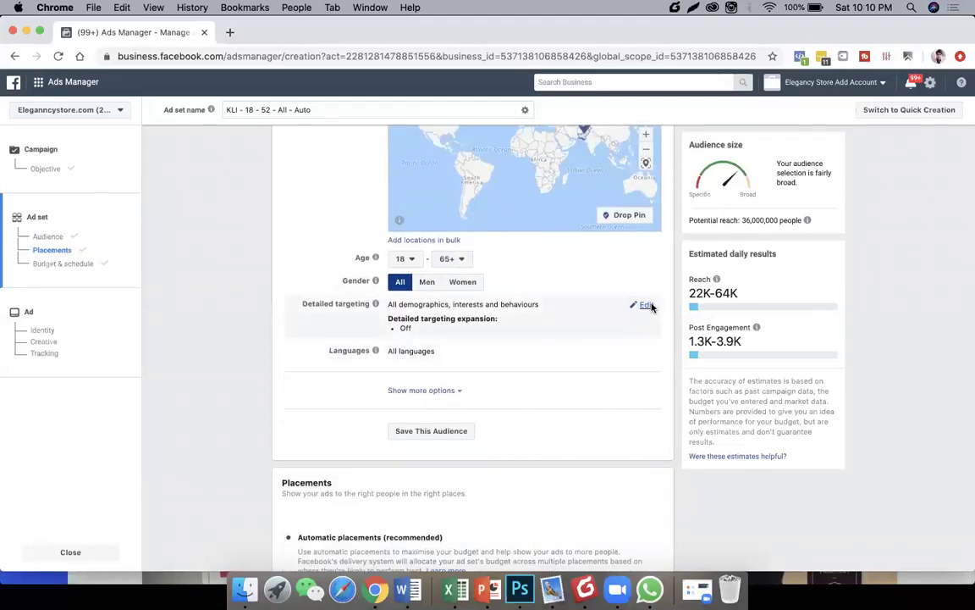
pyautogui.click(646, 306)
# Step: Review the languages and placements settings and reveal the audience's additional options
pyautogui.scroll(-1, 576, 332)
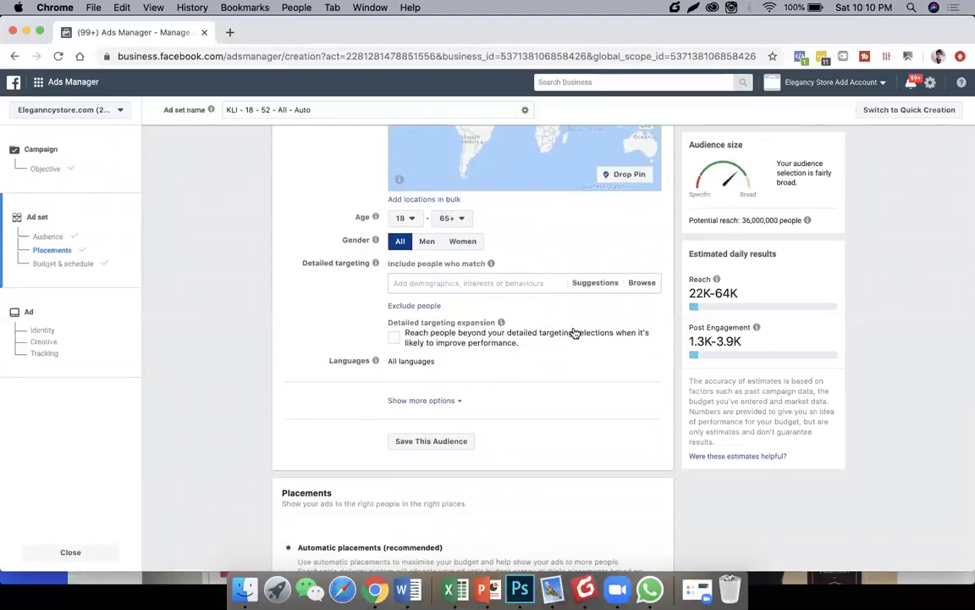
pyautogui.scroll(-1, 574, 332)
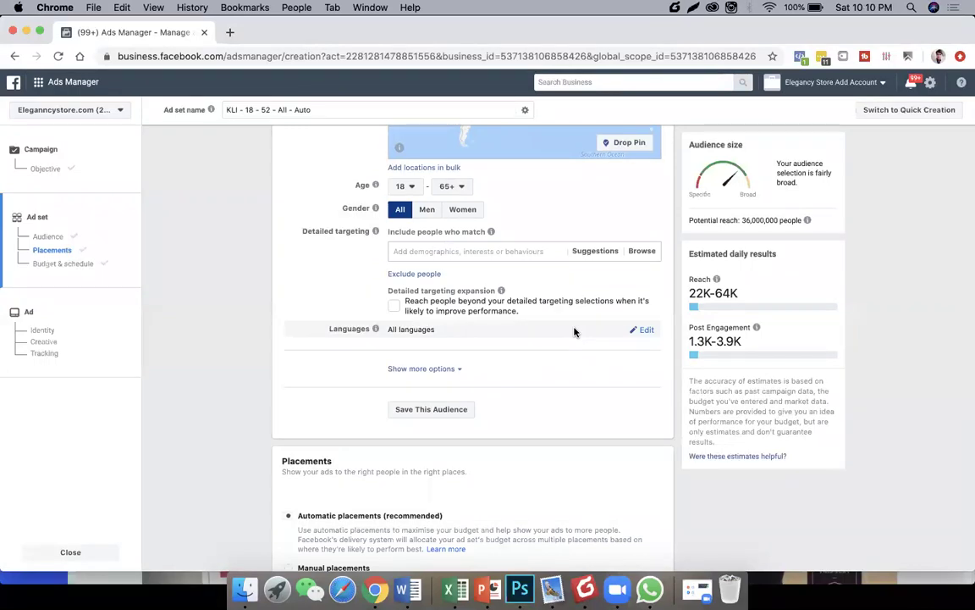
pyautogui.scroll(-1, 574, 332)
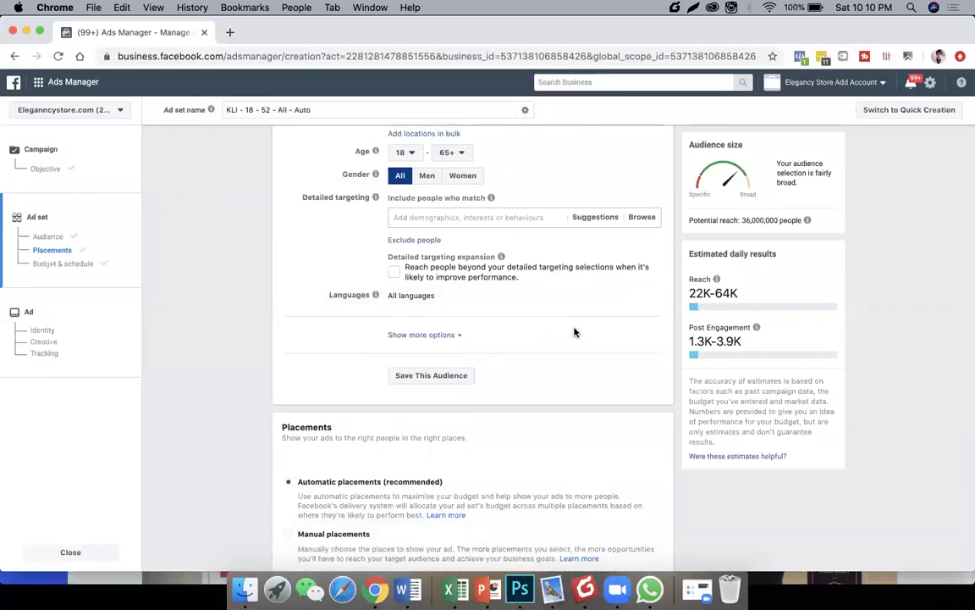
pyautogui.scroll(-1, 574, 332)
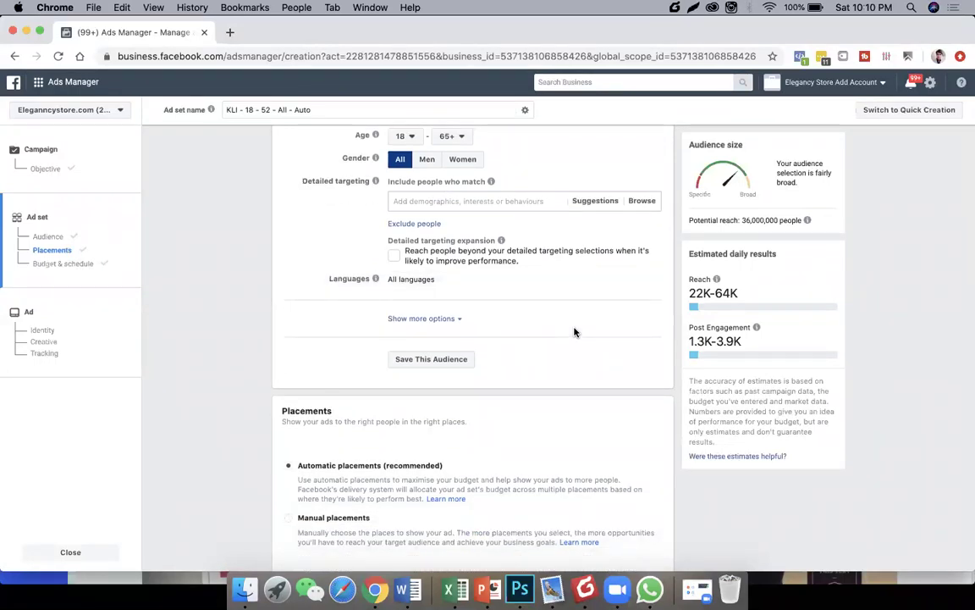
pyautogui.scroll(-2, 574, 332)
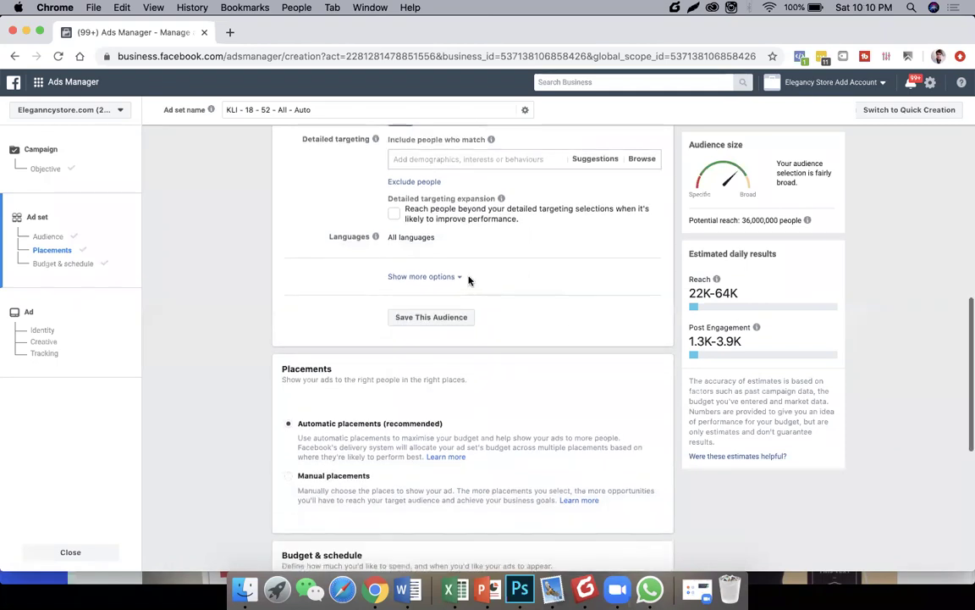
pyautogui.click(457, 277)
pyautogui.scroll(-2, 544, 290)
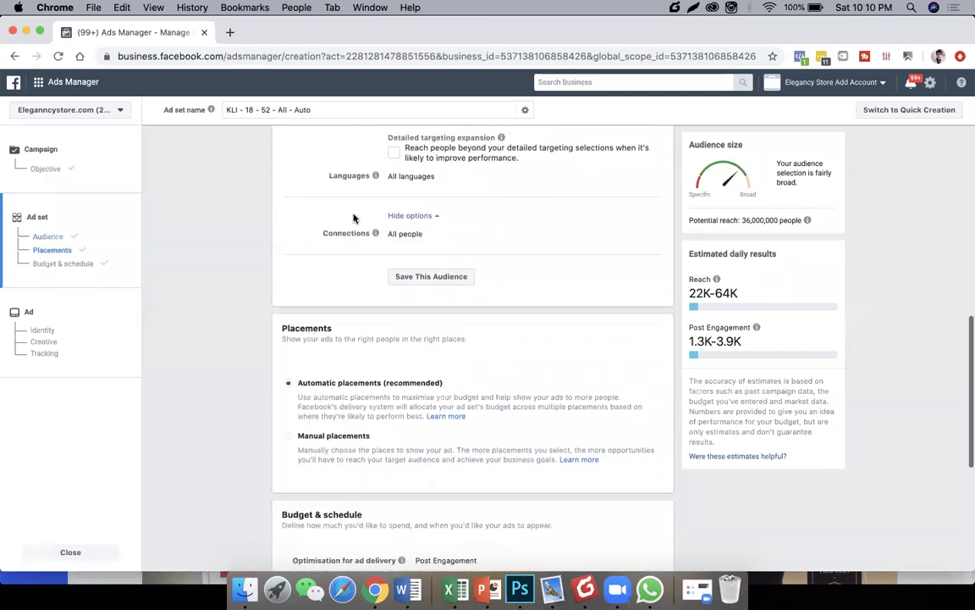
# Step: Review the ad set's placements and its budget and schedule settings
pyautogui.scroll(-2, 520, 237)
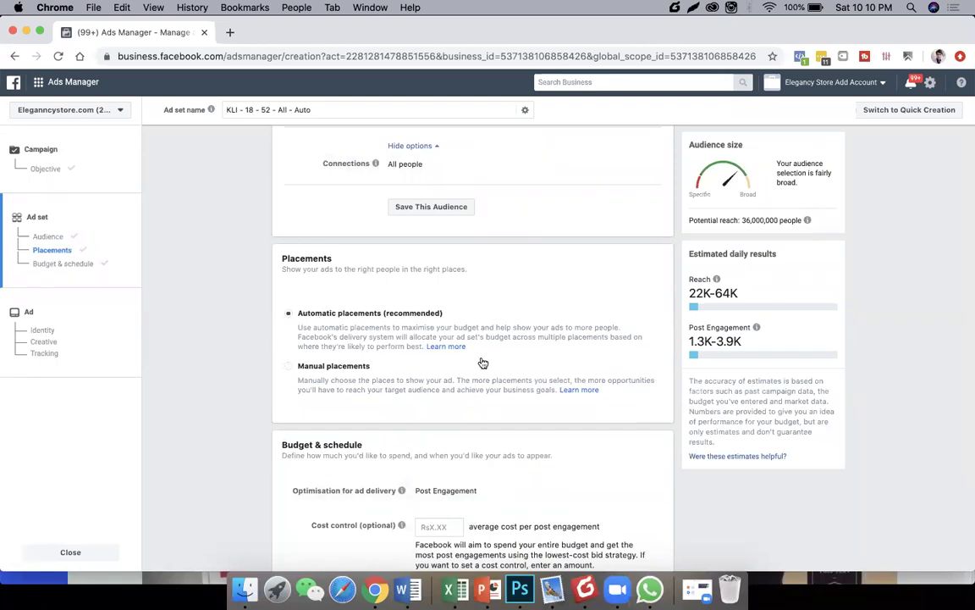
pyautogui.scroll(2, 484, 364)
pyautogui.scroll(-2, 483, 464)
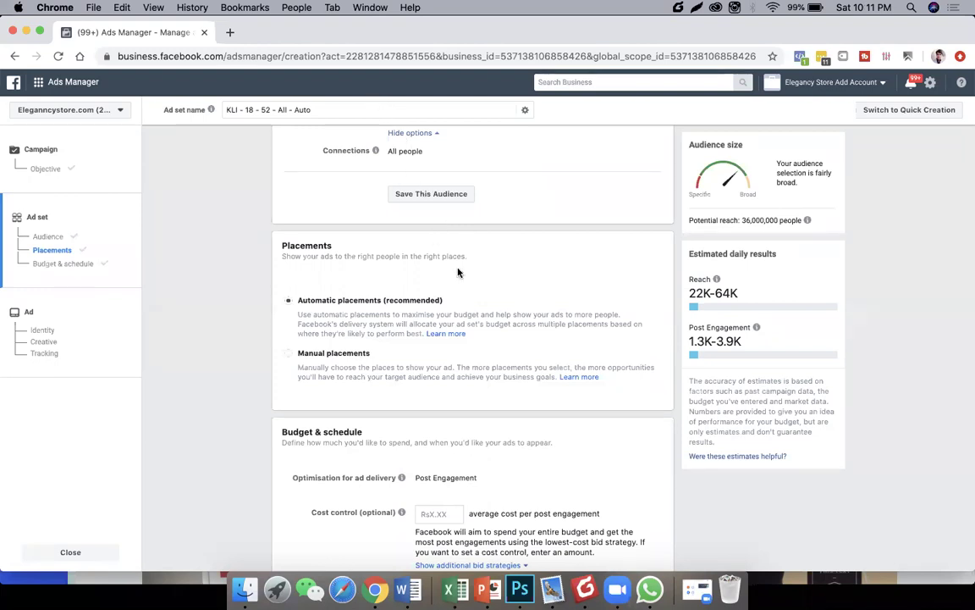
pyautogui.scroll(-2, 458, 271)
pyautogui.scroll(-2, 457, 272)
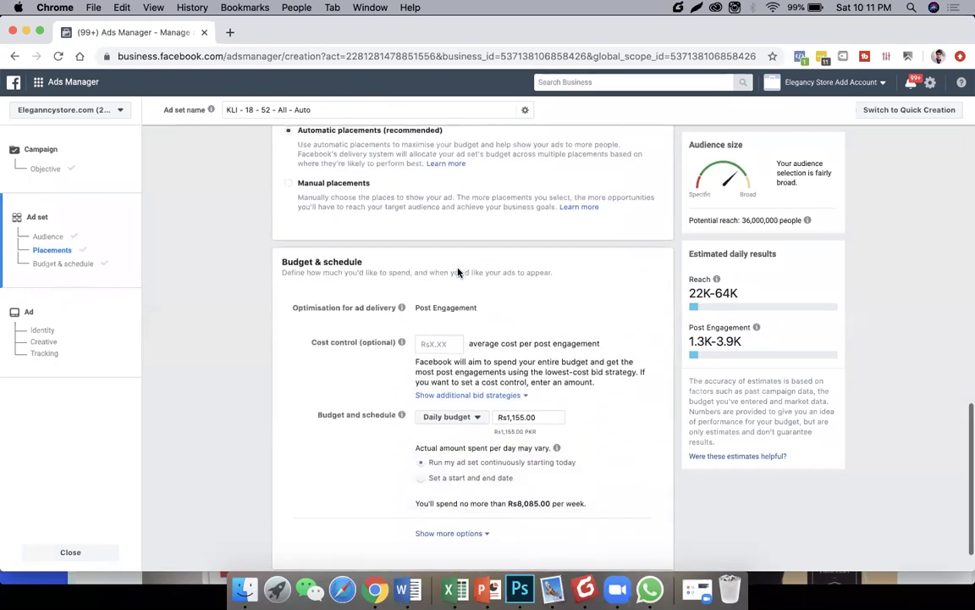
pyautogui.scroll(-1, 457, 272)
pyautogui.scroll(-1, 458, 272)
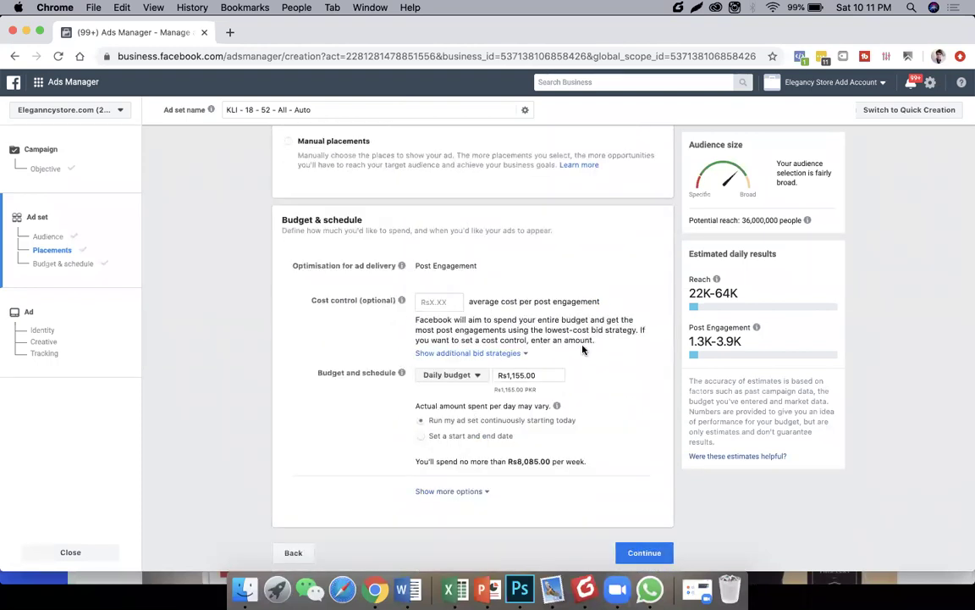
pyautogui.scroll(10, 595, 414)
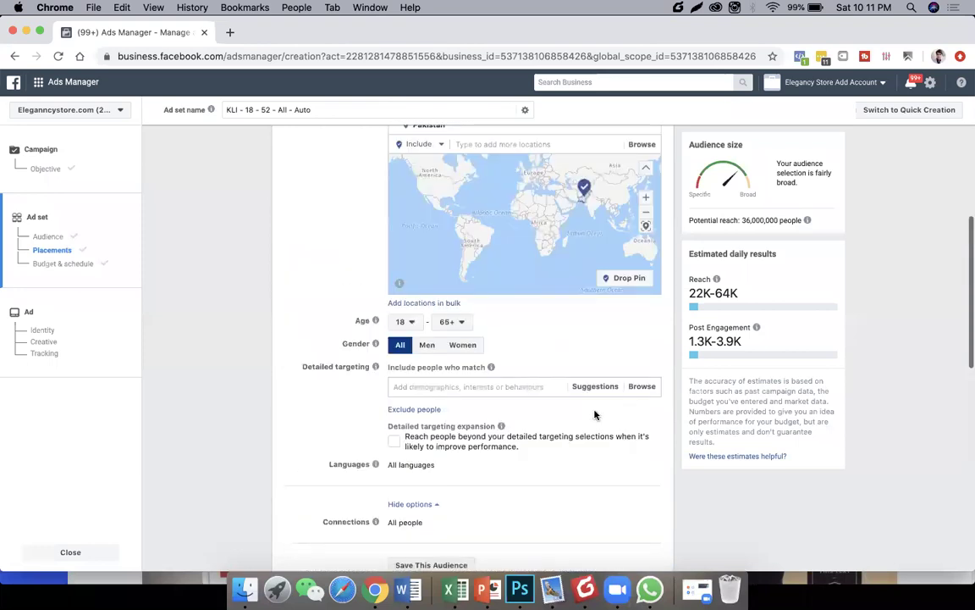
pyautogui.scroll(-10, 594, 414)
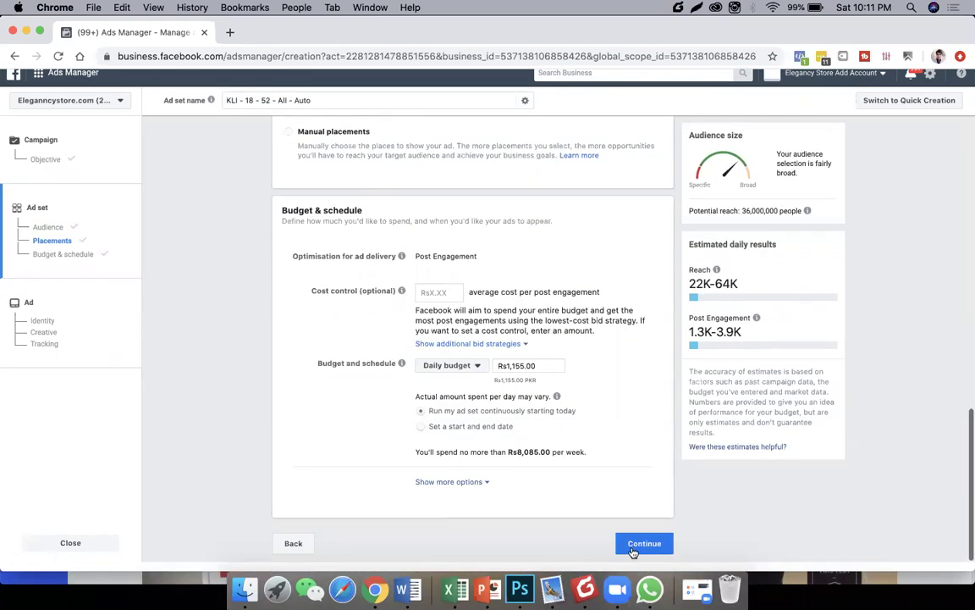
# Step: Continue from the ad set to the ad level and name the ad "Post 1 _"
pyautogui.click(633, 552)
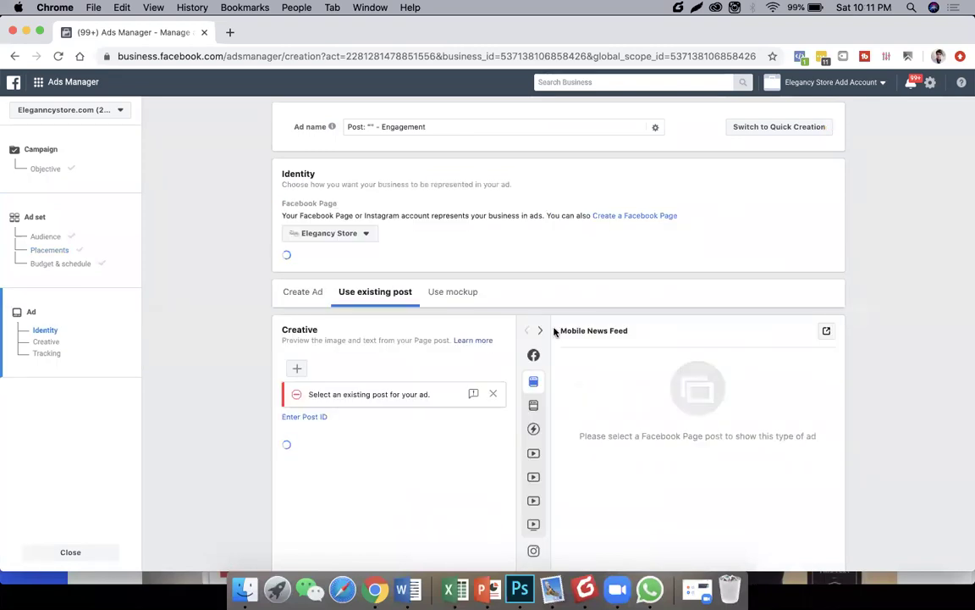
pyautogui.tripleClick(463, 127)
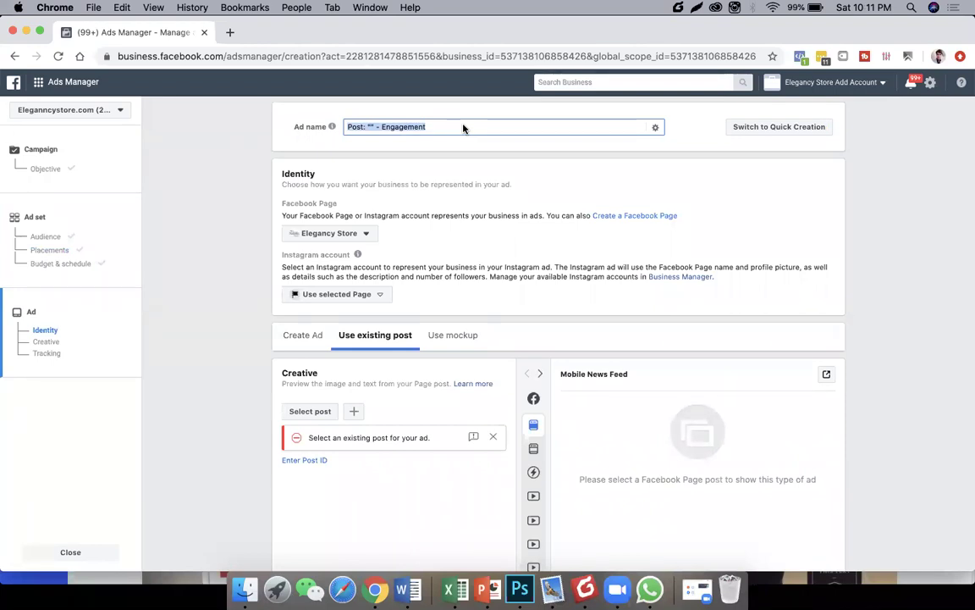
pyautogui.press('BackSpace')
pyautogui.write('Post 1 _')
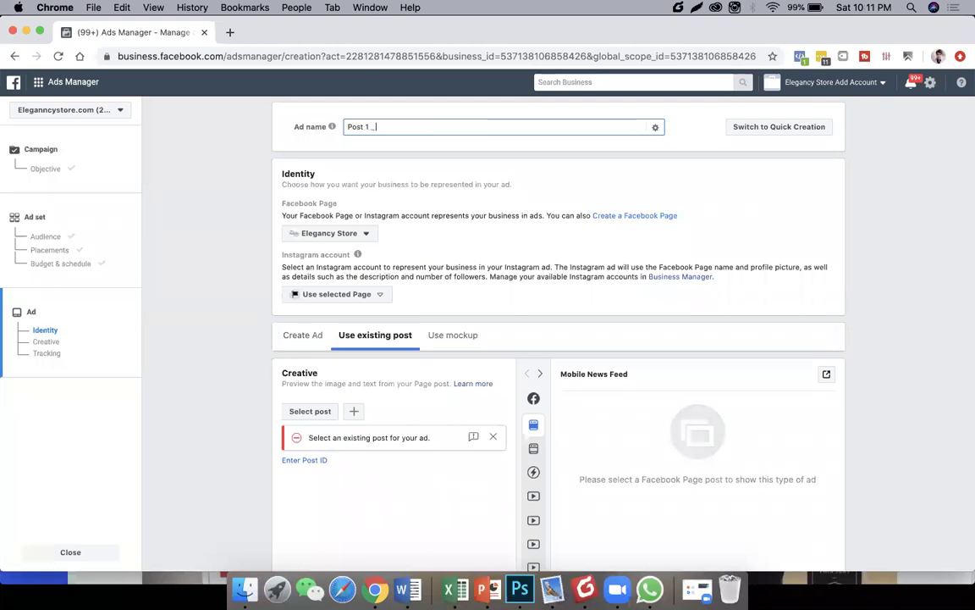
pyautogui.write(' Samsung')
pyautogui.press('BackSpace')
pyautogui.press('BackSpace')
pyautogui.press('BackSpace')
# Step: Set the ad's identity to the Elegancy Store Facebook Page and the elegancystore786 Instagram account
pyautogui.scroll(-1, 481, 175)
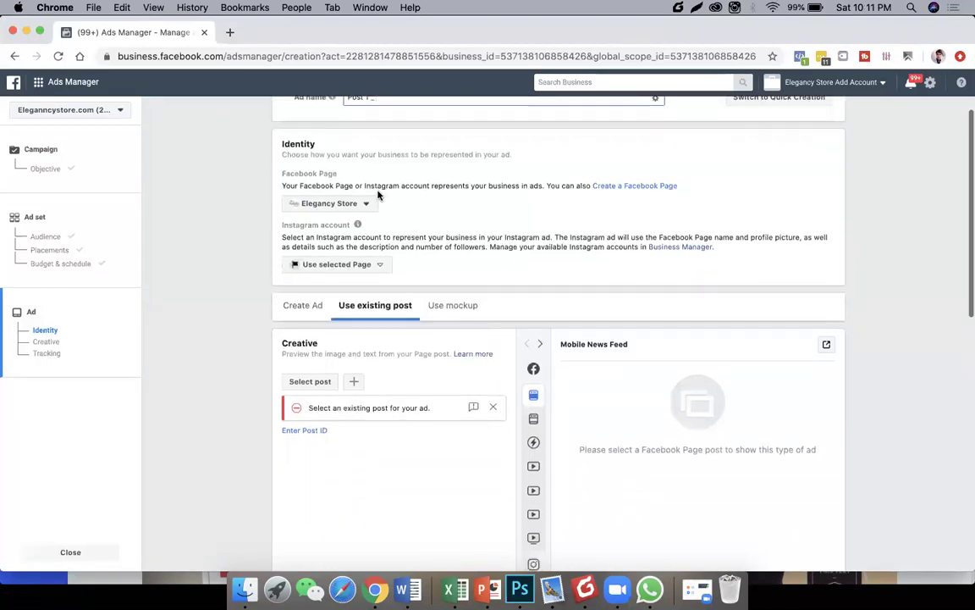
pyautogui.click(373, 203)
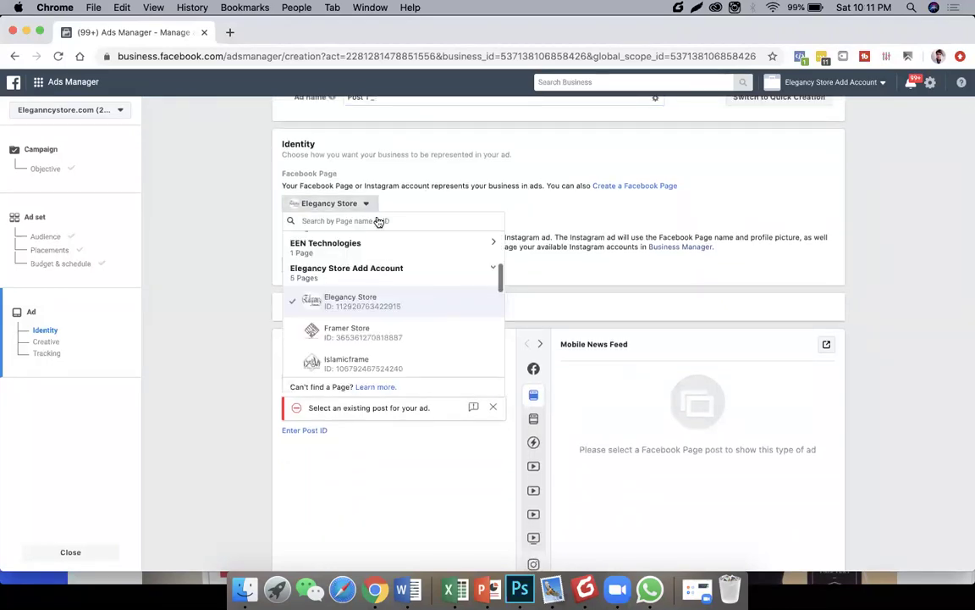
pyautogui.click(371, 300)
pyautogui.click(369, 266)
pyautogui.click(370, 303)
pyautogui.scroll(-2, 244, 316)
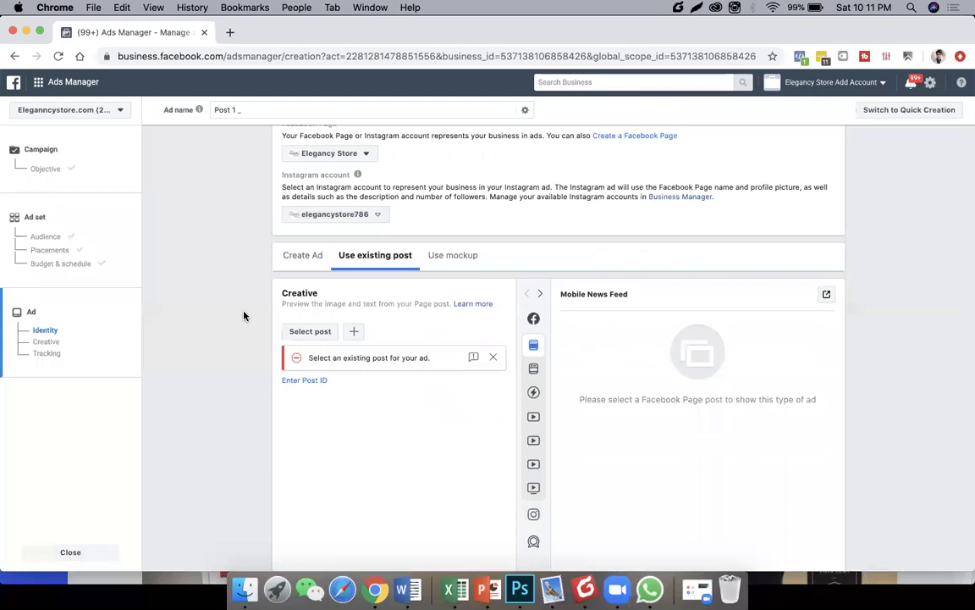
# Step: Switch from using an existing post to creating a new ad and pick 018.jpeg from the account images as its media
pyautogui.click(308, 265)
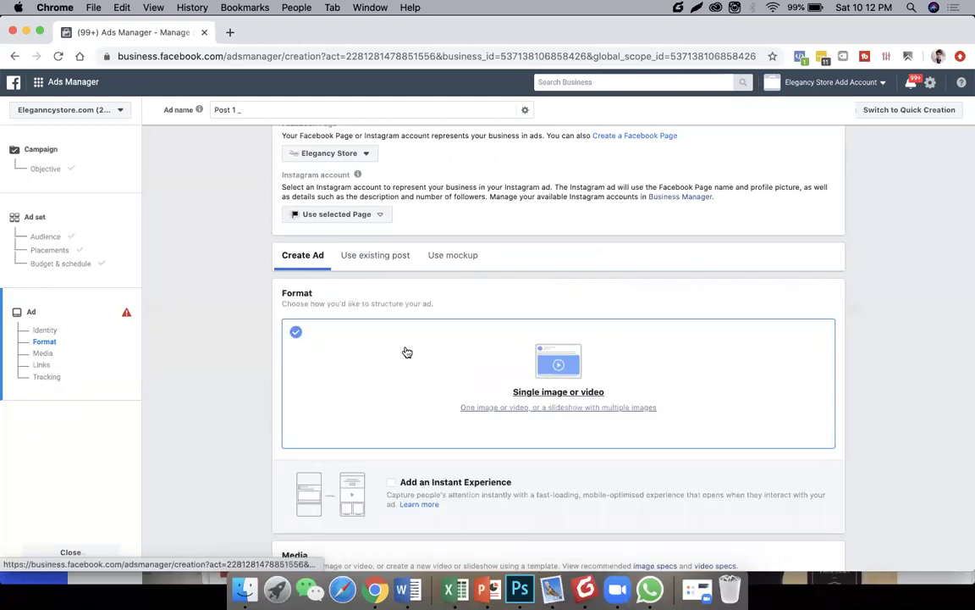
pyautogui.scroll(-5, 408, 353)
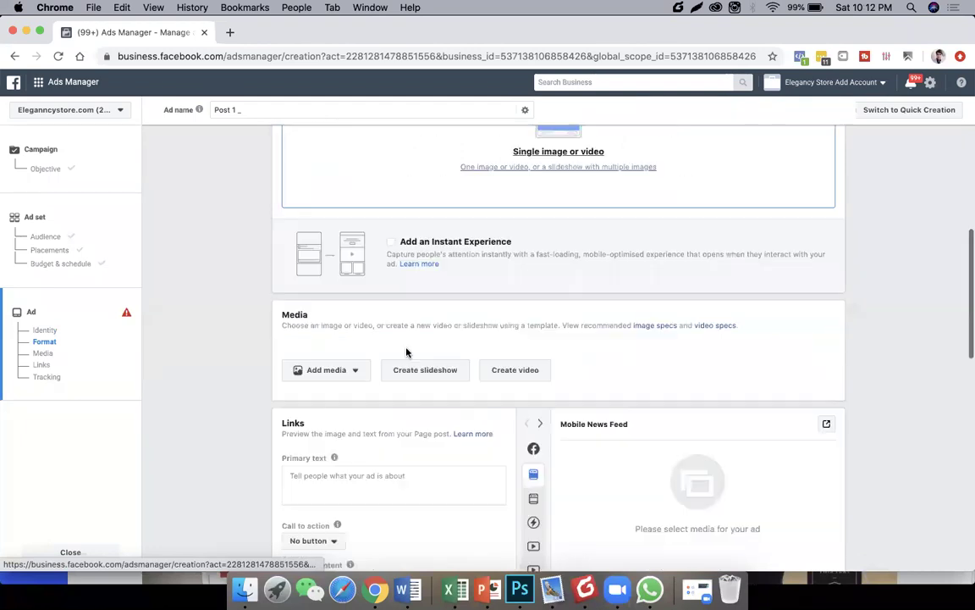
pyautogui.click(354, 303)
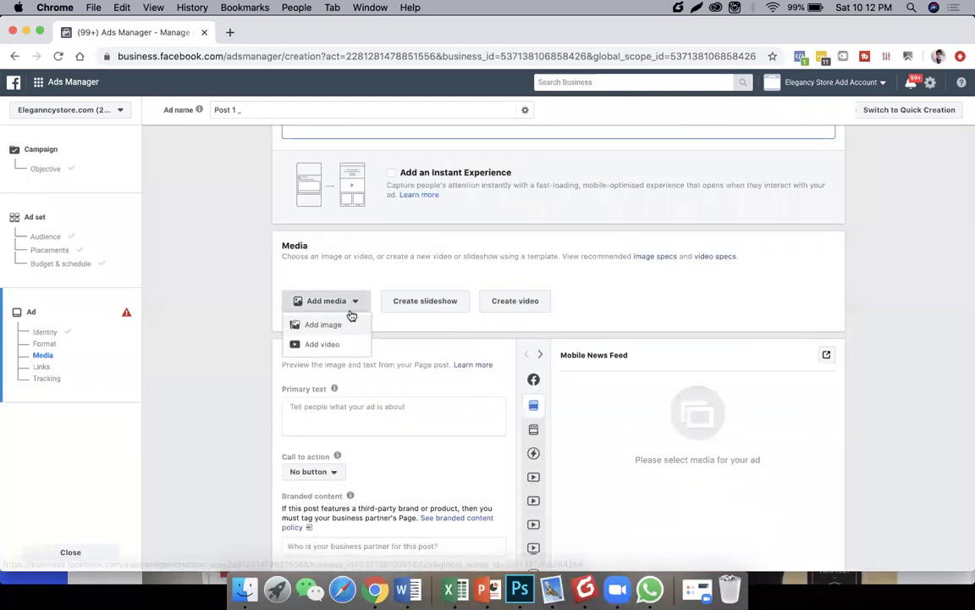
pyautogui.click(347, 324)
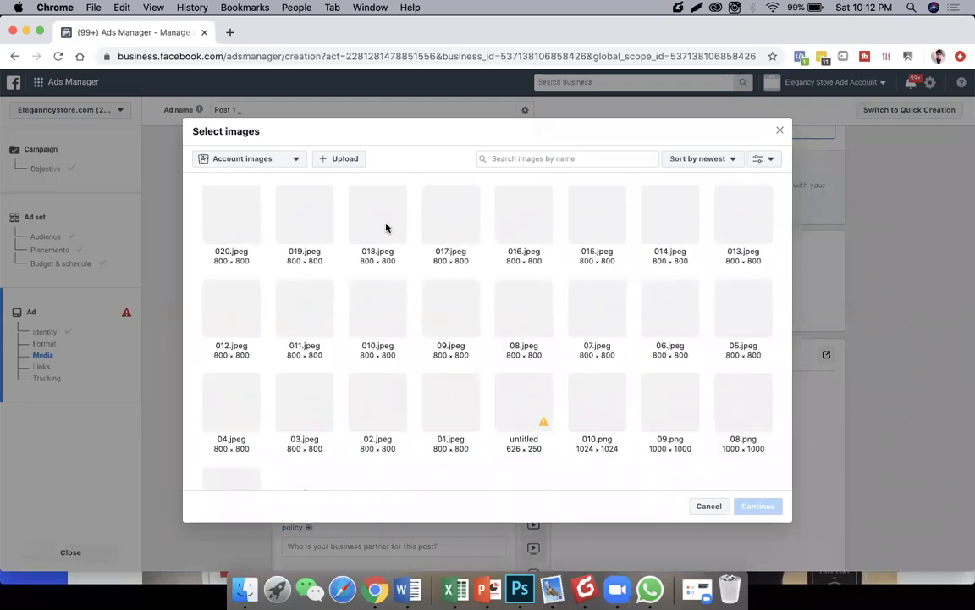
pyautogui.click(377, 214)
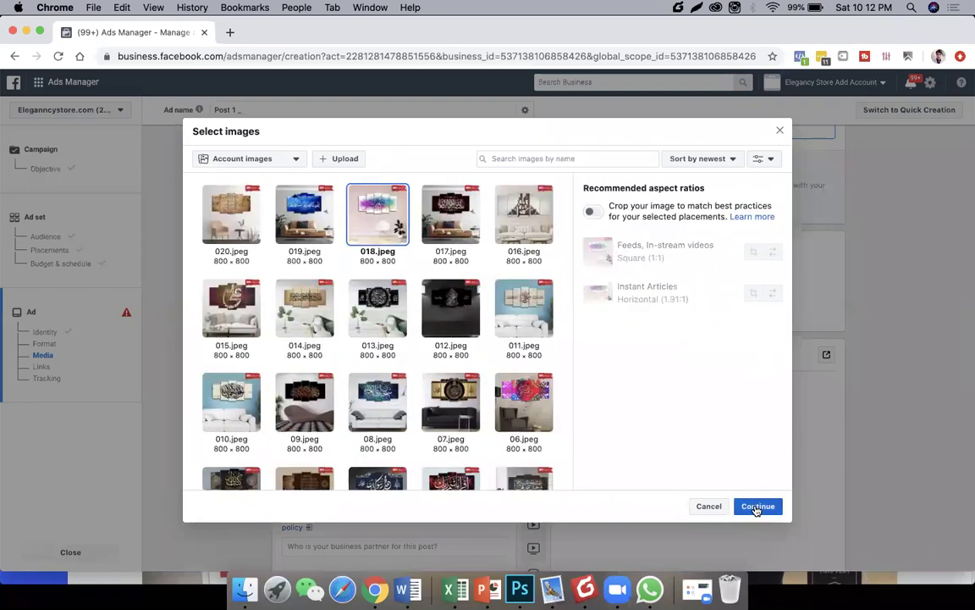
# Step: Upload post-7.png to the account images and confirm 020.jpeg as the ad's image
pyautogui.click(339, 158)
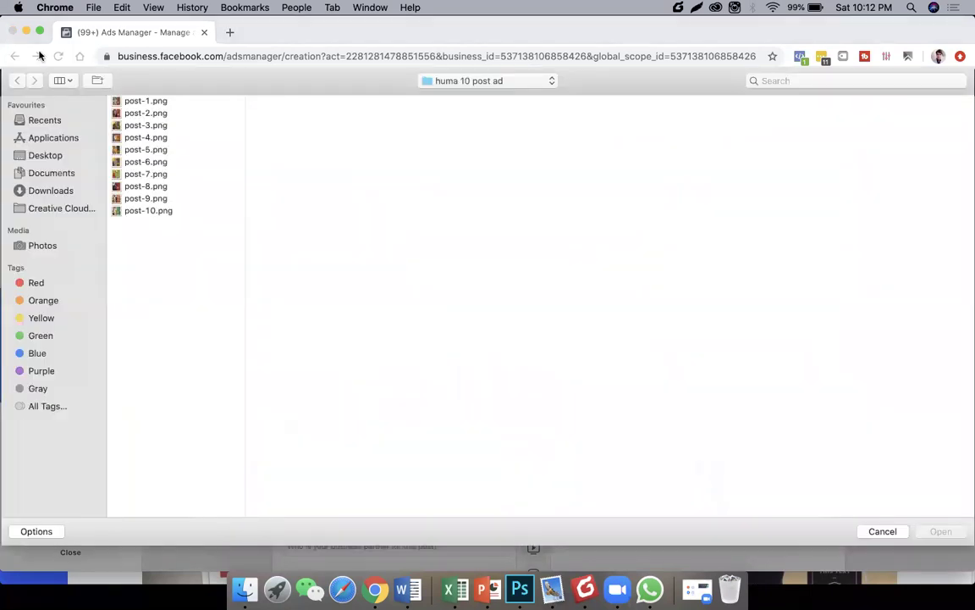
pyautogui.click(120, 174)
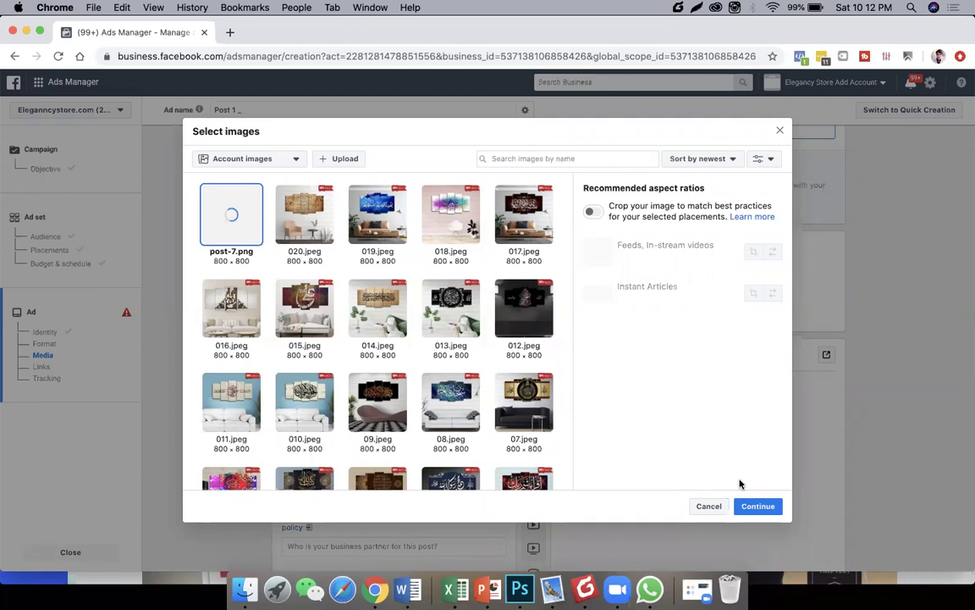
pyautogui.click(758, 505)
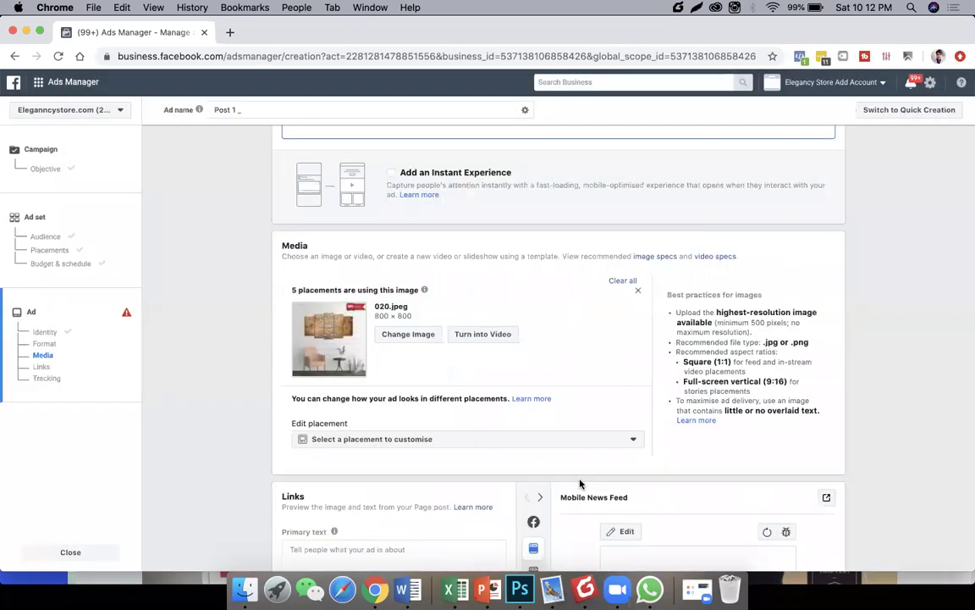
# Step: Enter "text text now fhb" as the ad's primary text
pyautogui.scroll(-3, 498, 409)
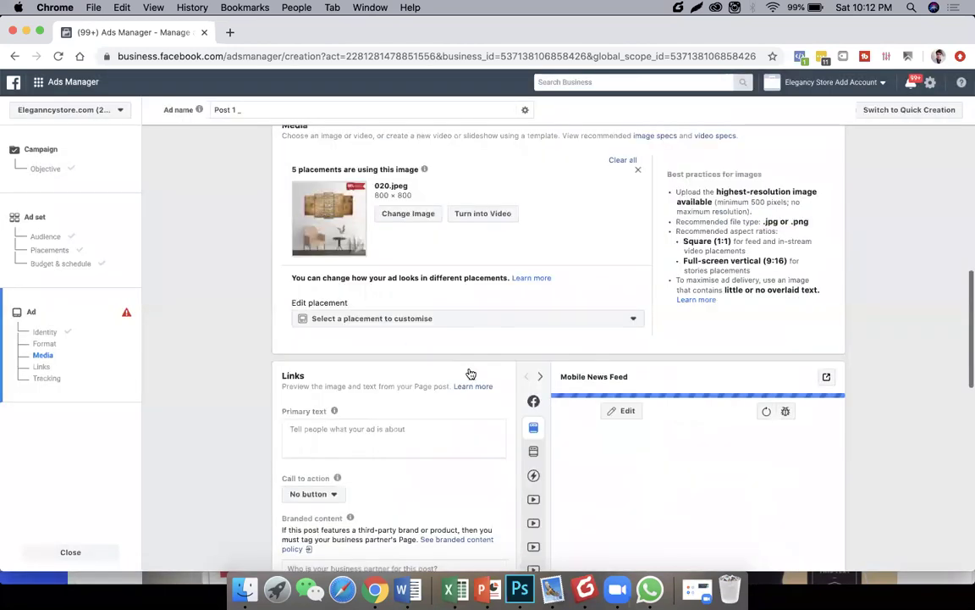
pyautogui.scroll(-2, 398, 348)
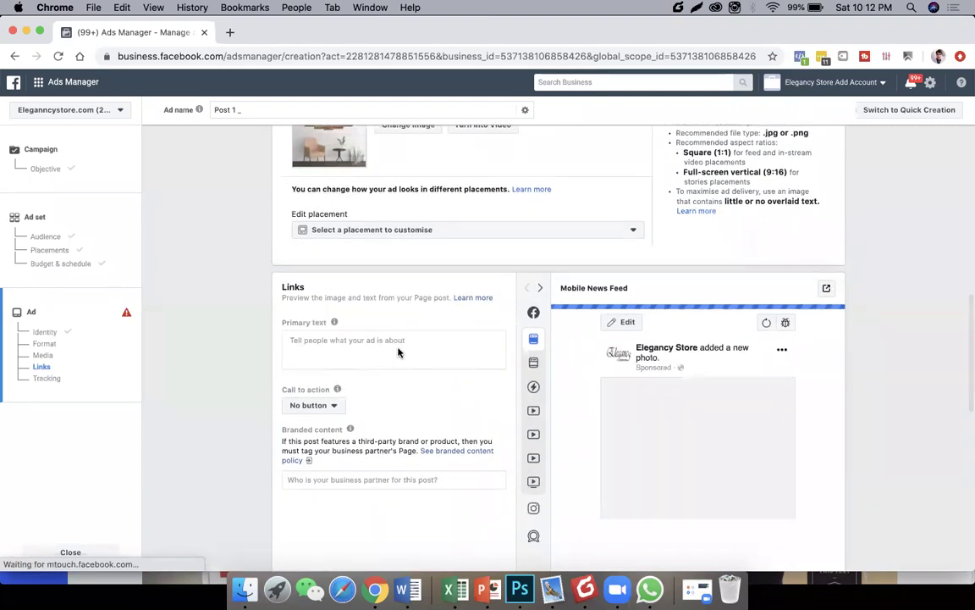
pyautogui.click(398, 352)
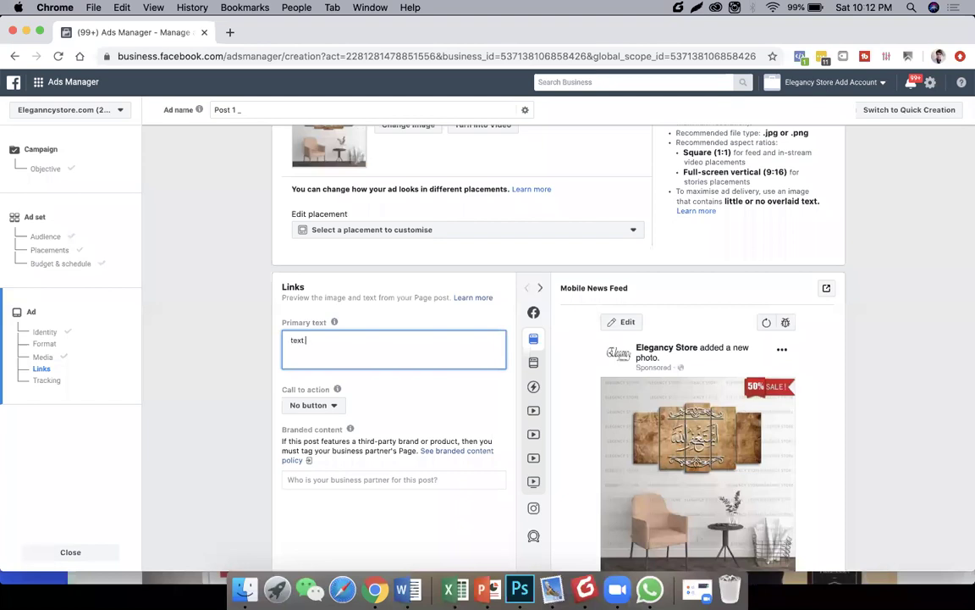
pyautogui.write('text text now fhb')
pyautogui.click(225, 409)
# Step: Set the ad's call to action to Shop Now
pyautogui.scroll(-2, 254, 364)
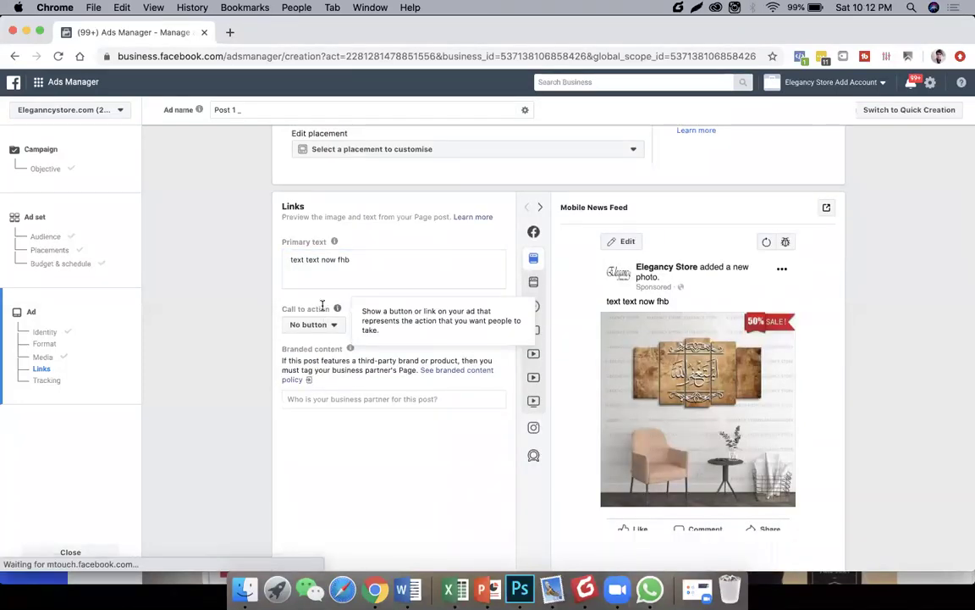
pyautogui.tripleClick(322, 308)
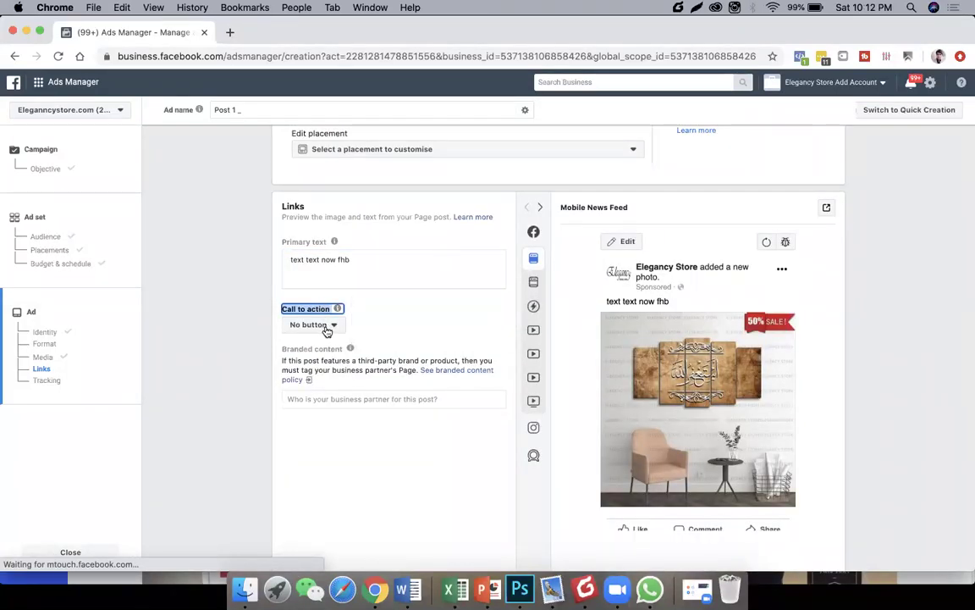
pyautogui.scroll(-2, 820, 457)
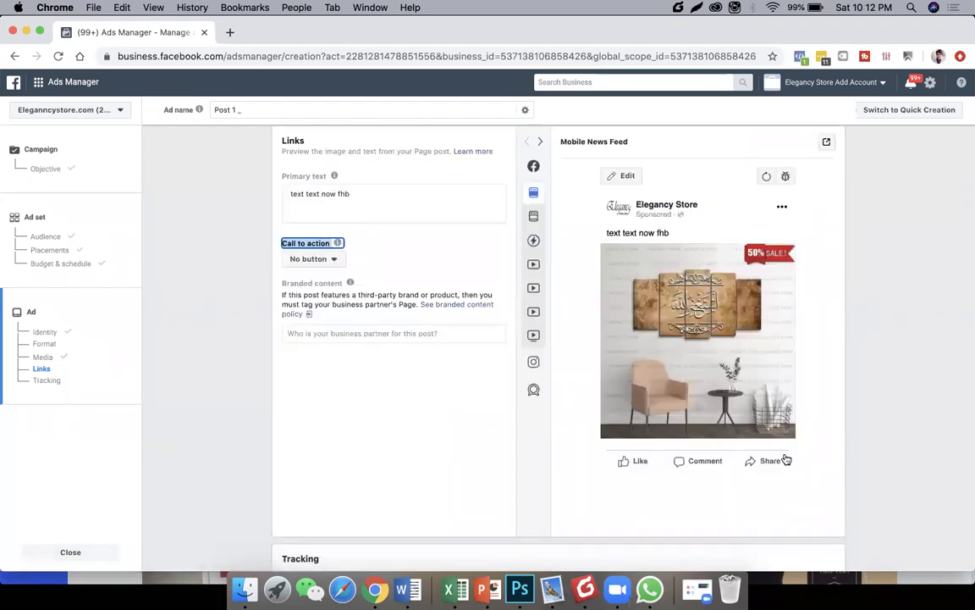
pyautogui.click(333, 260)
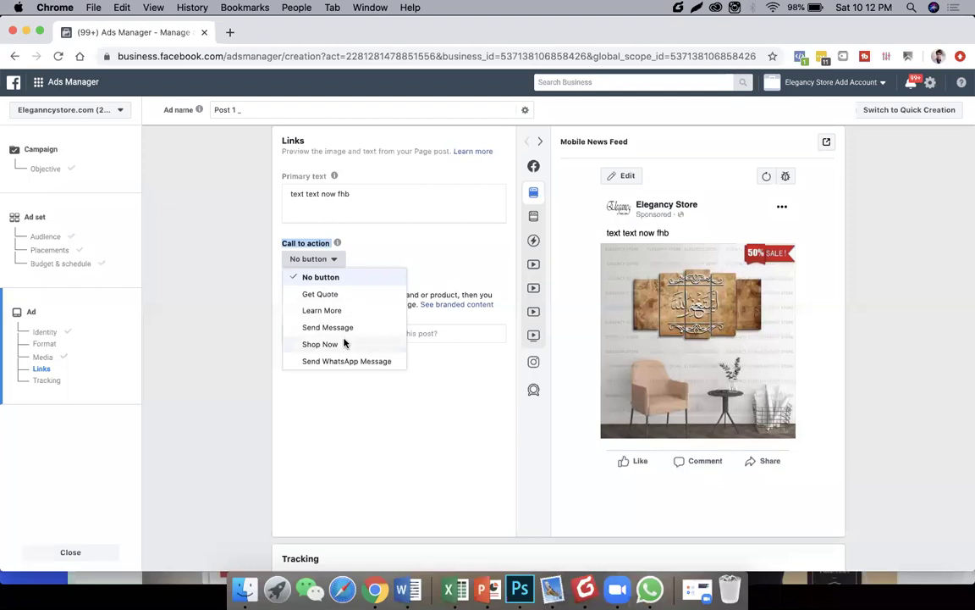
pyautogui.click(320, 344)
# Step: Enter the advertiser's website address as the destination URL for the Shop Now button
pyautogui.click(441, 265)
pyautogui.write('www.om')
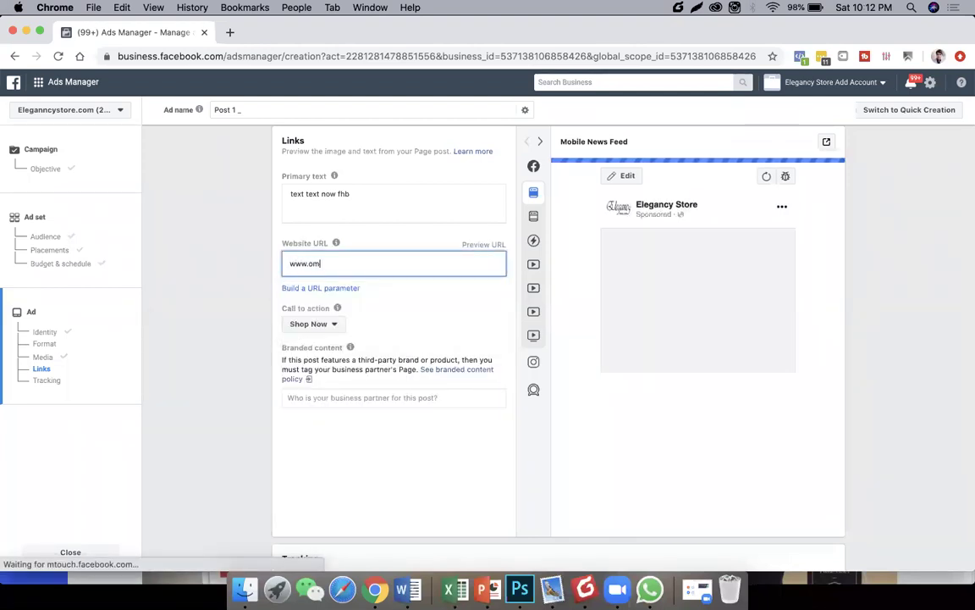
pyautogui.write('ermubeen.com')
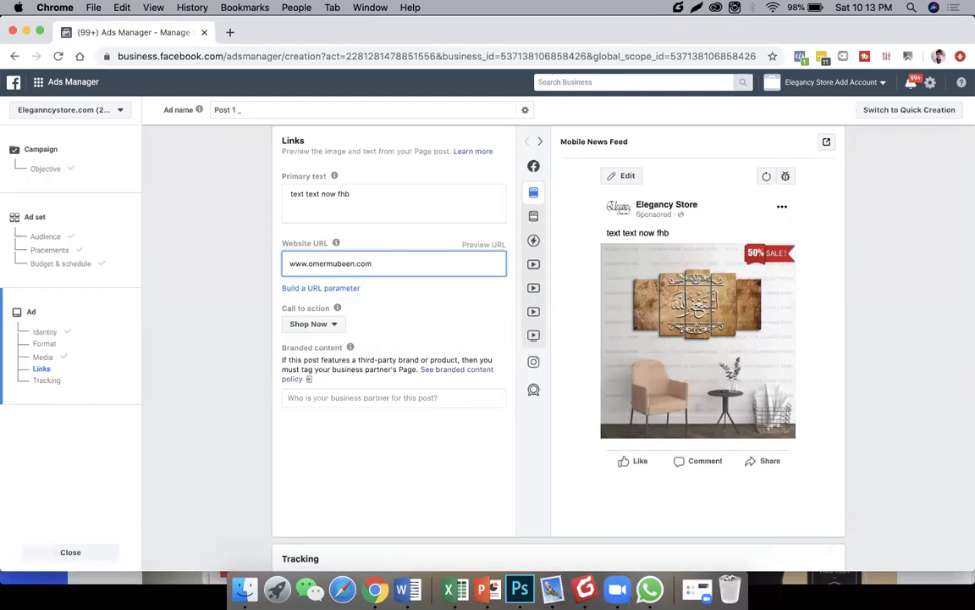
pyautogui.click(294, 344)
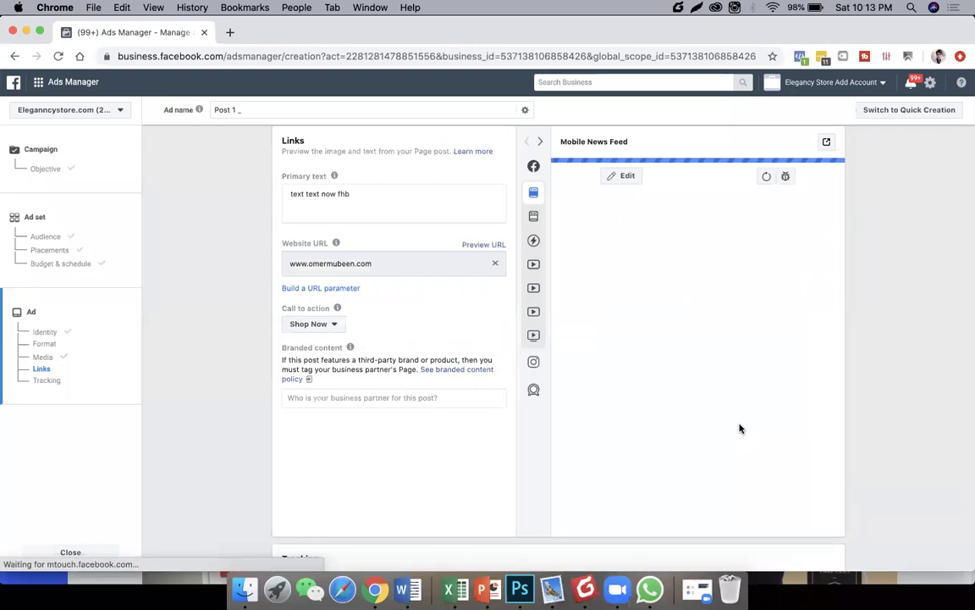
# Step: Check the ad preview and tracking settings, and confirm the ad to publish the campaign
pyautogui.scroll(-2, 740, 427)
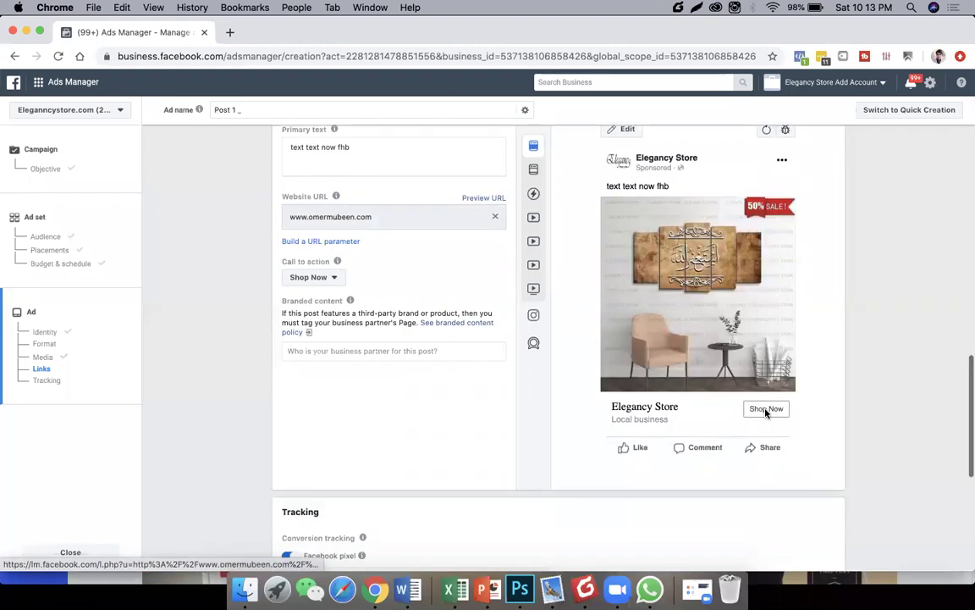
pyautogui.scroll(-1, 656, 411)
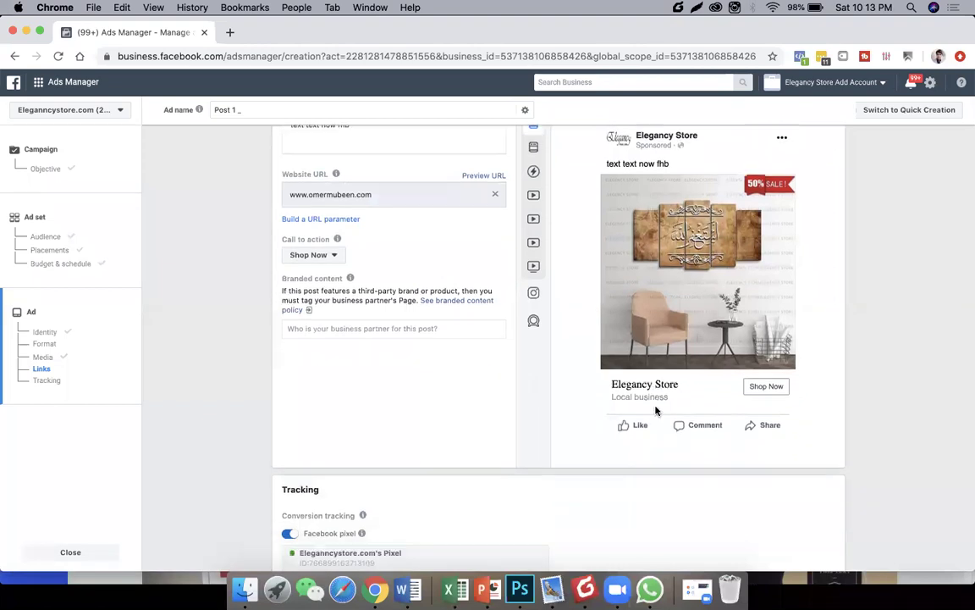
pyautogui.scroll(-6, 655, 410)
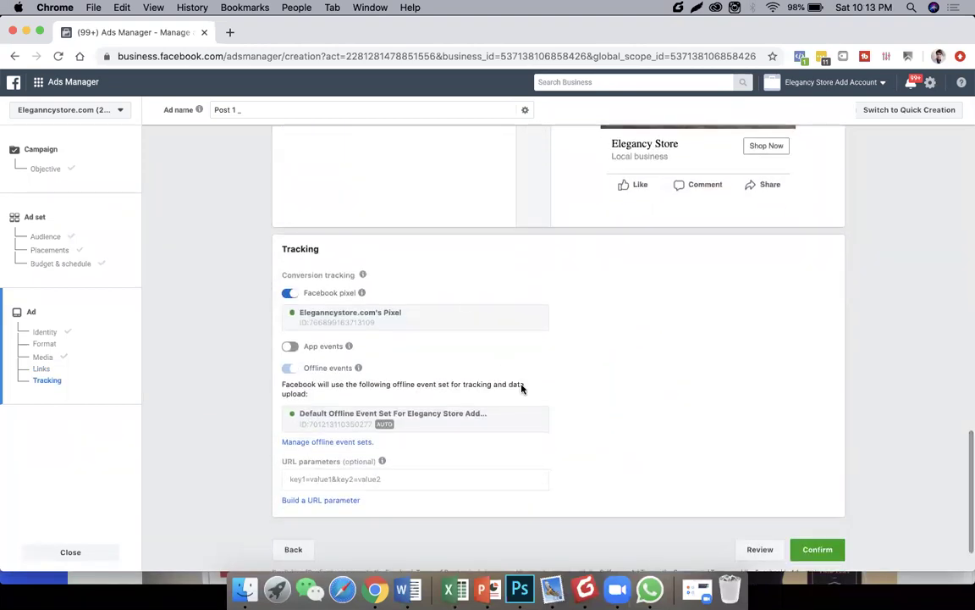
pyautogui.scroll(-2, 801, 474)
pyautogui.click(809, 490)
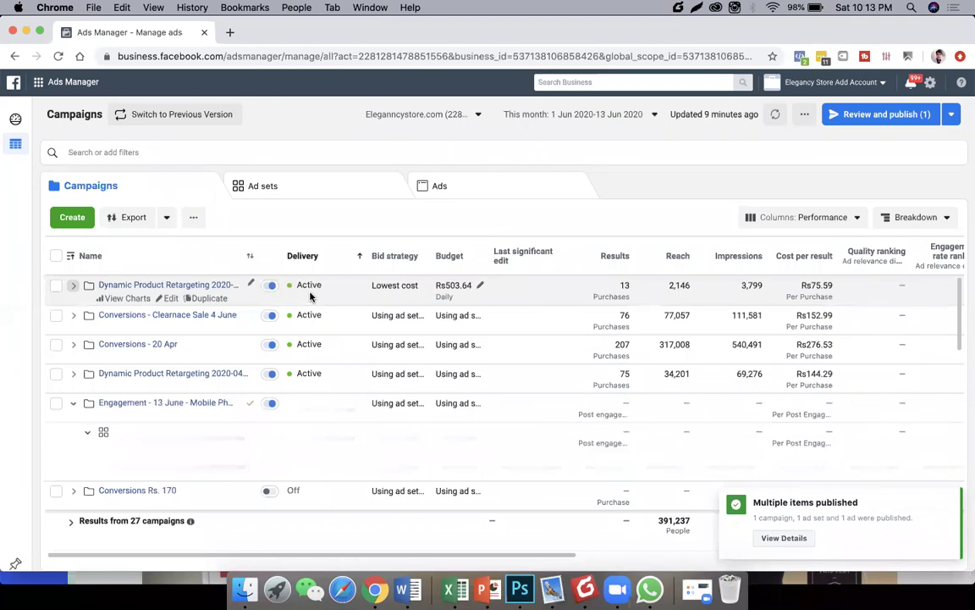
pyautogui.scroll(-1, 306, 421)
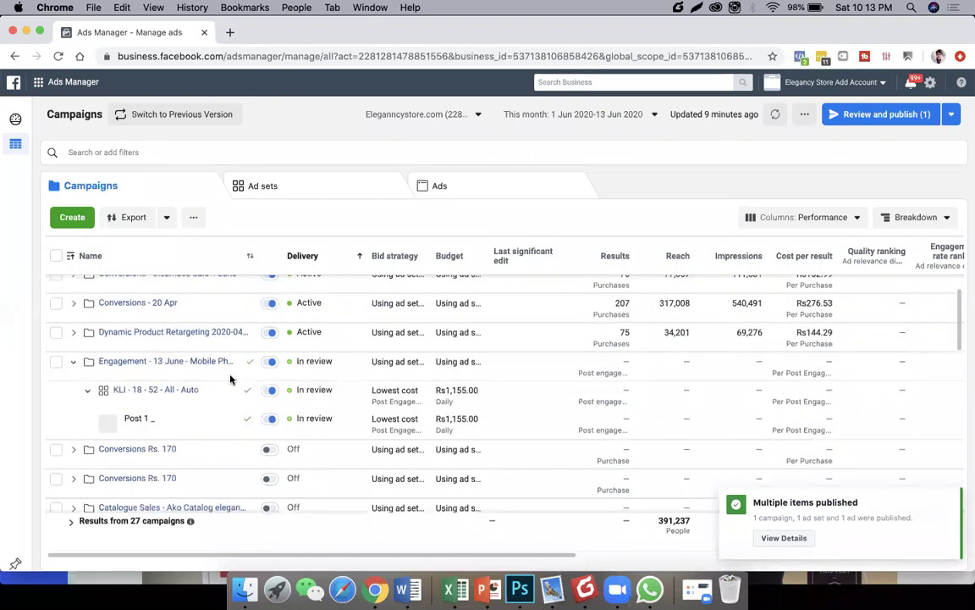
# Step: Look at the ad sets of the Engagement - 13 June campaign, and collapse its nested rows back in the campaign list
pyautogui.click(208, 362)
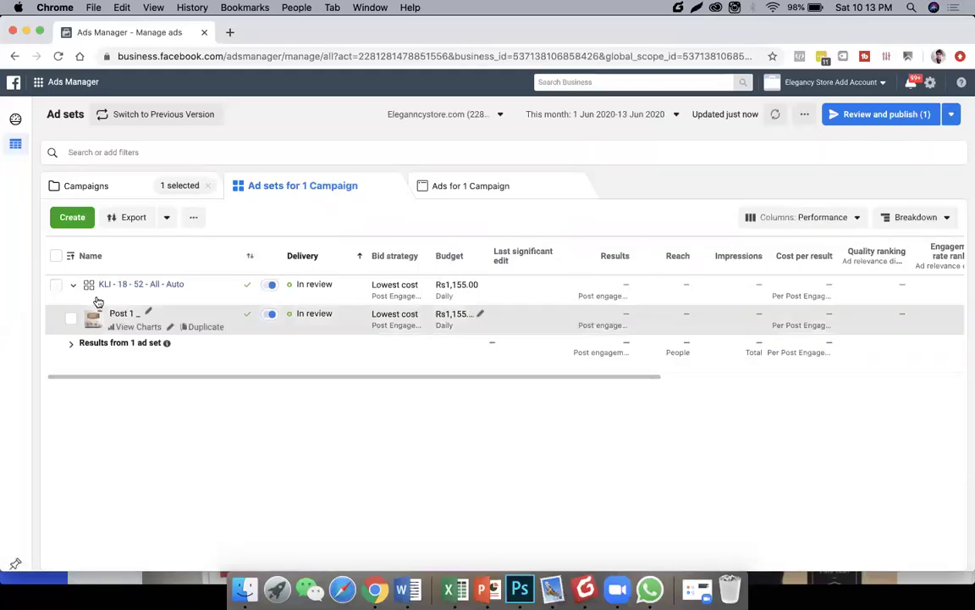
pyautogui.click(73, 285)
pyautogui.click(107, 187)
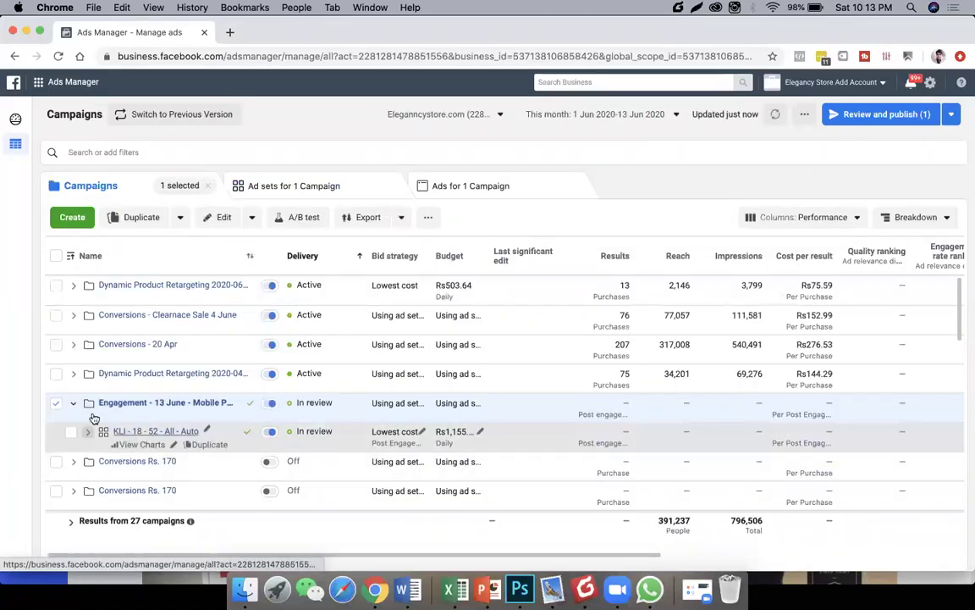
pyautogui.click(73, 403)
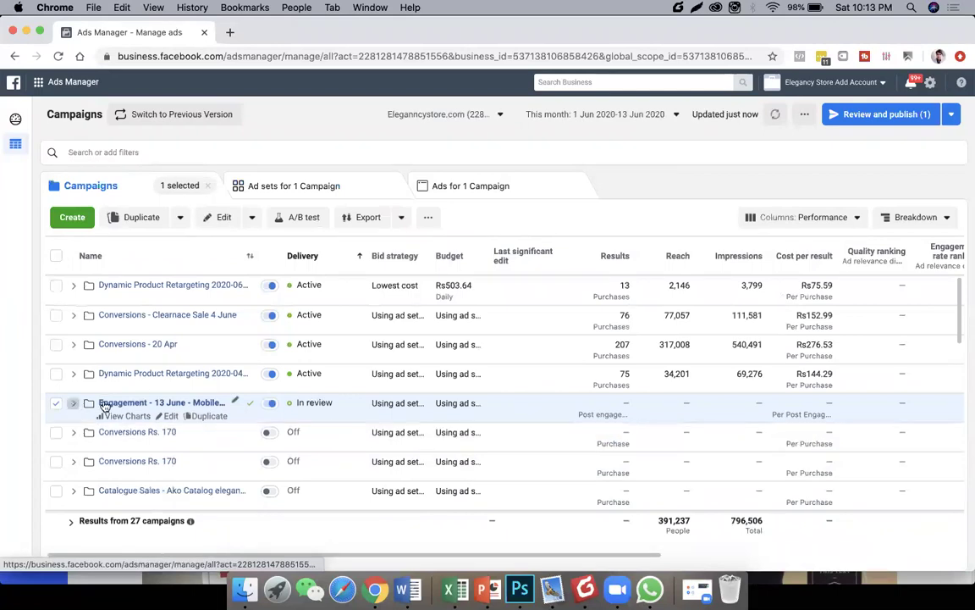
# Step: Examine the KLI - 18 - 52 - All - Auto ad set and its ad's performance columns, and return to the campaign list
pyautogui.click(193, 405)
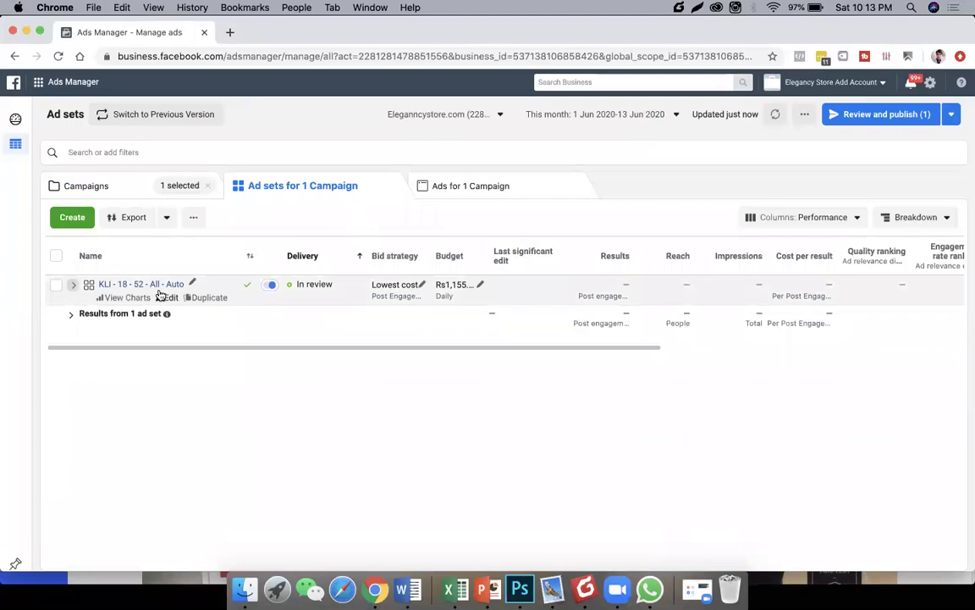
pyautogui.click(158, 288)
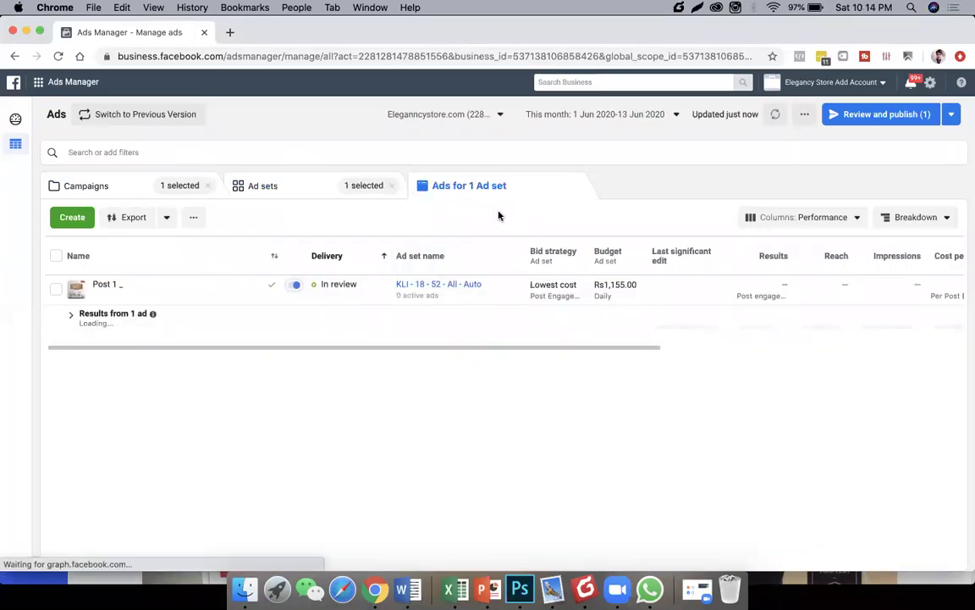
pyautogui.hscroll(10, 290, 275)
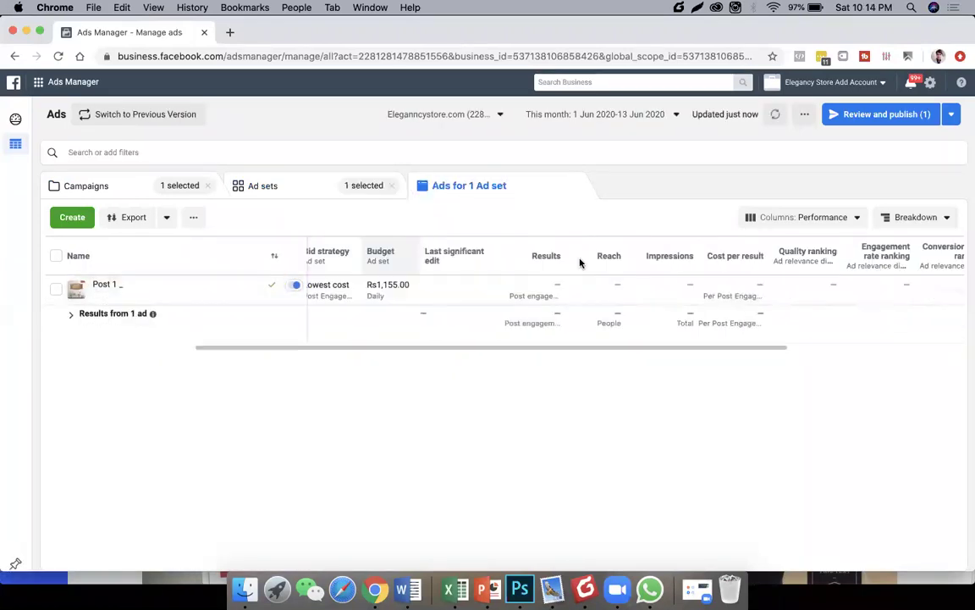
pyautogui.hscroll(-10, 771, 286)
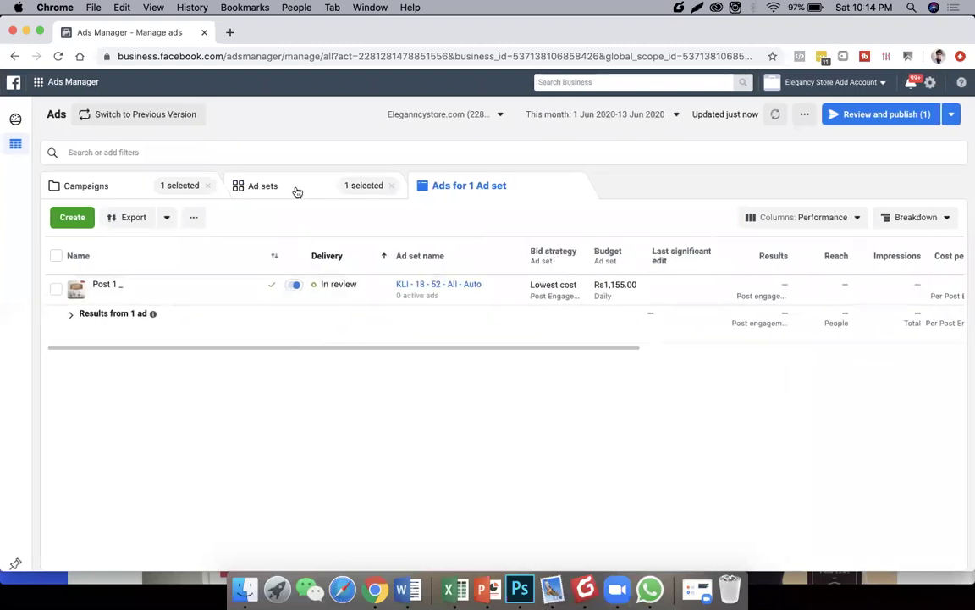
pyautogui.click(245, 185)
pyautogui.click(103, 186)
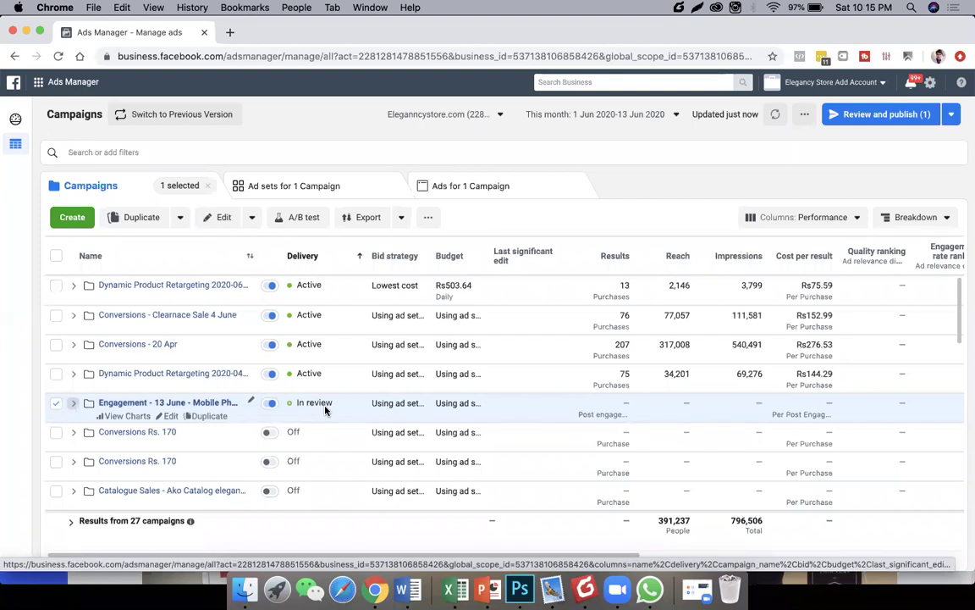
pyautogui.press('XF86AudioLowerVolume')
pyautogui.press('XF86AudioLowerVolume')
pyautogui.press('XF86AudioLowerVolume')
pyautogui.press('XF86AudioLowerVolume')
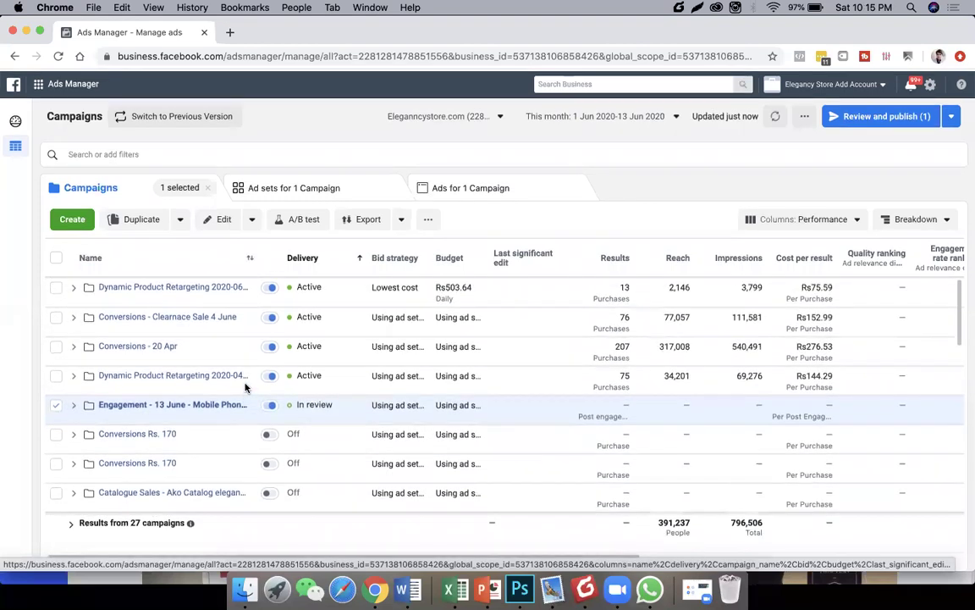
# Step: Examine the delivery, budgets and results of all ad sets in the Conversions - 20 Apr campaign
pyautogui.click(168, 344)
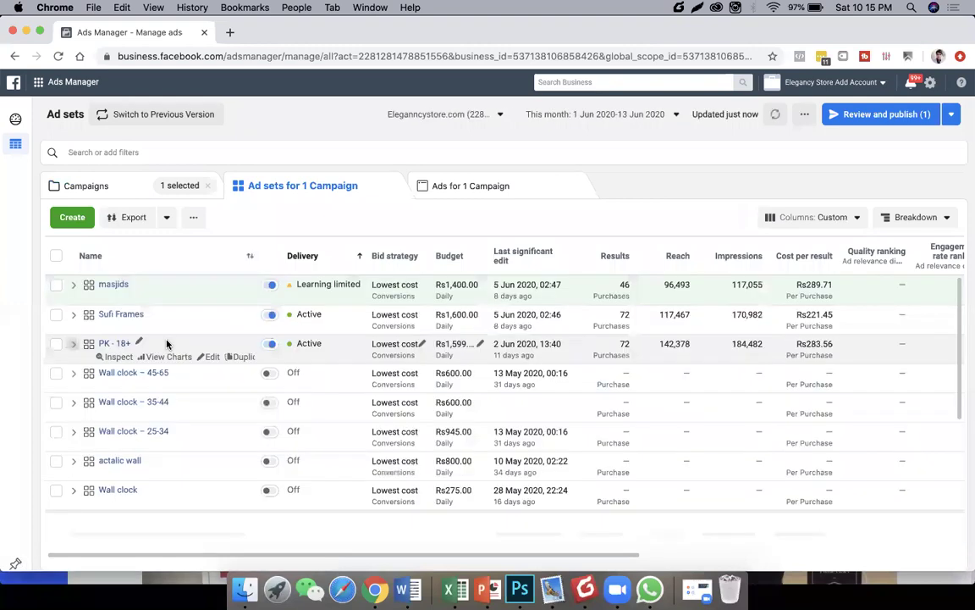
pyautogui.scroll(-3, 269, 449)
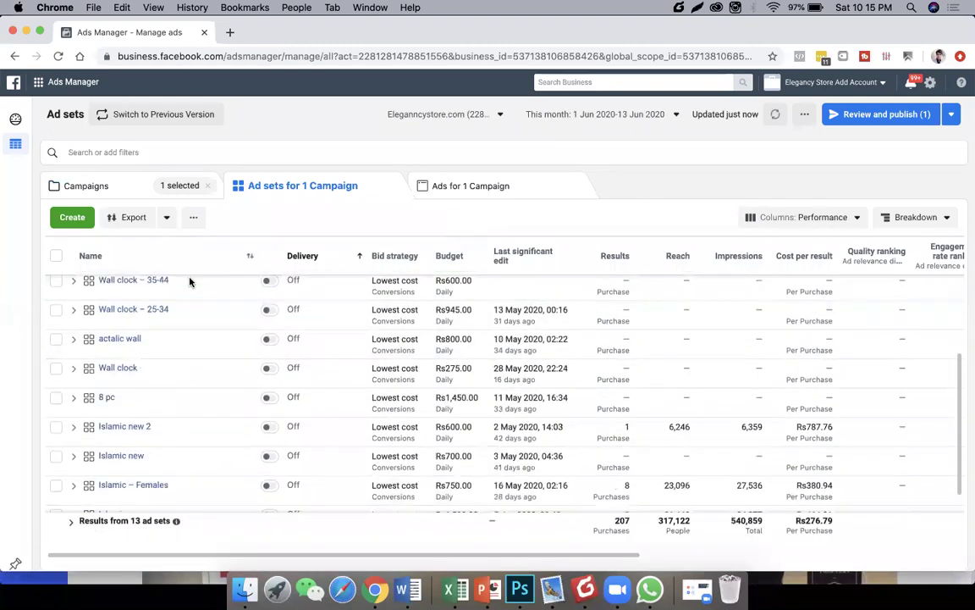
pyautogui.scroll(-1, 194, 430)
pyautogui.scroll(4, 194, 431)
pyautogui.scroll(-4, 193, 431)
pyautogui.scroll(4, 193, 431)
pyautogui.scroll(-4, 193, 431)
pyautogui.scroll(4, 193, 431)
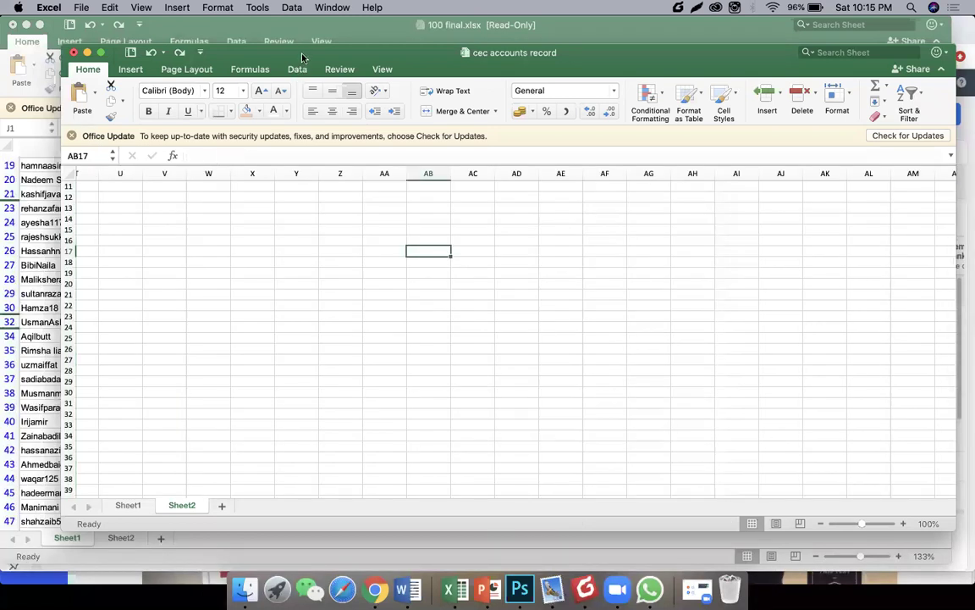
# Step: Reposition the cec accounts record workbook in Excel, and list coke, pepsi, 7up and fanta in Sheet2 cells AB17 to AB20
pyautogui.moveTo(303, 58); pyautogui.dragTo(260, 29)
pyautogui.moveTo(912, 501); pyautogui.dragTo(888, 498)
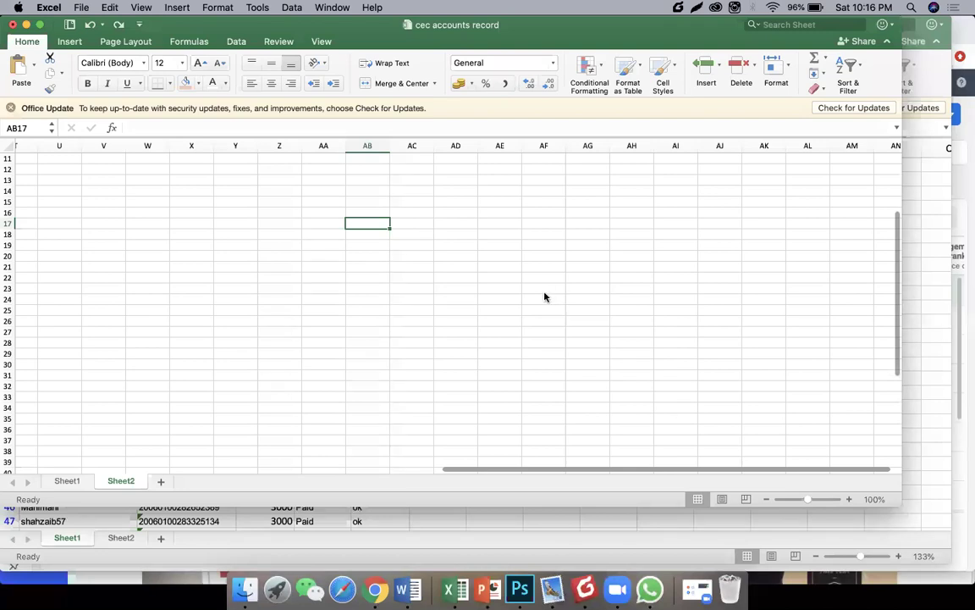
pyautogui.write('coke')
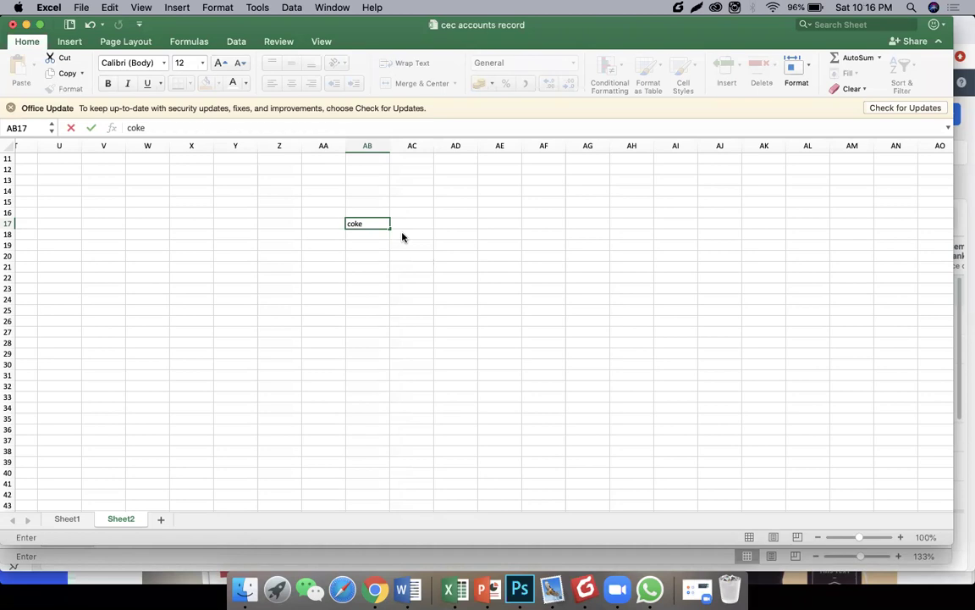
pyautogui.press('Return')
pyautogui.write('pe')
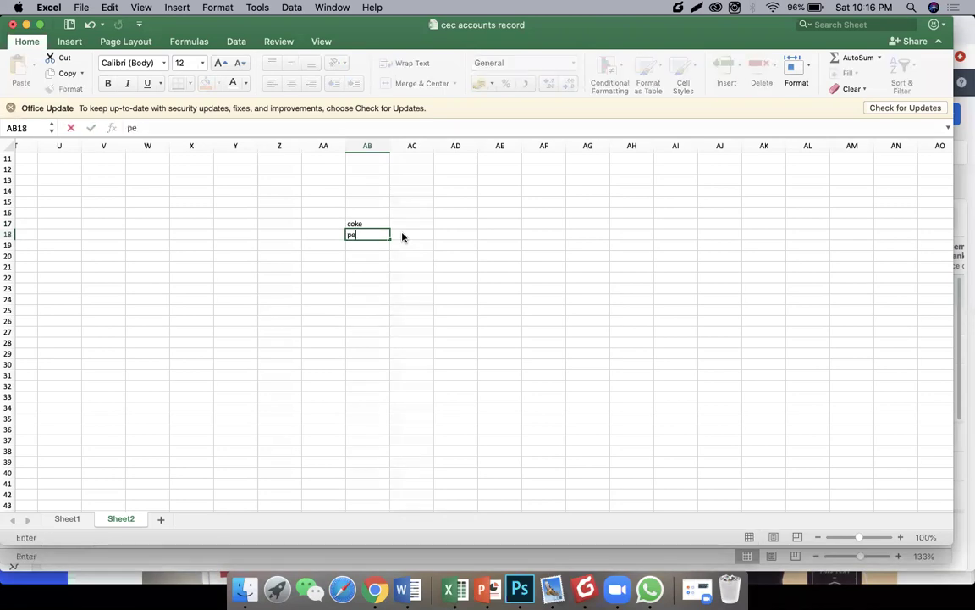
pyautogui.write('psi')
pyautogui.press('Return')
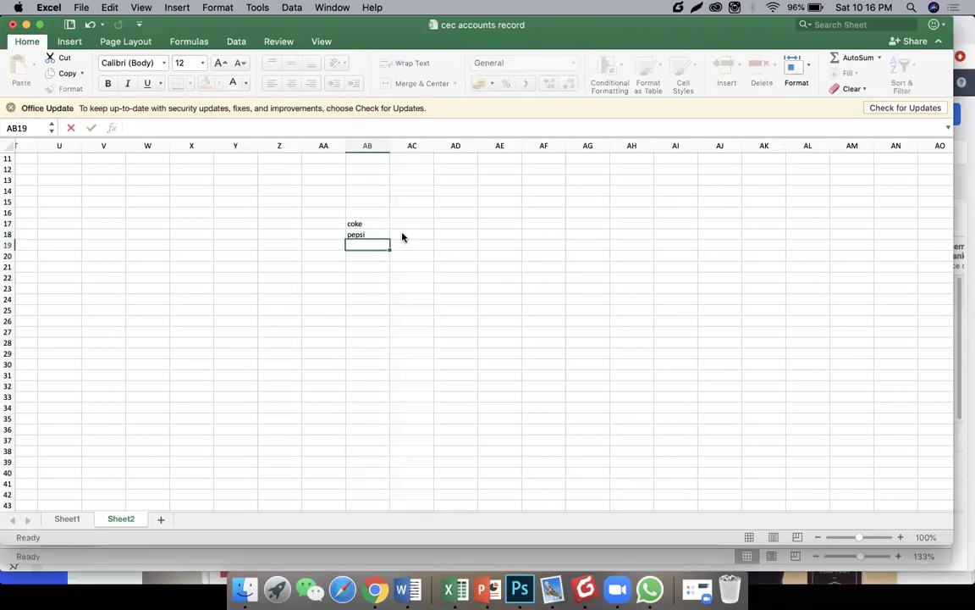
pyautogui.write('7up')
pyautogui.press('Return')
pyautogui.write('f')
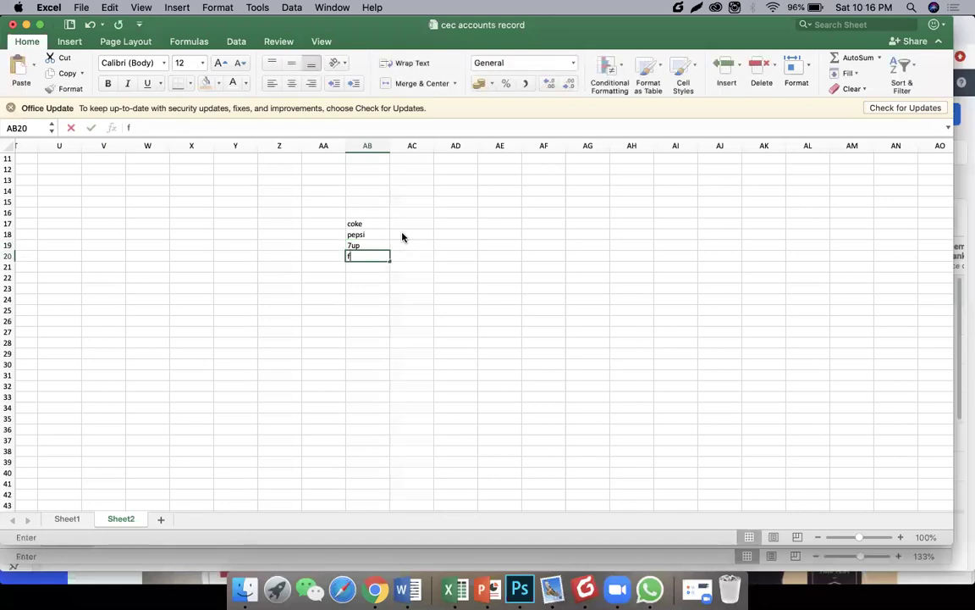
pyautogui.write('atna')
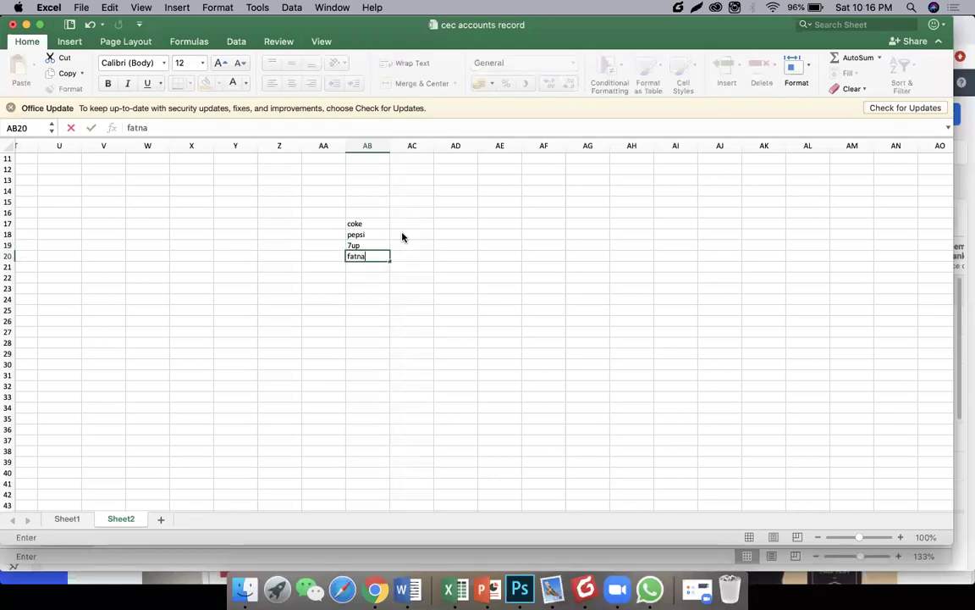
pyautogui.press('BackSpace')
pyautogui.press('BackSpace')
pyautogui.press('BackSpace')
pyautogui.write('nta')
pyautogui.press('Return')
# Step: Number the four drinks 1 to 4 in cells AA17 to AA20, beside their names
pyautogui.press('Up')
pyautogui.press('Up')
pyautogui.press('Up')
pyautogui.press('Up')
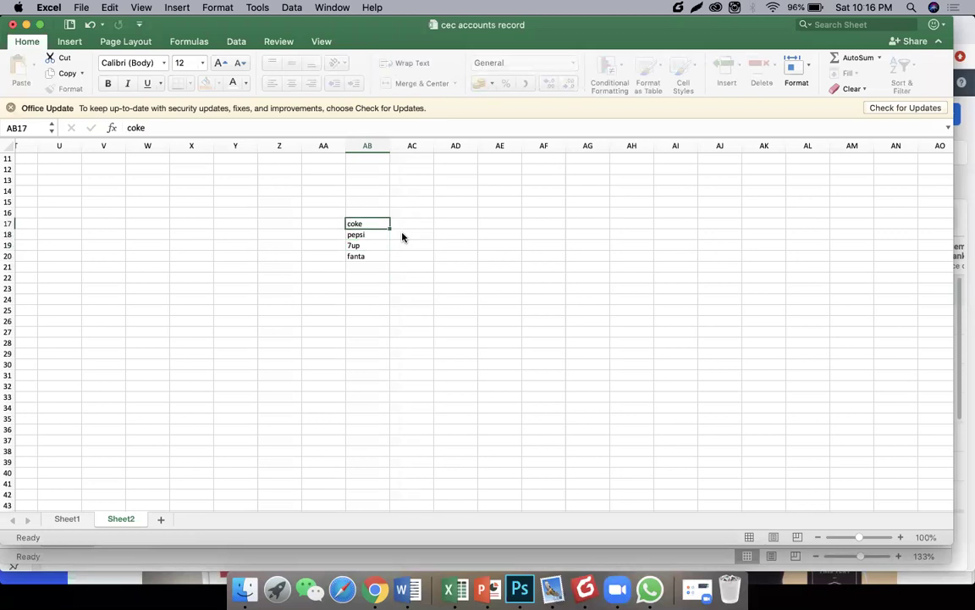
pyautogui.press('Left')
pyautogui.write('1')
pyautogui.press('Return')
pyautogui.write('2')
pyautogui.press('Return')
pyautogui.write('3')
pyautogui.press('Return')
pyautogui.write('4')
pyautogui.press('Return')
# Step: Add a fifth row to the drinks list with 5 in cell AA21 and "sahtan juice" in cell AB21
pyautogui.write('5')
pyautogui.press('Return')
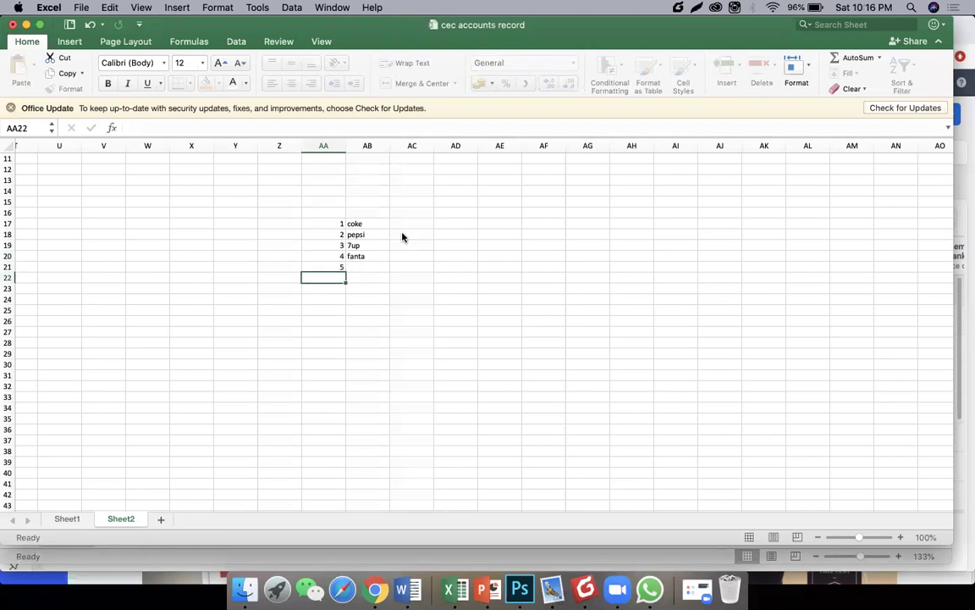
pyautogui.press('super+z')
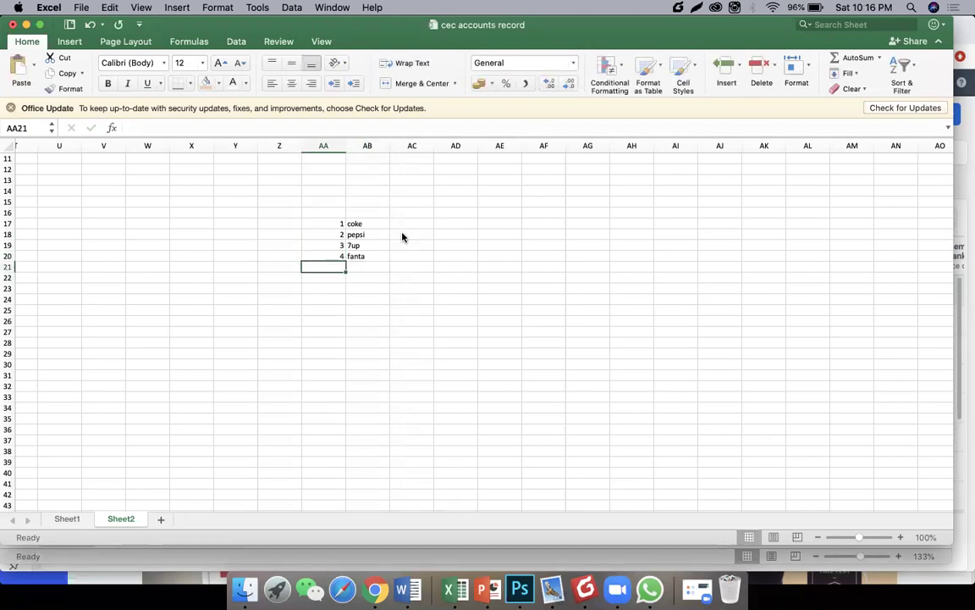
pyautogui.write('5')
pyautogui.press('Tab')
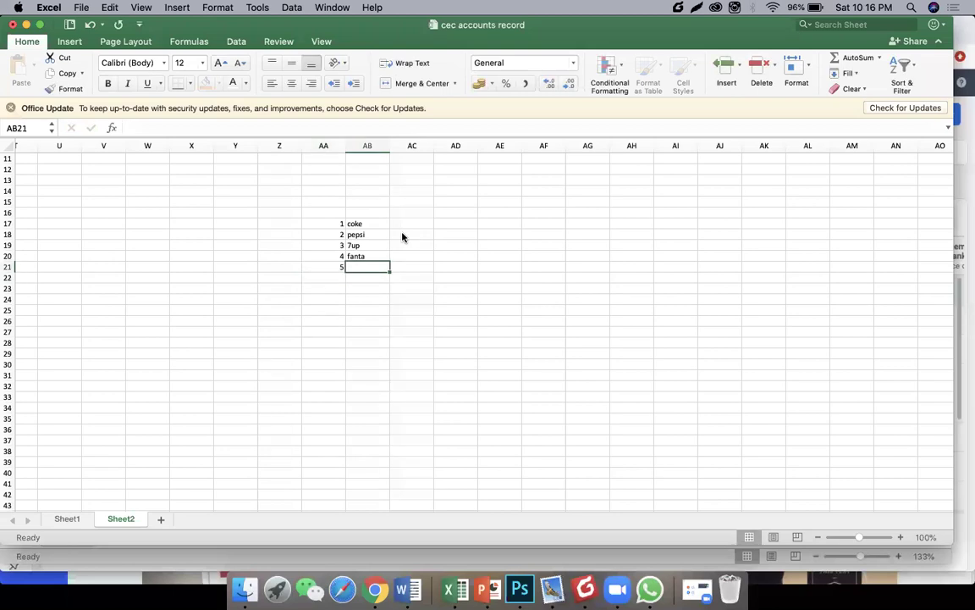
pyautogui.write('sa')
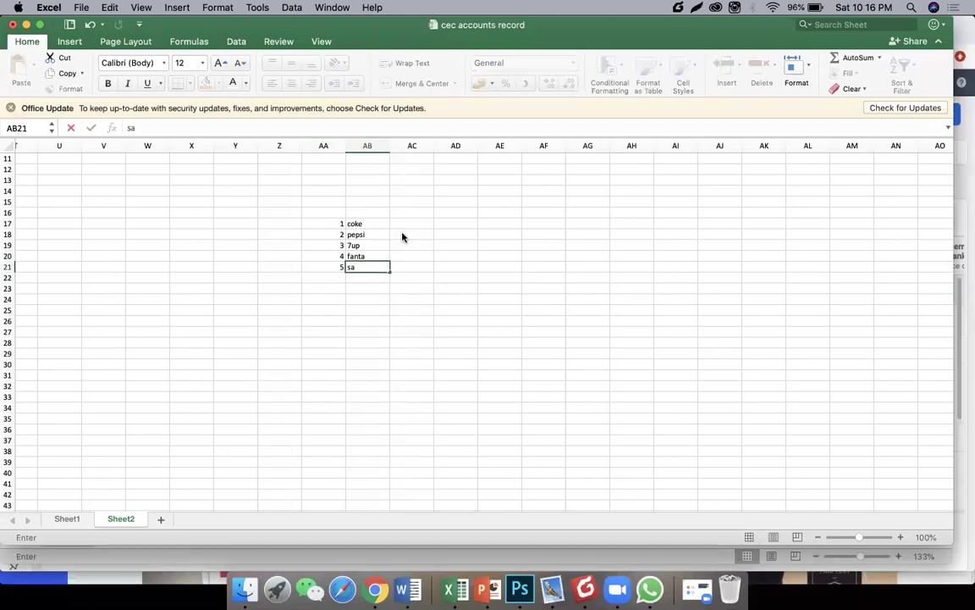
pyautogui.write('htan juice')
pyautogui.press('Return')
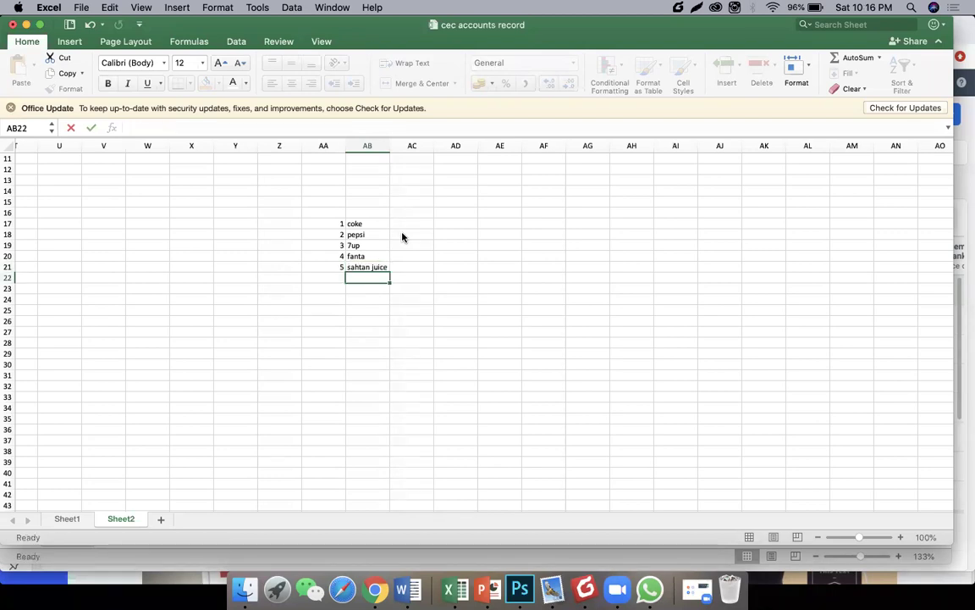
# Step: Enter "top placement" in cell AD15, above and to the right of the drinks list
pyautogui.press('Up')
pyautogui.press('Right')
pyautogui.press('Up')
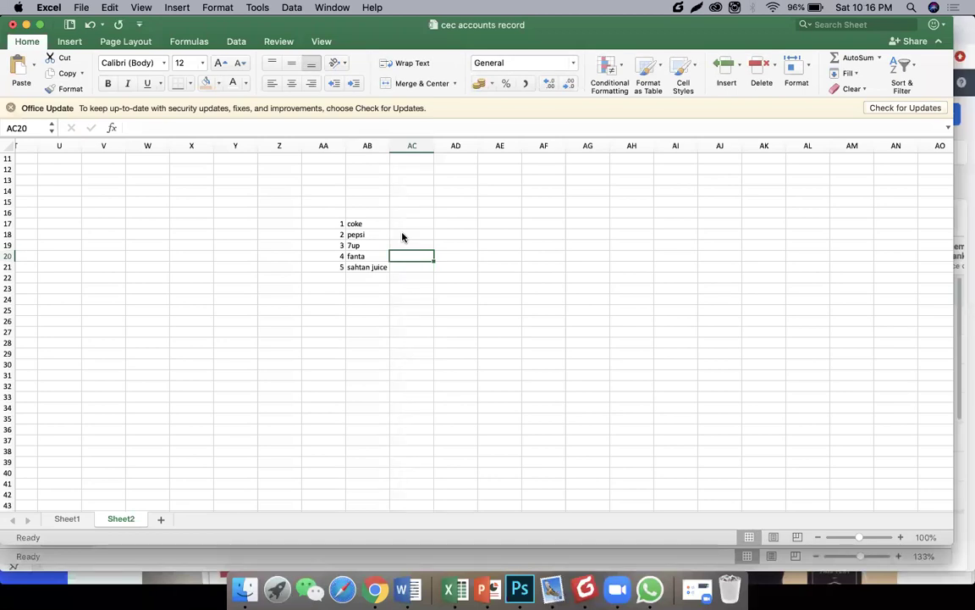
pyautogui.scroll(2, 420, 256)
pyautogui.scroll(3, 420, 257)
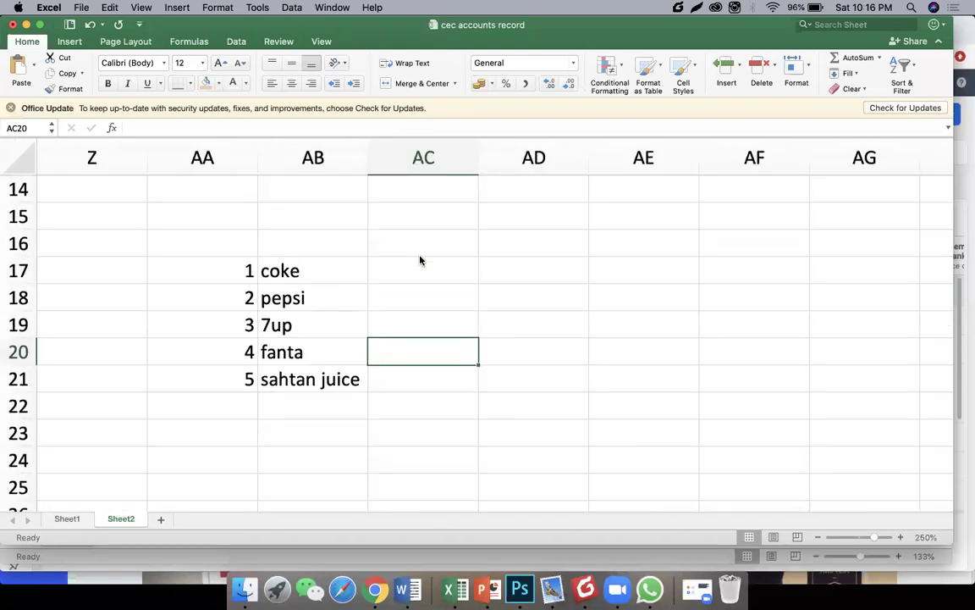
pyautogui.press('Right')
pyautogui.press('Up')
pyautogui.press('Up')
pyautogui.press('Up')
pyautogui.press('Up')
pyautogui.press('Up')
pyautogui.write('t')
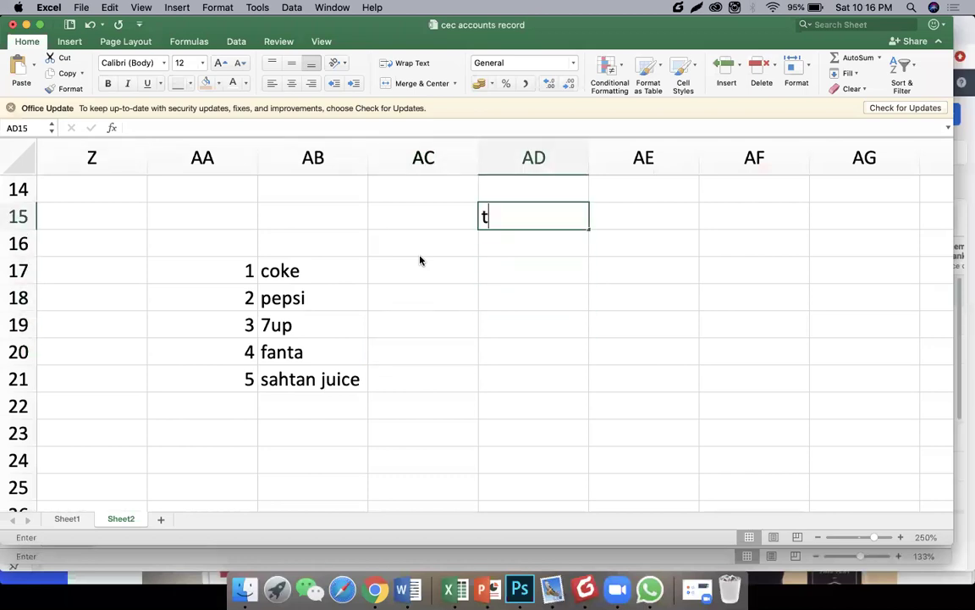
pyautogui.write('op ')
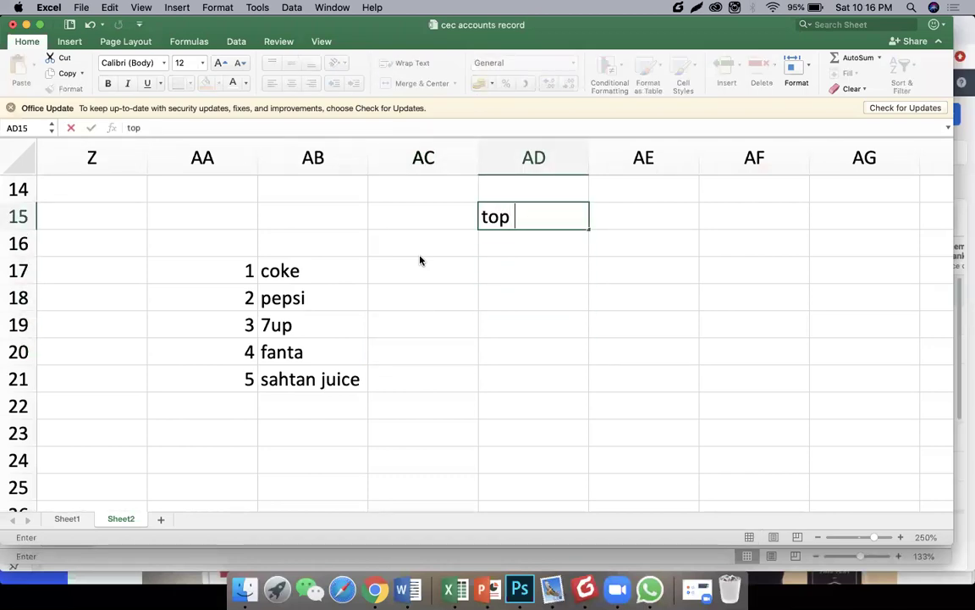
pyautogui.write('placement')
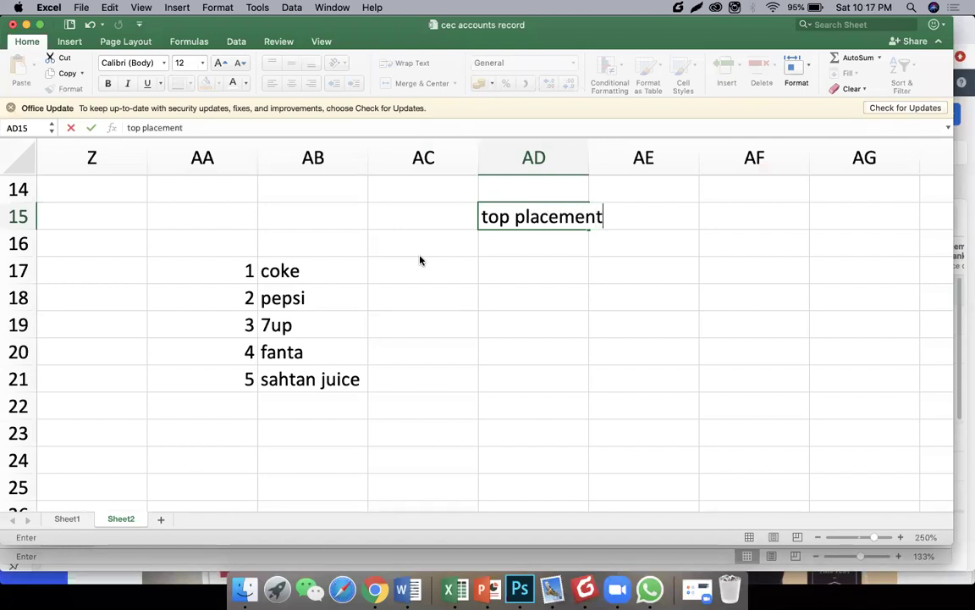
pyautogui.press('Return')
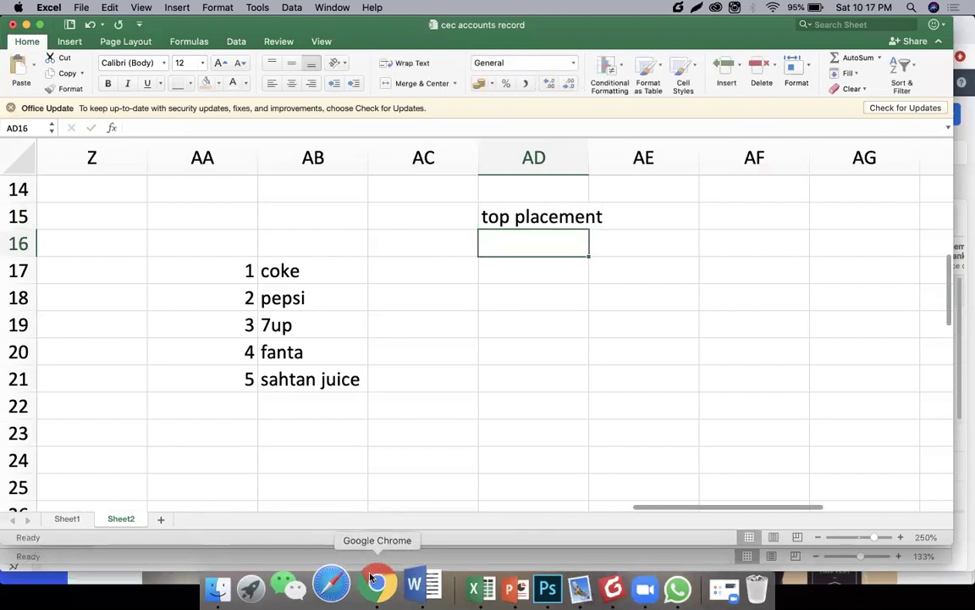
# Step: Switch to Chrome, open fb.com in a new tab, and examine the posts and sponsored ads in the news feed
pyautogui.click(371, 576)
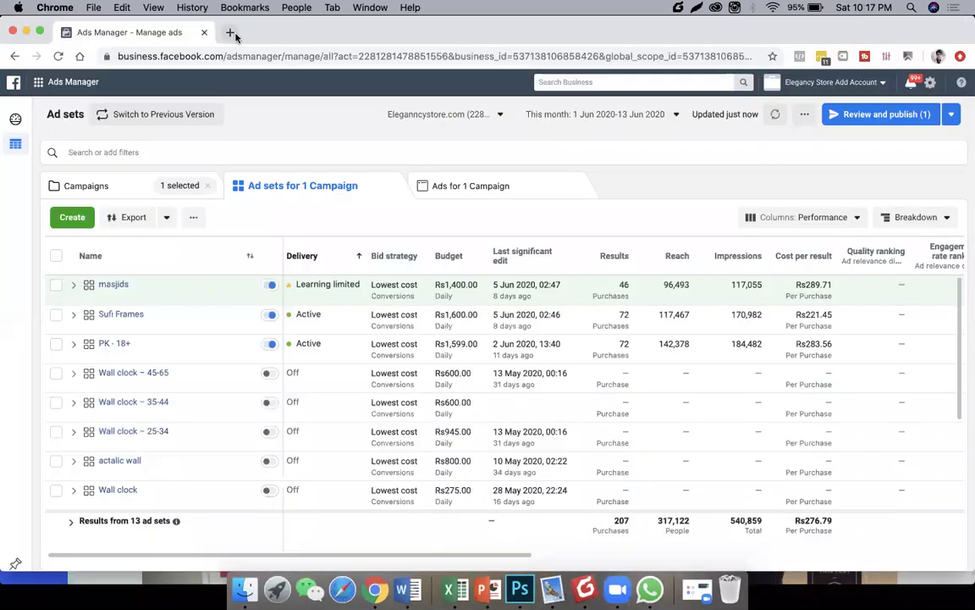
pyautogui.click(232, 31)
pyautogui.write('fb.com')
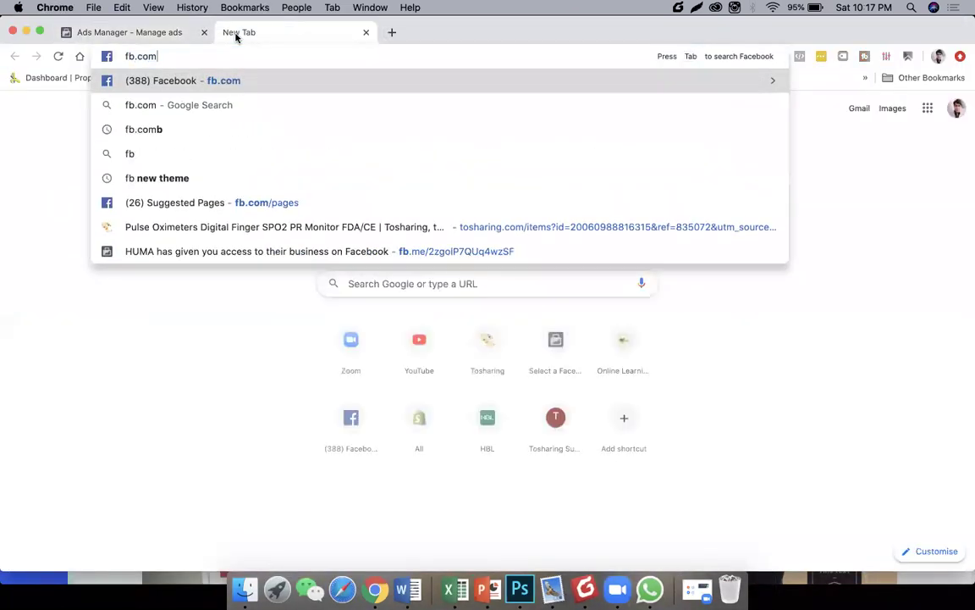
pyautogui.press('Return')
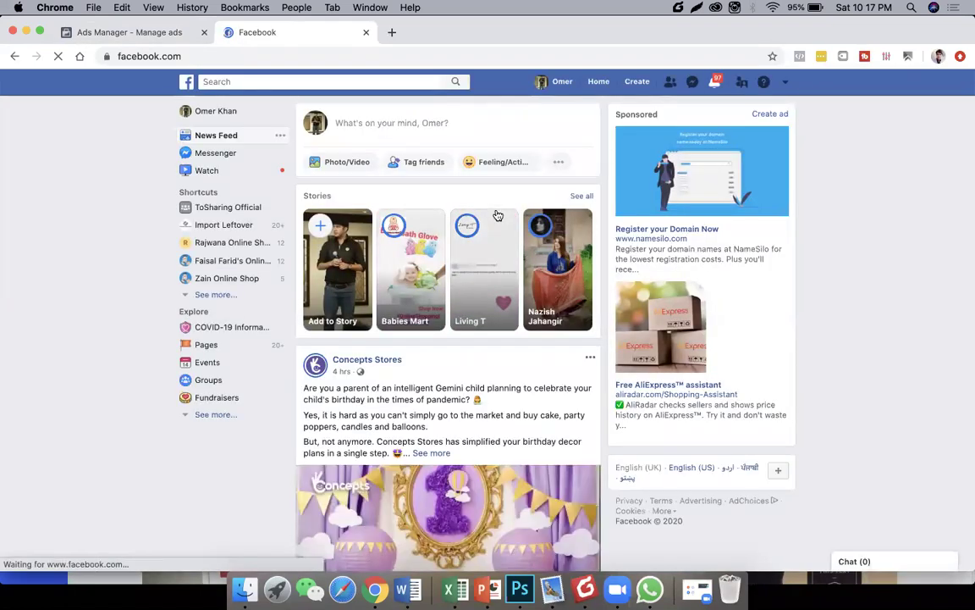
pyautogui.scroll(-5, 498, 214)
pyautogui.scroll(-5, 498, 215)
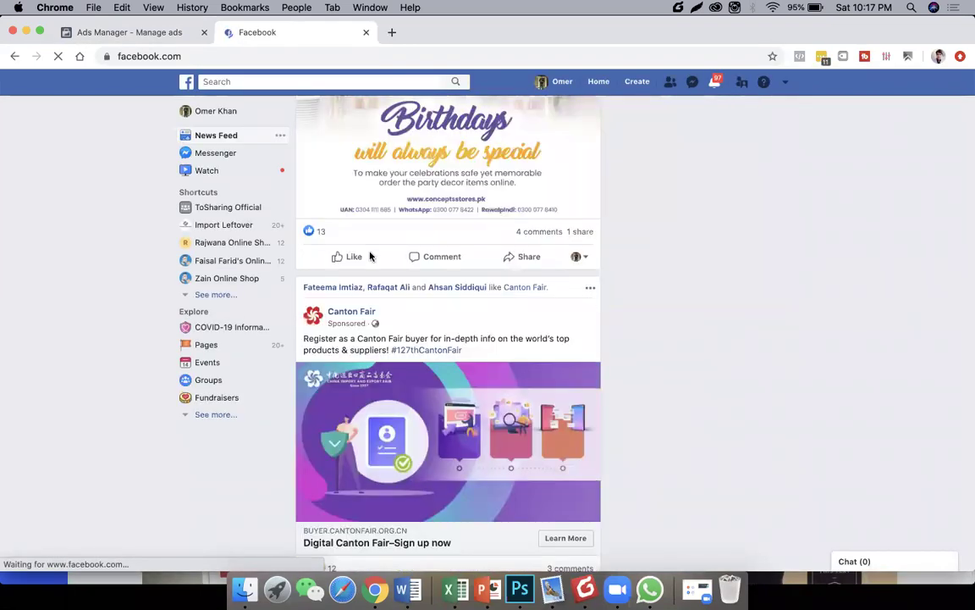
pyautogui.scroll(6, 435, 254)
pyautogui.scroll(-2, 436, 255)
pyautogui.scroll(-2, 436, 255)
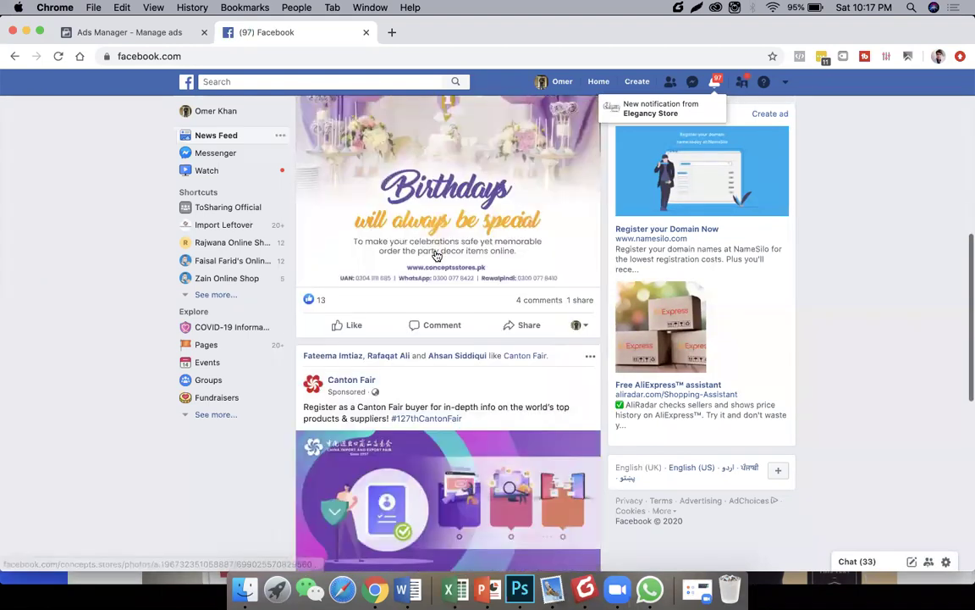
# Step: Switch from the Facebook feed back to Excel and shade the "top placement" cell AD15 light orange
pyautogui.scroll(-2, 436, 255)
pyautogui.scroll(-1, 357, 250)
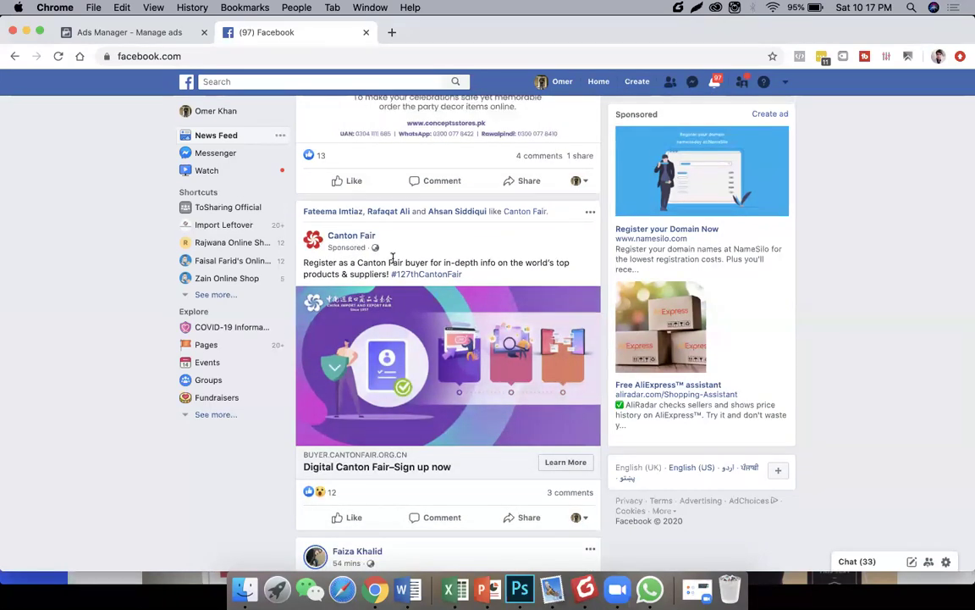
pyautogui.press('super+Tab')
pyautogui.press('Up')
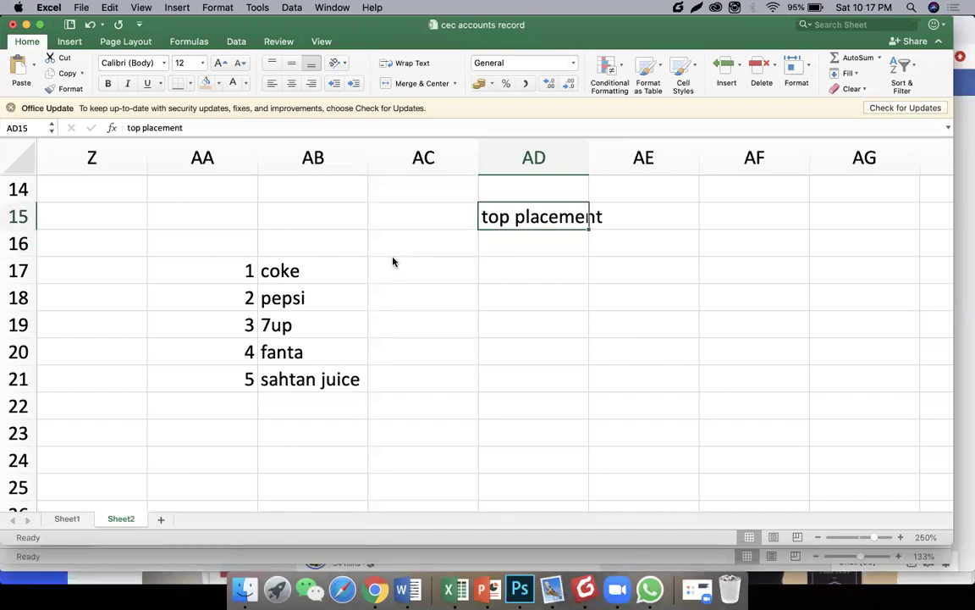
pyautogui.click(206, 82)
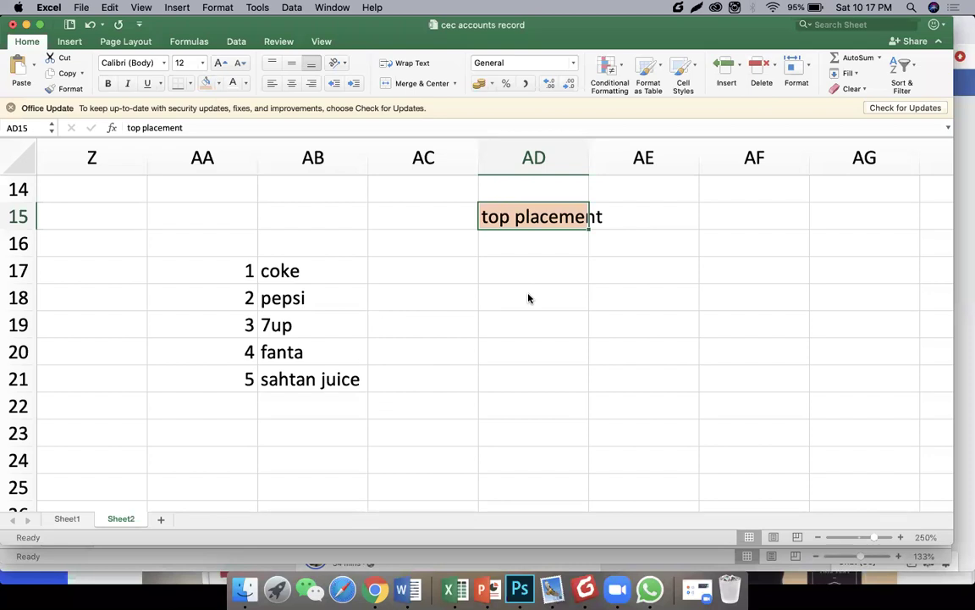
# Step: Add an "age" heading in cell AC16 and enter "18 - 52" for coke in AC17
pyautogui.press('Down')
pyautogui.press('Left')
pyautogui.press('Down')
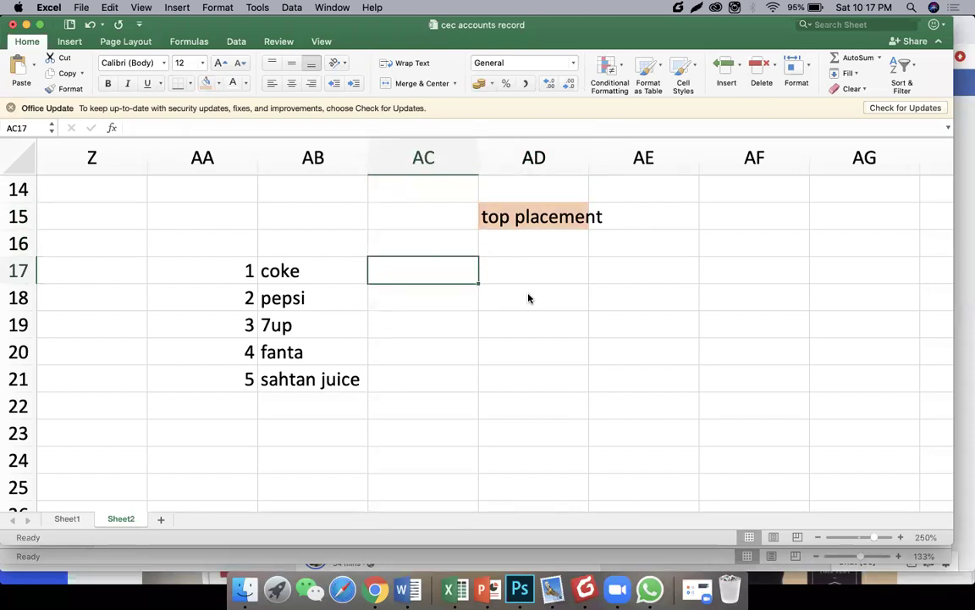
pyautogui.write('18-')
pyautogui.press('Up')
pyautogui.press('Up')
pyautogui.press('Down')
pyautogui.write('age')
pyautogui.press('Return')
pyautogui.write('18')
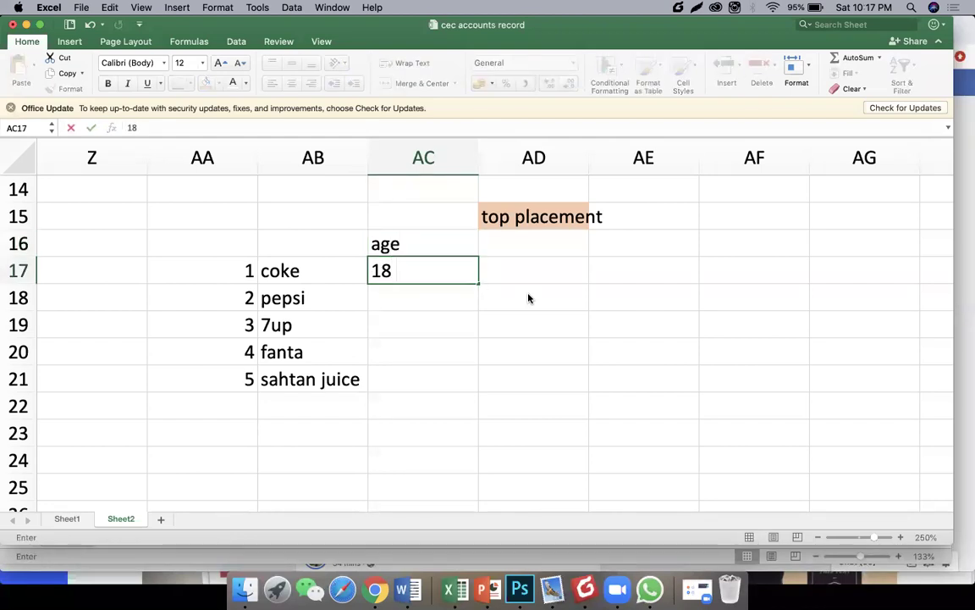
pyautogui.write(' - 52')
pyautogui.press('Return')
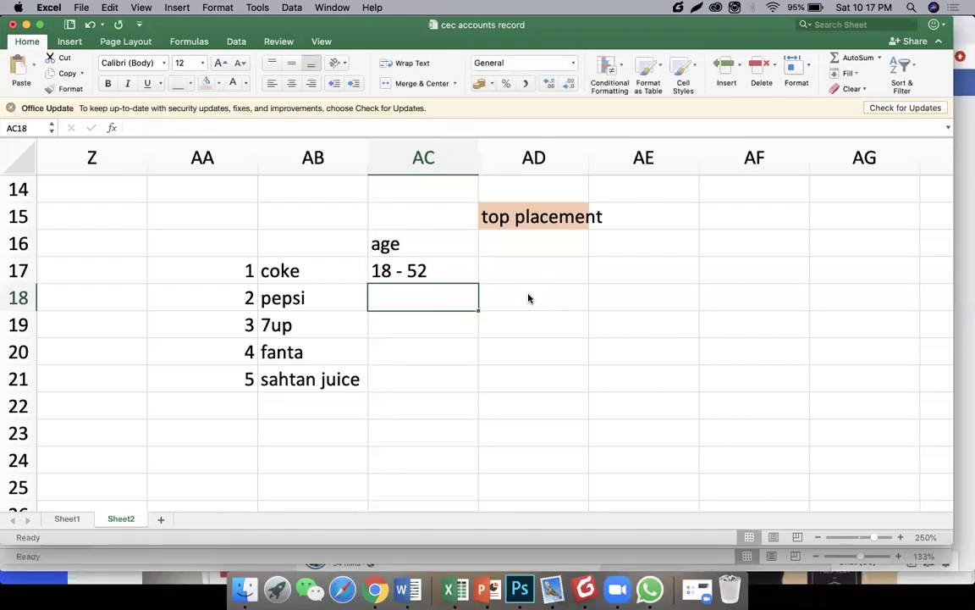
# Step: Copy coke's age range down to the other four drinks, through cell AC21
pyautogui.press('Up')
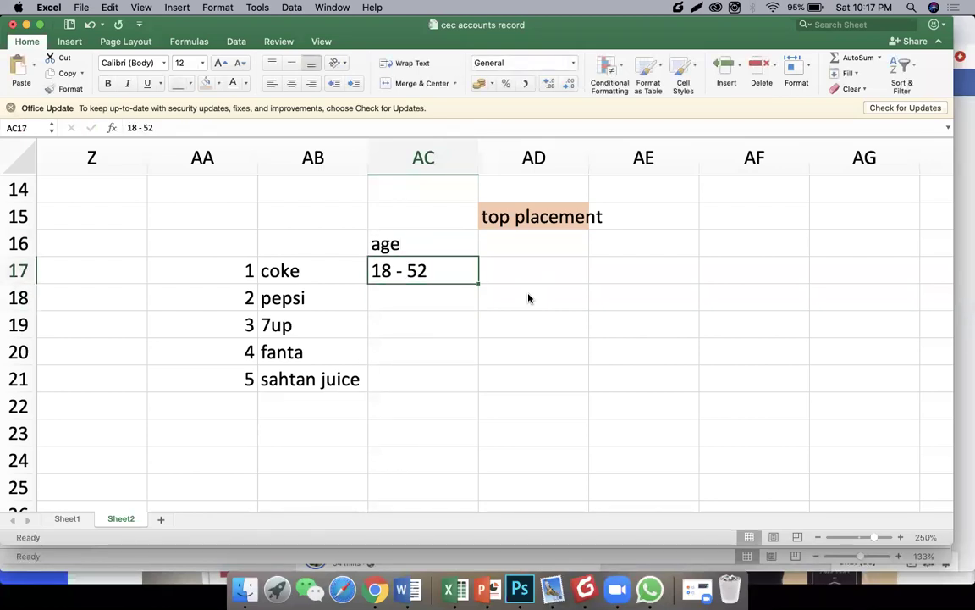
pyautogui.press('super+c')
pyautogui.hotkey('shift', 'Down')
pyautogui.hotkey('shift', 'Down')
pyautogui.hotkey('shift', 'Down')
pyautogui.hotkey('shift', 'Down')
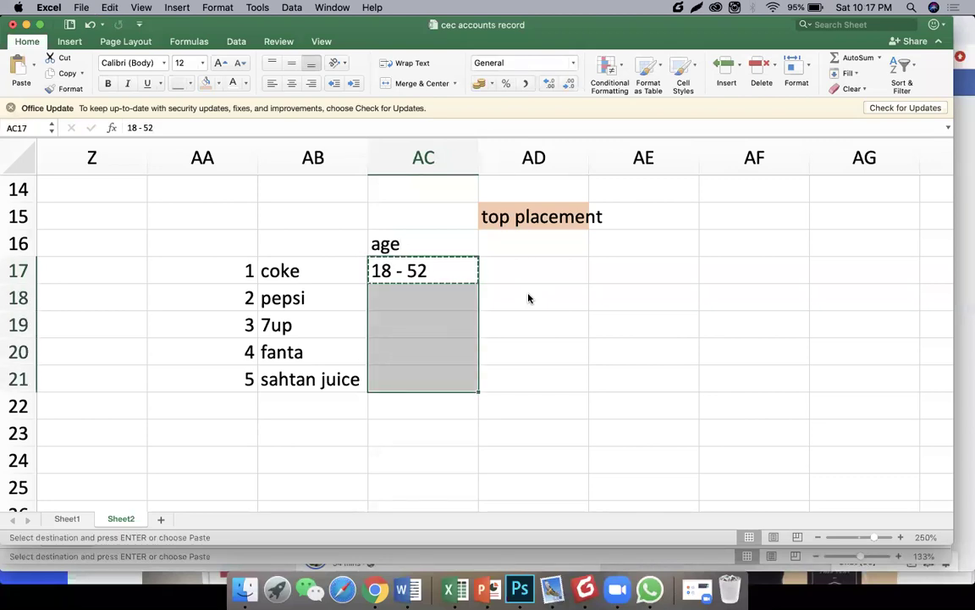
pyautogui.press('super+v')
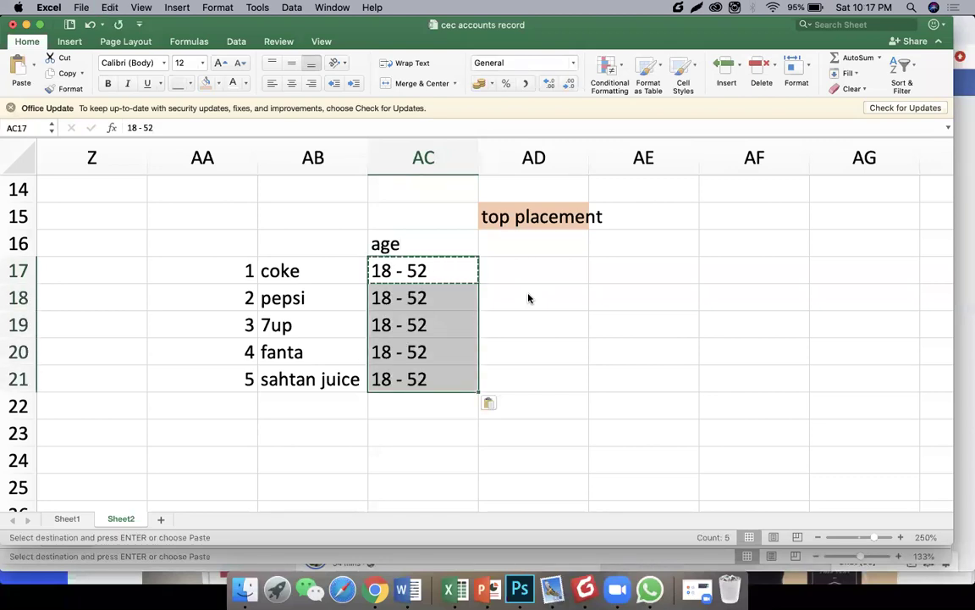
# Step: Add a "location" heading in cell AD16 and enter "pk" for coke in AD17
pyautogui.press('Up')
pyautogui.press('Right')
pyautogui.write('loca')
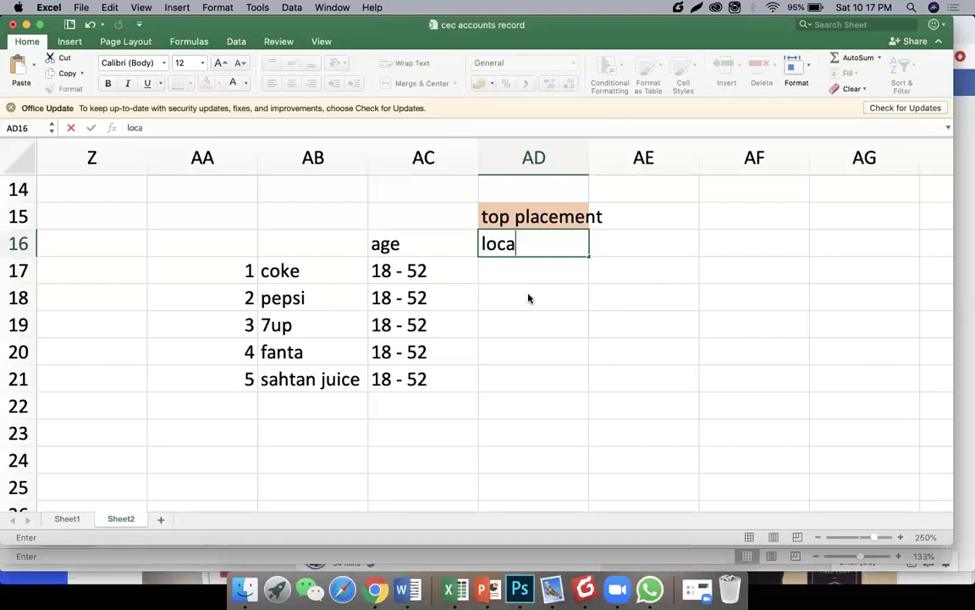
pyautogui.write('tion')
pyautogui.press('Return')
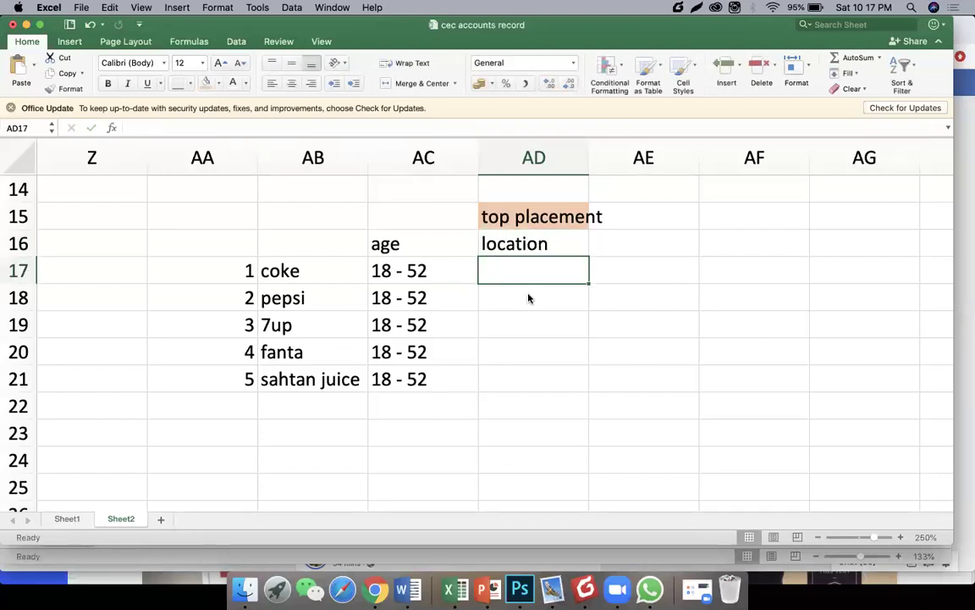
pyautogui.write('pk')
pyautogui.press('Return')
# Step: Copy coke's location down to the other four drinks, through cell AD21
pyautogui.press('Up')
pyautogui.press('super+c')
pyautogui.hotkey('shift', 'Down')
pyautogui.hotkey('shift', 'Down')
pyautogui.hotkey('shift', 'Down')
pyautogui.hotkey('shift', 'Down')
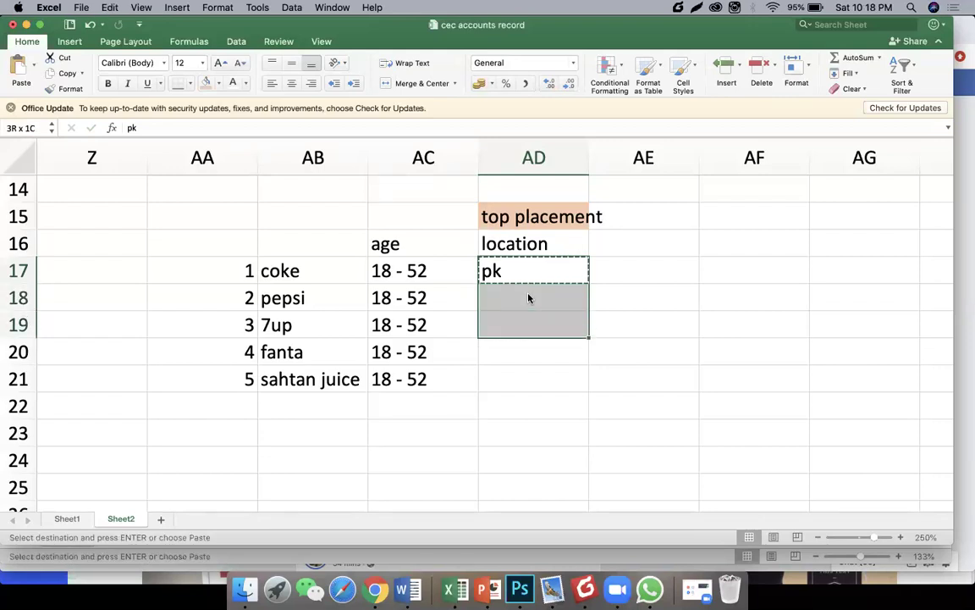
pyautogui.press('super+v')
# Step: Add a "gender" heading in cell AE16 and enter "all" for coke in AE17
pyautogui.press('Up')
pyautogui.press('Right')
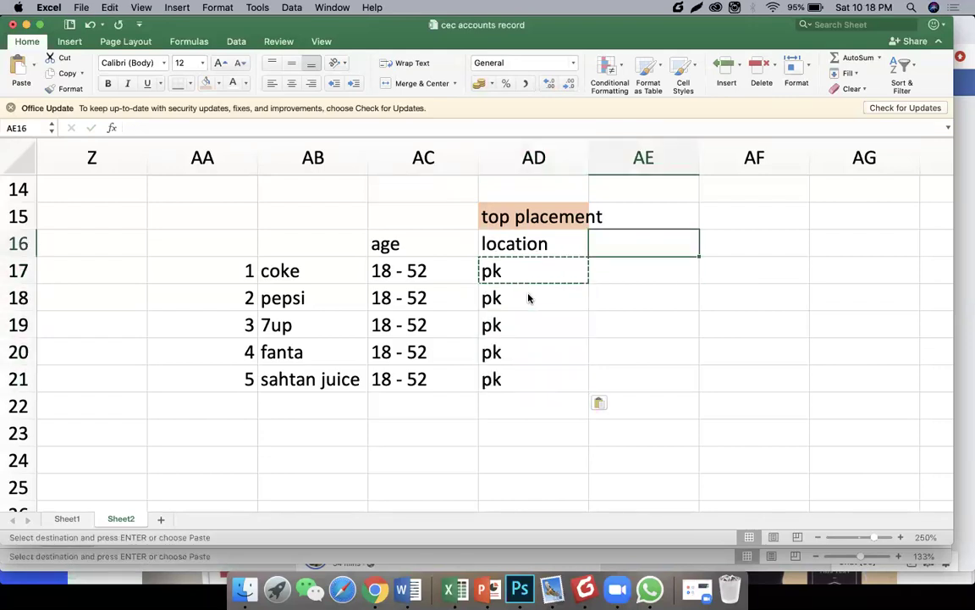
pyautogui.write('gender')
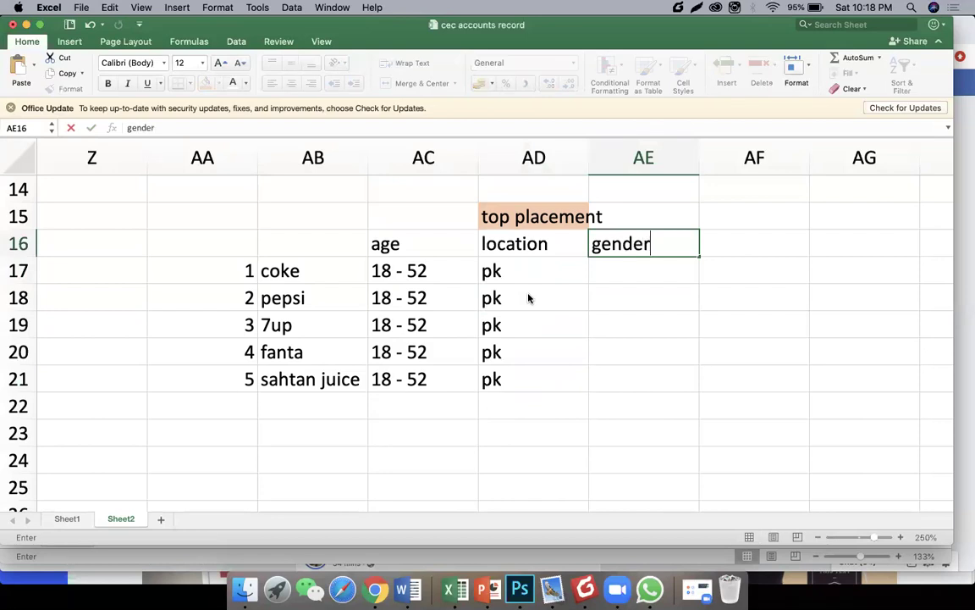
pyautogui.press('Return')
pyautogui.write('a')
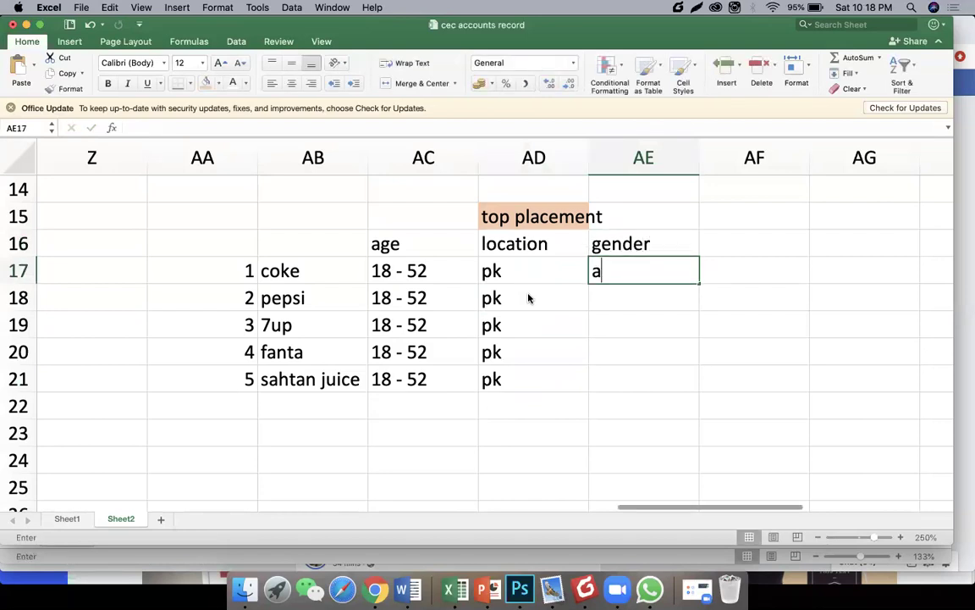
pyautogui.write('ll')
pyautogui.hotkey('ctrl', 'Return')
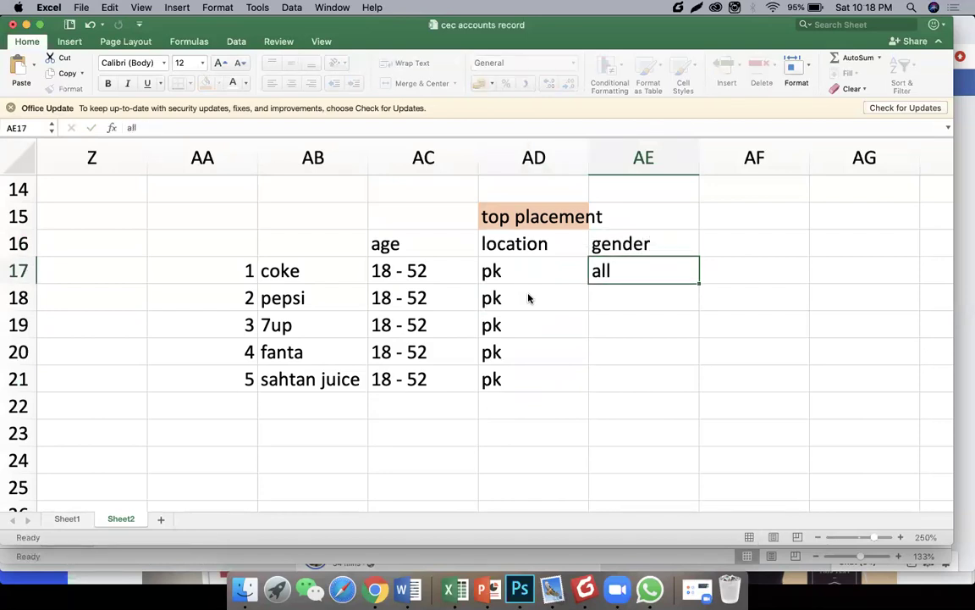
# Step: Copy coke's gender value down to the other four drinks, through cell AE21
pyautogui.press('super+c')
pyautogui.hotkey('shift', 'Down')
pyautogui.hotkey('shift', 'Down')
pyautogui.hotkey('shift', 'Down')
pyautogui.hotkey('shift', 'Down')
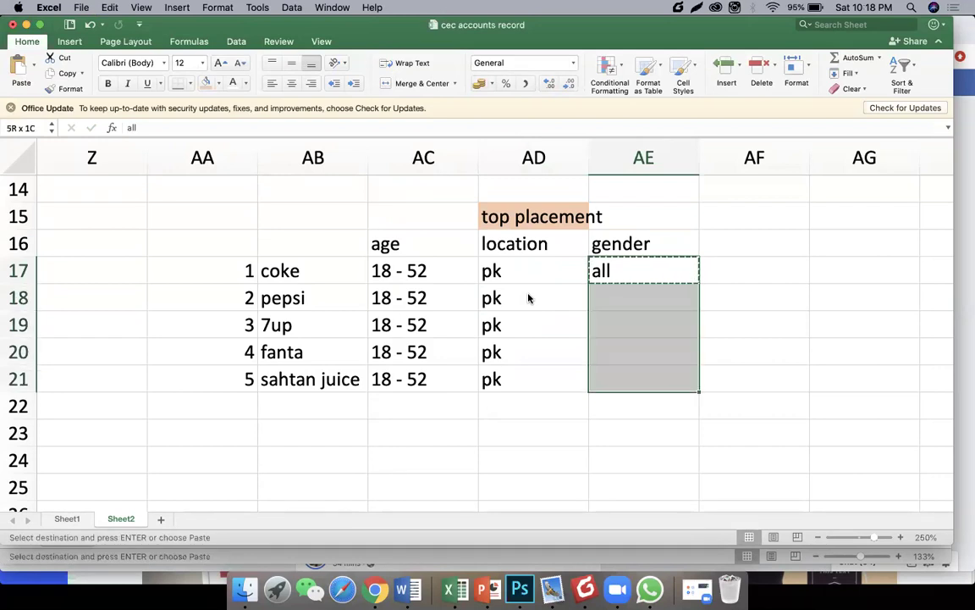
pyautogui.press('super+v')
# Step: Add a "targeting" heading in cell AF16 and enter "same" for coke in AF17
pyautogui.press('Right')
pyautogui.press('Up')
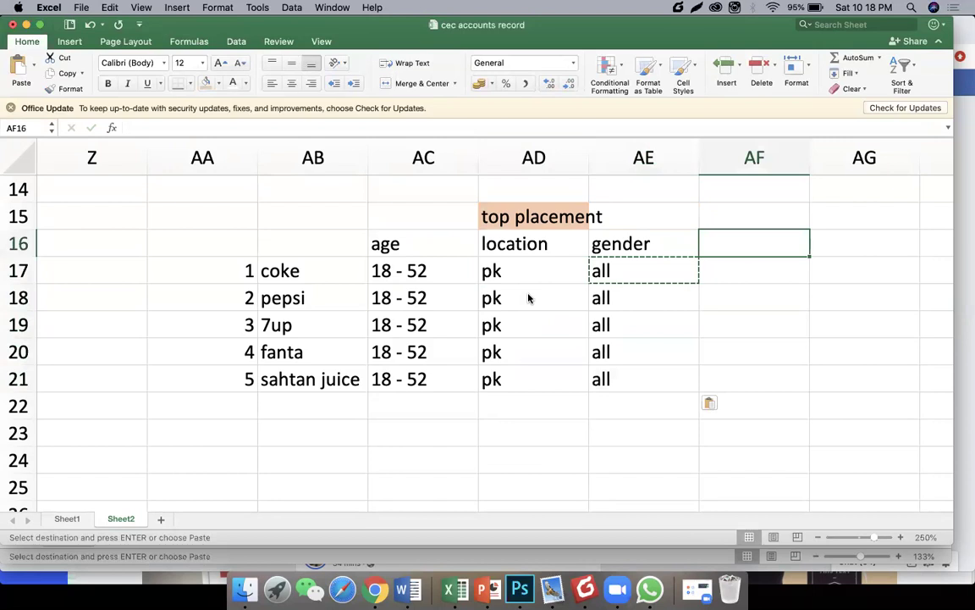
pyautogui.write('targ')
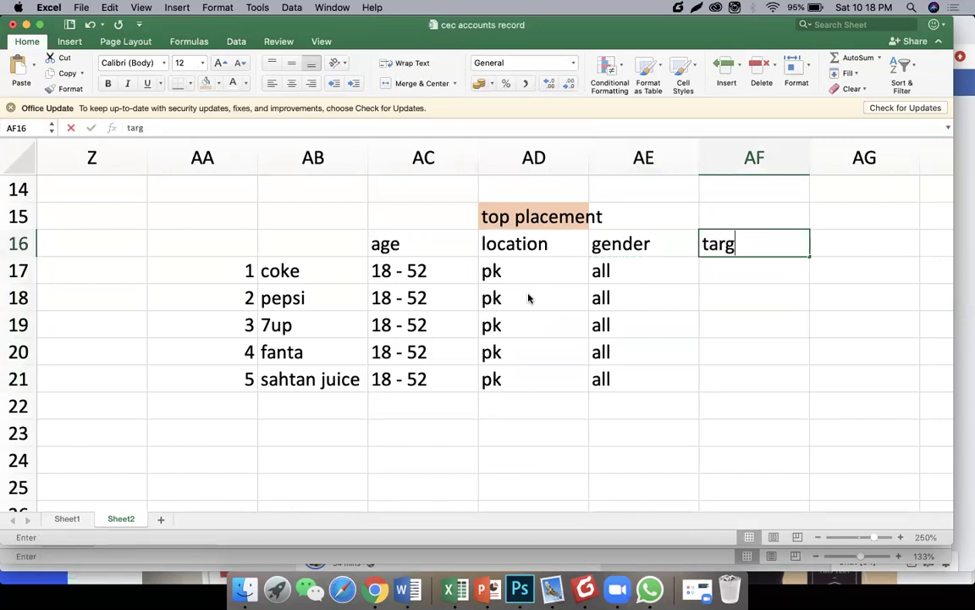
pyautogui.write('eting')
pyautogui.press('Return')
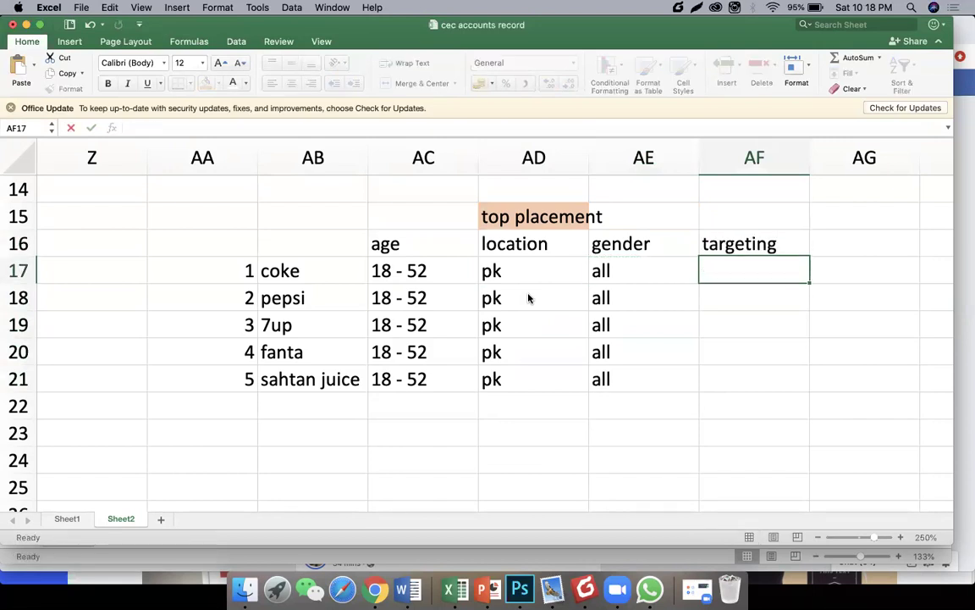
pyautogui.write('a')
pyautogui.press('BackSpace')
pyautogui.write('sa')
pyautogui.press('Return')
# Step: Copy coke's targeting value down to the other four drinks, through cell AF21
pyautogui.press('Up')
pyautogui.press('super+c')
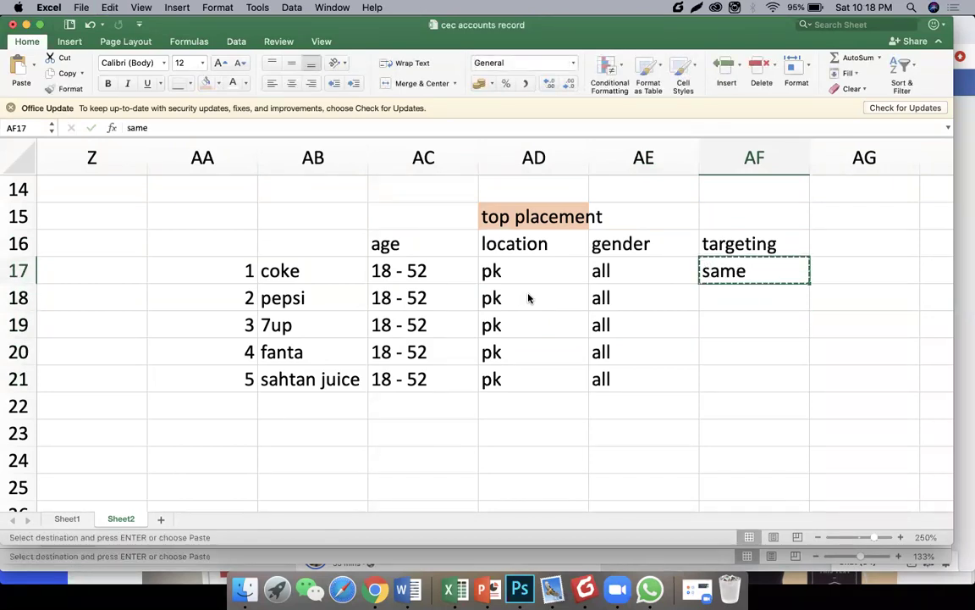
pyautogui.hotkey('shift', 'Down')
pyautogui.hotkey('shift', 'Down')
pyautogui.hotkey('shift', 'Down')
pyautogui.hotkey('shift', 'Down')
pyautogui.press('super+v')
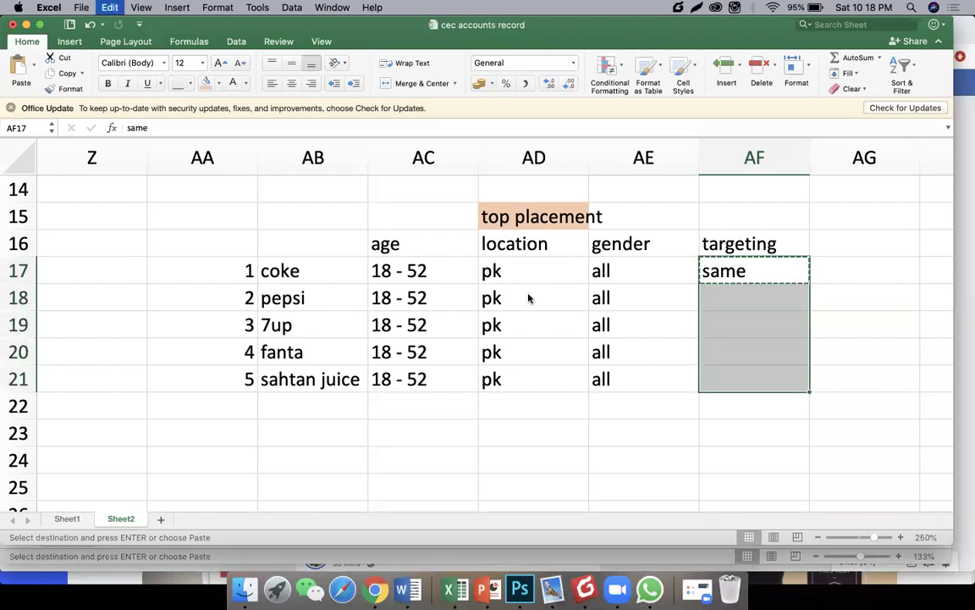
# Step: Add a "placemnt" heading in cell AG16 and enter "auto" for coke in AG17
pyautogui.press('Up')
pyautogui.press('Right')
pyautogui.press('Right')
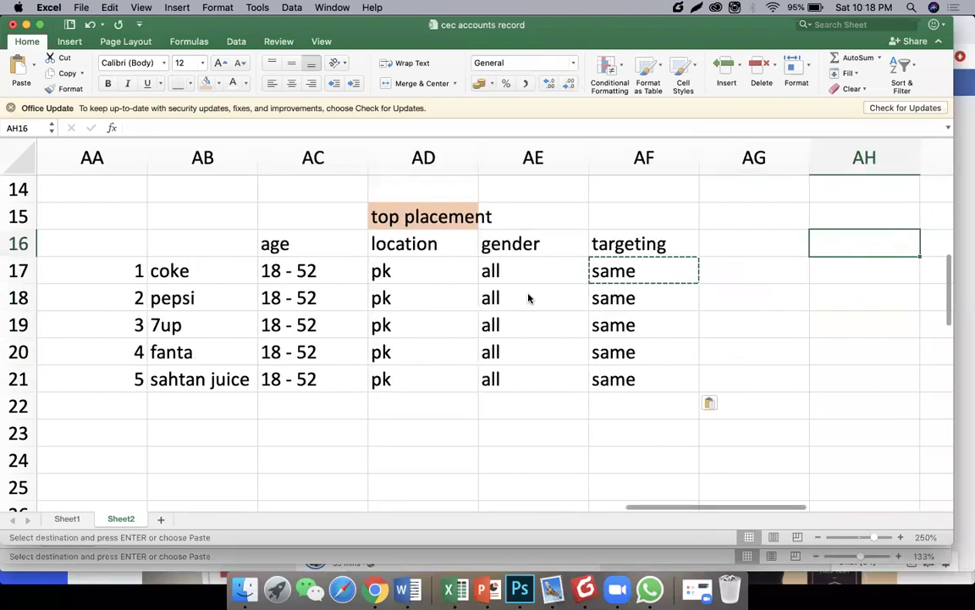
pyautogui.press('Left')
pyautogui.write('o')
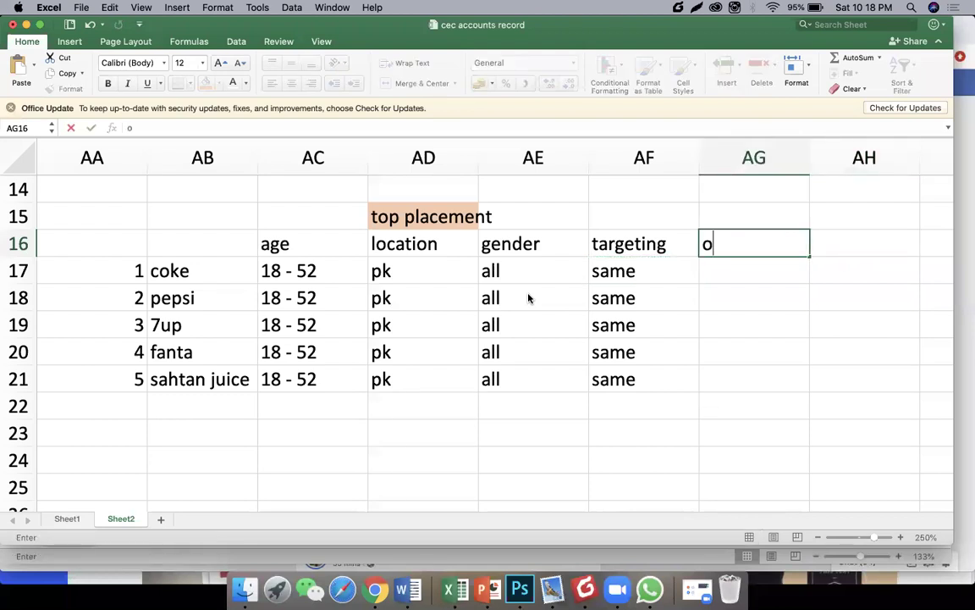
pyautogui.press('BackSpace')
pyautogui.write('placemnt')
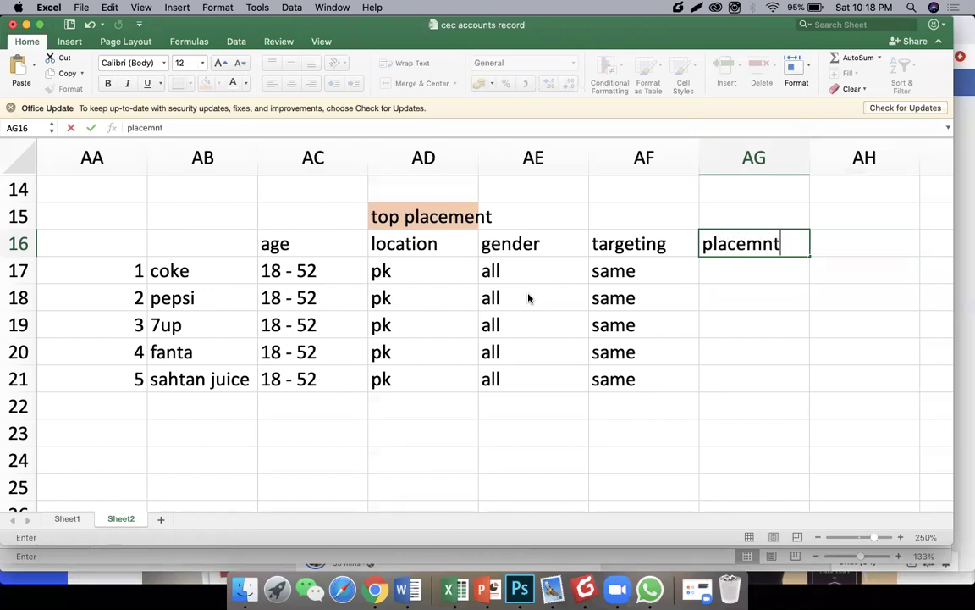
pyautogui.press('Return')
pyautogui.write('auto')
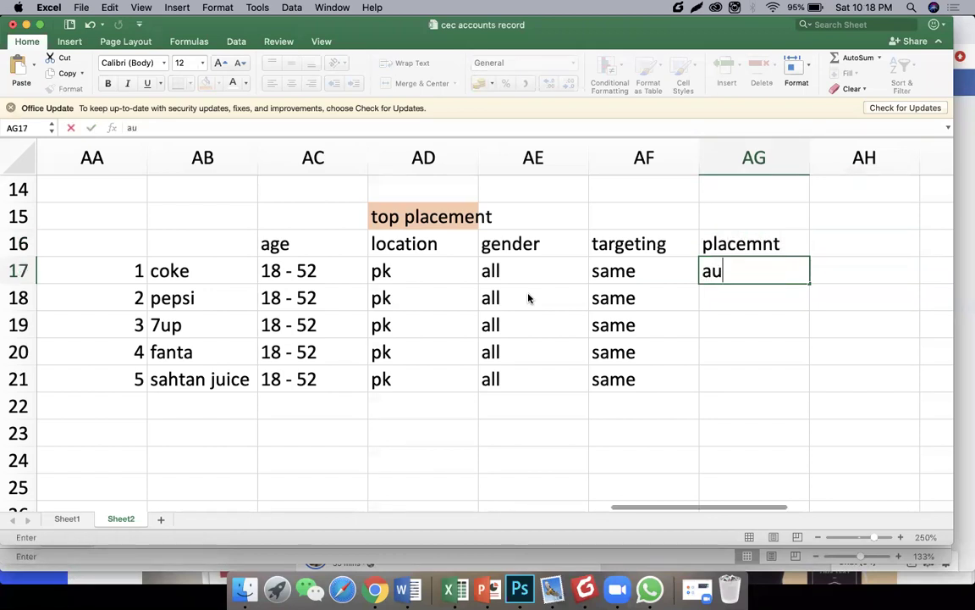
pyautogui.press('Return')
# Step: Copy coke's placement value down to the other four drinks, through cell AG21
pyautogui.press('Up')
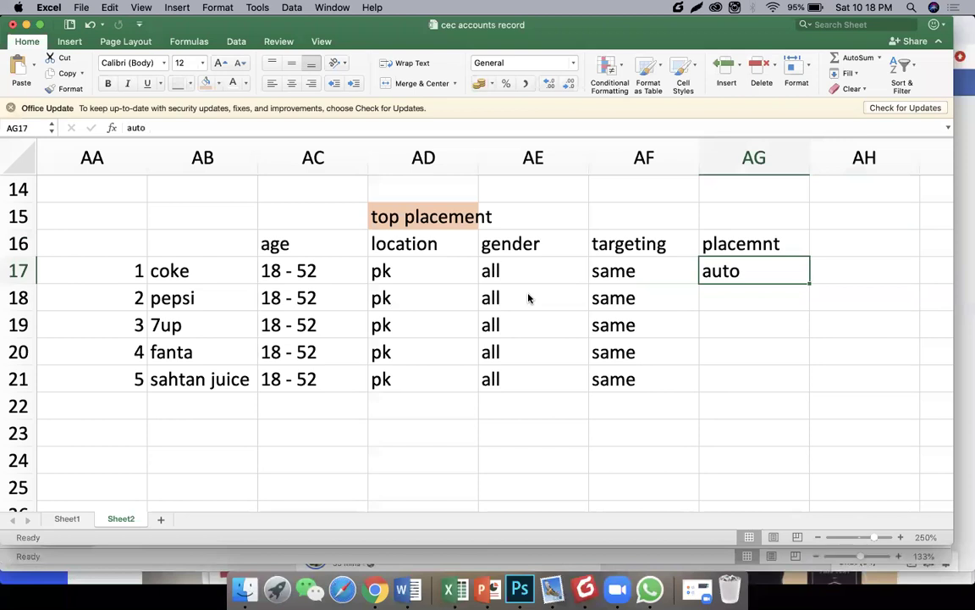
pyautogui.press('super+c')
pyautogui.hotkey('shift', 'Down')
pyautogui.hotkey('shift', 'Down')
pyautogui.hotkey('shift', 'Down')
pyautogui.hotkey('shift', 'Down')
pyautogui.press('Return')
# Step: Add an "objective" heading in cell AH16, beside the placement column
pyautogui.press('Up')
pyautogui.press('Right')
pyautogui.write('o')
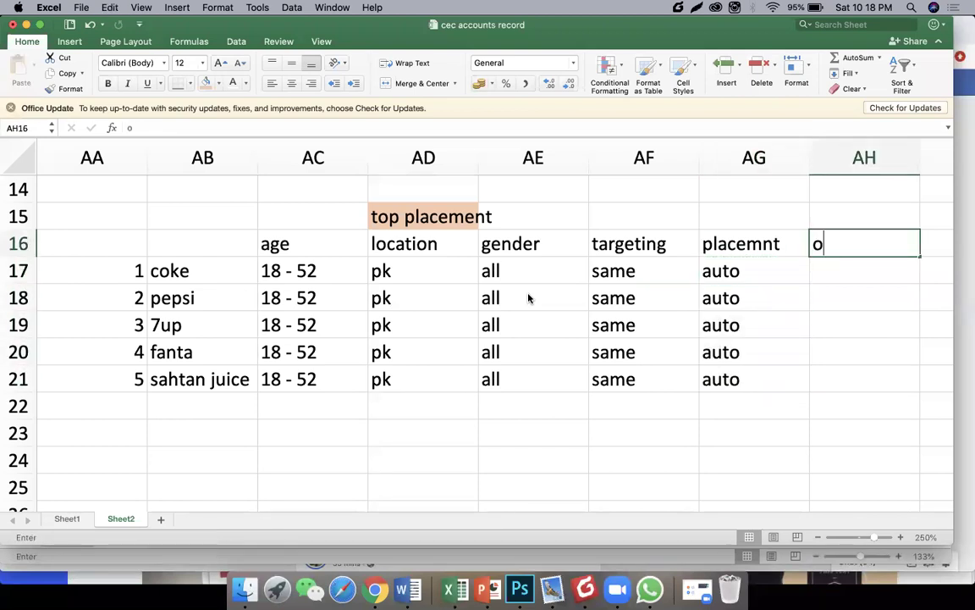
pyautogui.write('bjection')
pyautogui.press('BackSpace')
pyautogui.press('BackSpace')
pyautogui.press('BackSpace')
pyautogui.press('BackSpace')
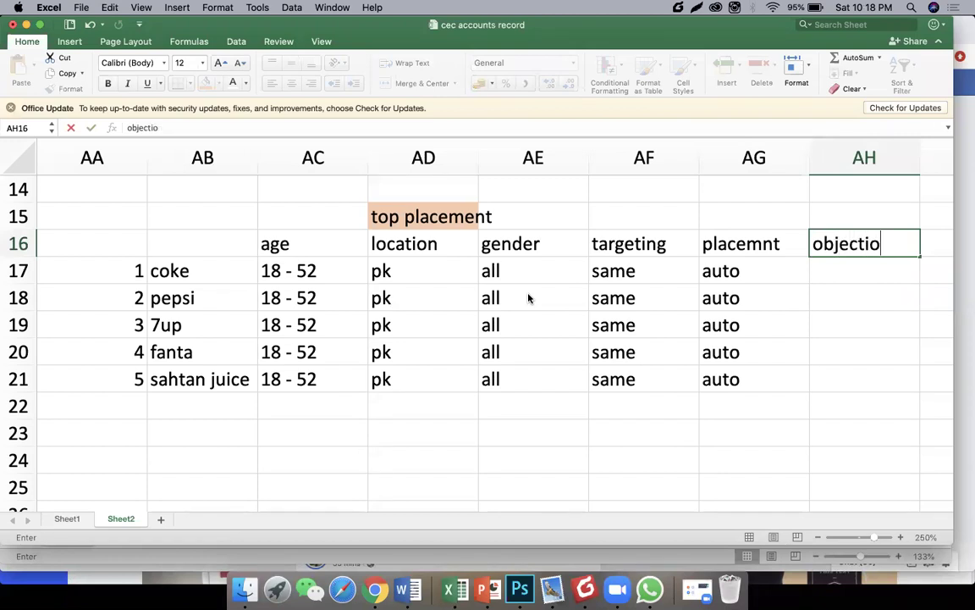
pyautogui.write('tu')
pyautogui.press('BackSpace')
pyautogui.write('ibv')
pyautogui.press('BackSpace')
pyautogui.press('BackSpace')
pyautogui.write('ve')
pyautogui.press('Return')
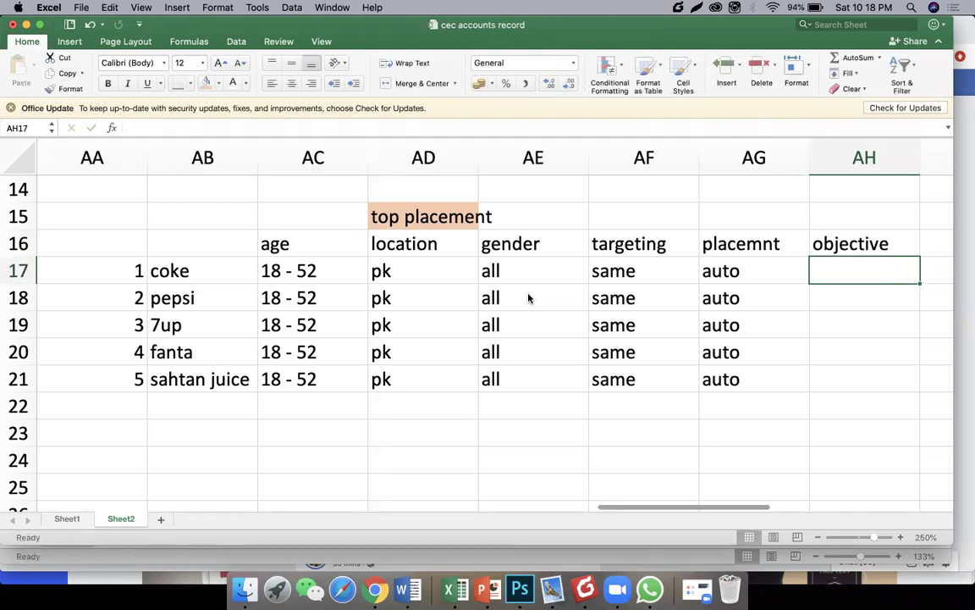
# Step: Enter "post eng" as the objective for coke in AH17 and copy it down to all drinks through AH21
pyautogui.hscroll(2, 528, 298)
pyautogui.write('p')
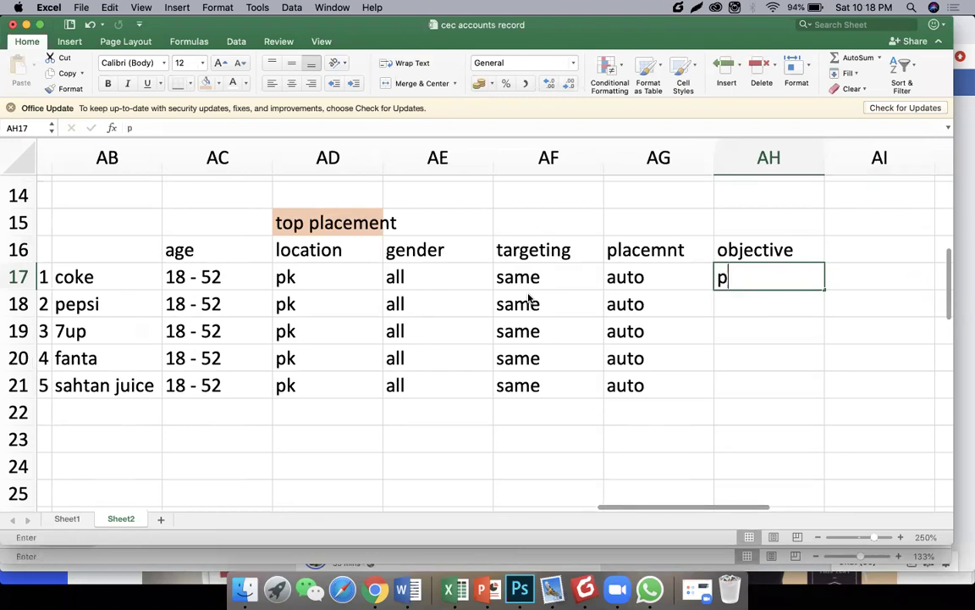
pyautogui.write('ost eng')
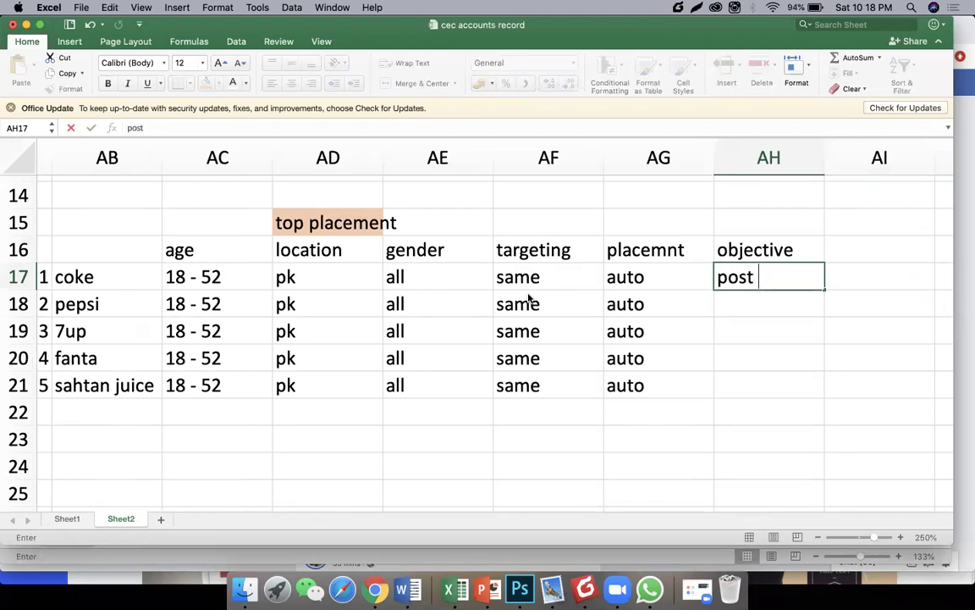
pyautogui.press('Return')
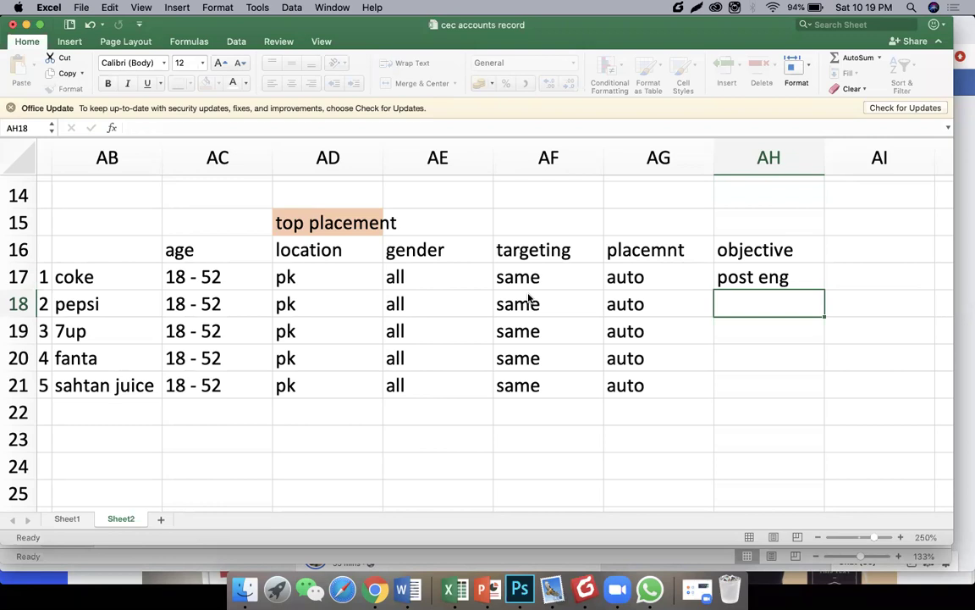
pyautogui.press('Up')
pyautogui.press('super+c')
pyautogui.hotkey('shift', 'Down')
pyautogui.hotkey('shift', 'Down')
pyautogui.hotkey('shift', 'Down')
pyautogui.hotkey('shift', 'Down')
pyautogui.press('super+v')
pyautogui.press('Escape')
# Step: Add a "budget" heading in cell AI16 and enter 500 for coke in AI17
pyautogui.press('Up')
pyautogui.press('Right')
pyautogui.write('budget')
pyautogui.press('Return')
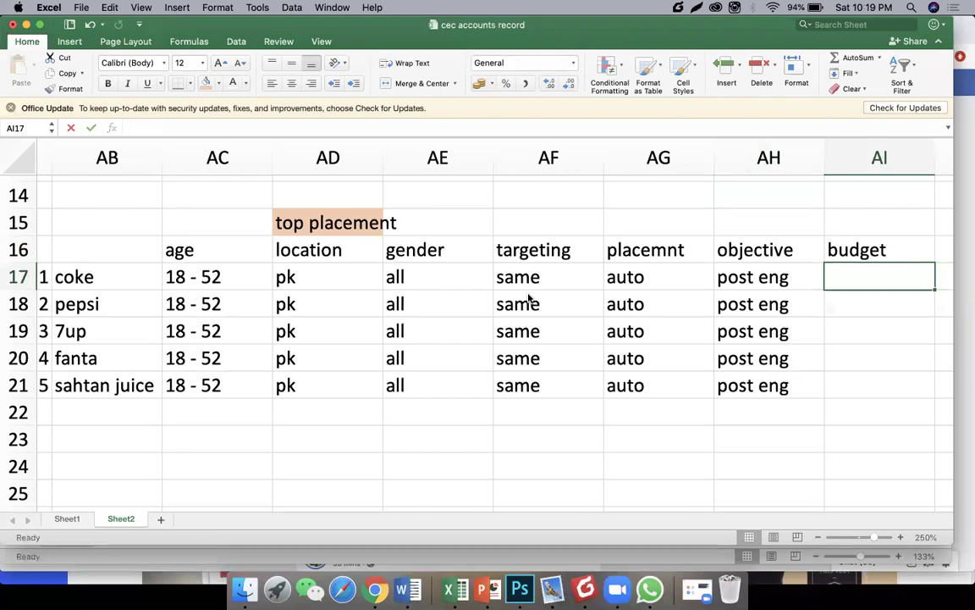
pyautogui.write('500')
pyautogui.press('Return')
pyautogui.press('Up')
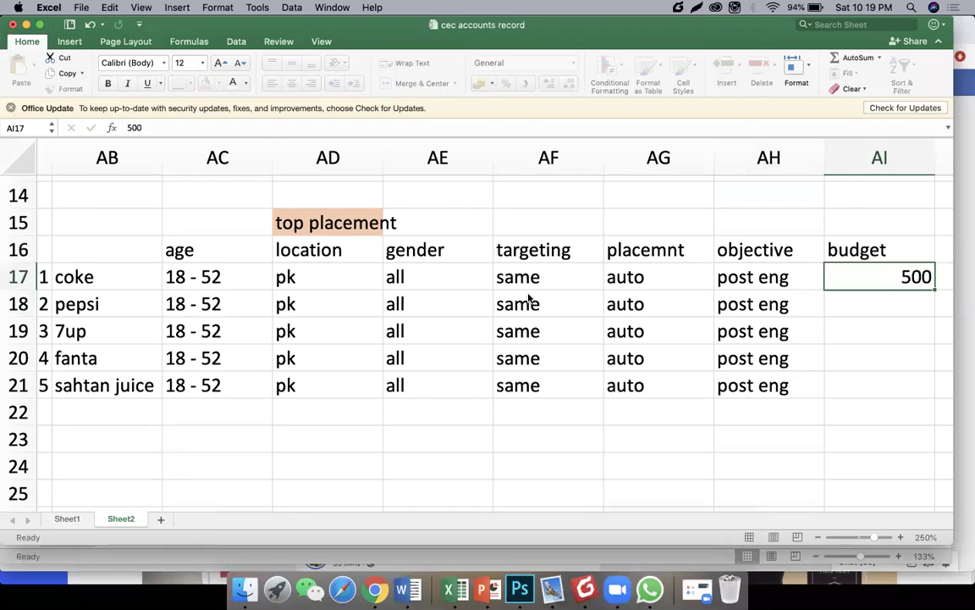
# Step: Copy coke's 500 budget down to the other four drinks, through cell AI21, and clear the copy marquee
pyautogui.hotkey('shift', 'Down')
pyautogui.press('super+c')
pyautogui.hotkey('shift', 'Down')
pyautogui.hotkey('shift', 'Down')
pyautogui.hotkey('shift', 'Down')
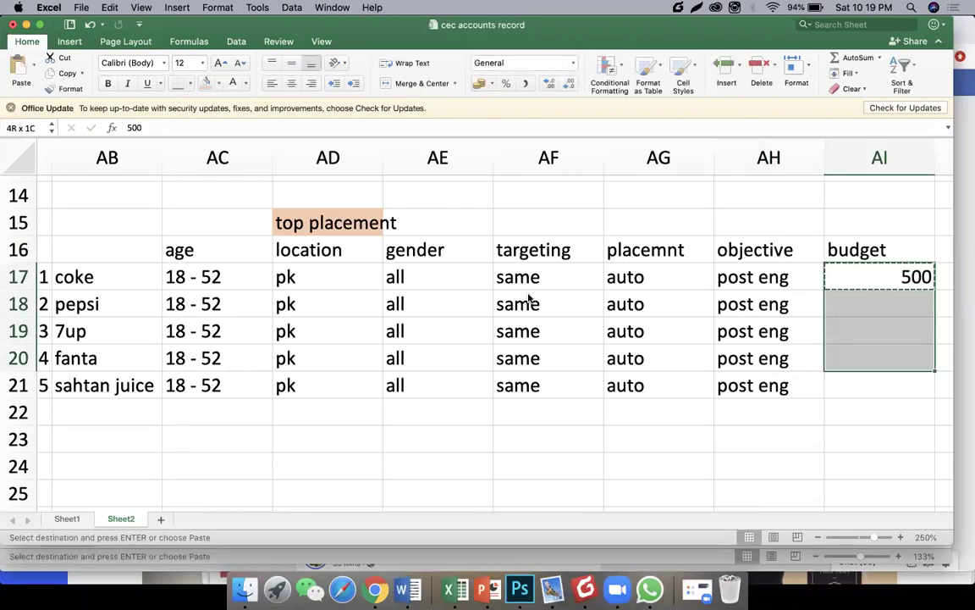
pyautogui.press('super+v')
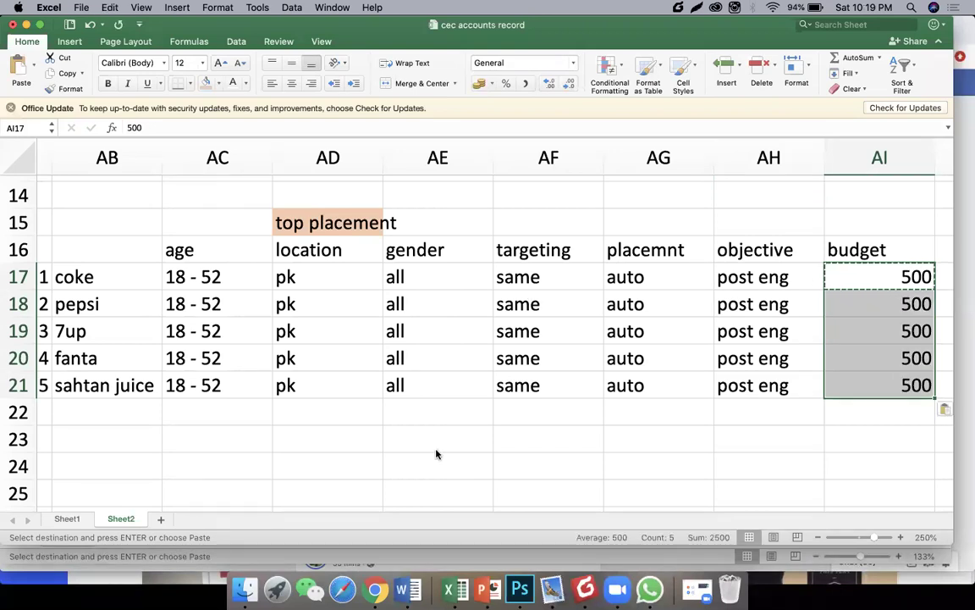
pyautogui.click(435, 451)
pyautogui.hscroll(-1, 435, 451)
pyautogui.scroll(-5, 436, 451)
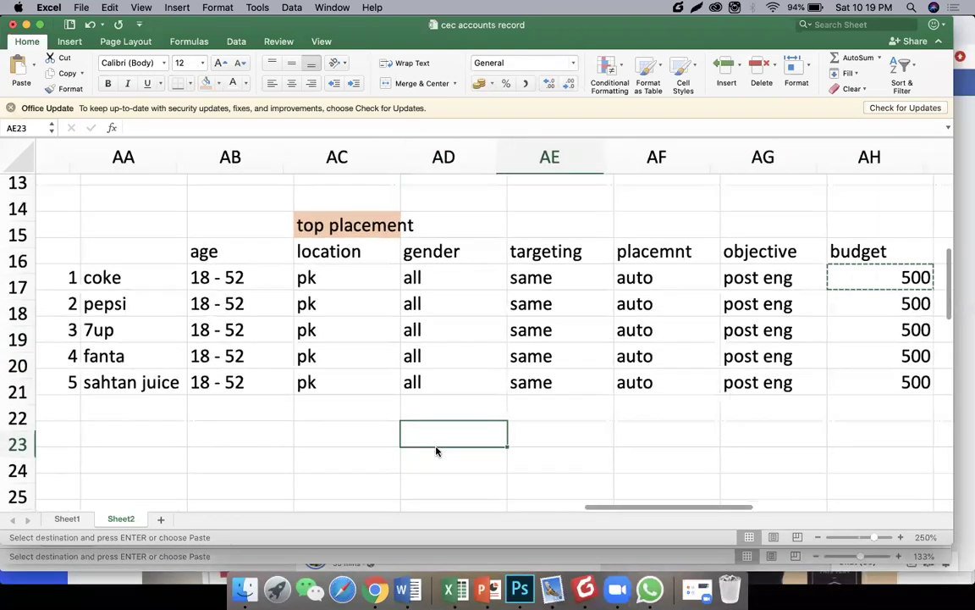
pyautogui.scroll(3, 473, 452)
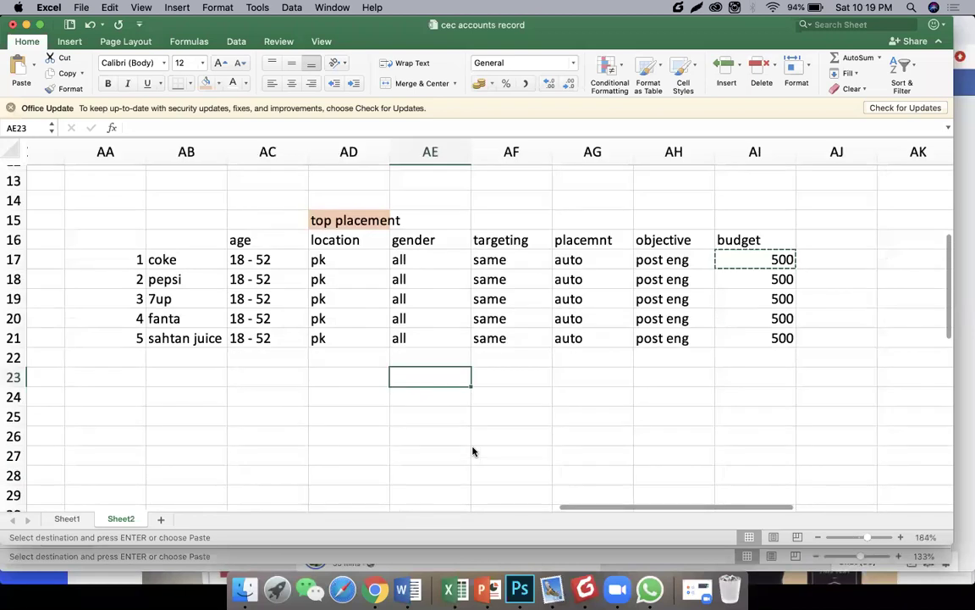
pyautogui.press('Escape')
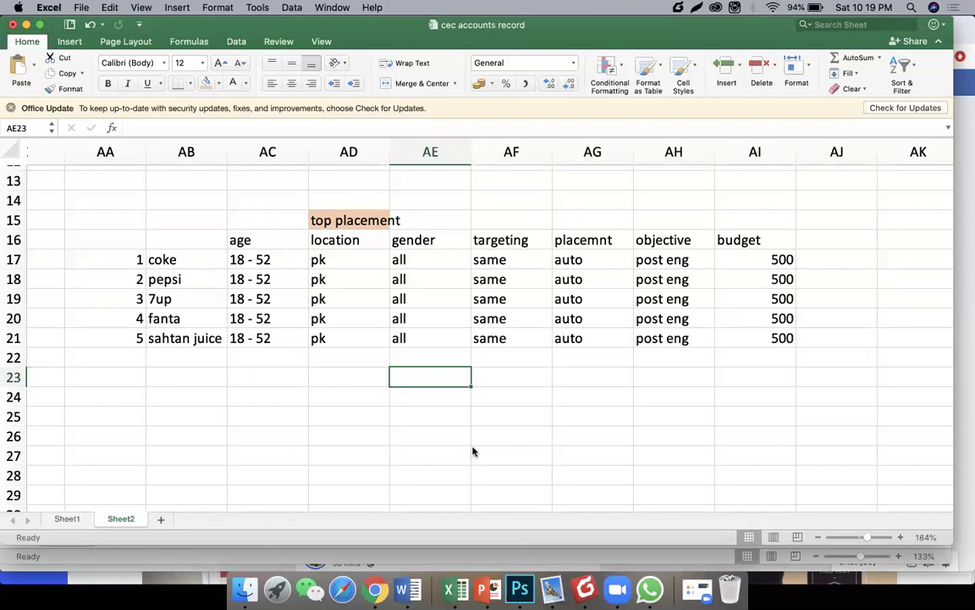
# Step: Examine the highlighted "top placement" heading in AD15 above the drinks table
pyautogui.press('Up')
pyautogui.press('Up')
pyautogui.press('Up')
pyautogui.press('Up')
pyautogui.press('Up')
pyautogui.press('Up')
pyautogui.press('Up')
pyautogui.press('Up')
pyautogui.press('Left')
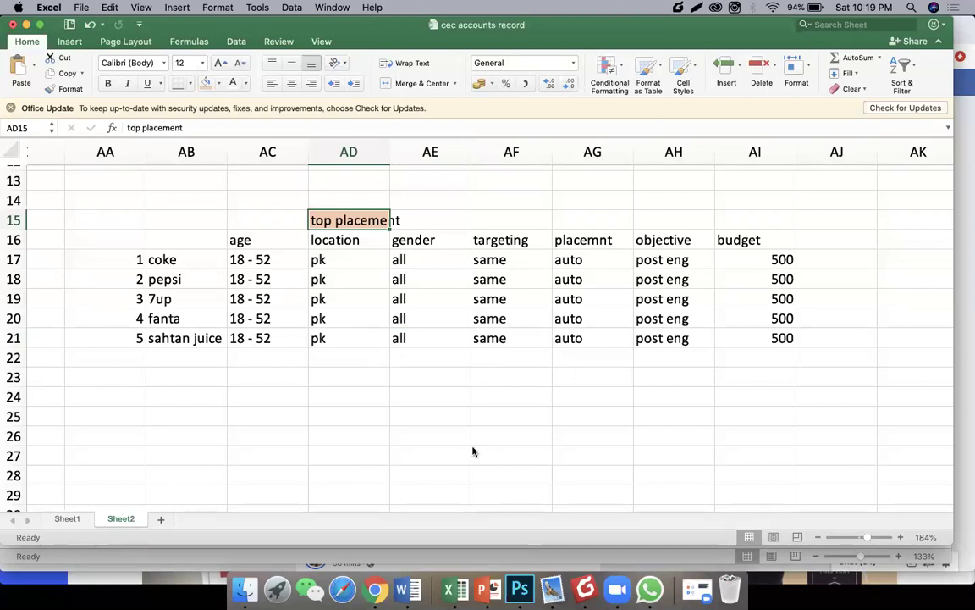
# Step: Enter "pool 1" in cell AC24 below the drinks table
pyautogui.press('Left')
pyautogui.press('Down')
pyautogui.press('Down')
pyautogui.press('Down')
pyautogui.press('Down')
pyautogui.press('Down')
pyautogui.press('Down')
pyautogui.press('Down')
pyautogui.press('Down')
pyautogui.press('Down')
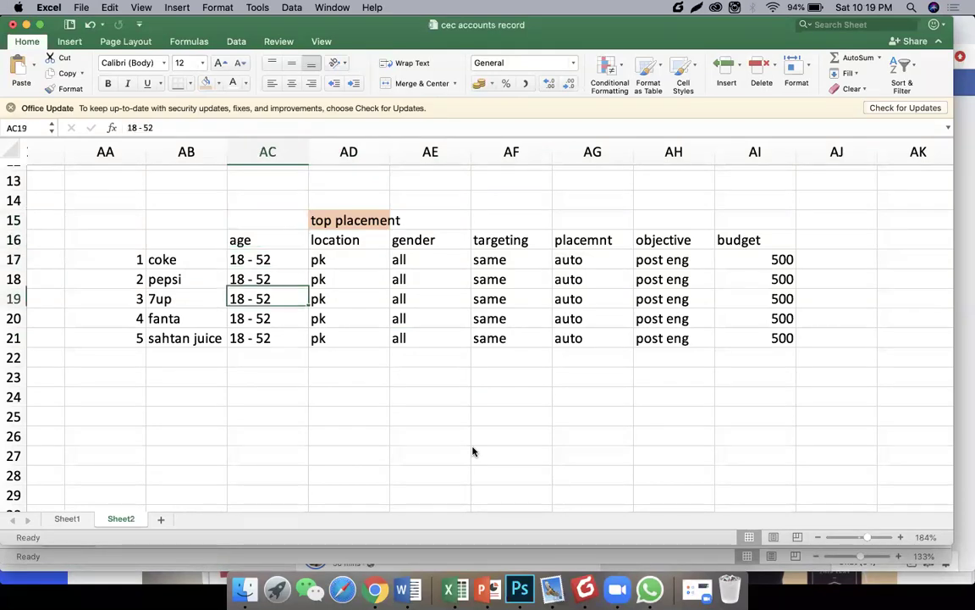
pyautogui.write('pool')
pyautogui.press('Return')
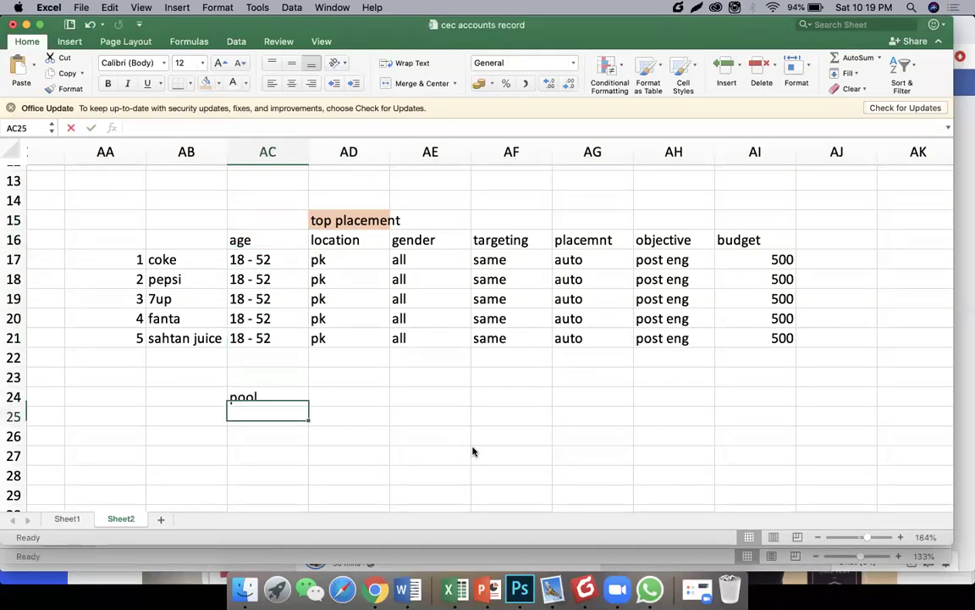
pyautogui.press('Up')
pyautogui.write('po')
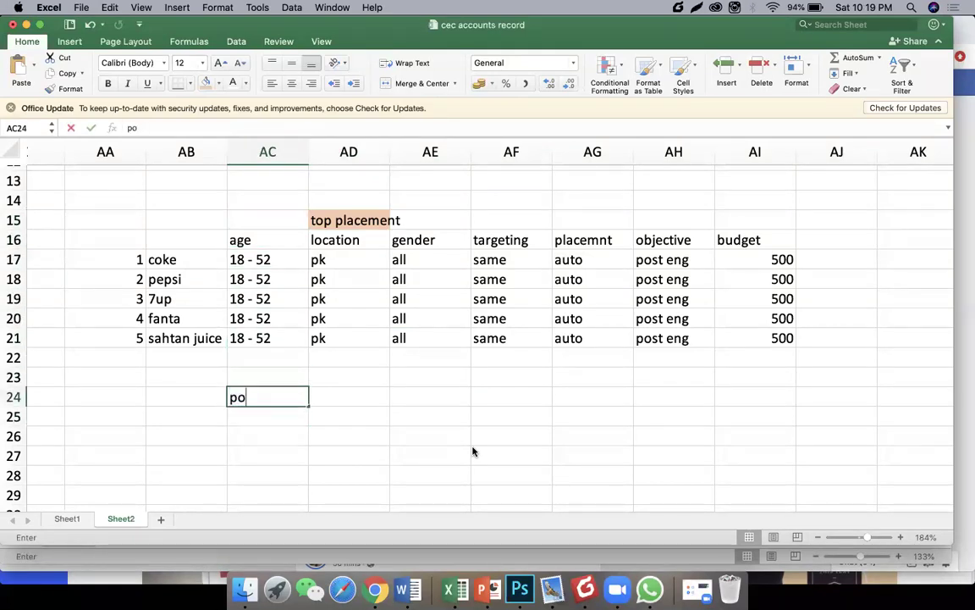
pyautogui.write('ol 1')
pyautogui.press('Return')
pyautogui.press('Up')
# Step: Enter "pool 2" in AD24, beside the pool 1 label
pyautogui.press('Right')
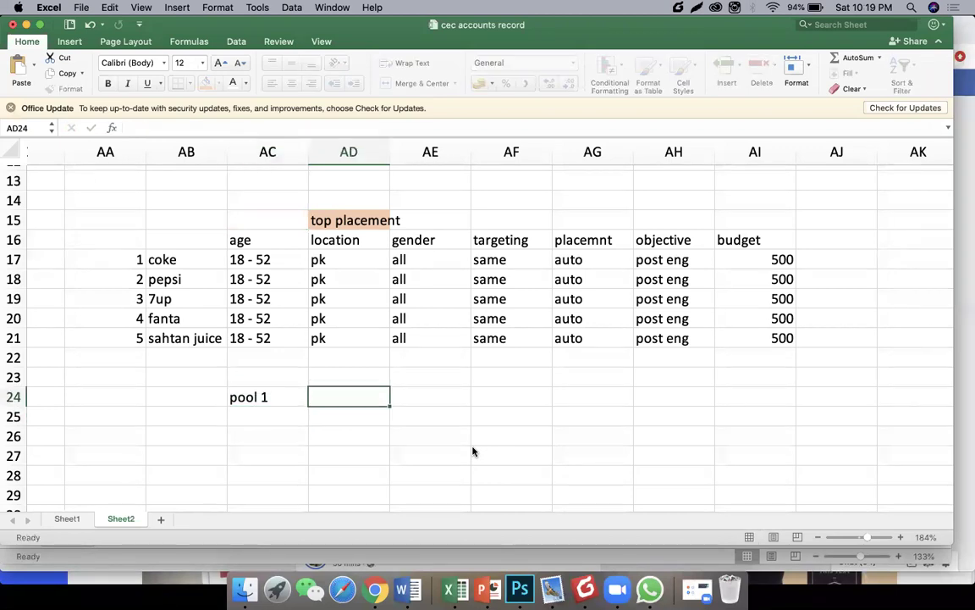
pyautogui.write('poll')
pyautogui.press('BackSpace')
pyautogui.press('BackSpace')
pyautogui.write('ol ')
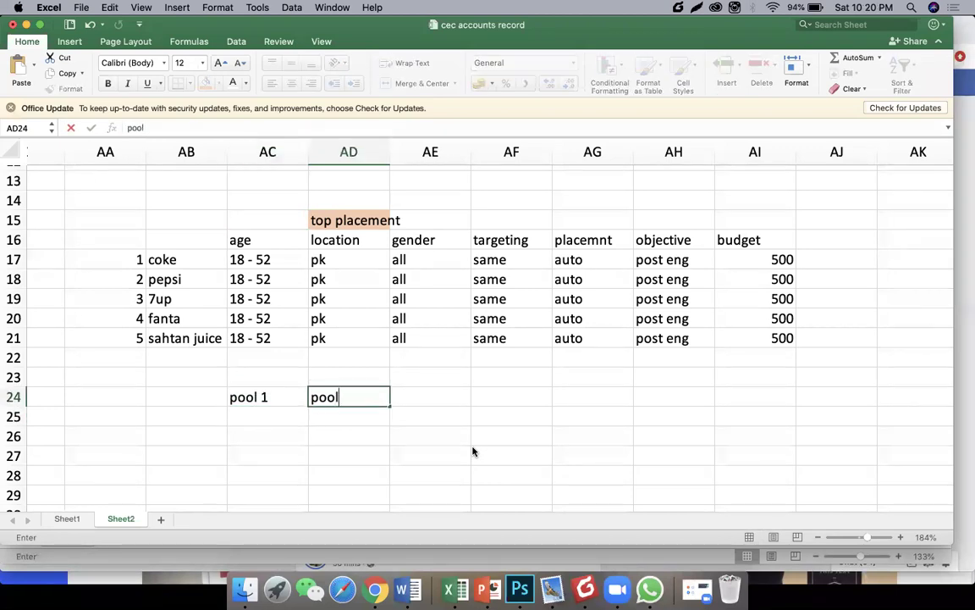
pyautogui.write('2')
pyautogui.press('Return')
pyautogui.press('Up')
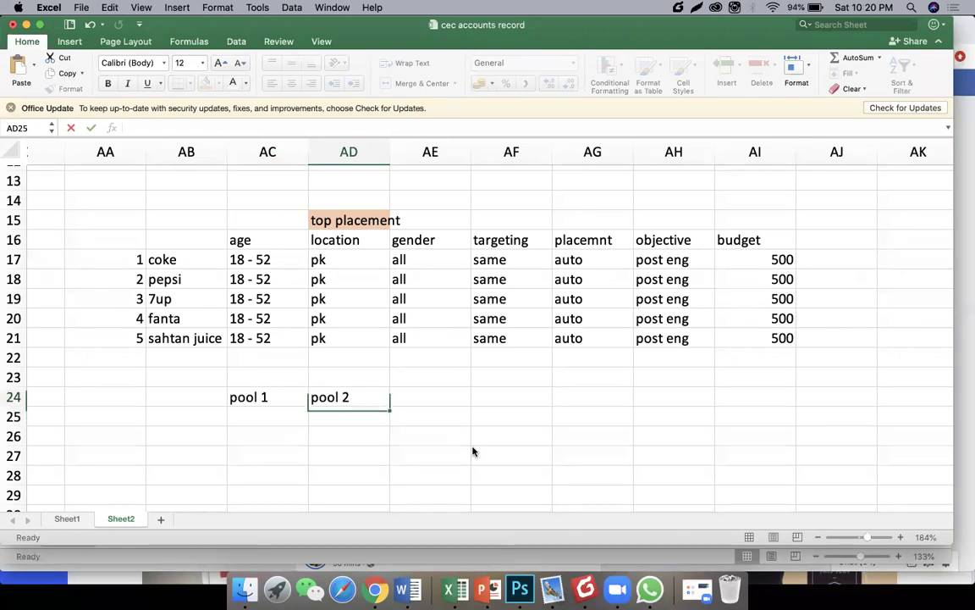
# Step: Continue the pool labels in row 24 with "pool 3" in AE24 and "pool 4" in AF24
pyautogui.press('Right')
pyautogui.write('pool 3')
pyautogui.press('Return')
pyautogui.press('Up')
pyautogui.press('Right')
pyautogui.write('pool 4')
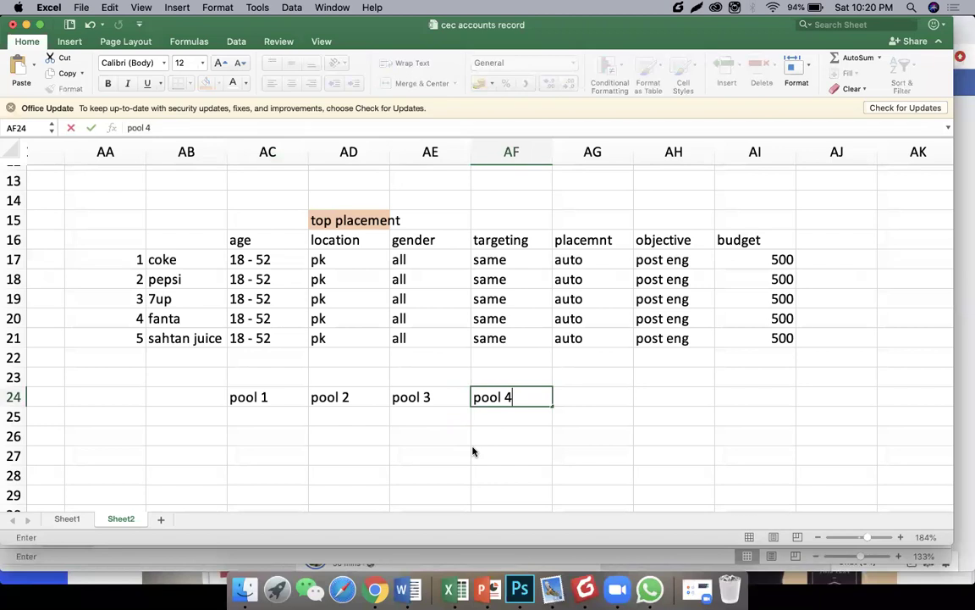
pyautogui.press('Return')
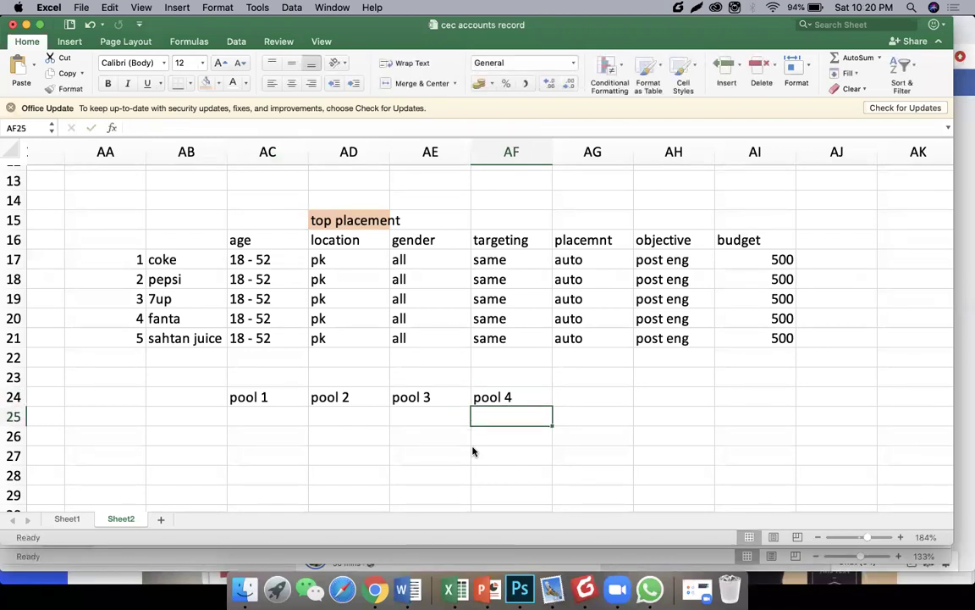
# Step: Label the first two pools in row 23, entering "top" above pool 1 and "2nd" above pool 2
pyautogui.press('Left')
pyautogui.press('Left')
pyautogui.press('Left')
pyautogui.press('Up')
pyautogui.press('Up')
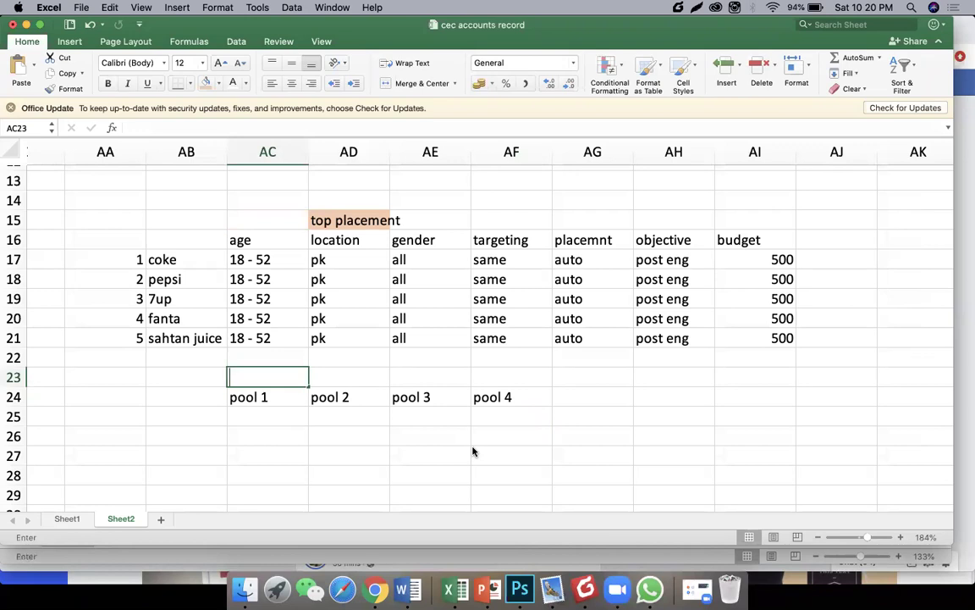
pyautogui.write('top')
pyautogui.press('Tab')
pyautogui.write('2nd')
pyautogui.press('Return')
# Step: Enter "3rd" above pool 3 in AE23 and "4th" above pool 4 in AF23
pyautogui.press('Up')
pyautogui.press('Right')
pyautogui.write('3rd')
pyautogui.press('Return')
pyautogui.press('Right')
pyautogui.press('Up')
pyautogui.write('4th')
pyautogui.press('Return')
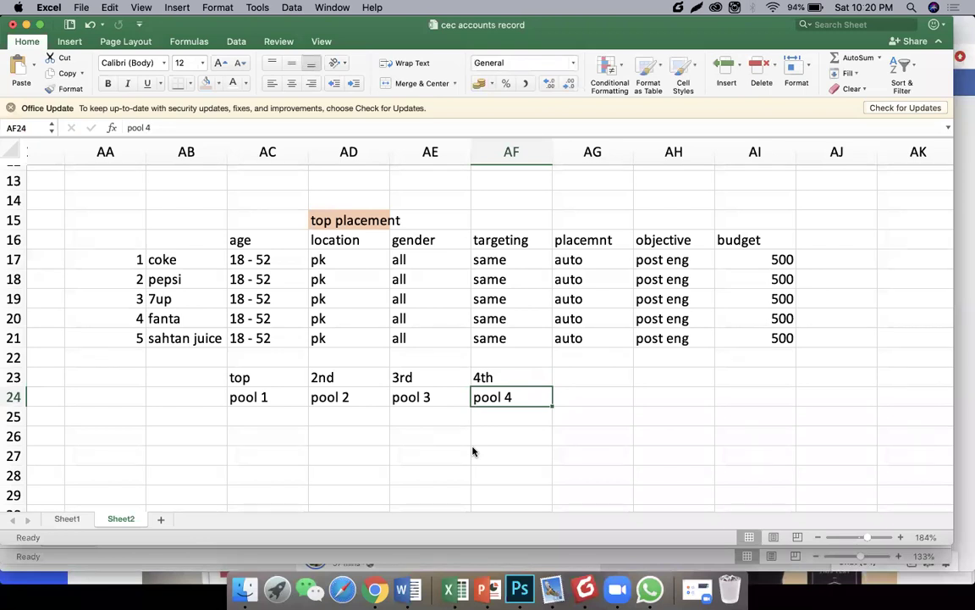
# Step: Insert a blank row above the pepsi row, directly below coke
pyautogui.press('Up')
pyautogui.press('Up')
pyautogui.press('Left')
pyautogui.press('Up')
pyautogui.press('Left')
pyautogui.press('Left')
pyautogui.press('Left')
pyautogui.press('Up')
pyautogui.press('Up')
pyautogui.press('Up')
pyautogui.press('Up')
pyautogui.press('Down')
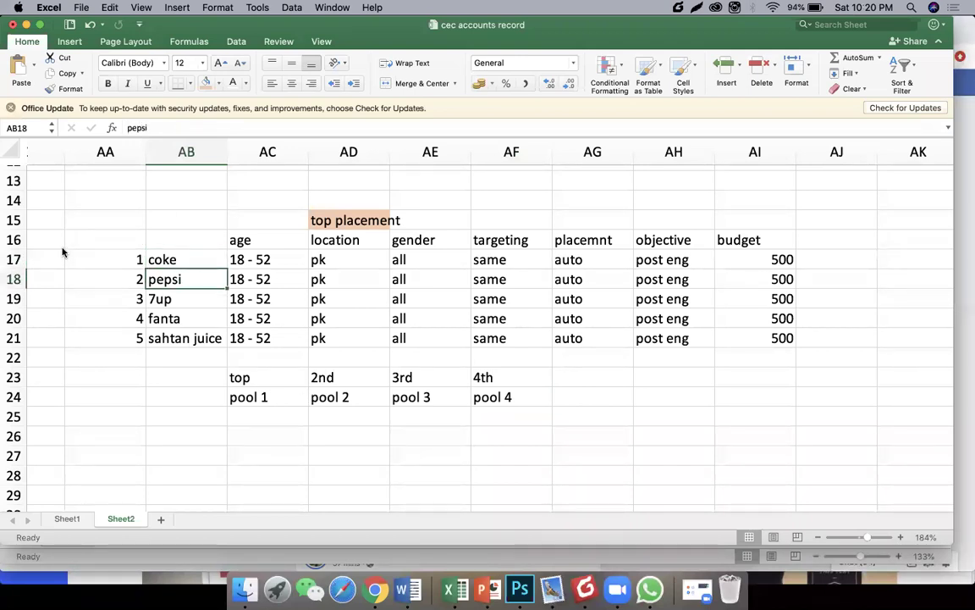
pyautogui.rightClick(16, 280)
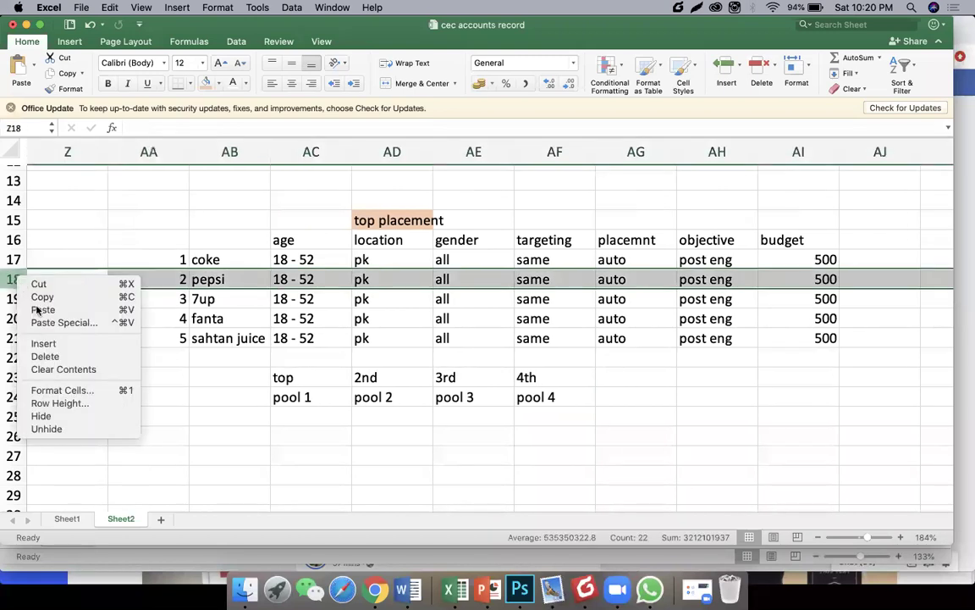
pyautogui.click(56, 344)
pyautogui.click(182, 356)
# Step: Fill the new row's first cells with the number 1.2 in AA18 and "coke" in AB18
pyautogui.click(179, 283)
pyautogui.write('1.2')
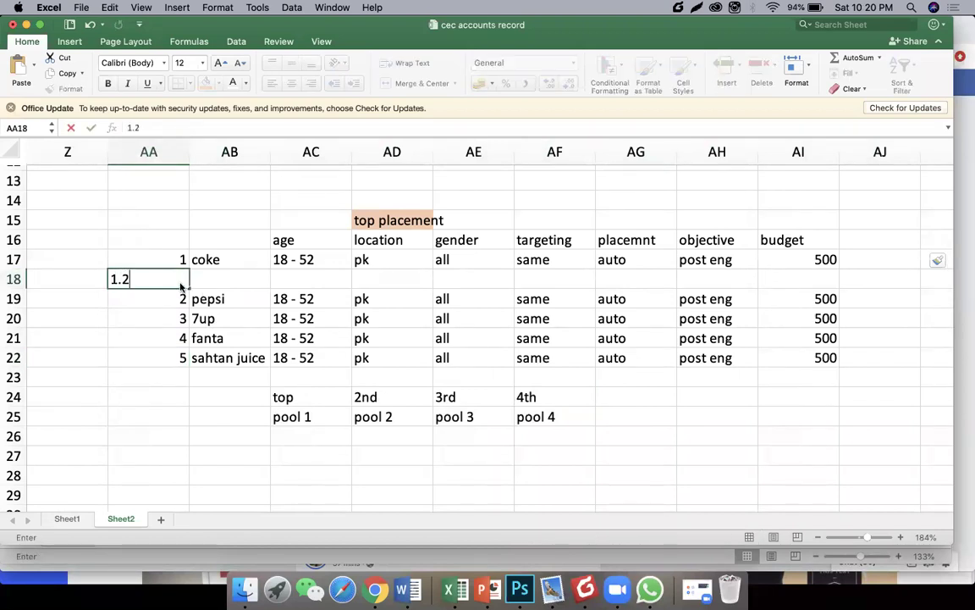
pyautogui.press('Up')
pyautogui.press('Right')
pyautogui.press('Down')
pyautogui.write('coke')
pyautogui.press('Tab')
# Step: Copy the first coke entry's age through budget values, AC17 to AI17, into the second coke row
pyautogui.press('Up')
pyautogui.hotkey('shift', 'Right')
pyautogui.hotkey('shift', 'Right')
pyautogui.hotkey('shift', 'Right')
pyautogui.hotkey('shift', 'Right')
pyautogui.hotkey('shift', 'Right')
pyautogui.hotkey('shift', 'Right')
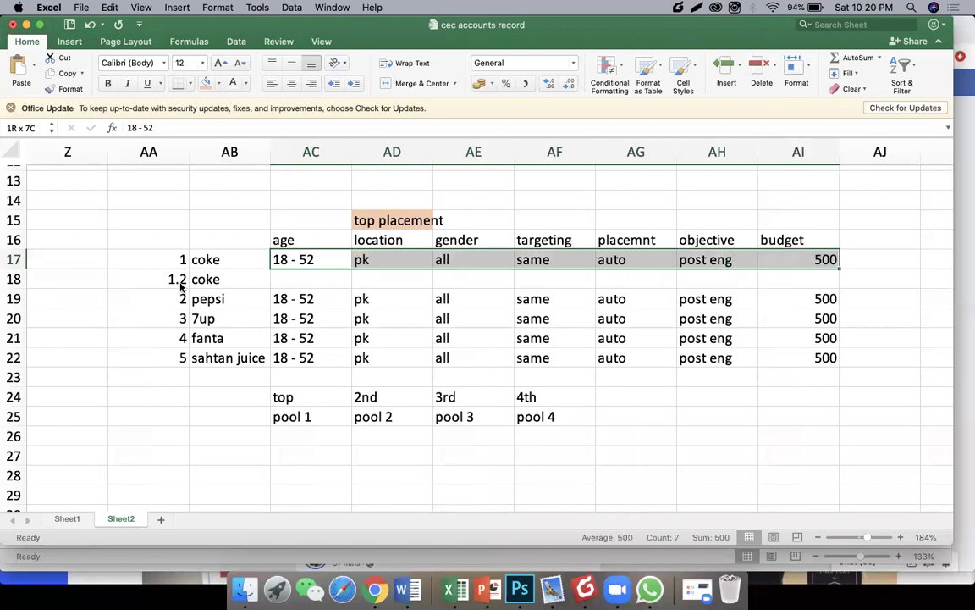
pyautogui.press('super+c')
pyautogui.press('Down')
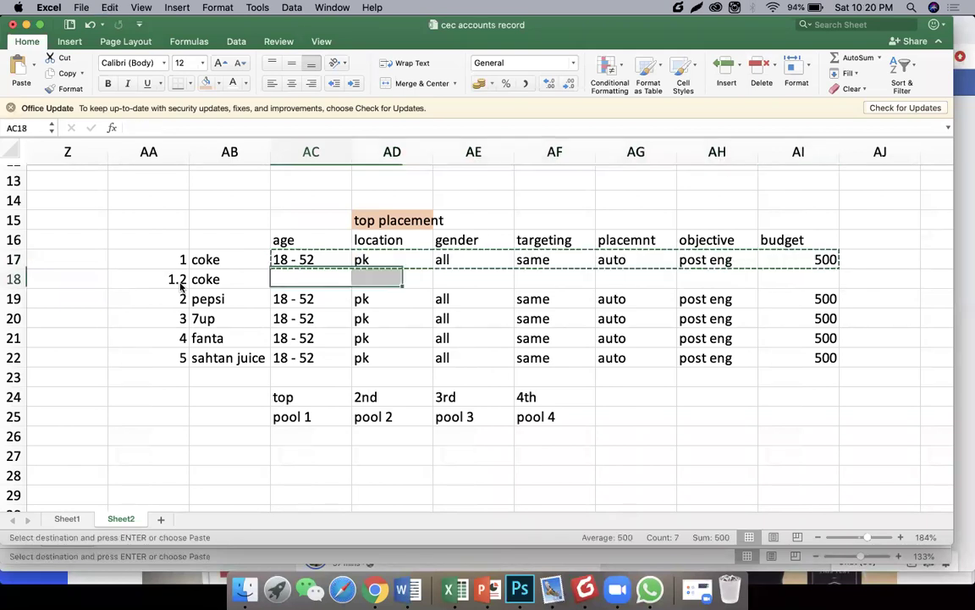
pyautogui.press('super+v')
# Step: Set the second coke entry's budget in AI18 to 1000
pyautogui.press('Right')
pyautogui.press('Right')
pyautogui.press('Right')
pyautogui.press('Right')
pyautogui.press('Right')
pyautogui.press('Right')
pyautogui.press('Right')
pyautogui.press('Left')
pyautogui.write('1000')
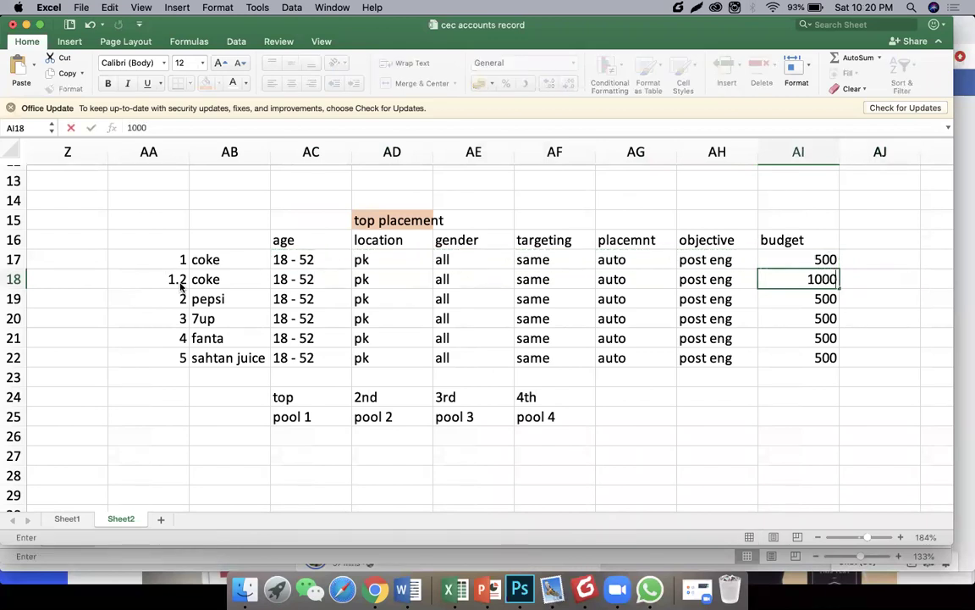
pyautogui.press('Return')
# Step: Compare the drinks' budgets and check the second coke entry's settings across row 18
pyautogui.press('Down')
pyautogui.press('Down')
pyautogui.press('Down')
pyautogui.press('Down')
pyautogui.press('Up')
pyautogui.press('Up')
pyautogui.press('Up')
pyautogui.press('Up')
pyautogui.press('Up')
pyautogui.press('Left')
pyautogui.press('Left')
pyautogui.press('Left')
pyautogui.press('Left')
pyautogui.press('Left')
pyautogui.press('Left')
pyautogui.press('Right')
pyautogui.press('Right')
pyautogui.press('Right')
pyautogui.press('Right')
pyautogui.press('Right')
pyautogui.press('Left')
pyautogui.press('Left')
pyautogui.press('Left')
pyautogui.press('Left')
pyautogui.press('Left')
pyautogui.press('Left')
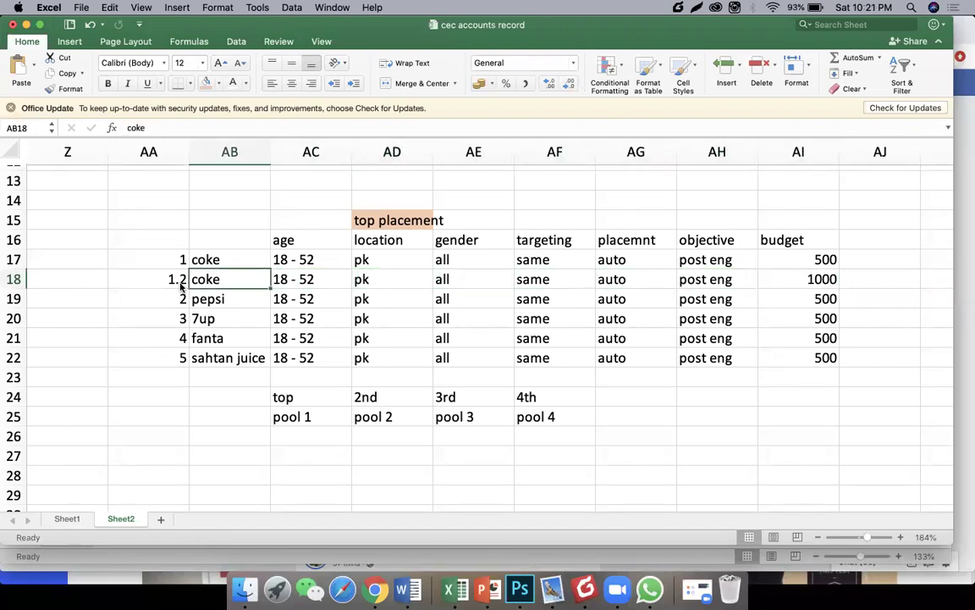
# Step: Enter the number 6 in cell AA24, below the numbered drinks
pyautogui.press('Left')
pyautogui.press('Down')
pyautogui.press('Down')
pyautogui.press('Down')
pyautogui.press('Down')
pyautogui.press('Down')
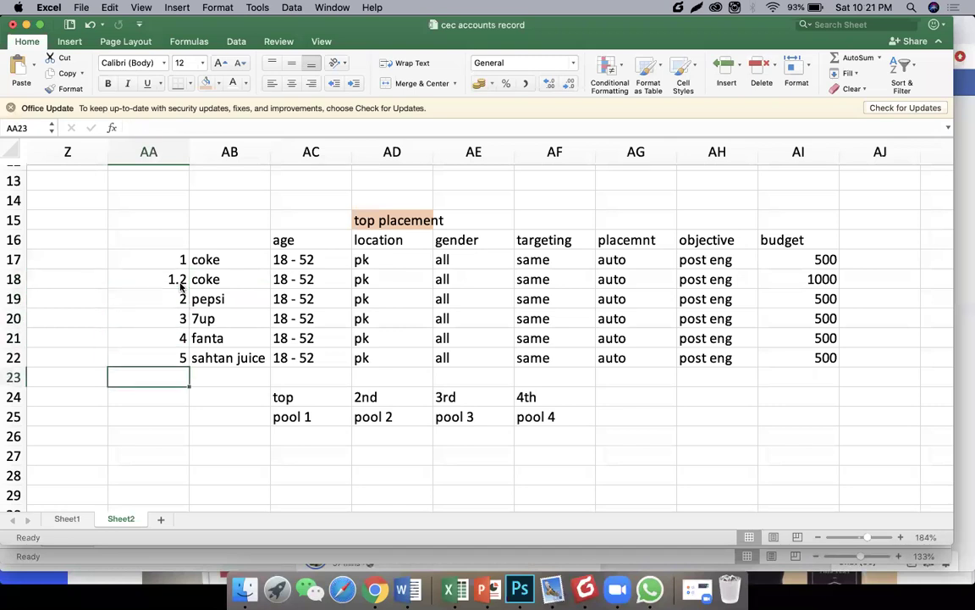
pyautogui.press('Down')
pyautogui.write('6')
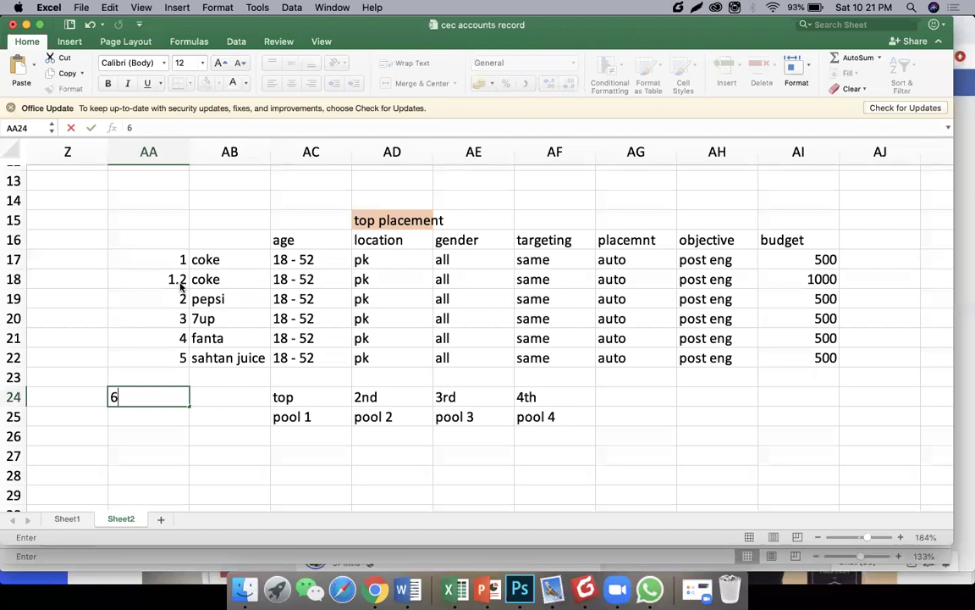
pyautogui.press('Up')
# Step: Examine the numbering of the second coke, pepsi and 7up entries in column AA
pyautogui.press('Up')
pyautogui.press('Up')
pyautogui.press('Up')
pyautogui.press('Up')
pyautogui.press('Up')
pyautogui.press('Up')
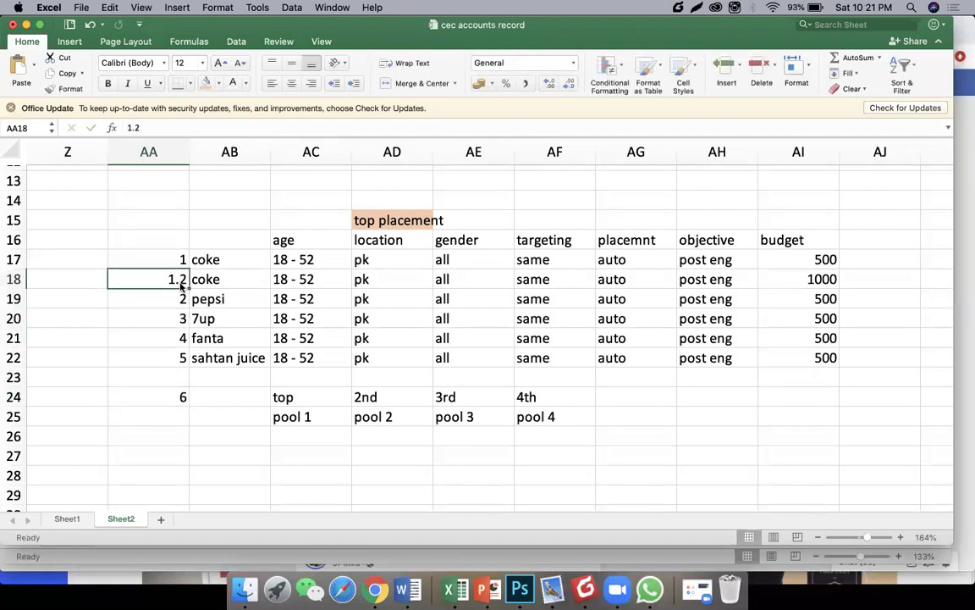
pyautogui.press('Left')
pyautogui.press('Down')
pyautogui.press('Right')
pyautogui.press('Down')
pyautogui.press('Down')
pyautogui.press('Up')
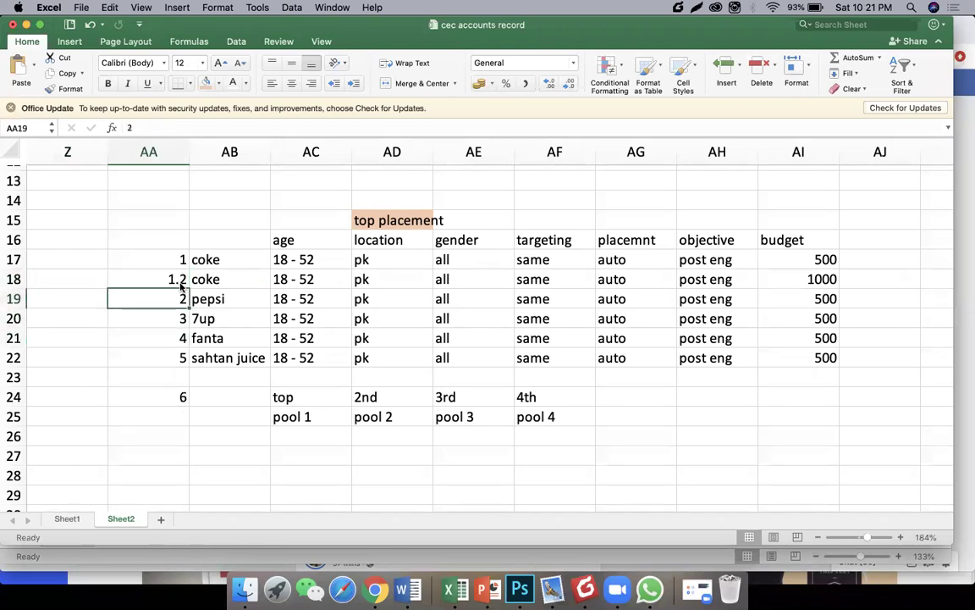
pyautogui.press('Down')
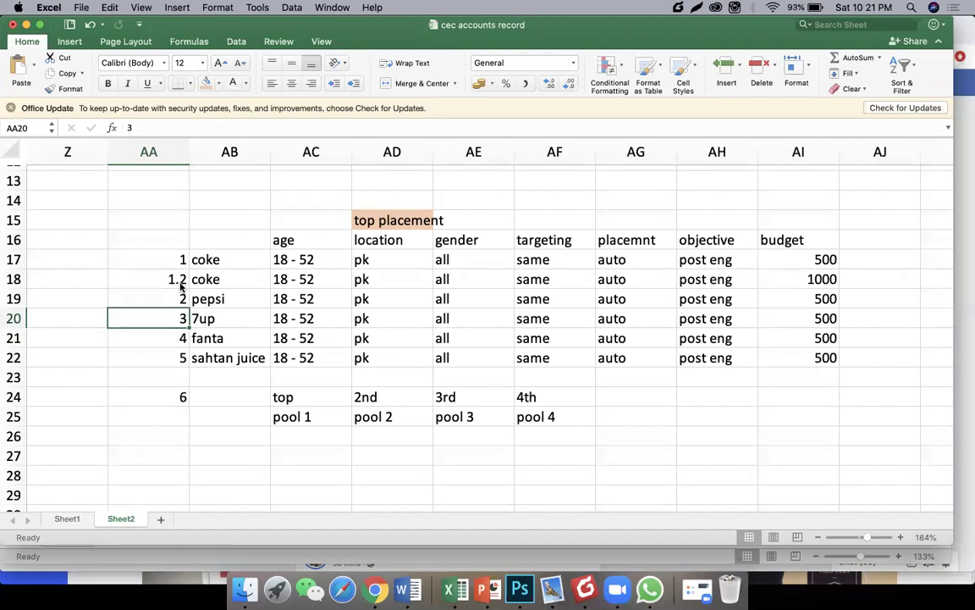
# Step: Examine the drinks' numbering in column AA and the ranked pools beneath the table
pyautogui.press('Down')
pyautogui.press('Up')
pyautogui.press('Up')
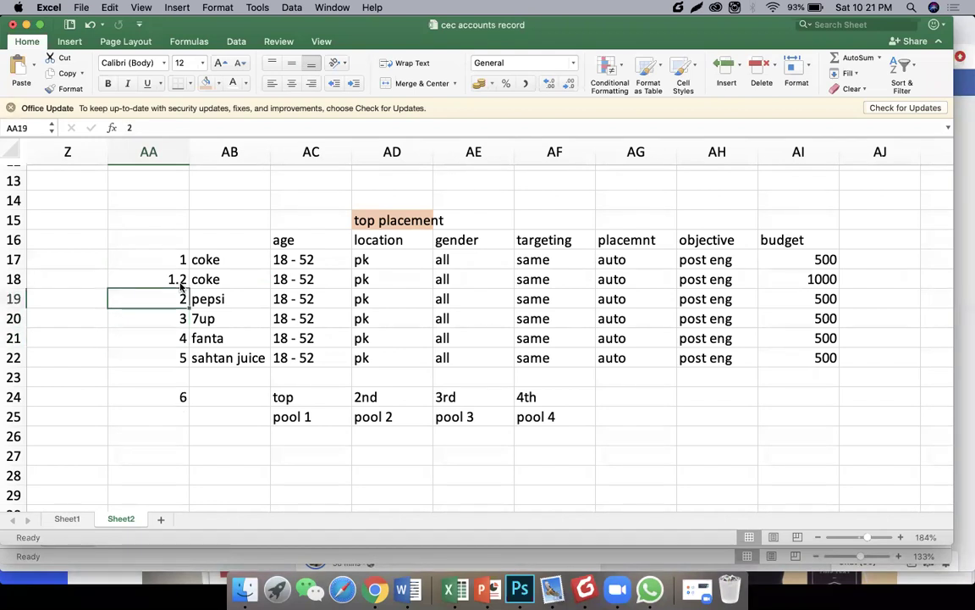
pyautogui.press('Left')
pyautogui.press('Left')
pyautogui.press('Right')
pyautogui.press('Down')
pyautogui.press('Right')
pyautogui.press('Right')
pyautogui.press('Down')
pyautogui.press('Down')
pyautogui.press('Down')
pyautogui.press('Down')
pyautogui.press('Down')
pyautogui.press('Down')
pyautogui.press('Right')
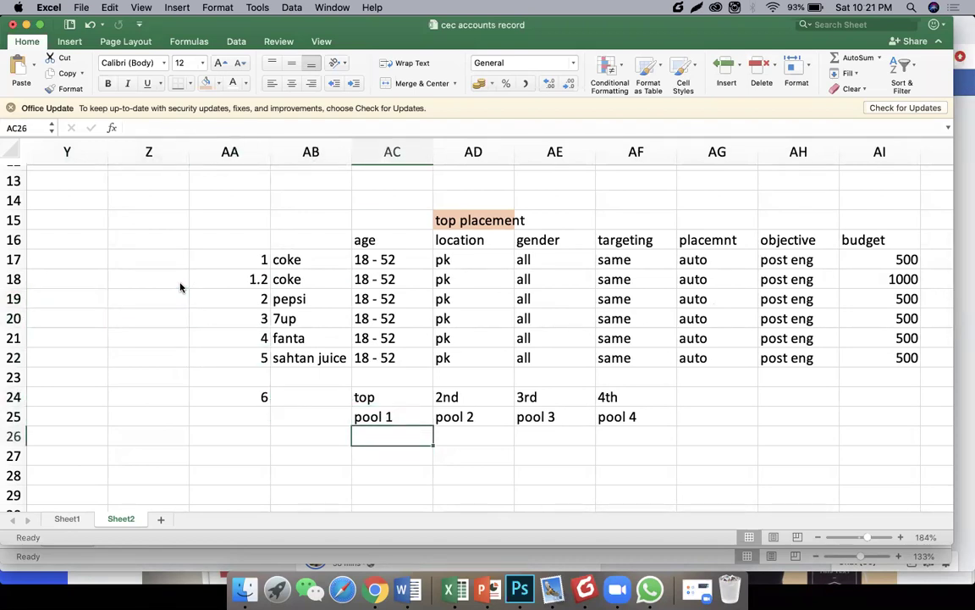
pyautogui.press('Left')
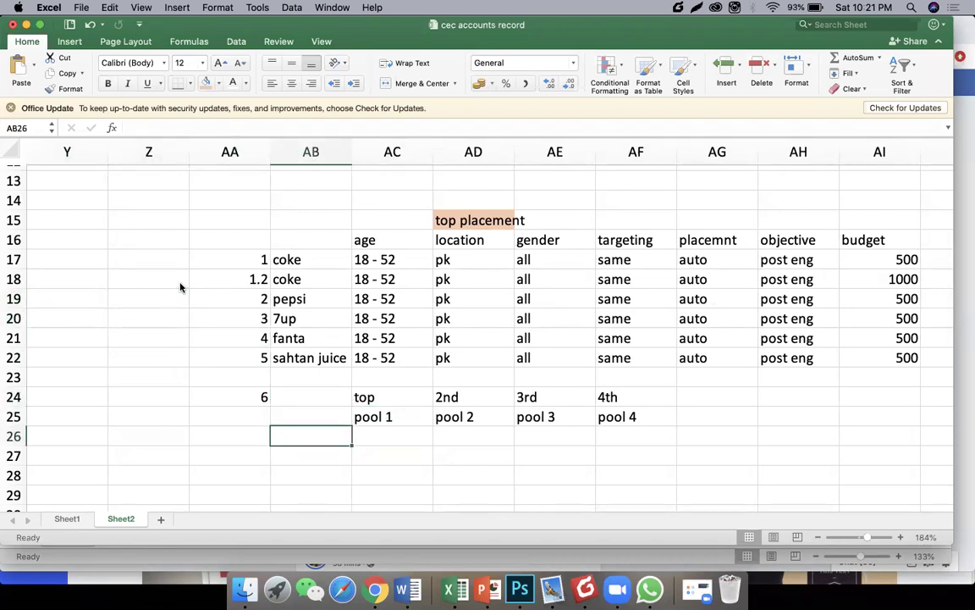
# Step: Highlight the two coke entries in AB17:AB18 for comparison
pyautogui.press('Up')
pyautogui.press('Up')
pyautogui.press('Up')
pyautogui.press('Up')
pyautogui.press('Up')
pyautogui.press('Up')
pyautogui.press('Up')
pyautogui.press('Up')
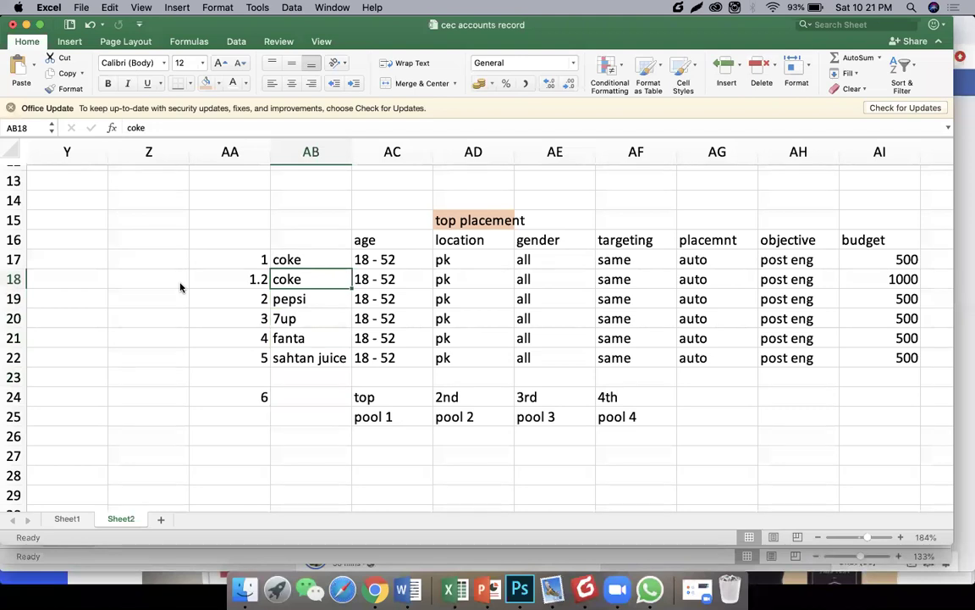
pyautogui.hotkey('shift', 'Up')
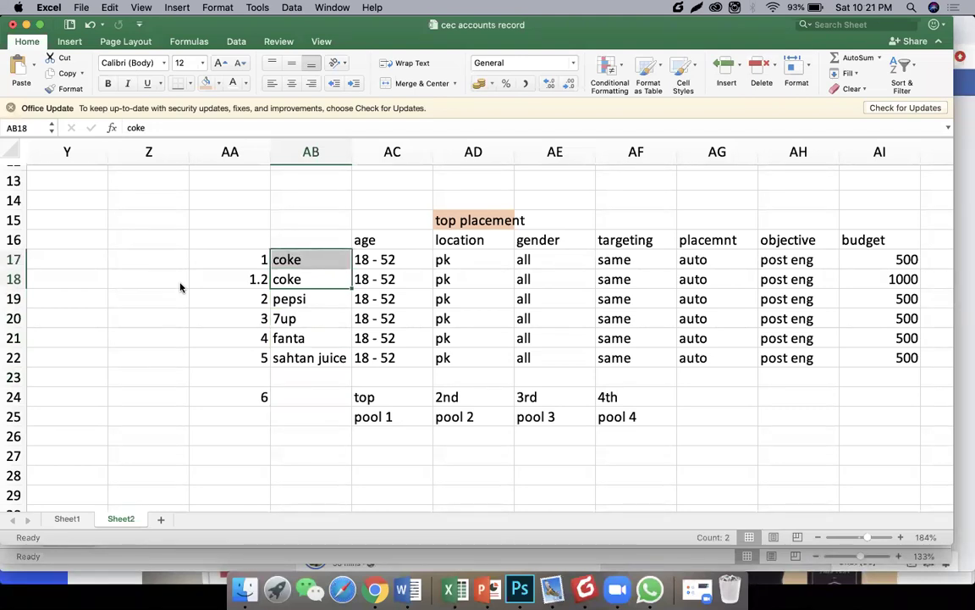
# Step: Move the ranked pool block AB24:AF25 down so that it starts at AB29
pyautogui.click(340, 393)
pyautogui.press('Right')
pyautogui.click(339, 393)
pyautogui.hotkey('shift', 'Right')
pyautogui.hotkey('shift', 'Right')
pyautogui.hotkey('shift', 'Right')
pyautogui.hotkey('shift', 'Right')
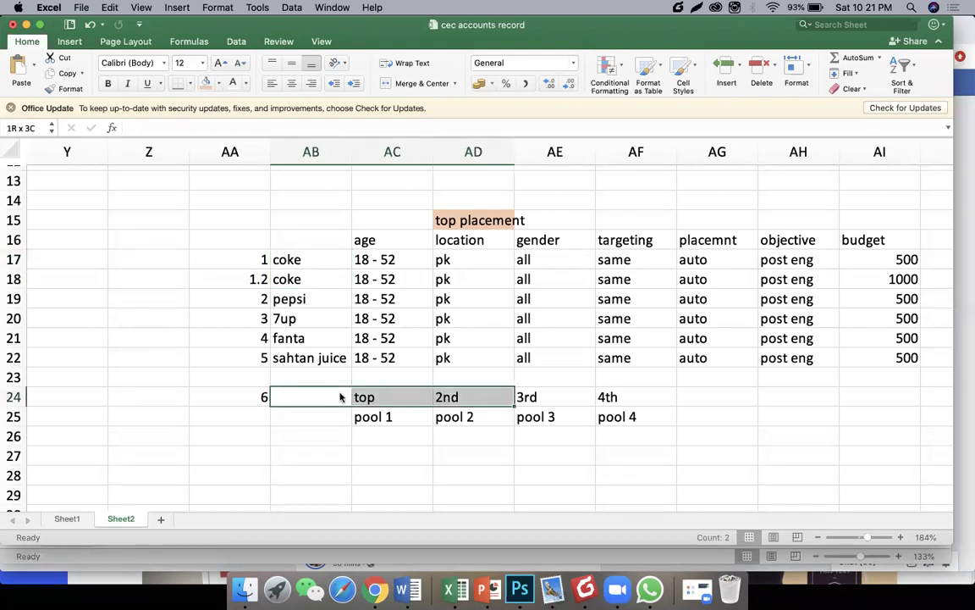
pyautogui.hotkey('shift', 'Left')
pyautogui.hotkey('shift', 'Right')
pyautogui.hotkey('shift', 'Down')
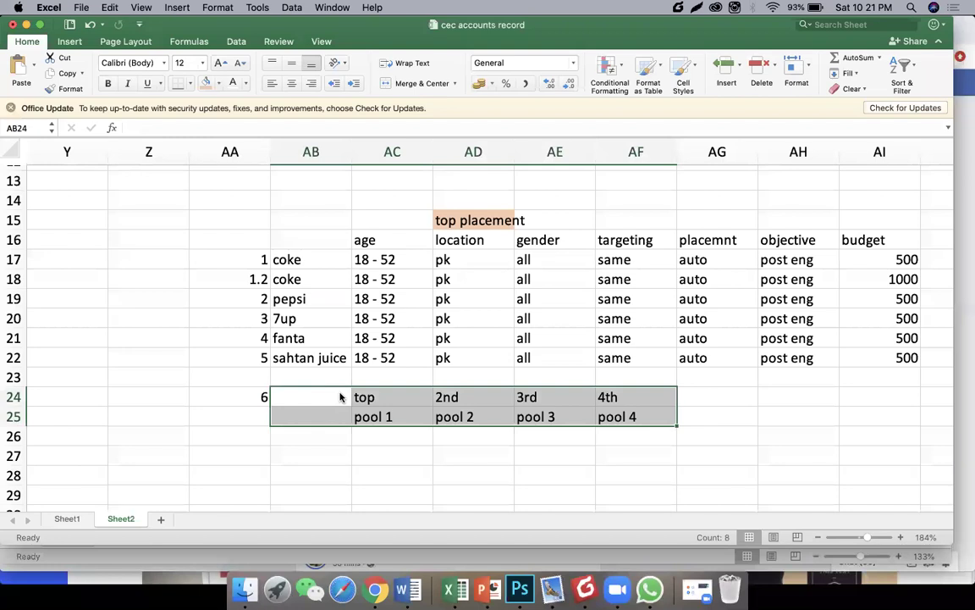
pyautogui.press('super+c')
pyautogui.press('Down')
pyautogui.press('Down')
pyautogui.press('Down')
pyautogui.press('Down')
pyautogui.press('Down')
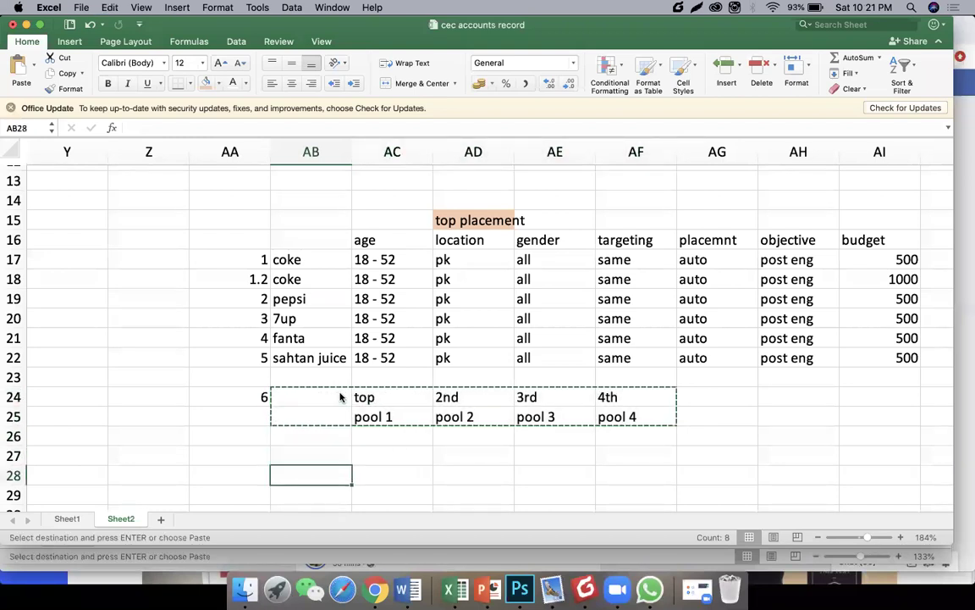
pyautogui.press('Return')
# Step: Merge and center AB28:AF28 above the moved pools and title it "final lisrt"
pyautogui.press('Up')
pyautogui.press('Up')
pyautogui.press('Down')
pyautogui.hotkey('shift', 'Right')
pyautogui.hotkey('shift', 'Right')
pyautogui.hotkey('shift', 'Right')
pyautogui.hotkey('shift', 'Right')
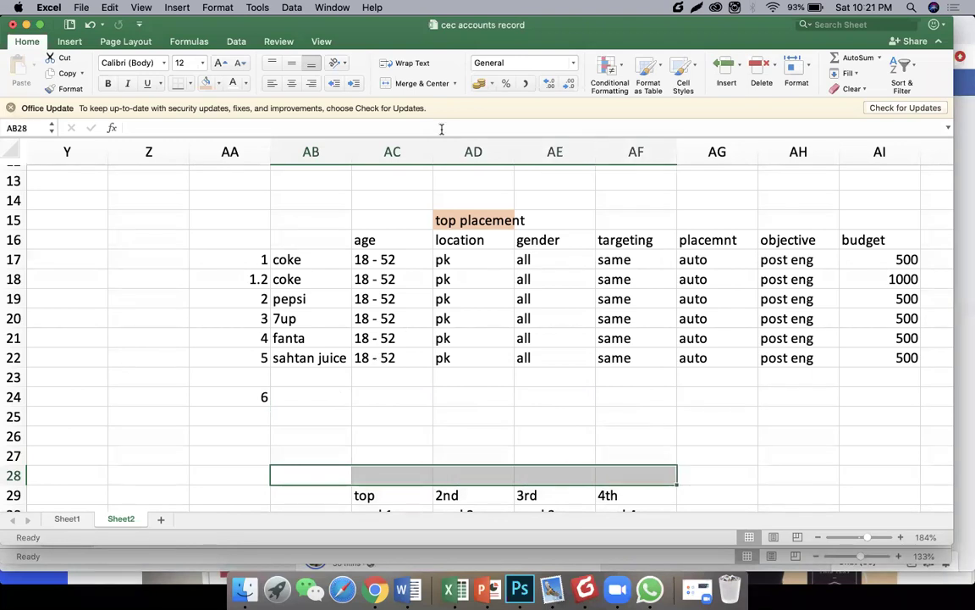
pyautogui.click(437, 85)
pyautogui.write('fin')
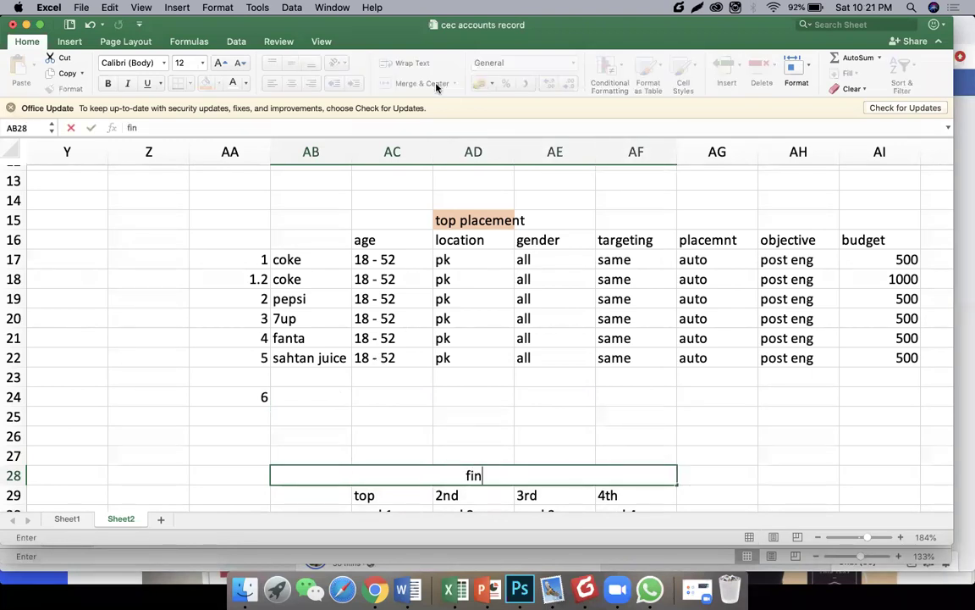
pyautogui.write('al lisrt')
pyautogui.press('Return')
# Step: Merge and center AB24:AG24 and enter the heading "semi final"
pyautogui.press('Up')
pyautogui.press('Up')
pyautogui.press('Up')
pyautogui.press('Up')
pyautogui.press('Up')
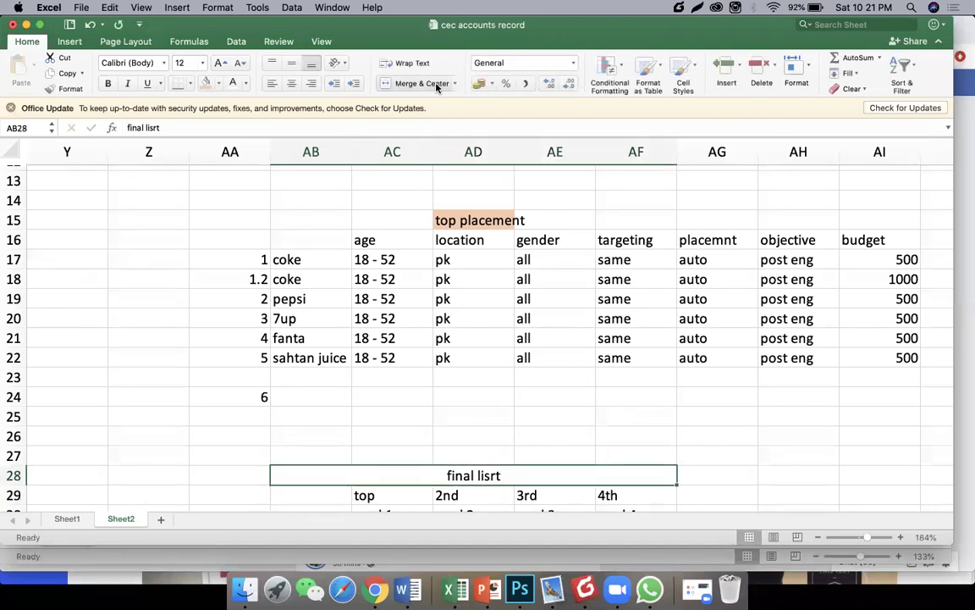
pyautogui.hotkey('shift', 'Right')
pyautogui.hotkey('shift', 'Right')
pyautogui.hotkey('shift', 'Right')
pyautogui.hotkey('shift', 'Right')
pyautogui.hotkey('shift', 'Right')
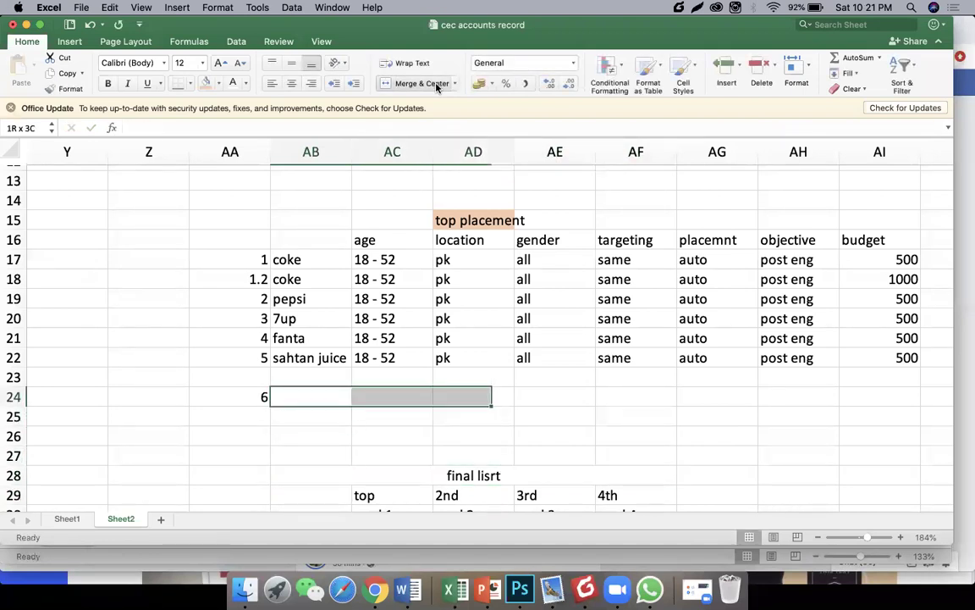
pyautogui.click(430, 83)
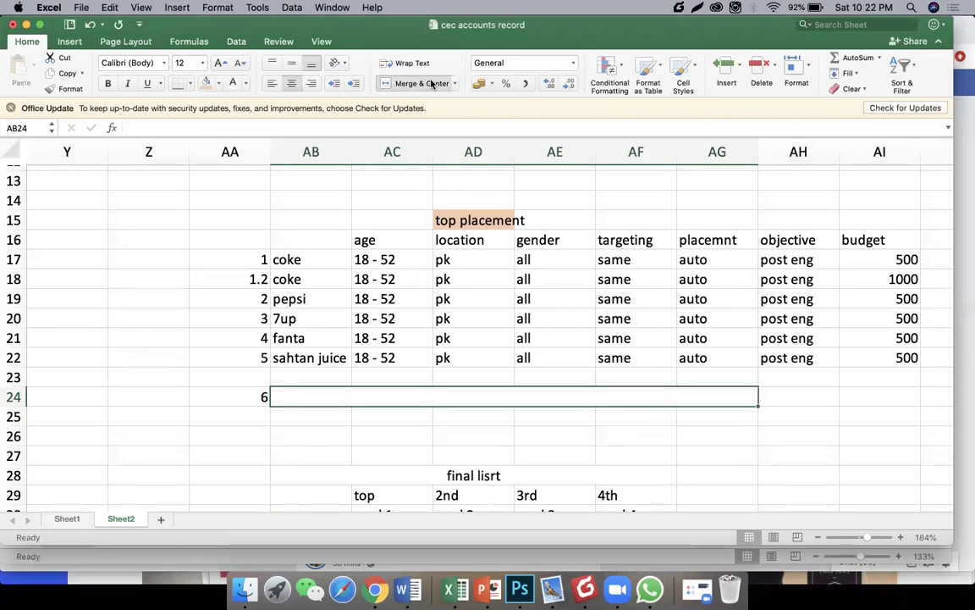
pyautogui.write('semi ')
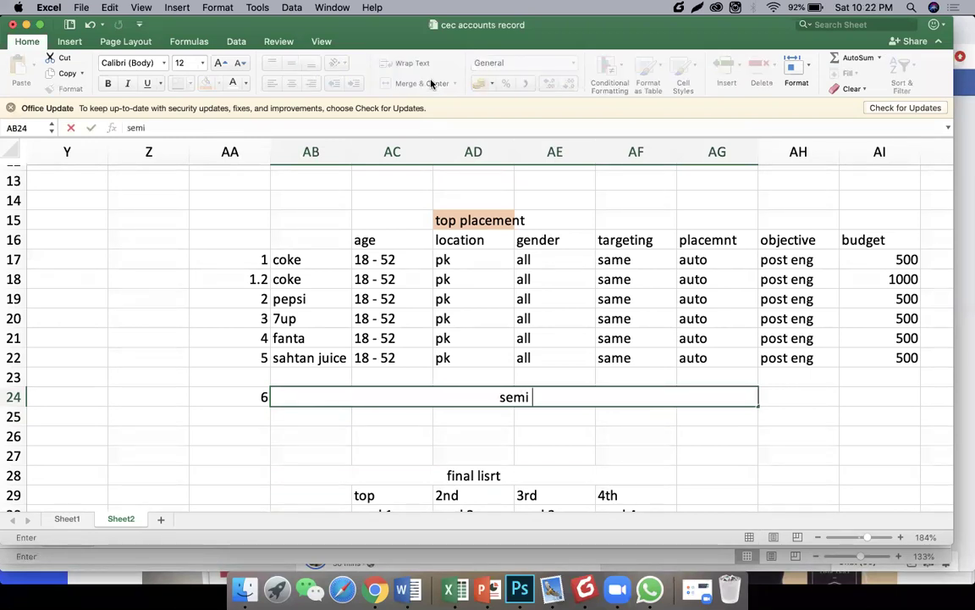
pyautogui.write('fina')
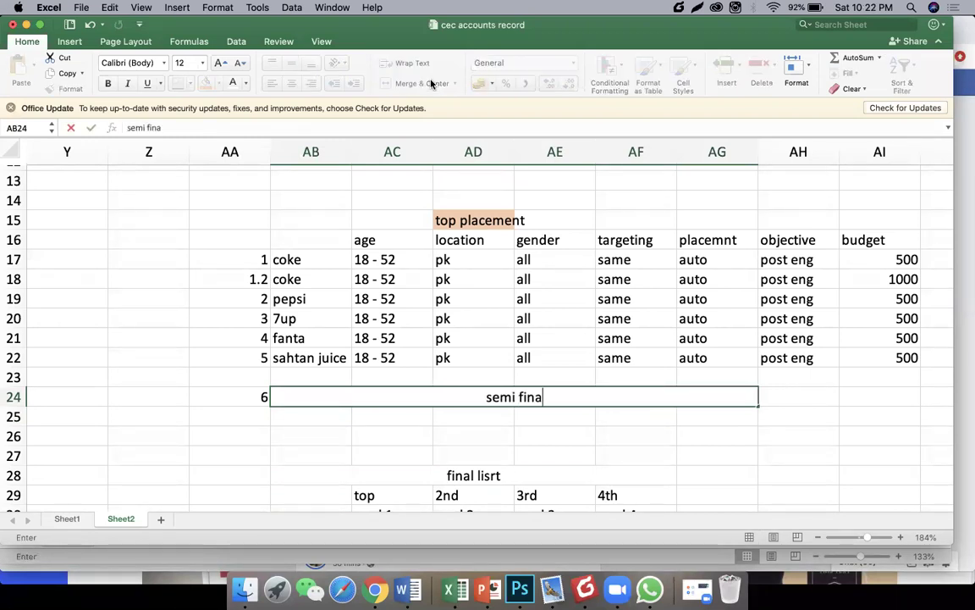
pyautogui.write('l')
pyautogui.press('Return')
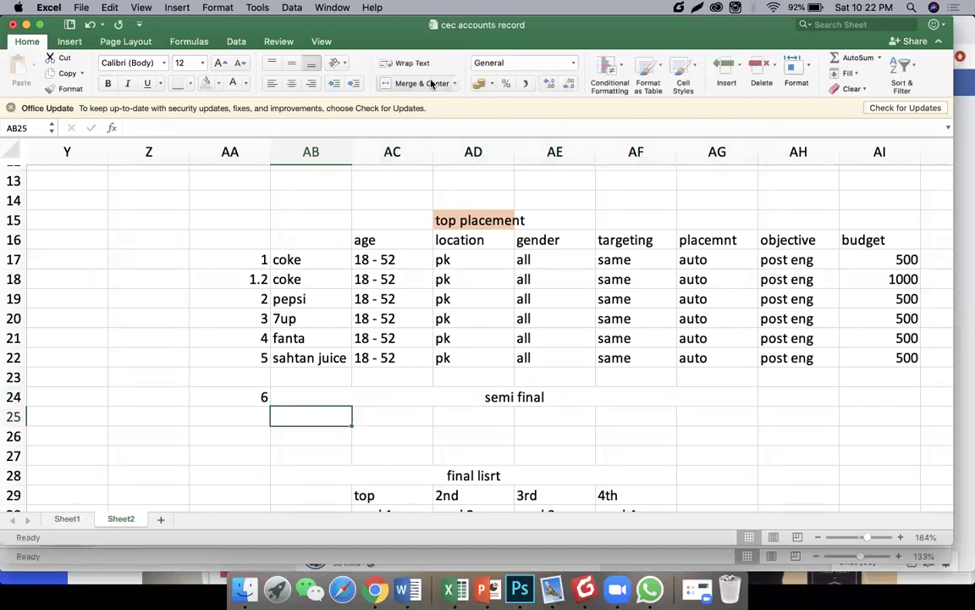
# Step: Enter "coke 1" in AB25 and "coke 2" in AC25 beneath the semi final heading
pyautogui.write('coke 1')
pyautogui.press('Return')
pyautogui.press('Up')
pyautogui.press('Right')
pyautogui.write('coke 2')
pyautogui.press('Return')
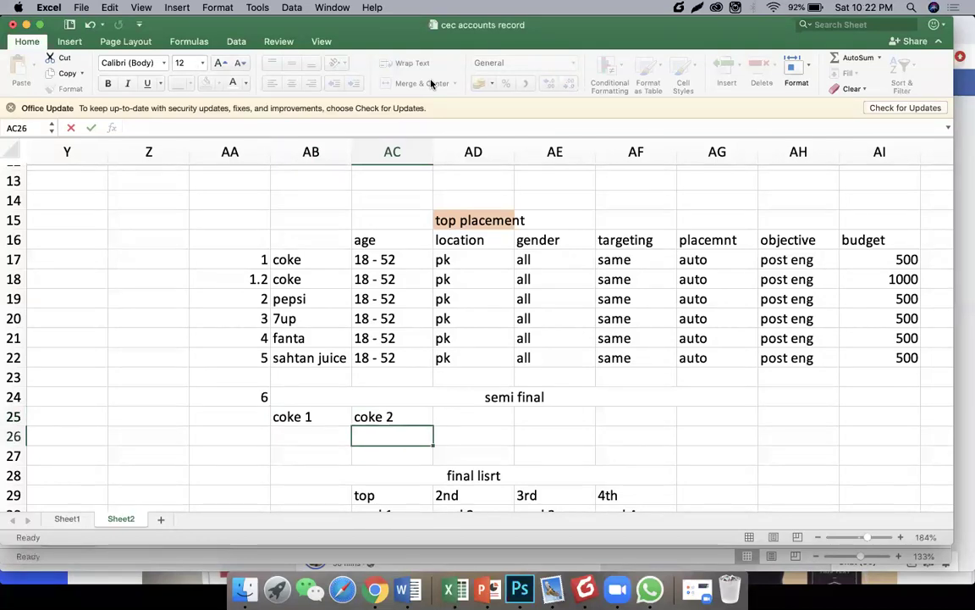
# Step: Add "7 up" in AD25 and "7 up 10" in AE25 to the semi final row
pyautogui.press('Right')
pyautogui.press('Up')
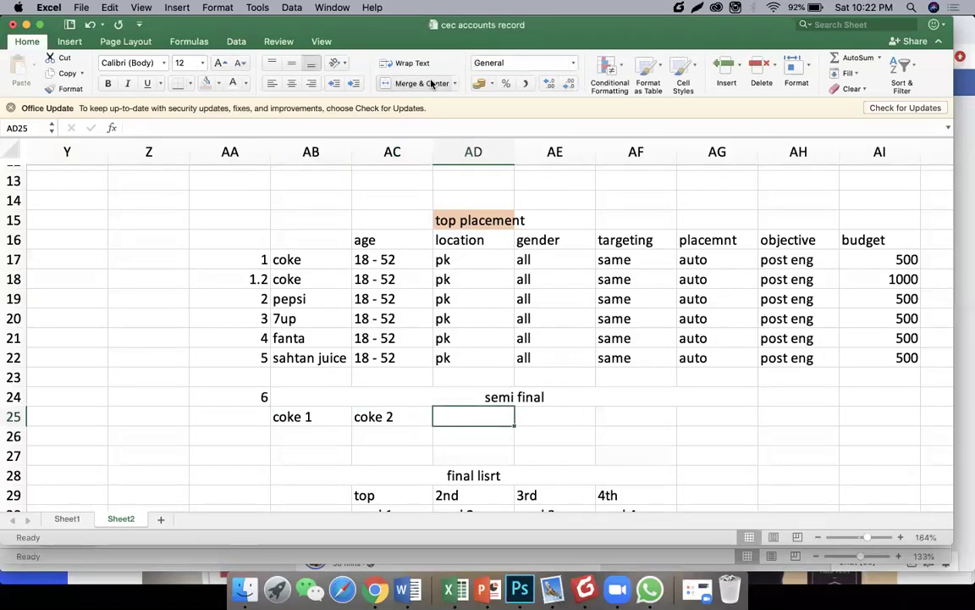
pyautogui.write('7 up')
pyautogui.press('Tab')
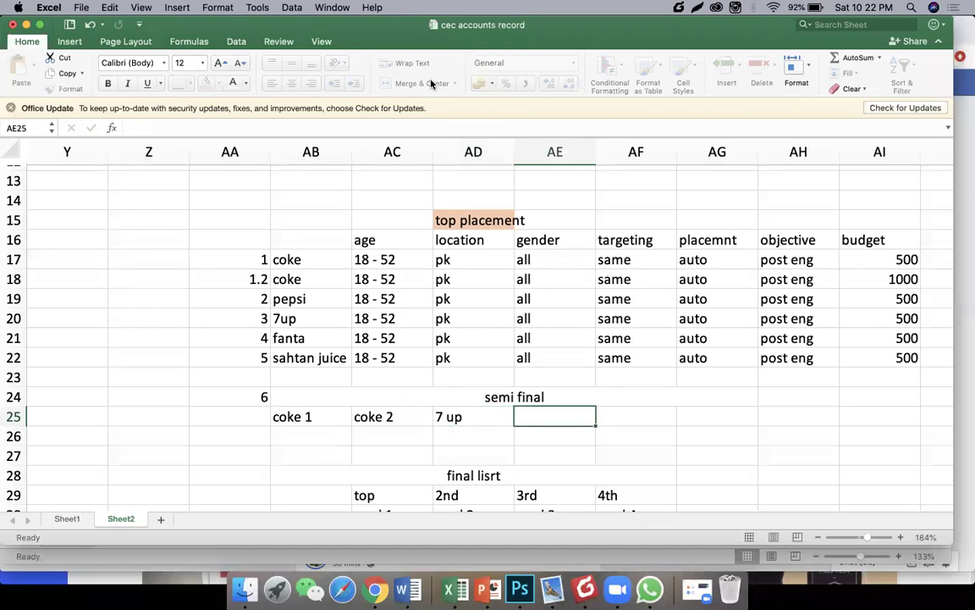
pyautogui.write('7 up')
pyautogui.press('BackSpace')
pyautogui.write('p 10')
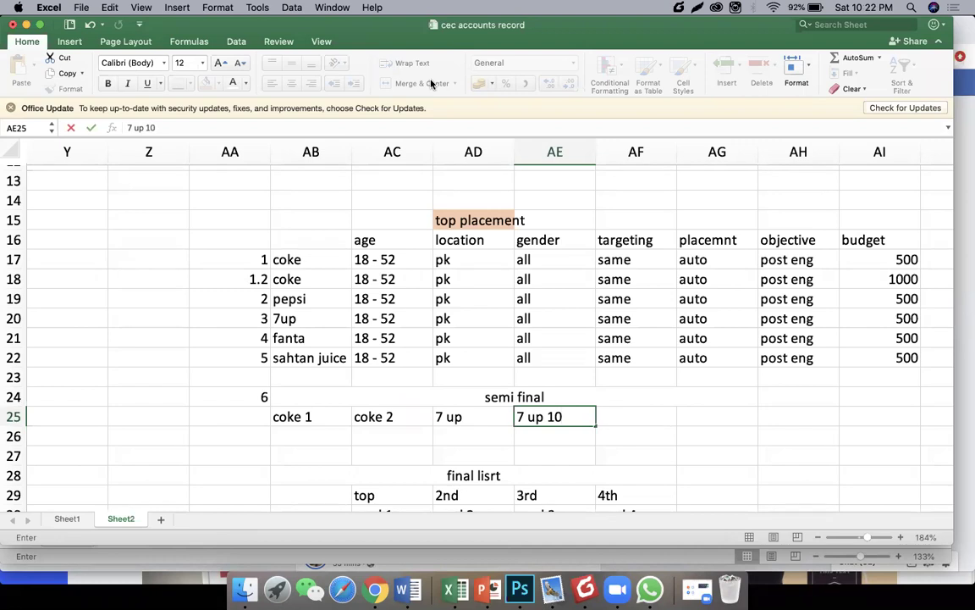
pyautogui.press('Tab')
pyautogui.press('Tab')
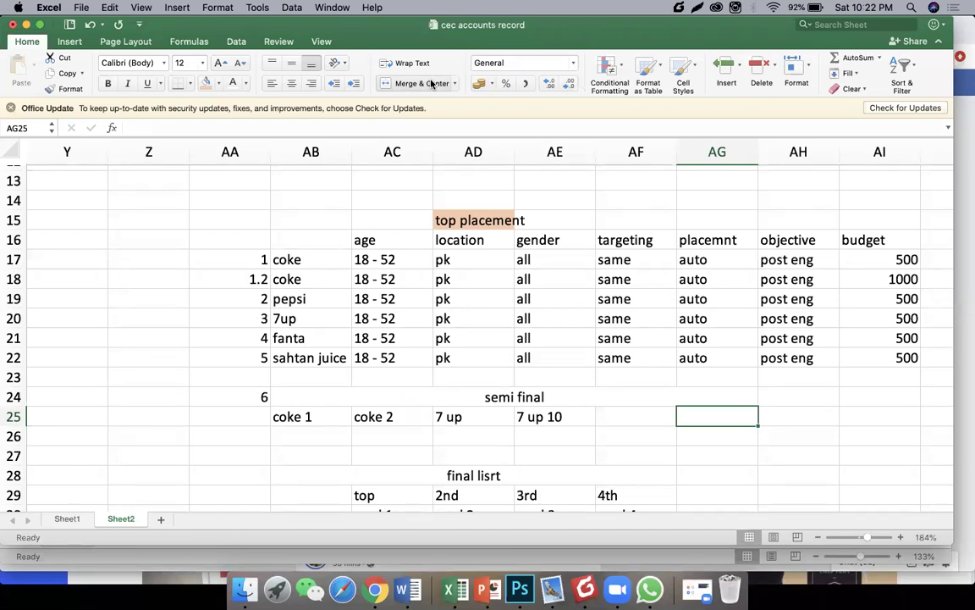
# Step: Set the first coke entry's age range in AC17 to "18 - 24"
pyautogui.press('Down')
pyautogui.press('Up')
pyautogui.press('Up')
pyautogui.press('Up')
pyautogui.press('Up')
pyautogui.press('Up')
pyautogui.press('Up')
pyautogui.press('Left')
pyautogui.press('Left')
pyautogui.press('Left')
pyautogui.press('Up')
pyautogui.press('Left')
pyautogui.press('Up')
pyautogui.press('Up')
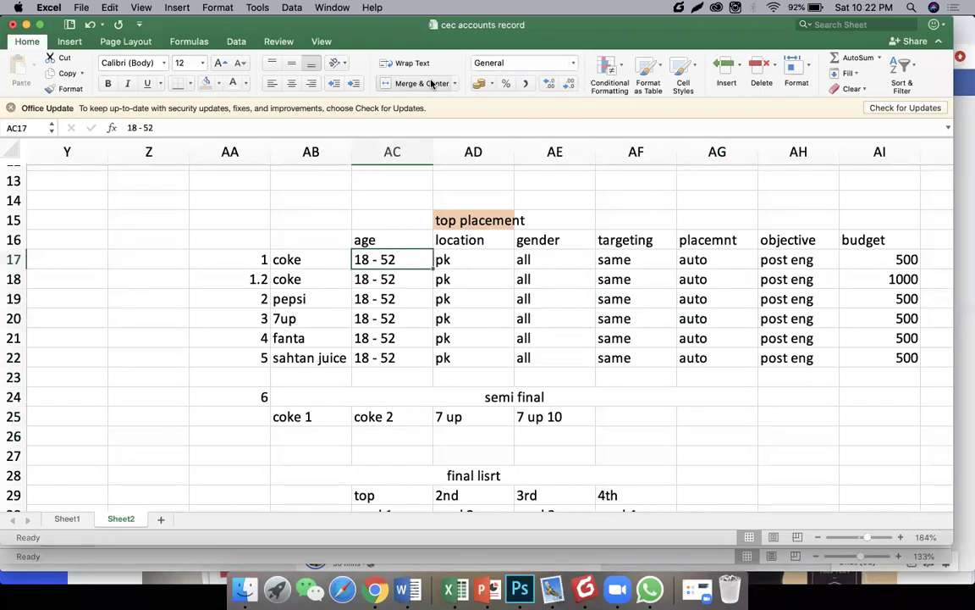
pyautogui.write('19')
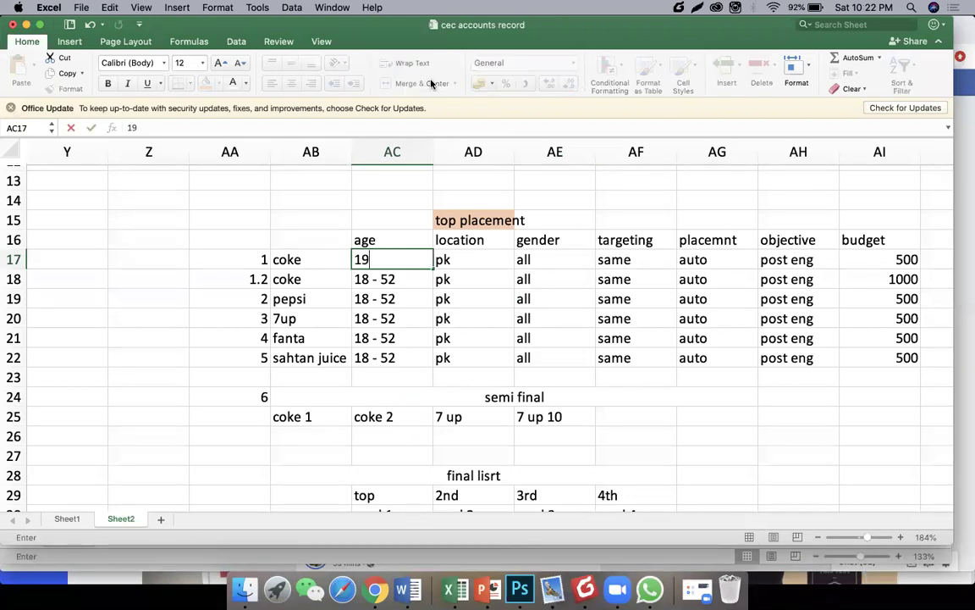
pyautogui.press('BackSpace')
pyautogui.write('9-24')
pyautogui.press('BackSpace')
pyautogui.press('BackSpace')
pyautogui.press('BackSpace')
pyautogui.press('BackSpace')
pyautogui.write('9')
pyautogui.press('BackSpace')
pyautogui.write('8-')
pyautogui.press('BackSpace')
pyautogui.write('- 24')
pyautogui.press('Return')
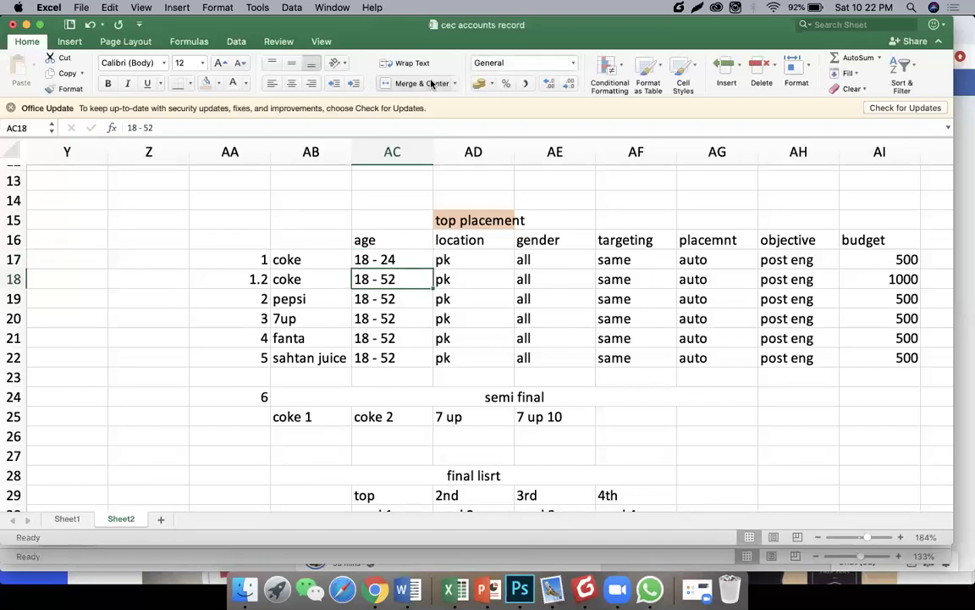
# Step: Set the second coke entry's age range in AC18 to "25 - 34"
pyautogui.write('25 -')
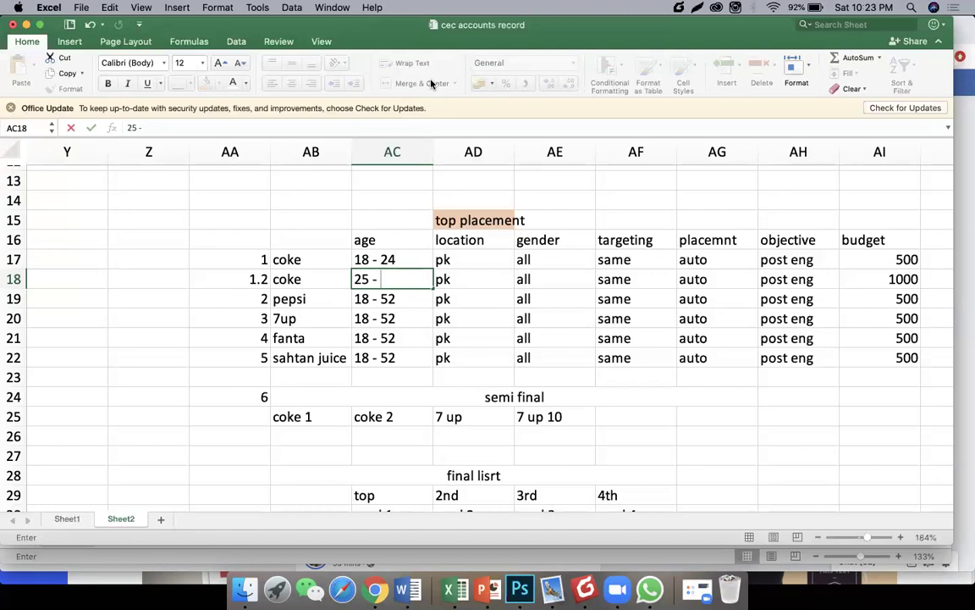
pyautogui.write(' 34')
pyautogui.press('Return')
# Step: Insert a blank row at row 18, between the two coke entries
pyautogui.press('Left')
pyautogui.press('Left')
pyautogui.click(14, 280)
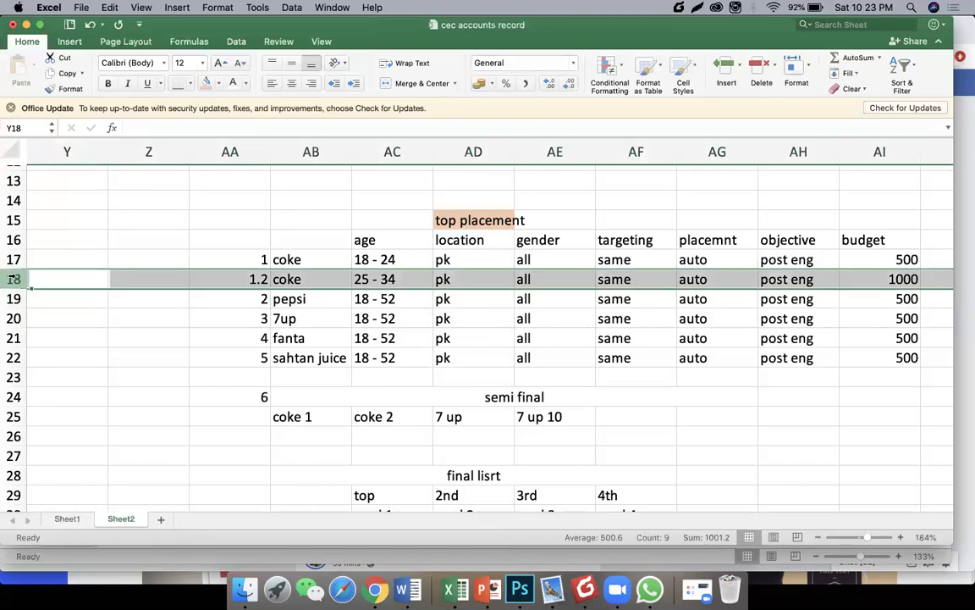
pyautogui.rightClick(18, 279)
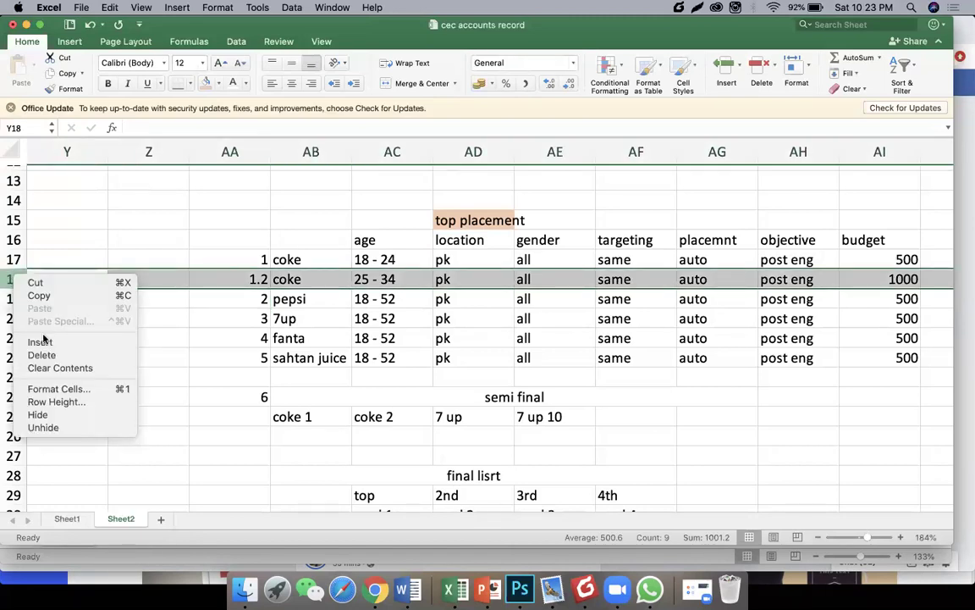
pyautogui.click(41, 341)
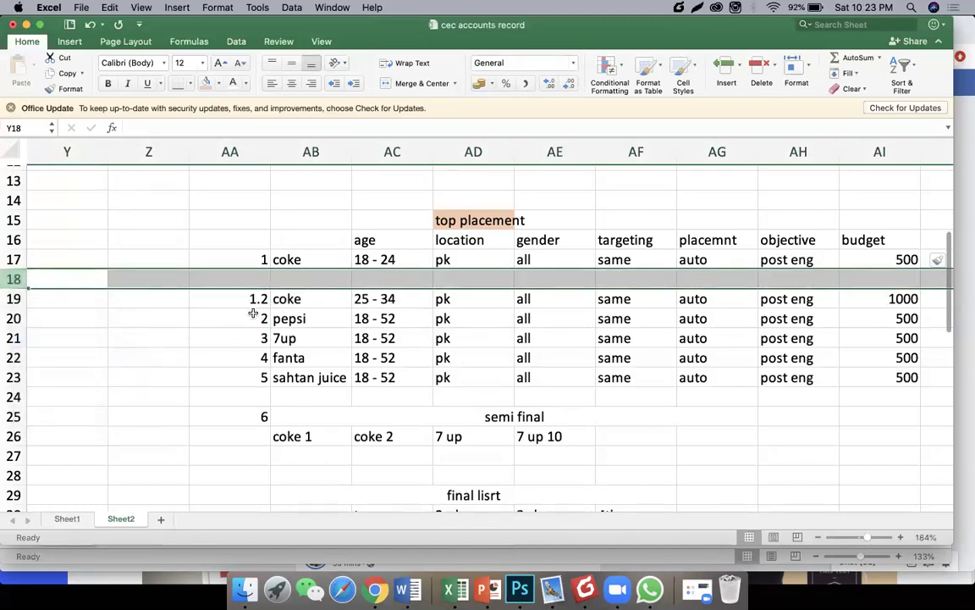
# Step: Copy the coke entry numbered 1.2 from AA19:AJ19 into the blank row 18
pyautogui.click(258, 299)
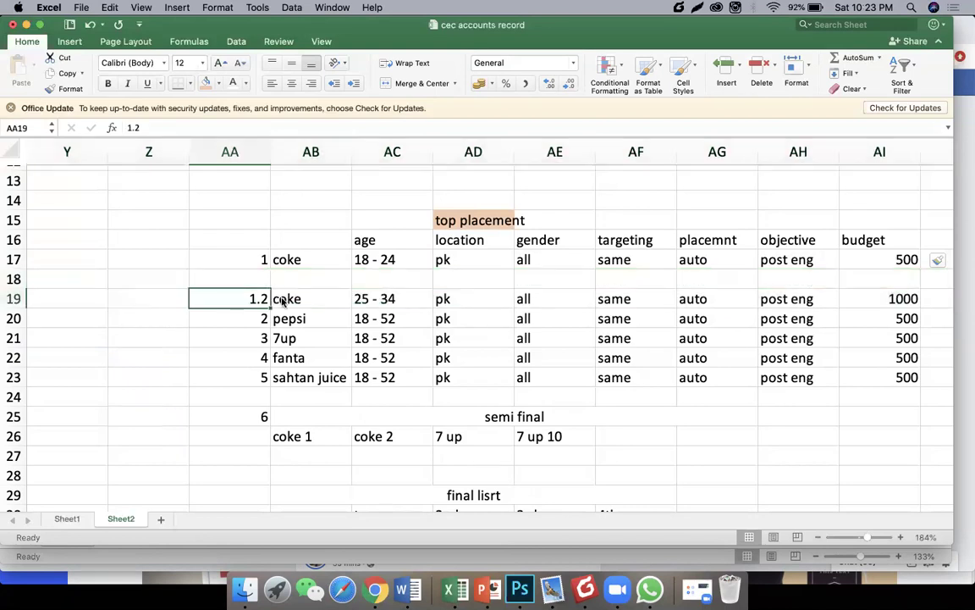
pyautogui.hotkey('shift', 'Right')
pyautogui.hotkey('shift', 'Right')
pyautogui.hotkey('shift', 'Right')
pyautogui.hotkey('shift', 'Right')
pyautogui.hotkey('shift', 'Right')
pyautogui.hotkey('shift', 'Right')
pyautogui.hotkey('shift', 'Right')
pyautogui.hotkey('shift', 'Right')
pyautogui.hscroll(1, 283, 302)
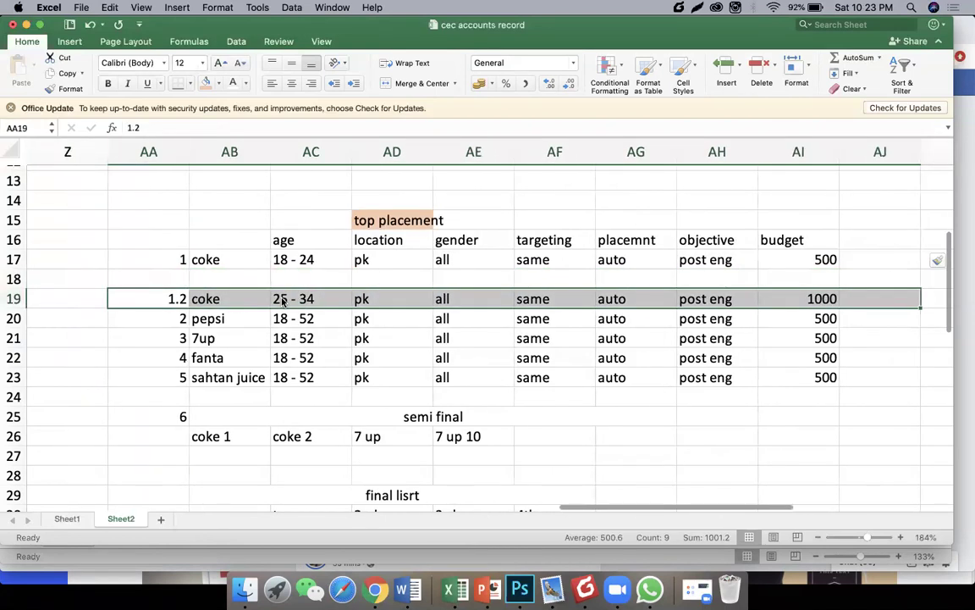
pyautogui.press('super+c')
pyautogui.press('Up')
pyautogui.press('super+v')
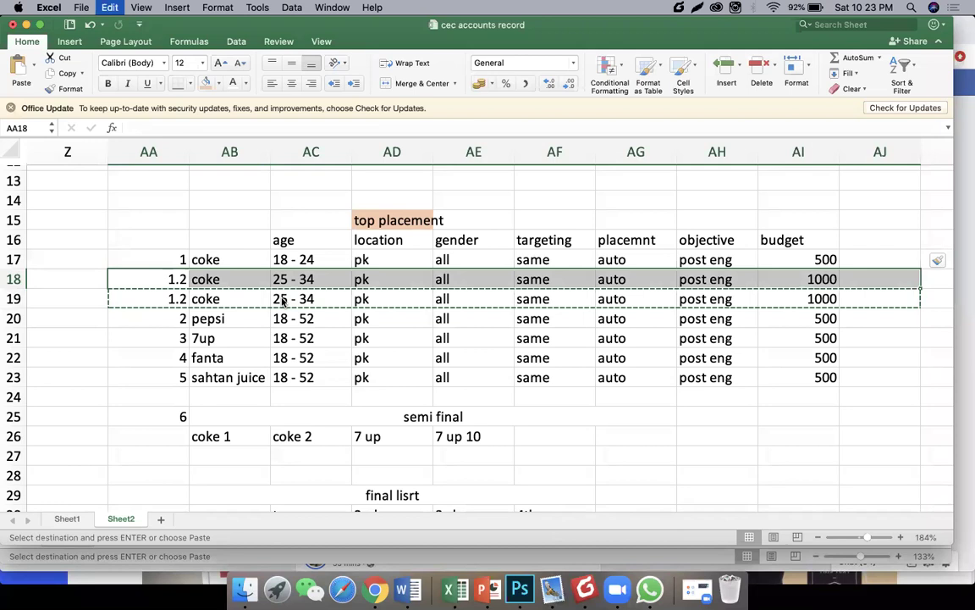
# Step: Renumber the coke entry in AA19 as 1.3
pyautogui.click(188, 130)
pyautogui.press('BackSpace')
pyautogui.write('3')
pyautogui.press('Return')
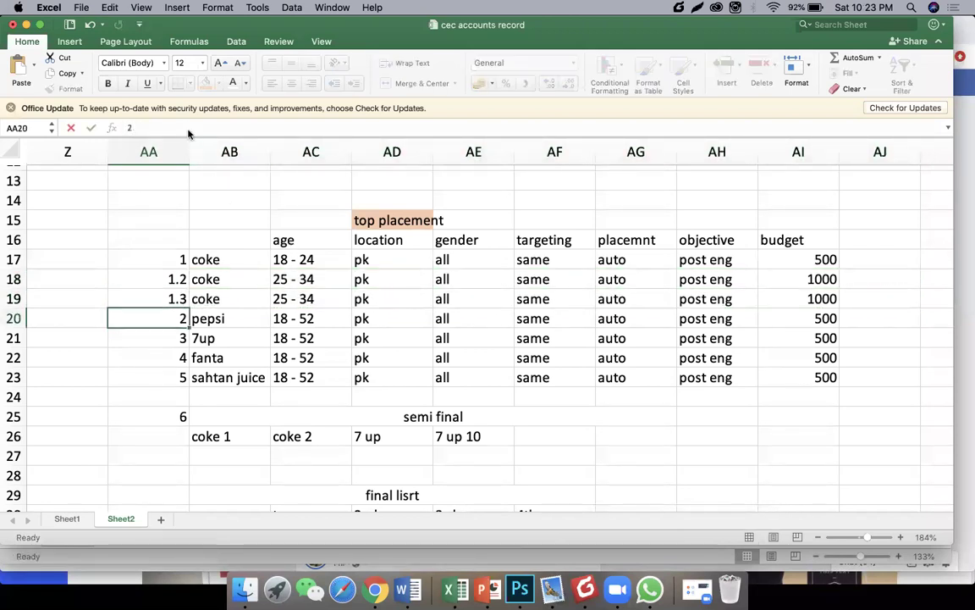
# Step: Set the third coke entry's age range in AC19 to "35-44"
pyautogui.press('Right')
pyautogui.press('Up')
pyautogui.press('Right')
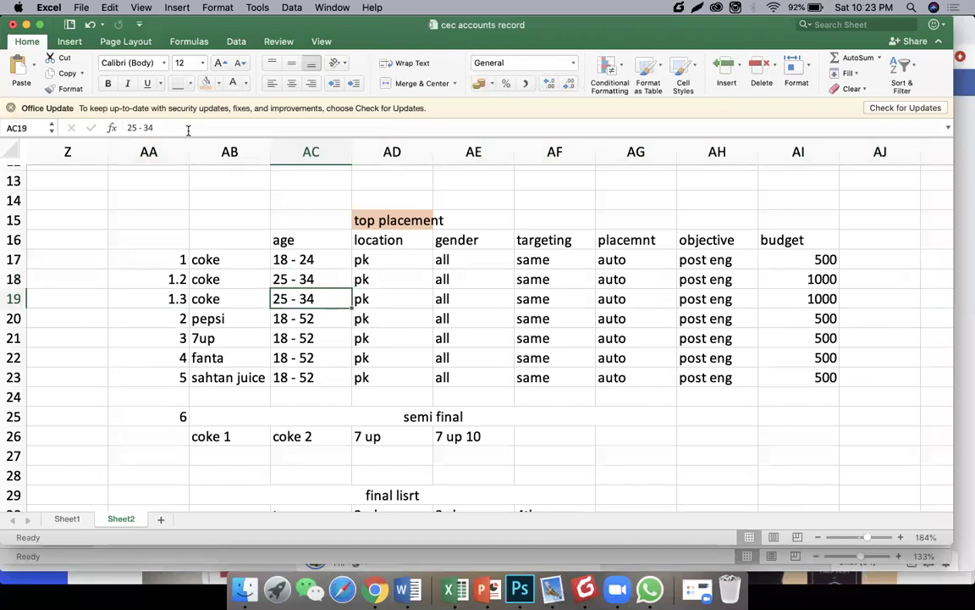
pyautogui.write('35')
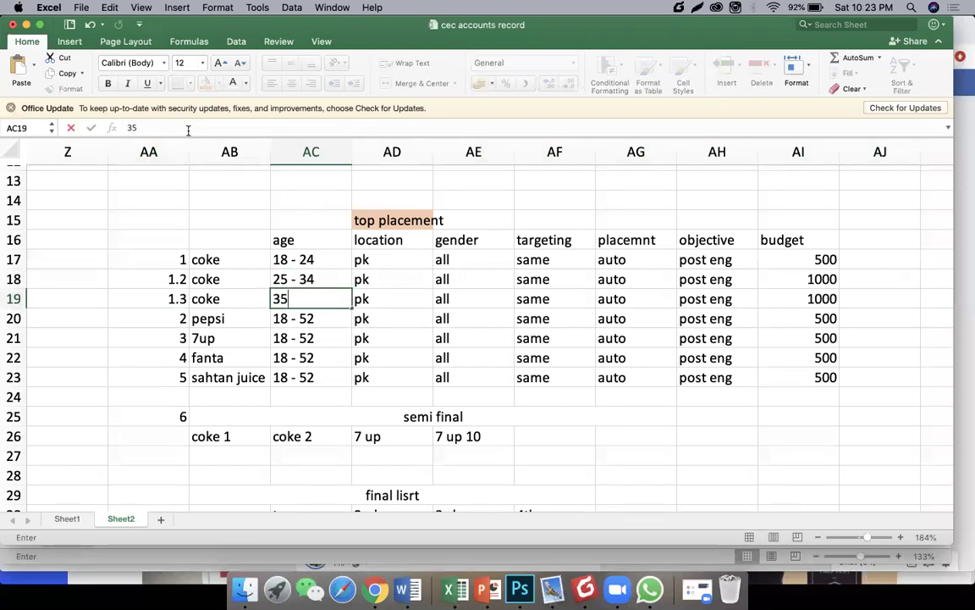
pyautogui.write('-44')
pyautogui.press('Return')
pyautogui.press('Up')
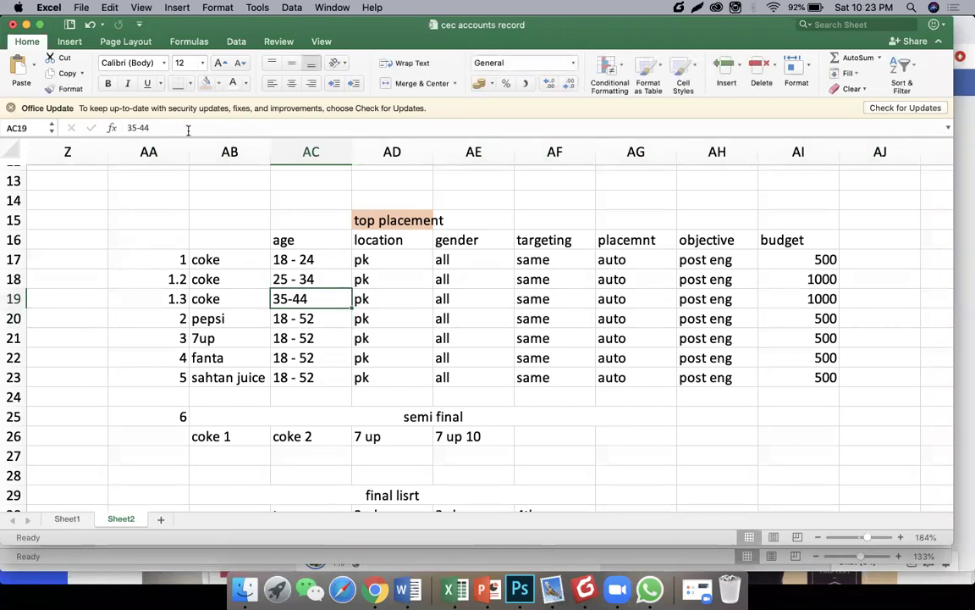
# Step: Review the semi-final entries in row 26 and the three coke age ranges in AC17:AC19
pyautogui.press('Left')
pyautogui.press('Down')
pyautogui.press('Down')
pyautogui.press('Down')
pyautogui.press('Down')
pyautogui.press('Down')
pyautogui.press('Down')
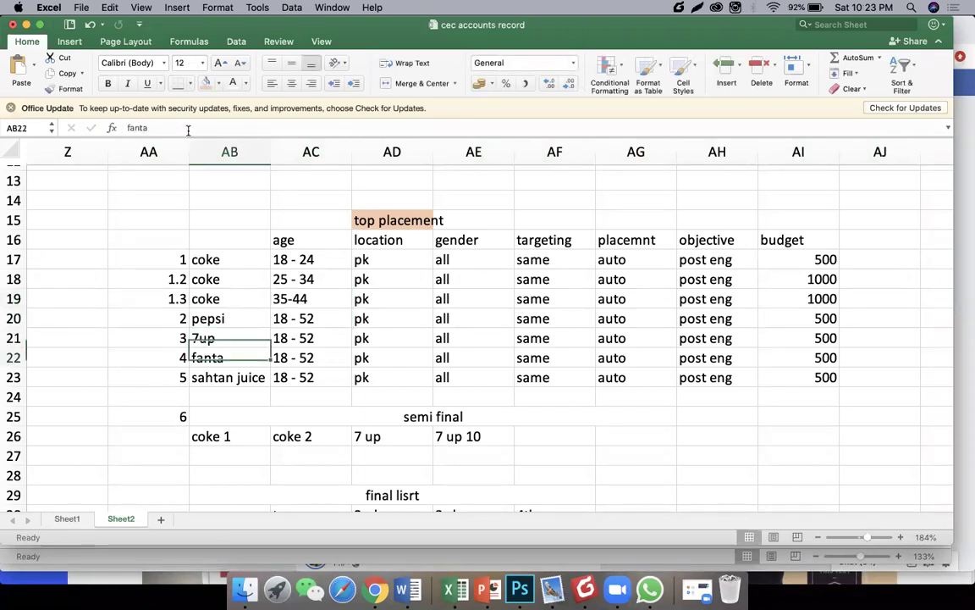
pyautogui.press('Down')
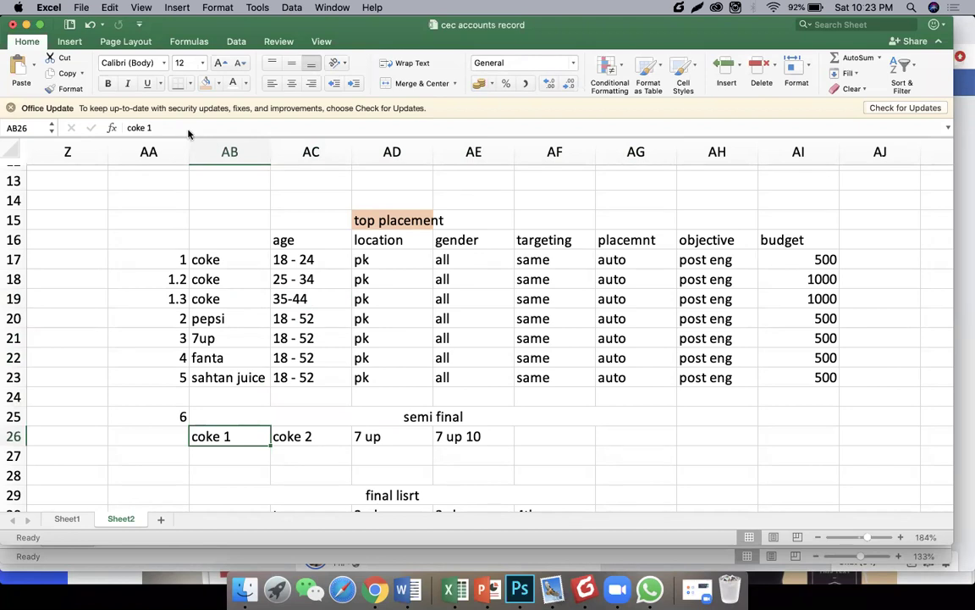
pyautogui.press('Up')
pyautogui.press('Up')
pyautogui.press('Up')
pyautogui.press('Up')
pyautogui.press('Up')
pyautogui.press('Up')
pyautogui.press('Up')
pyautogui.press('Right')
pyautogui.hotkey('shift', 'Up')
pyautogui.hotkey('shift', 'Up')
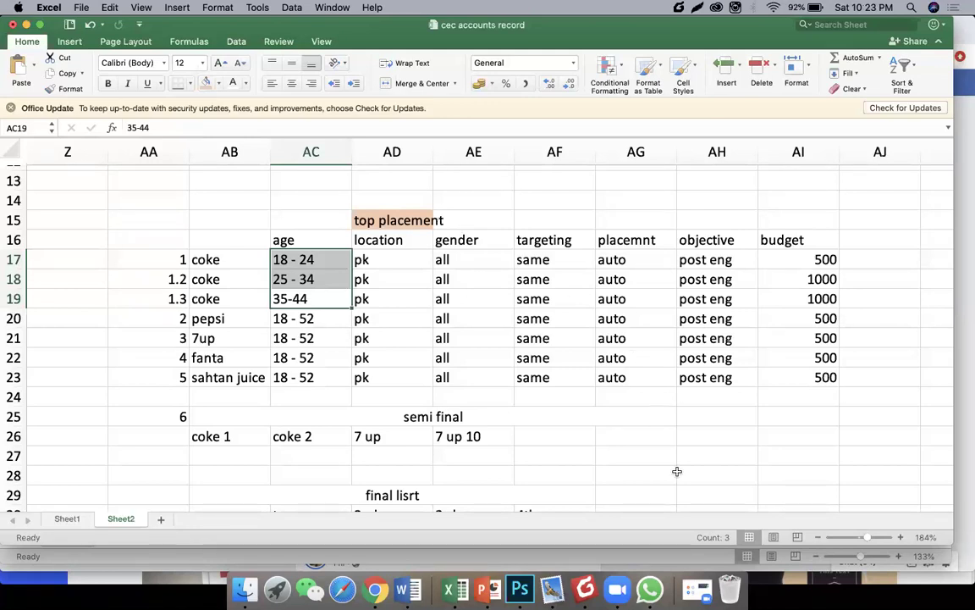
# Step: Enter the age group "18 - 24" in AH26, beside the semi-final list
pyautogui.click(702, 444)
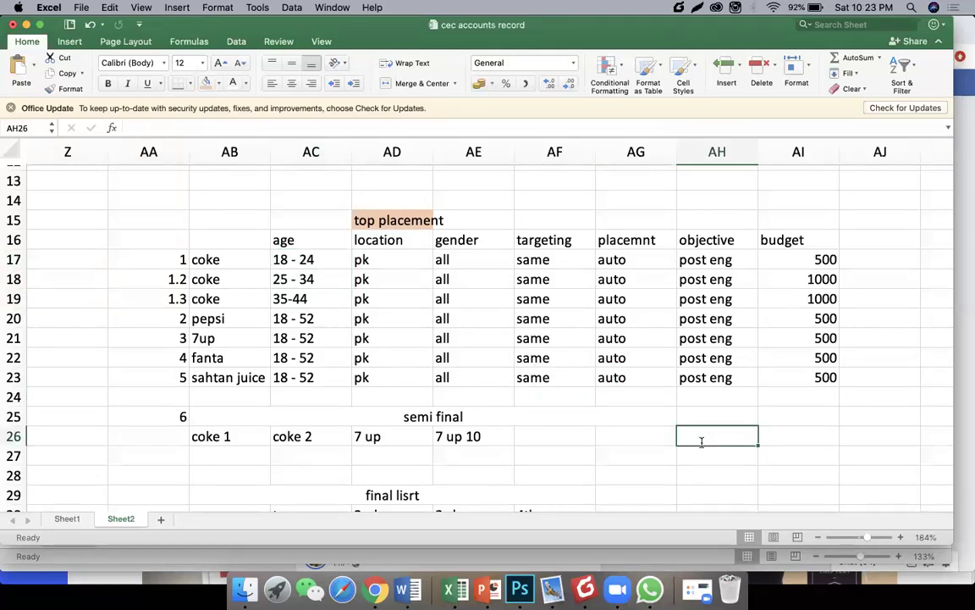
pyautogui.write('18 - 24')
pyautogui.press('Return')
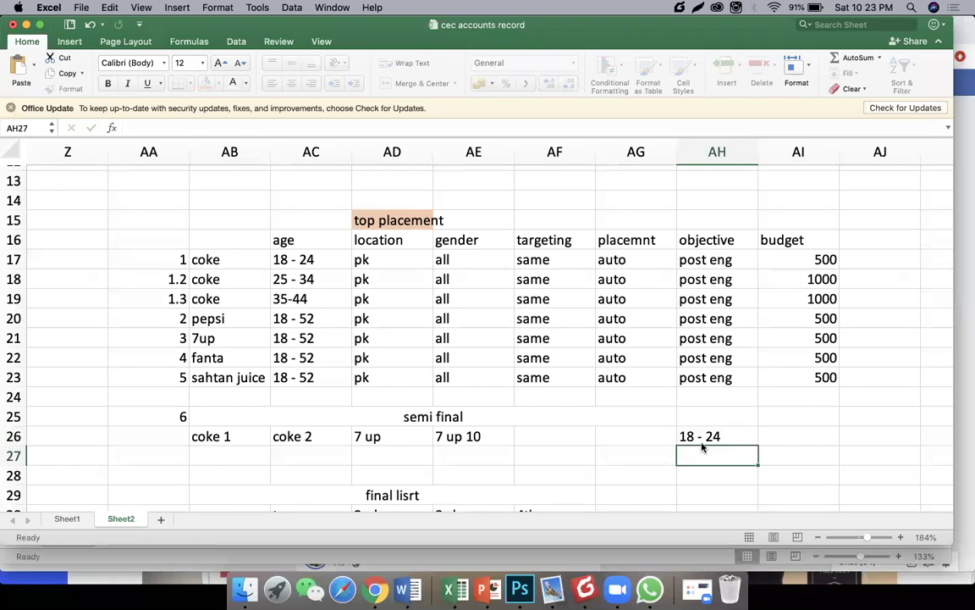
# Step: List "coke", "peisp" and "jinkj" in AI26:AI28 beside the 18 - 24 age group
pyautogui.press('Up')
pyautogui.press('Right')
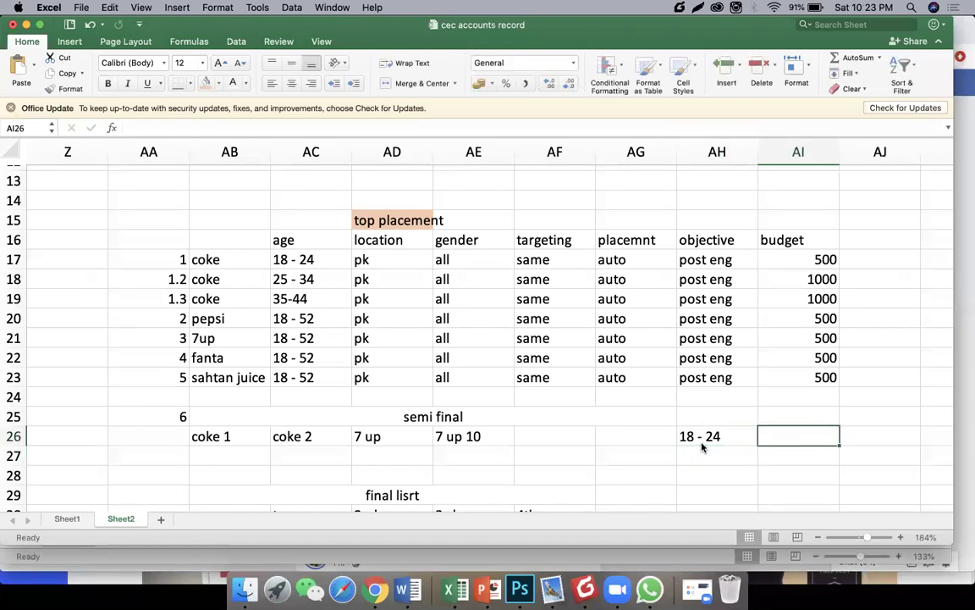
pyautogui.write('coke')
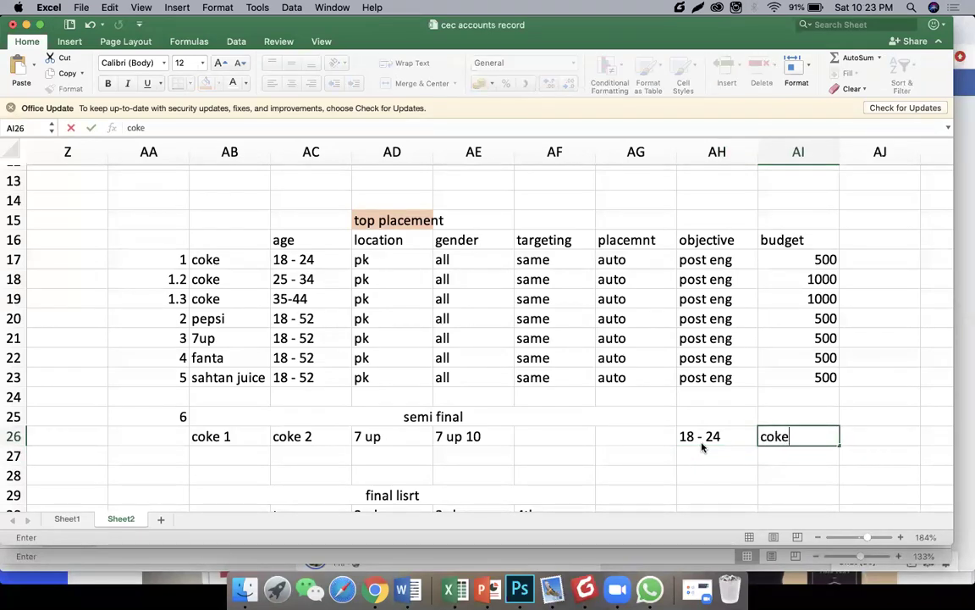
pyautogui.press('Return')
pyautogui.write('p')
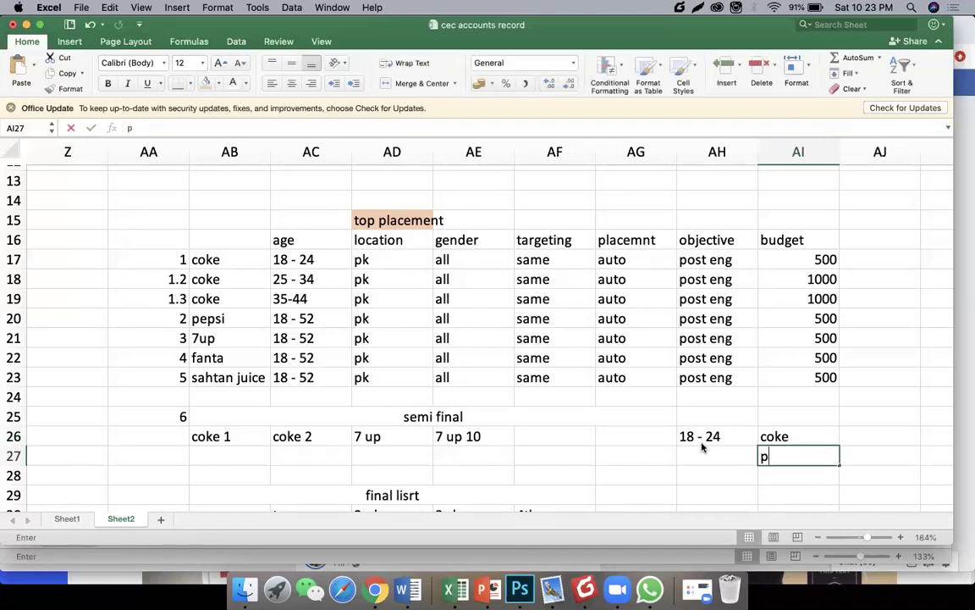
pyautogui.write('eisp')
pyautogui.press('Return')
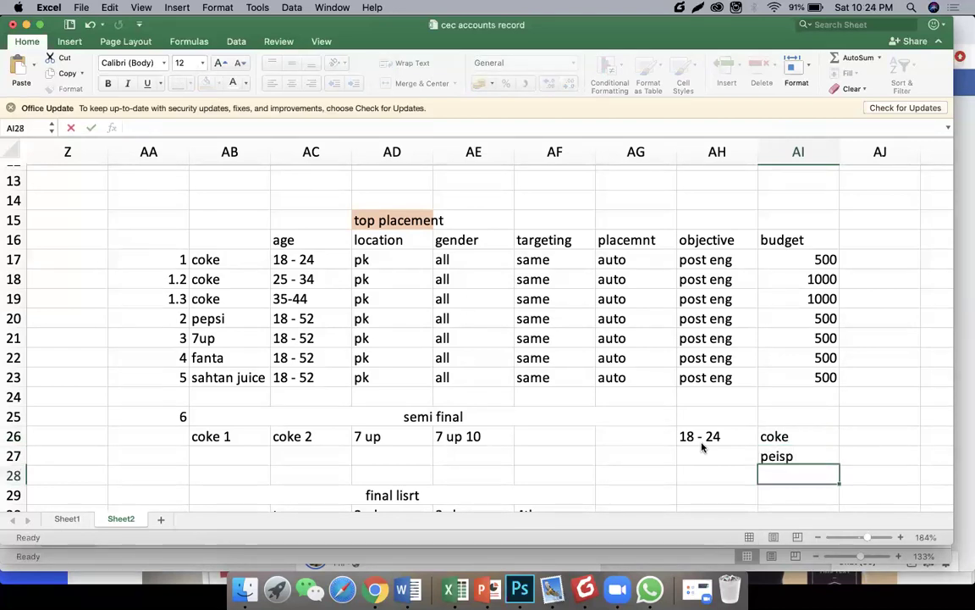
pyautogui.write('jinkj')
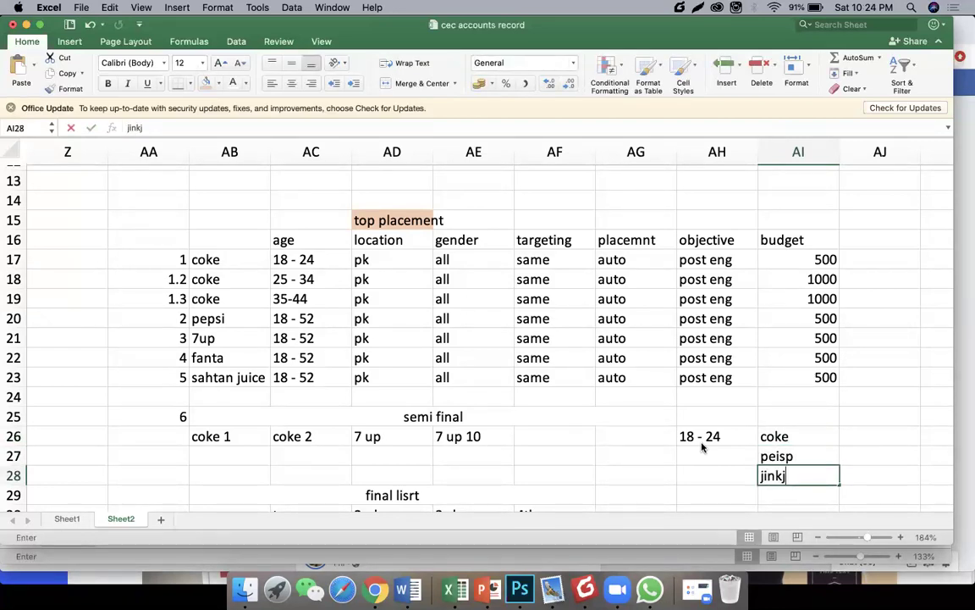
pyautogui.press('Tab')
# Step: Add the heading "ranking" in AJ25 above the column beside the brand names
pyautogui.press('Up')
pyautogui.press('Up')
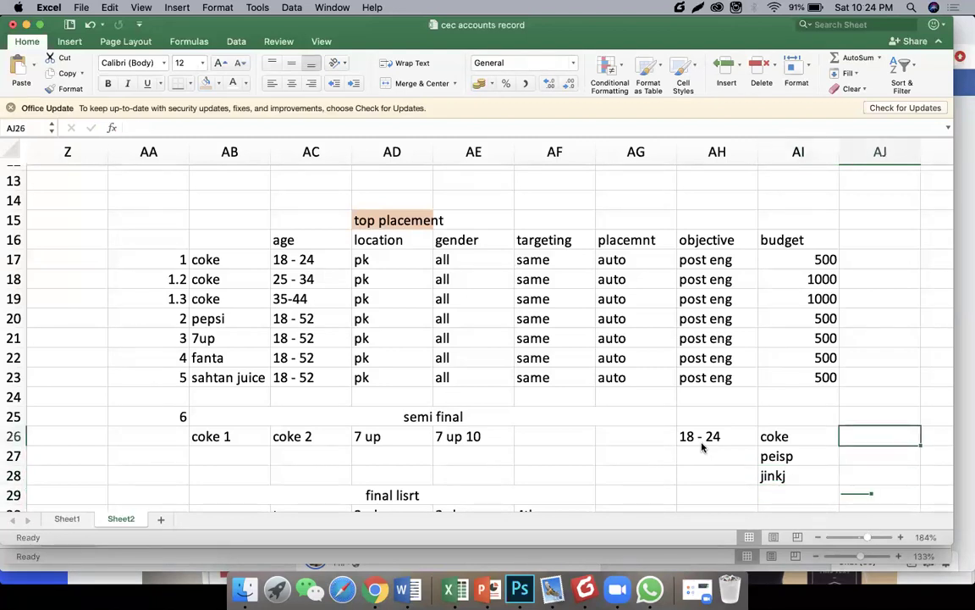
pyautogui.press('Up')
pyautogui.write('ra')
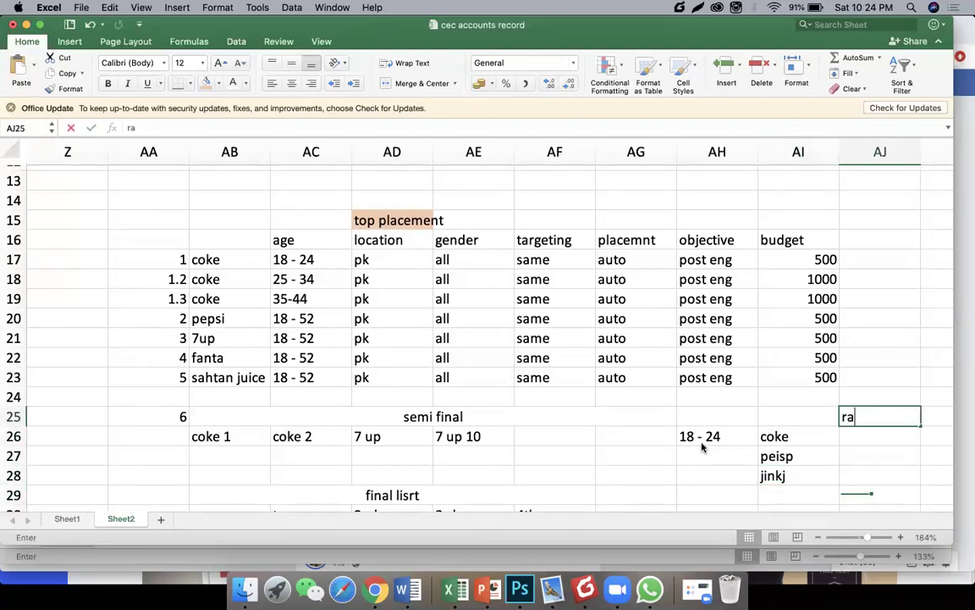
pyautogui.write('nking')
pyautogui.press('Return')
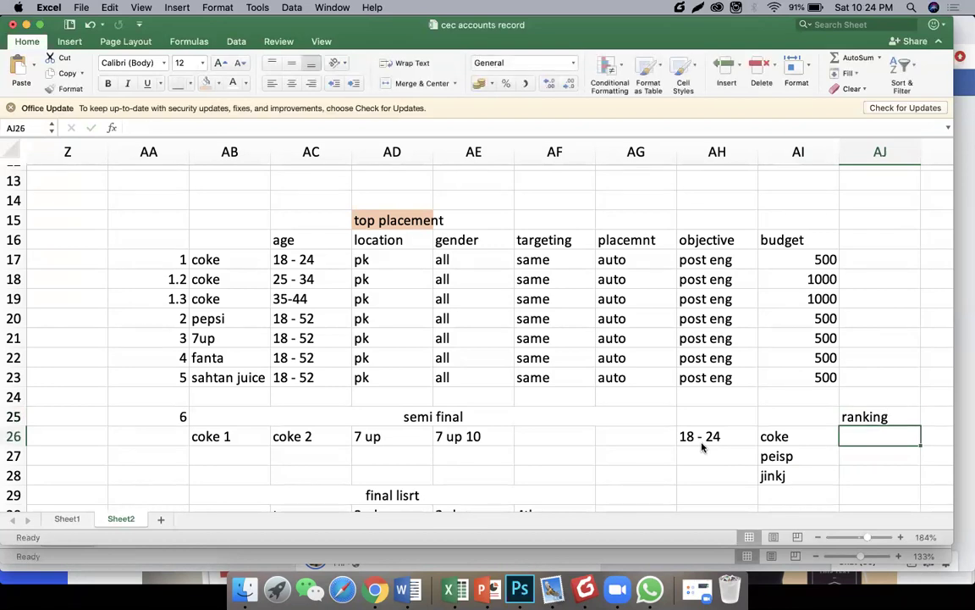
# Step: Enter the ranks 2, 1 and 3 in AJ26:AJ28 for the three brands
pyautogui.write('2')
pyautogui.press('Return')
pyautogui.write('1')
pyautogui.press('Return')
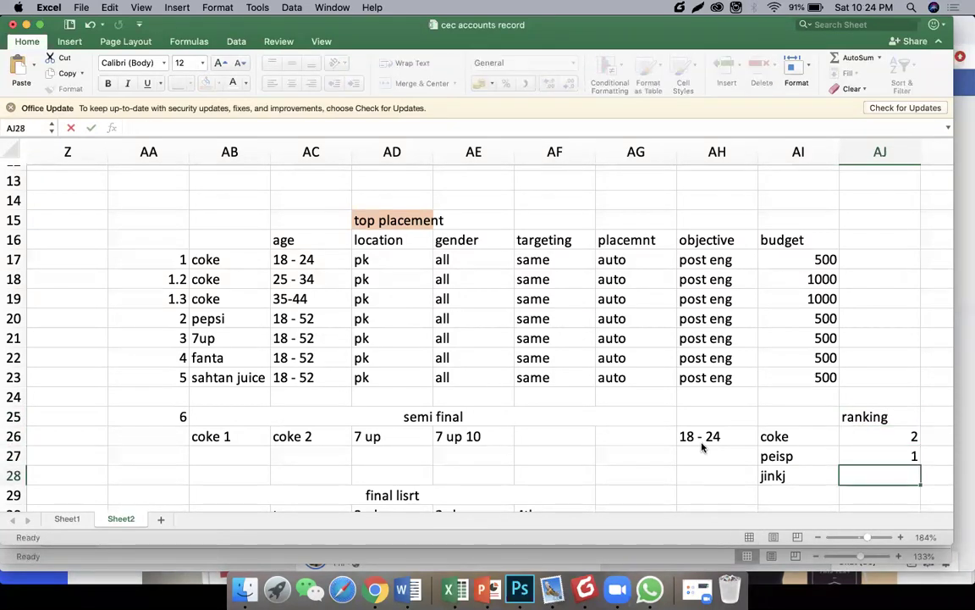
pyautogui.write('3')
pyautogui.press('Return')
# Step: Enter a second age group, "25-34", in AL26
pyautogui.press('Down')
pyautogui.press('Up')
pyautogui.press('Up')
pyautogui.press('Up')
pyautogui.press('Up')
pyautogui.press('Up')
pyautogui.press('Left')
pyautogui.press('Left')
pyautogui.press('Down')
pyautogui.press('Right')
pyautogui.press('Right')
pyautogui.press('Right')
pyautogui.press('Right')
pyautogui.write('18')
pyautogui.press('BackSpace')
pyautogui.press('BackSpace')
pyautogui.write('25-45')
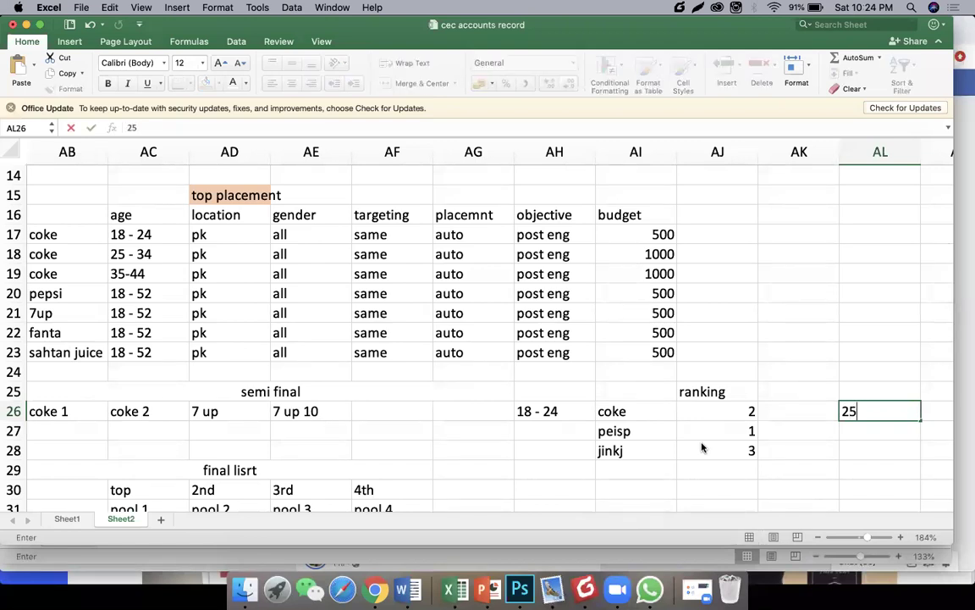
pyautogui.press('BackSpace')
pyautogui.press('BackSpace')
pyautogui.write('35')
pyautogui.press('BackSpace')
pyautogui.write('4')
pyautogui.press('Tab')
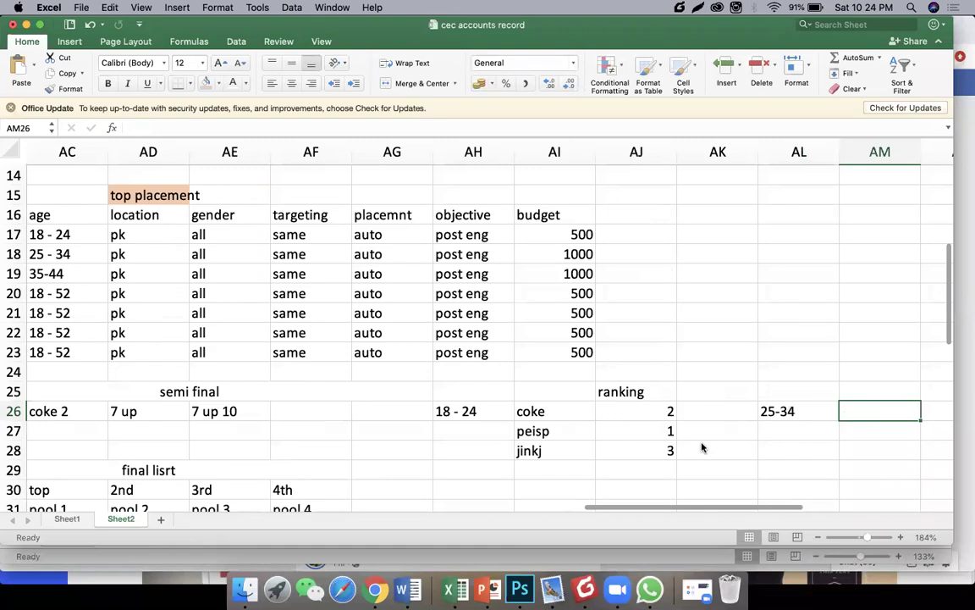
# Step: Highlight the three coke age ranges in AC17:AC19 with the light orange fill
pyautogui.press('Left')
pyautogui.press('Left')
pyautogui.press('Left')
pyautogui.press('Left')
pyautogui.press('Left')
pyautogui.press('Left')
pyautogui.press('Left')
pyautogui.press('Left')
pyautogui.press('Left')
pyautogui.press('Left')
pyautogui.press('Left')
pyautogui.press('Left')
pyautogui.press('Left')
pyautogui.press('Left')
pyautogui.press('Up')
pyautogui.press('Right')
pyautogui.press('Right')
pyautogui.press('Right')
pyautogui.press('Up')
pyautogui.press('Up')
pyautogui.press('Up')
pyautogui.press('Up')
pyautogui.press('Up')
pyautogui.press('Up')
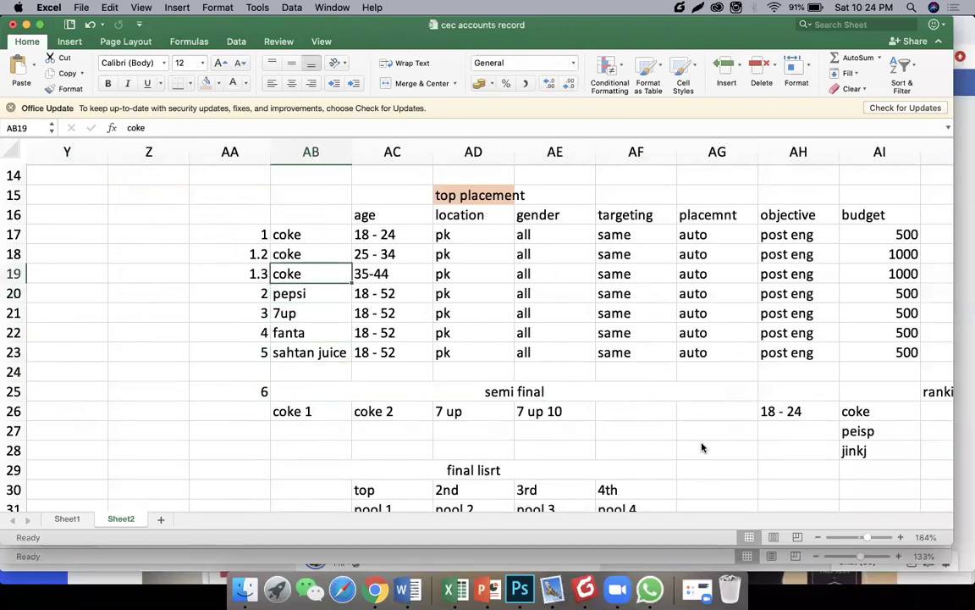
pyautogui.press('Right')
pyautogui.hotkey('shift', 'Left')
pyautogui.hotkey('shift', 'Up')
pyautogui.hotkey('shift', 'Up')
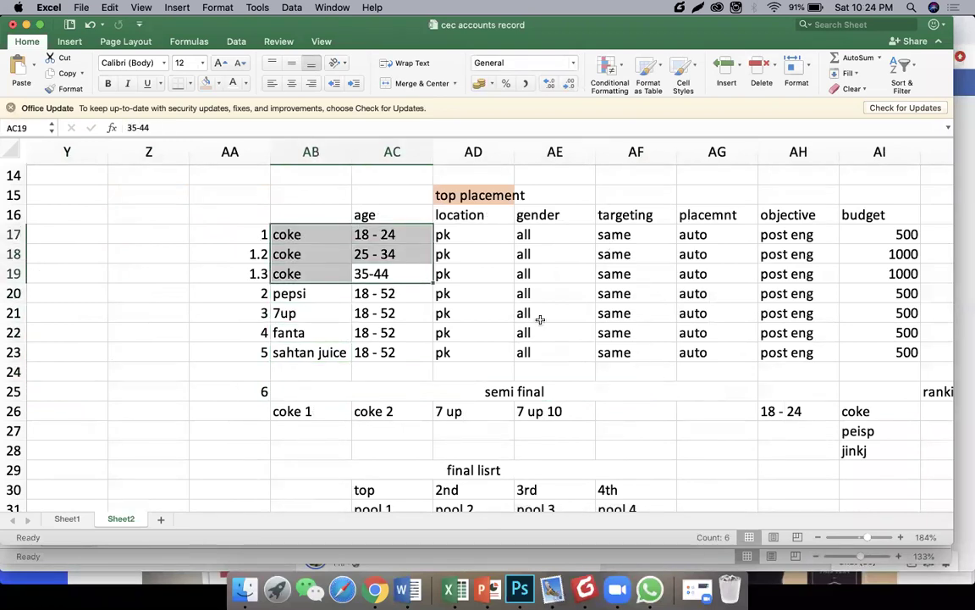
pyautogui.hotkey('shift', 'Right')
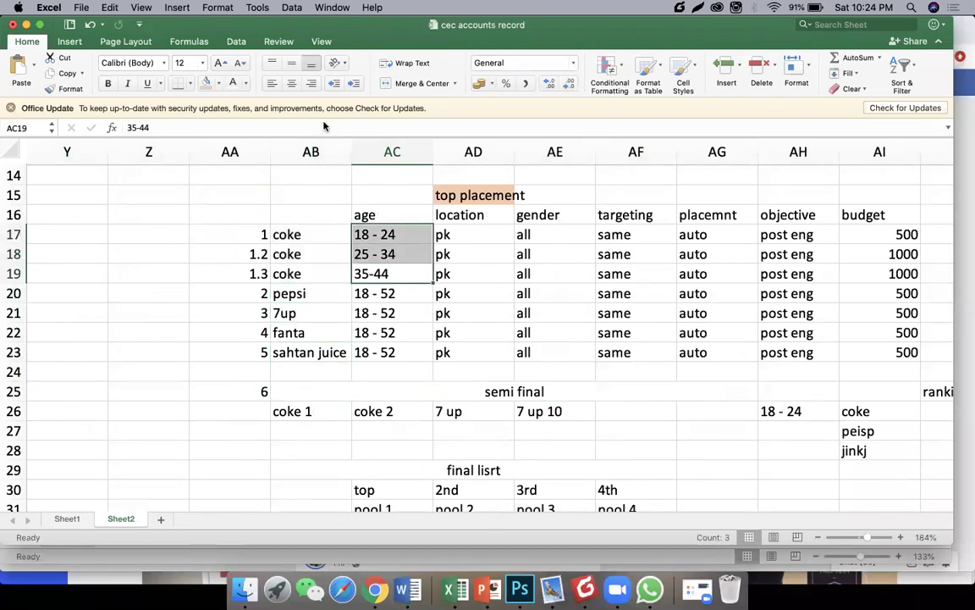
pyautogui.click(203, 90)
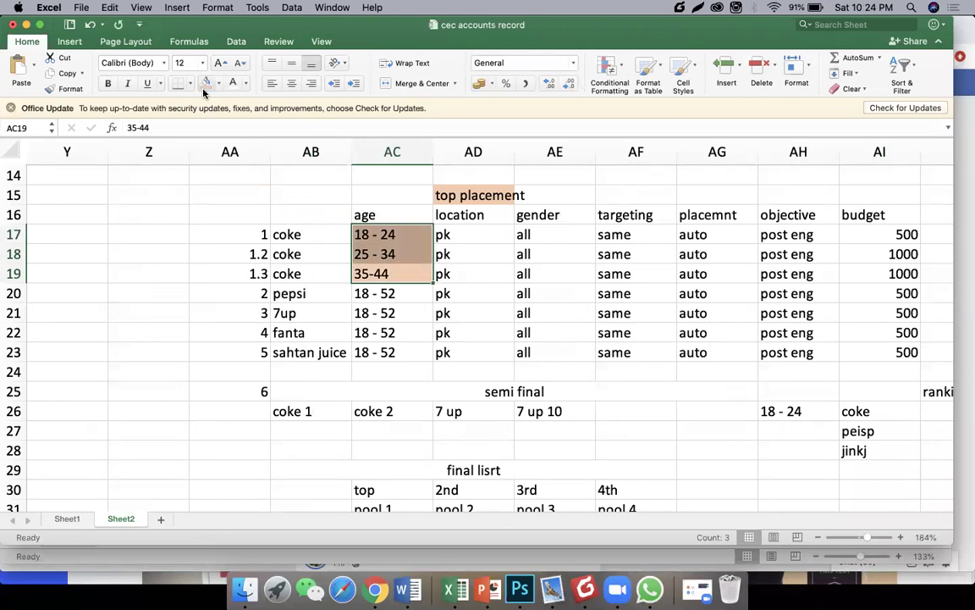
pyautogui.press('Right')
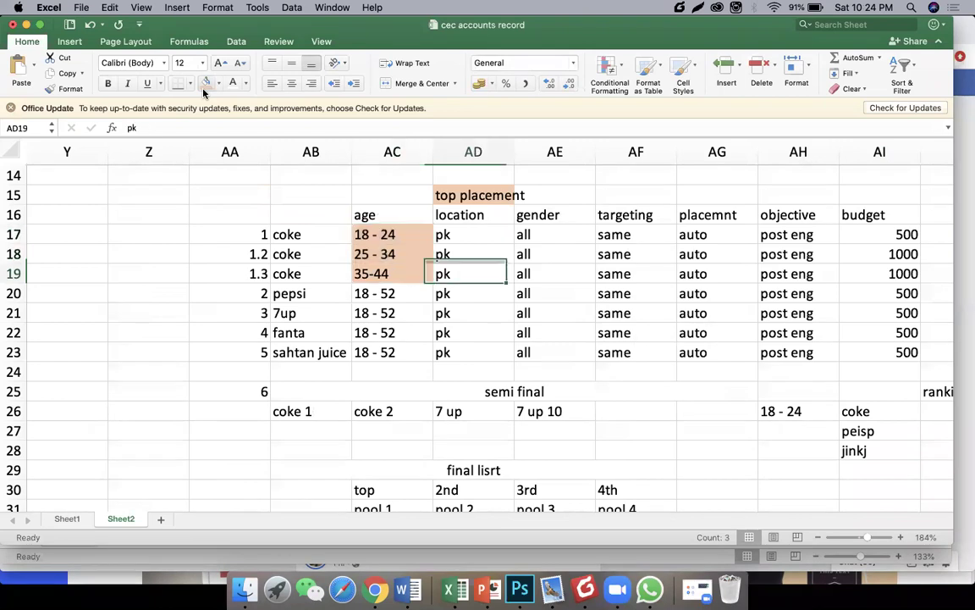
# Step: Re-enter the first coke entry's age range in AC17 as "18-24"
pyautogui.press('Left')
pyautogui.press('Up')
pyautogui.press('Up')
pyautogui.press('F2')
pyautogui.hotkey('shift', 'Home')
pyautogui.write('1')
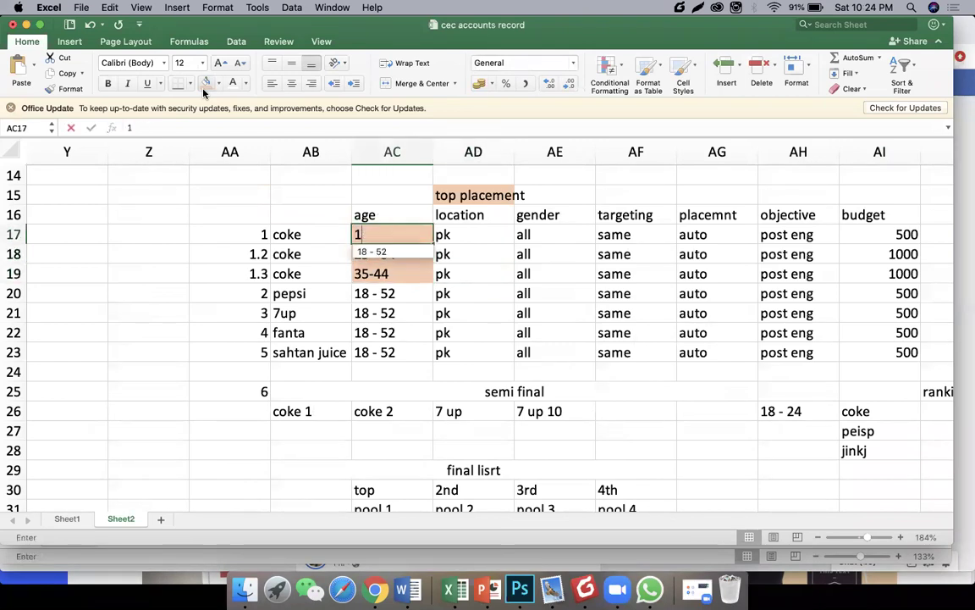
pyautogui.write('8-24')
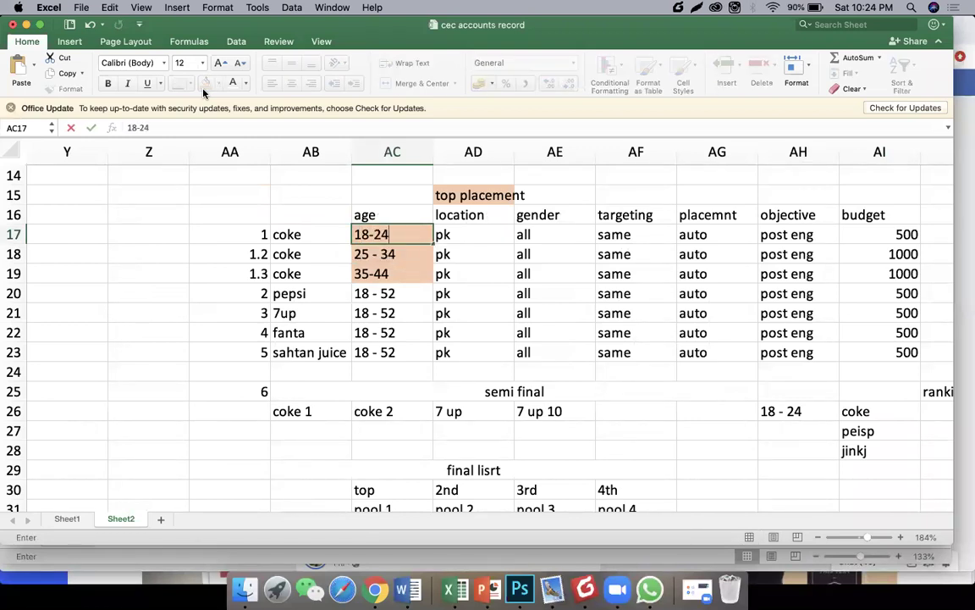
pyautogui.press('Return')
# Step: Set the first coke entry's location in AD17 to "kli"
pyautogui.press('Up')
pyautogui.press('Right')
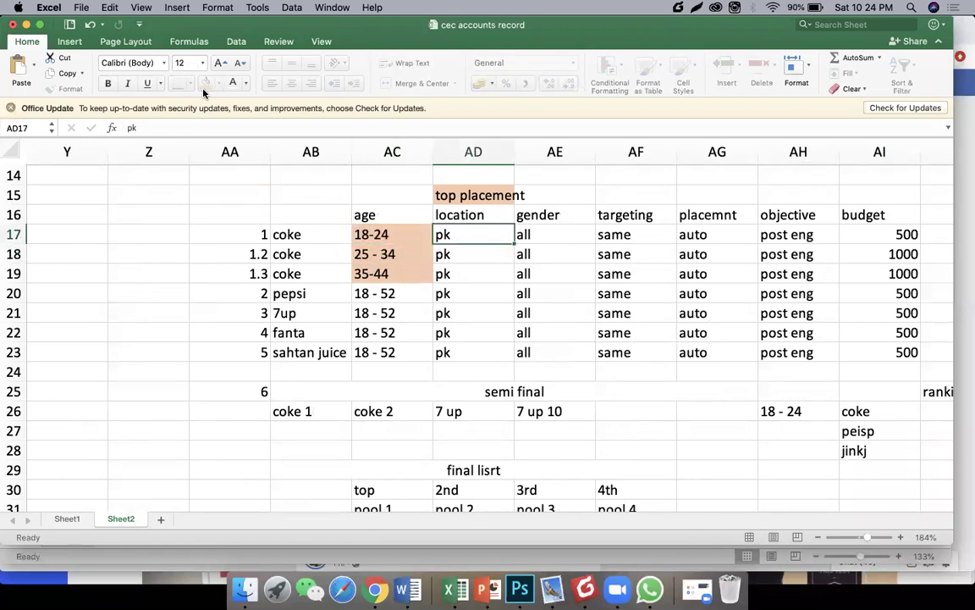
pyautogui.write('kli')
pyautogui.press('Return')
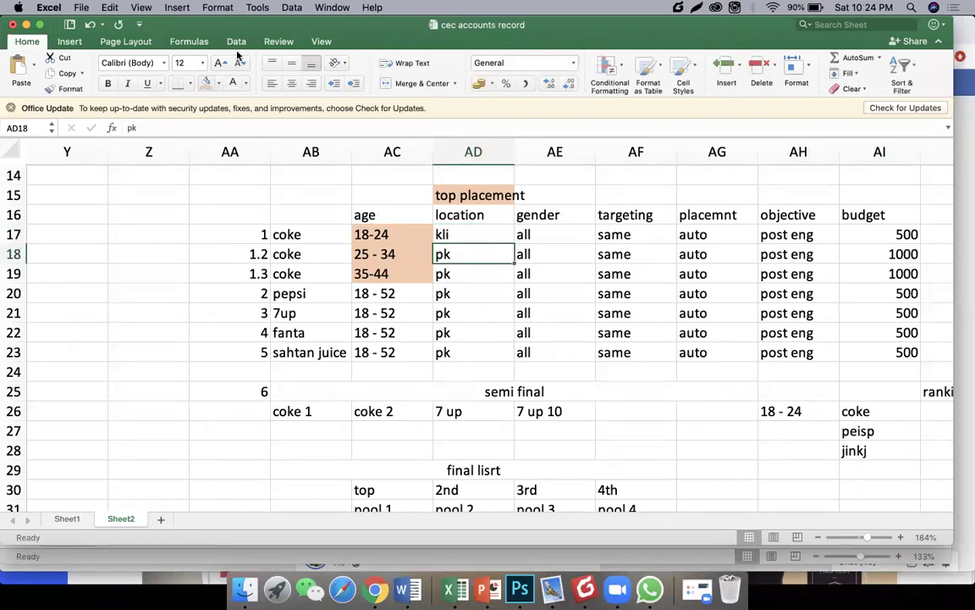
# Step: Change the second coke entry's location in AD18 to "pk (-kli)"
pyautogui.click(227, 126)
pyautogui.write('(-')
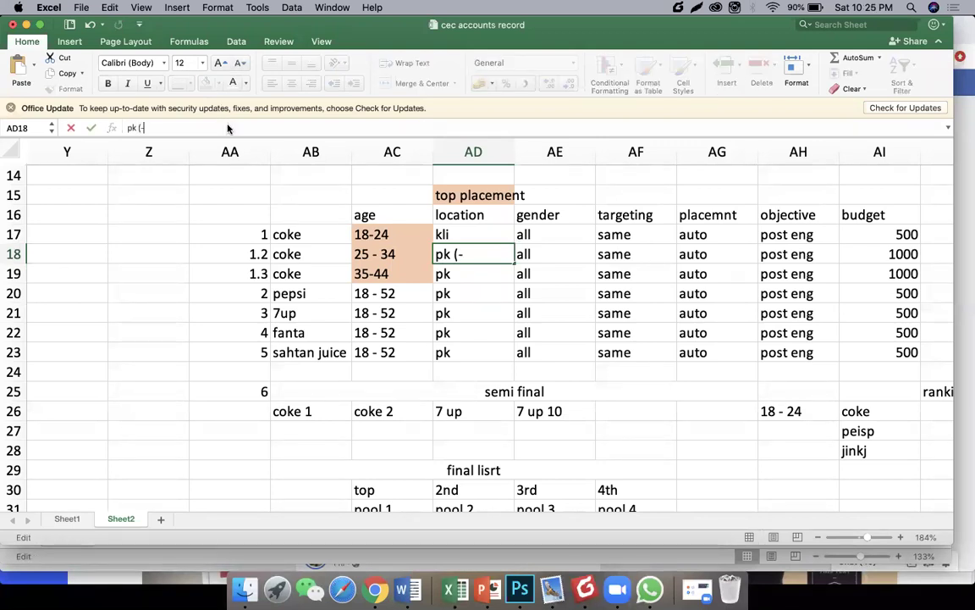
pyautogui.write('kli)')
pyautogui.press('Return')
# Step: Copy the 18-24 age range from AC17 to the second and third coke entries in AC18 and AC19
pyautogui.press('Left')
pyautogui.press('Up')
pyautogui.press('Up')
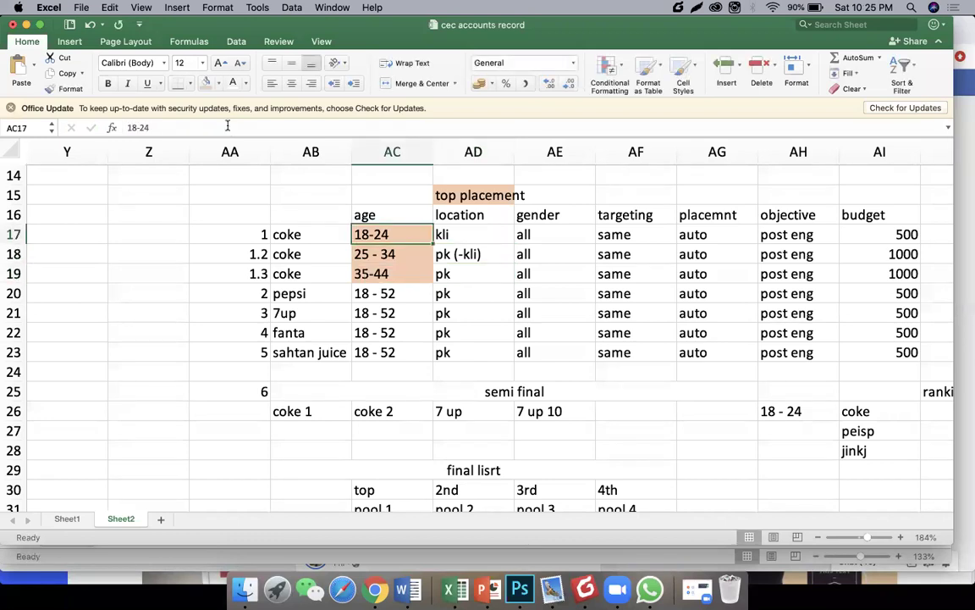
pyautogui.press('super+c')
pyautogui.press('Down')
pyautogui.press('super+v')
pyautogui.press('Right')
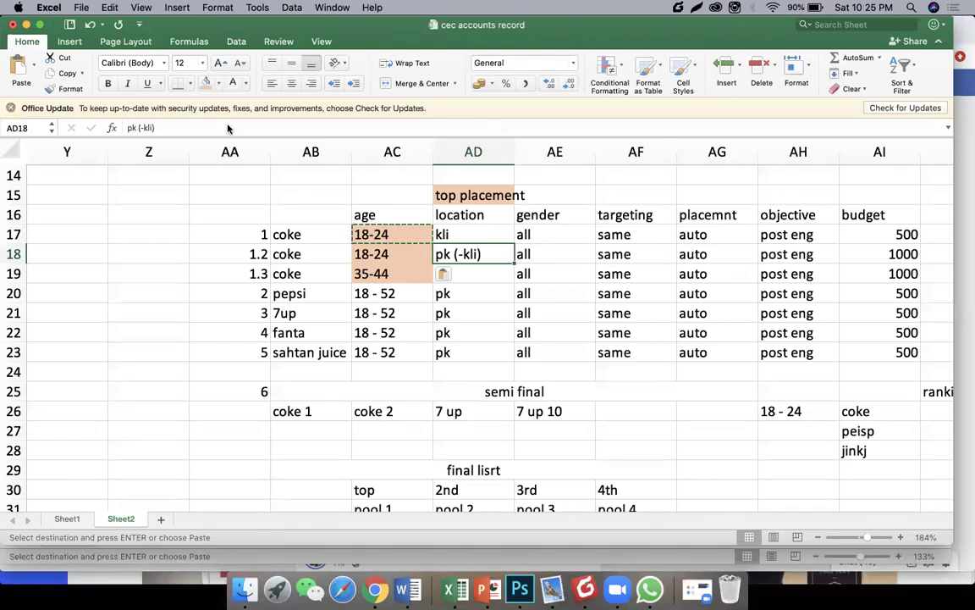
pyautogui.press('Left')
pyautogui.press('super+c')
pyautogui.press('Down')
pyautogui.press('super+v')
# Step: Set the third coke entry's gender in AE19 to "Women"
pyautogui.press('Right')
pyautogui.press('Right')
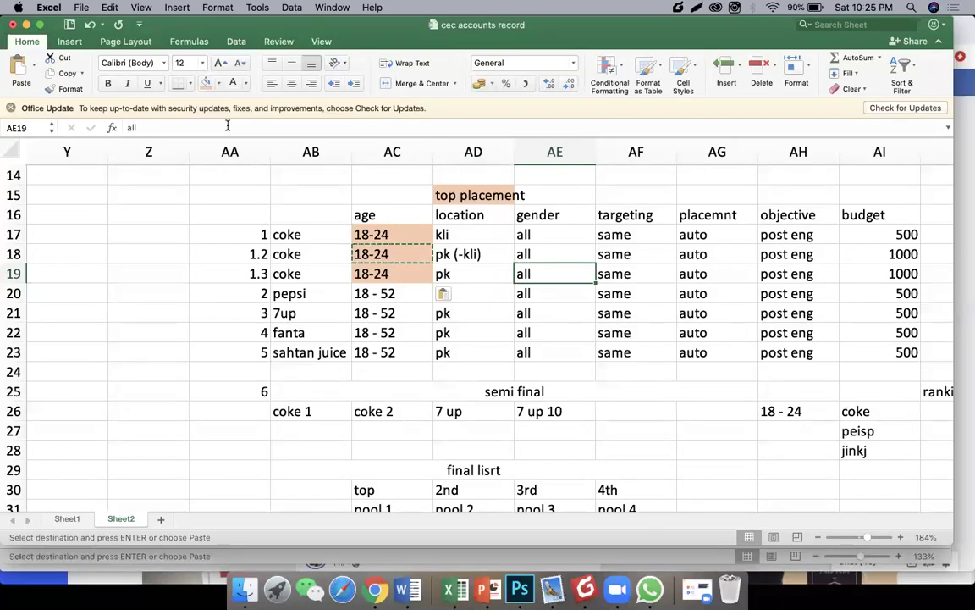
pyautogui.write('Women')
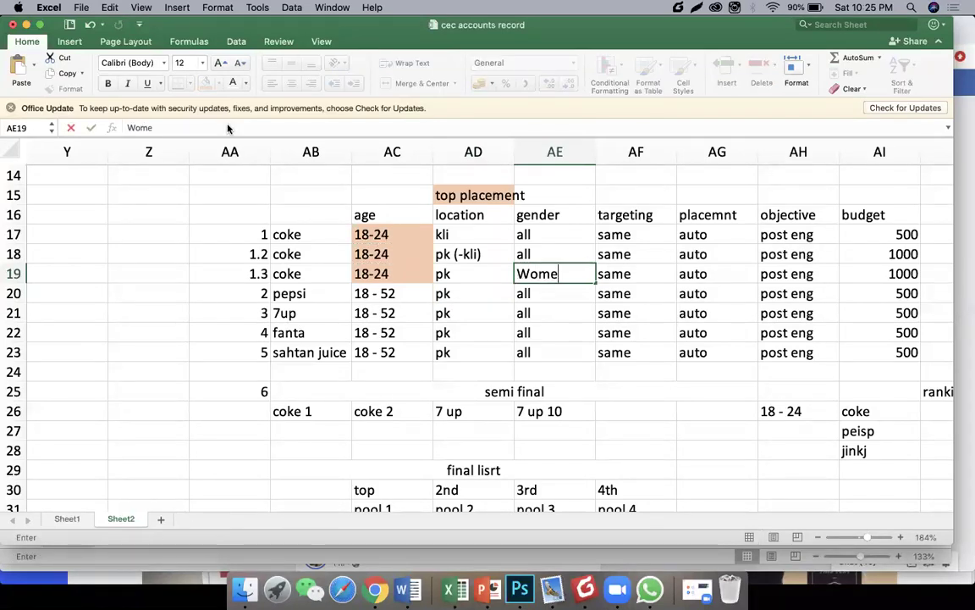
pyautogui.press('Return')
# Step: Set the gender of the first two coke entries in AE17 and AE18 to "male"
pyautogui.press('Up')
pyautogui.press('Up')
pyautogui.write('m')
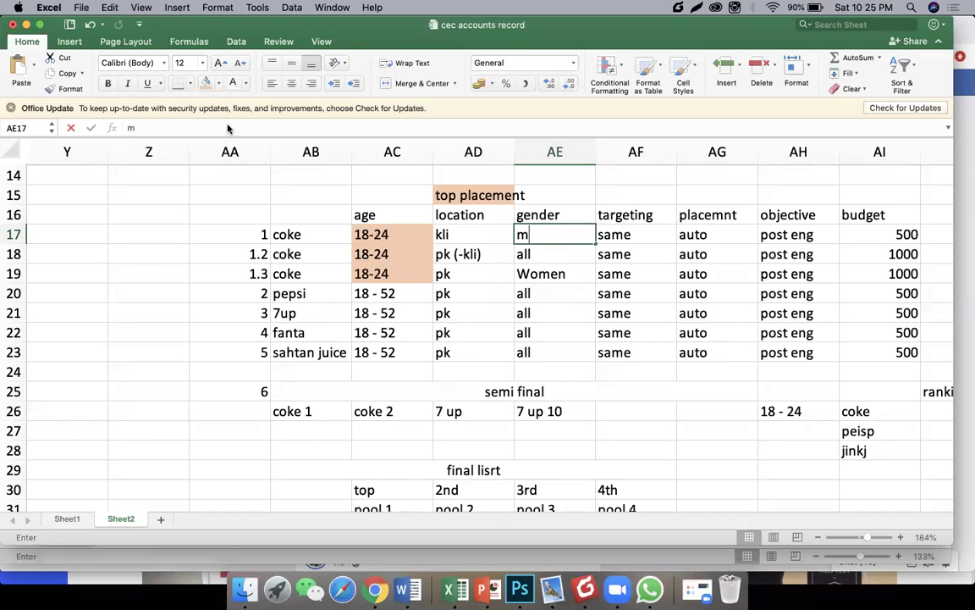
pyautogui.write('ale')
pyautogui.press('Return')
pyautogui.write('mal')
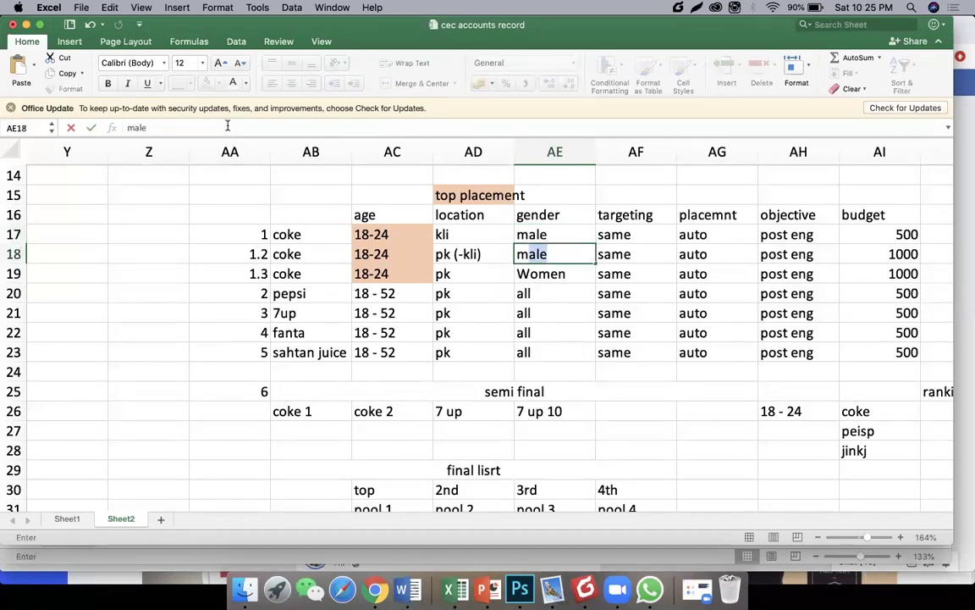
pyautogui.press('Return')
# Step: Copy the location "kli" from AD17 to the third coke entry in AD19
pyautogui.press('Left')
pyautogui.press('Up')
pyautogui.press('Up')
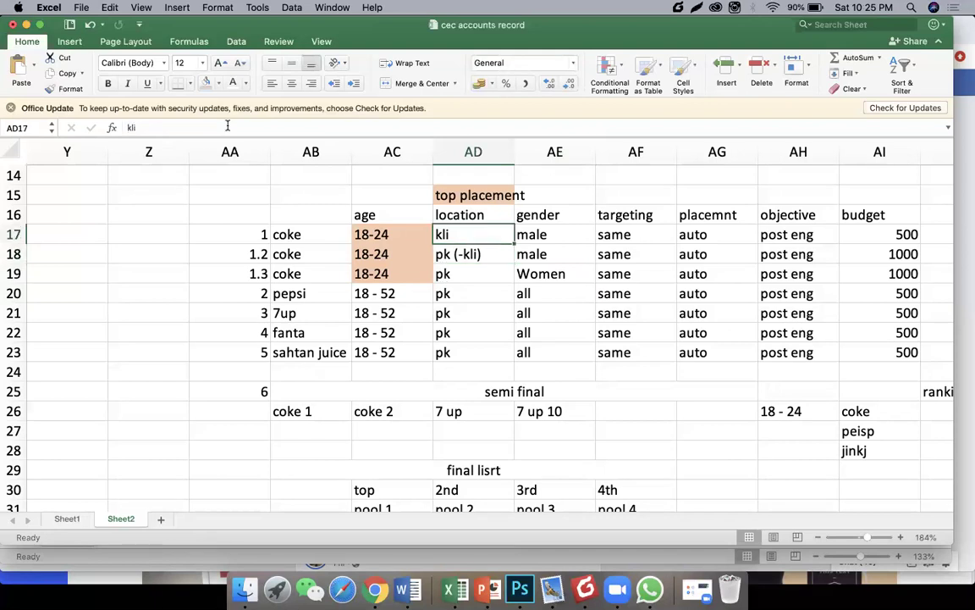
pyautogui.press('Down')
pyautogui.press('Down')
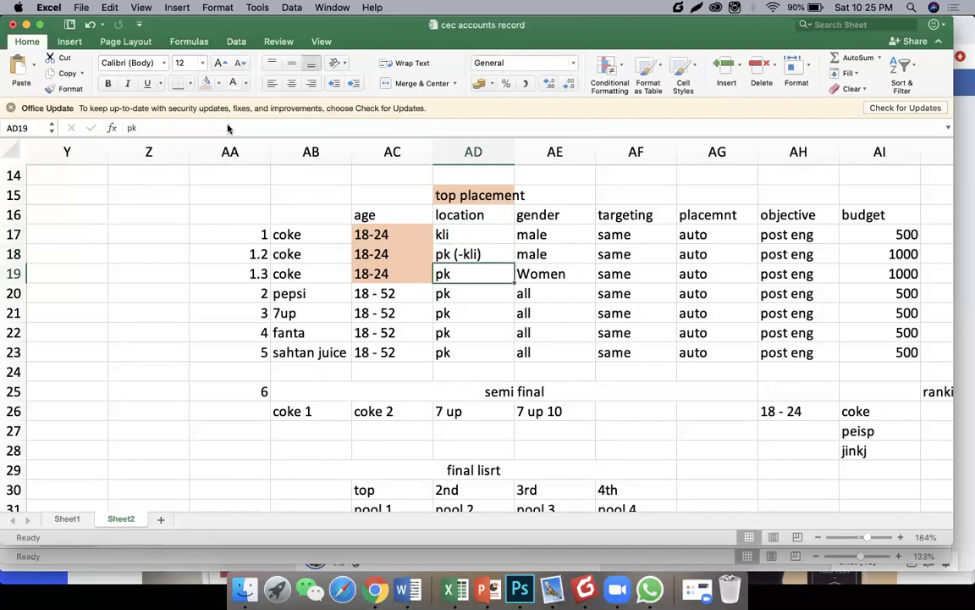
pyautogui.press('Up')
pyautogui.press('Up')
pyautogui.press('super+c')
pyautogui.press('Down')
pyautogui.press('Down')
pyautogui.press('super+v')
pyautogui.press('Down')
pyautogui.press('Down')
pyautogui.press('Left')
pyautogui.press('Up')
pyautogui.press('Up')
pyautogui.press('Up')
pyautogui.press('Up')
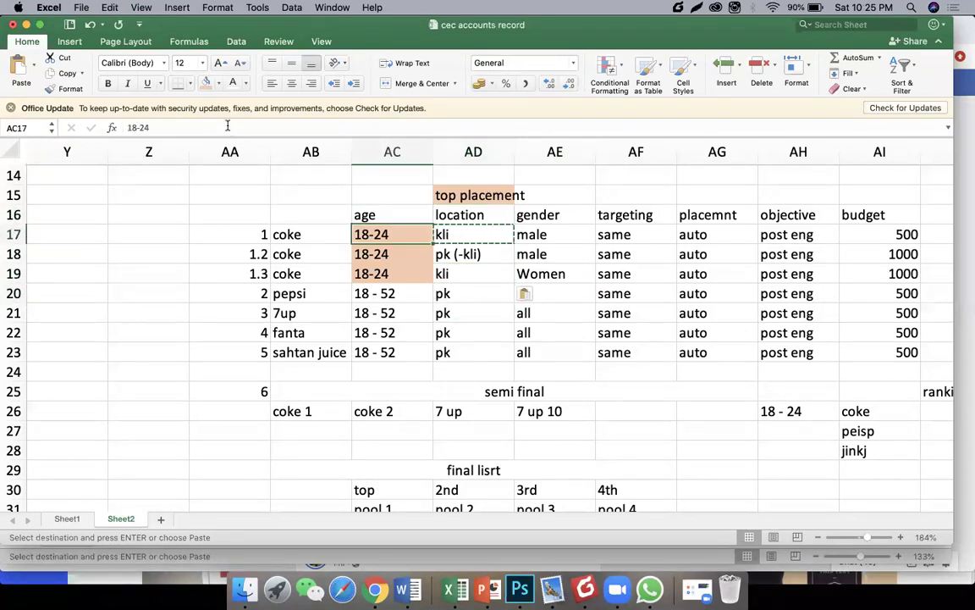
# Step: Review the age, location and gender values of the three coke entries in rows 17 to 19, ending at the pepsi row
pyautogui.hotkey('shift', 'Right')
pyautogui.press('Down')
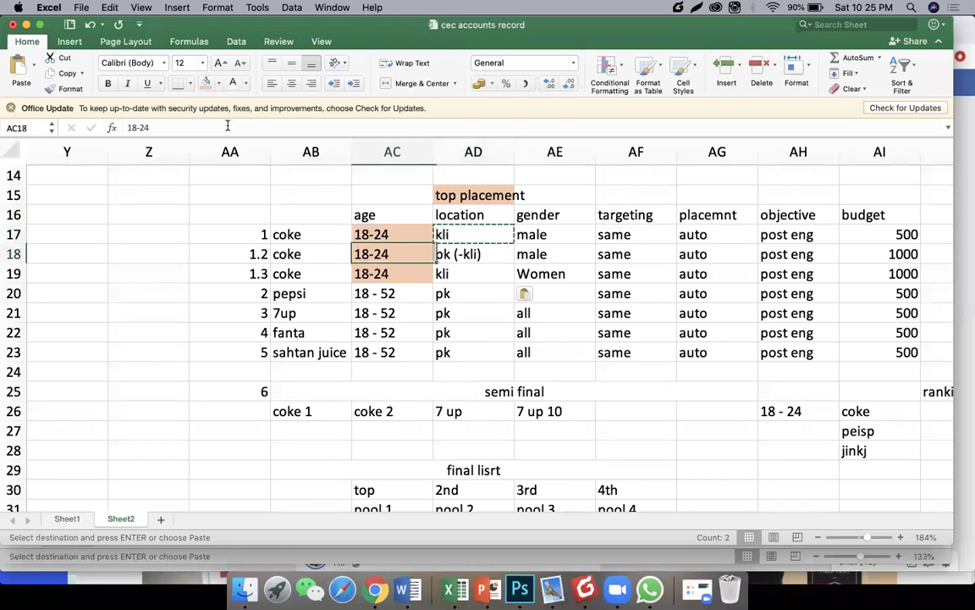
pyautogui.press('Right')
pyautogui.press('Right')
pyautogui.press('Left')
pyautogui.press('Left')
pyautogui.press('Right')
pyautogui.press('Down')
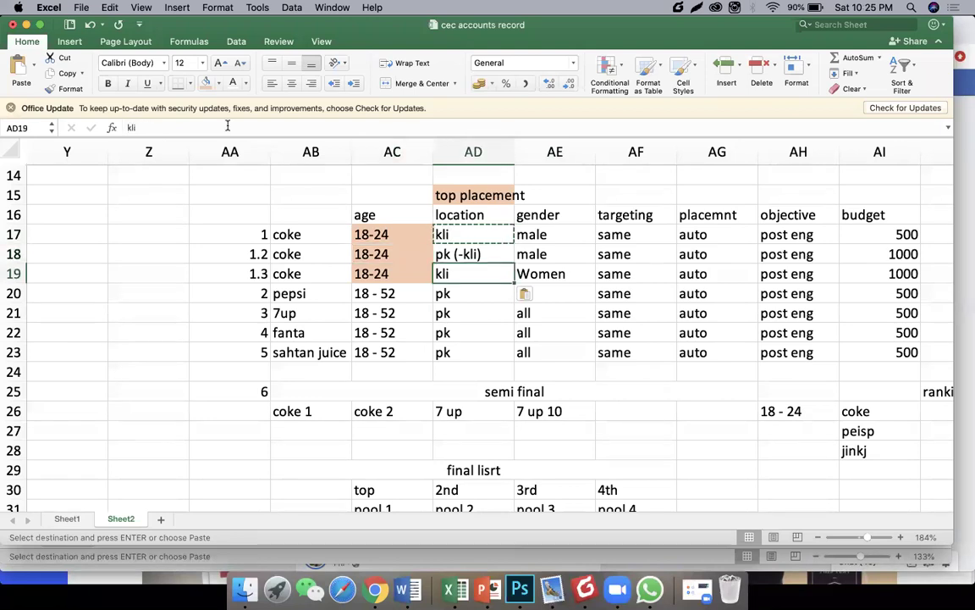
pyautogui.press('Left')
pyautogui.press('Right')
pyautogui.press('Right')
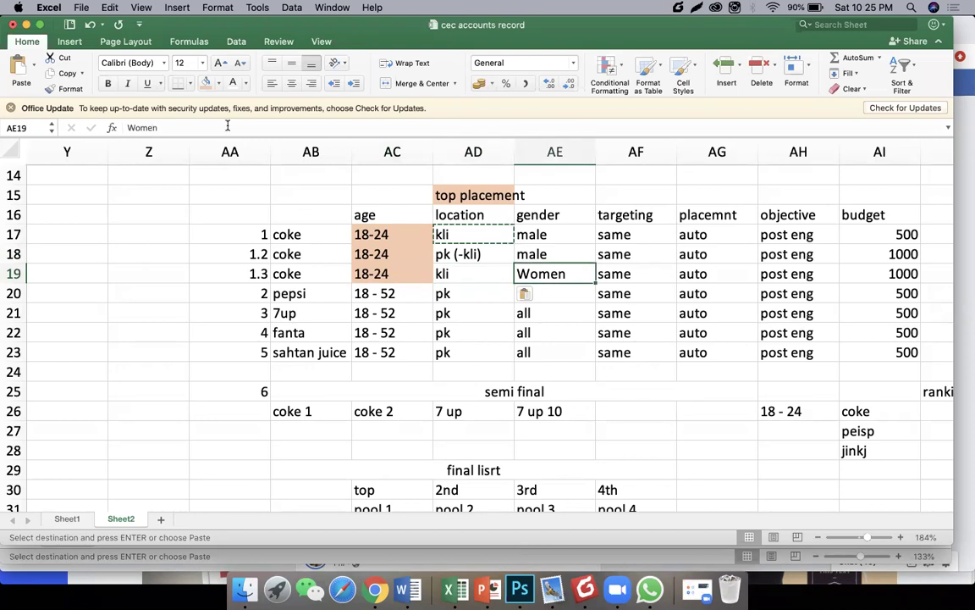
pyautogui.press('Right')
pyautogui.press('Down')
pyautogui.press('Left')
pyautogui.press('Left')
pyautogui.press('Left')
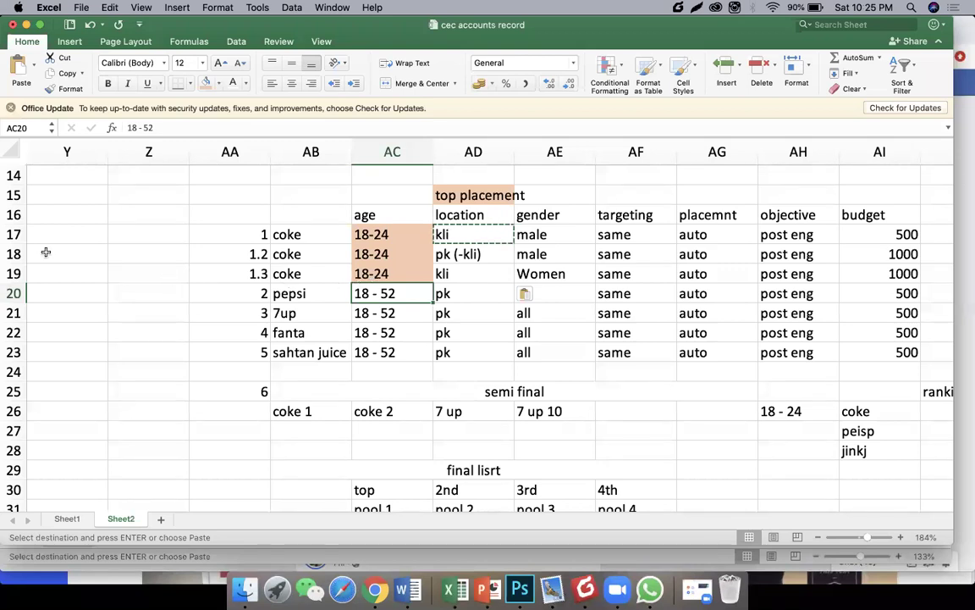
# Step: Insert a row above row 19 and copy "coke" and the 18-24 age range from the row below into AB19 and AC19
pyautogui.rightClick(18, 275)
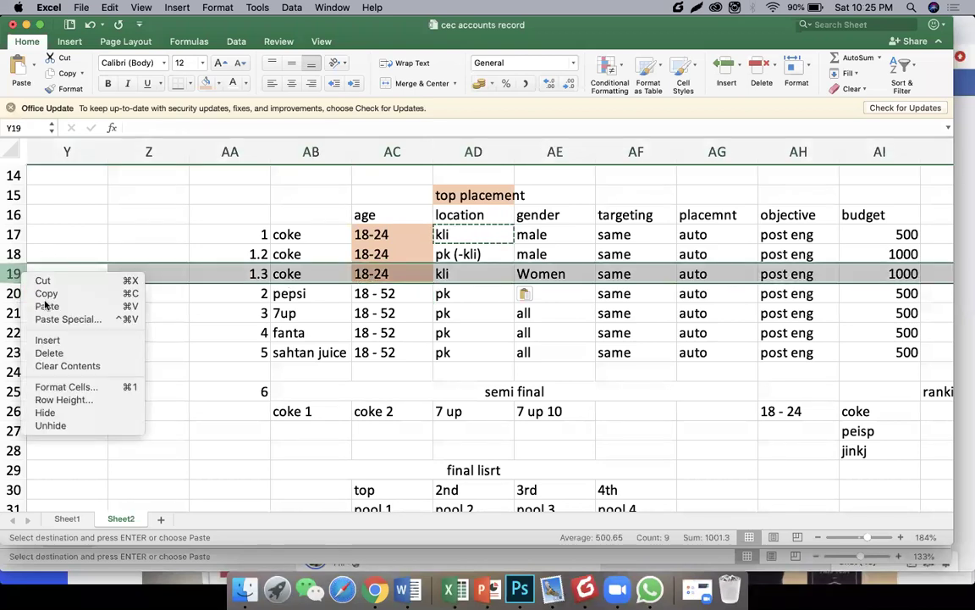
pyautogui.click(88, 339)
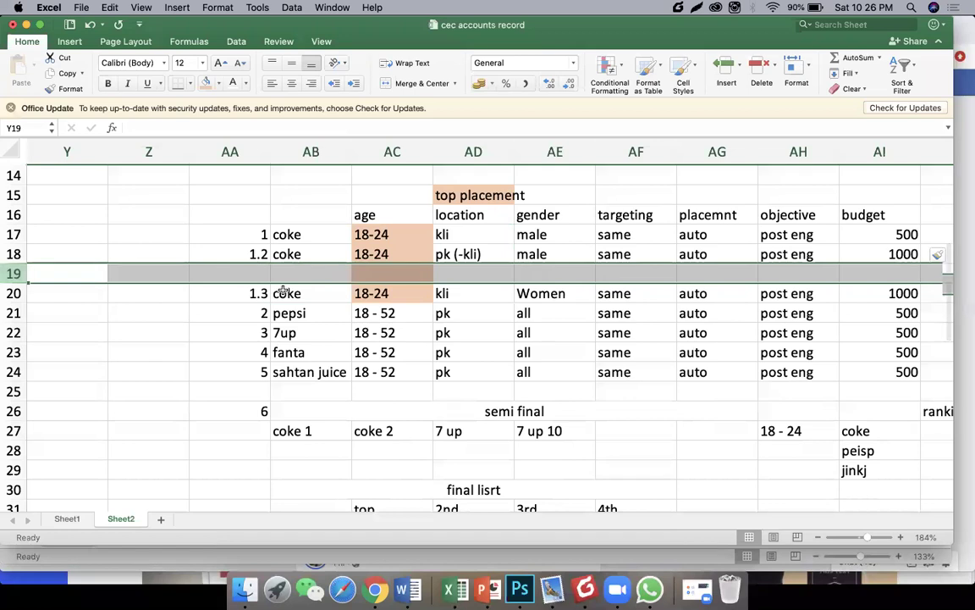
pyautogui.click(282, 292)
pyautogui.hotkey('shift', 'Right')
pyautogui.hotkey('ctrl', 'c')
pyautogui.press('Up')
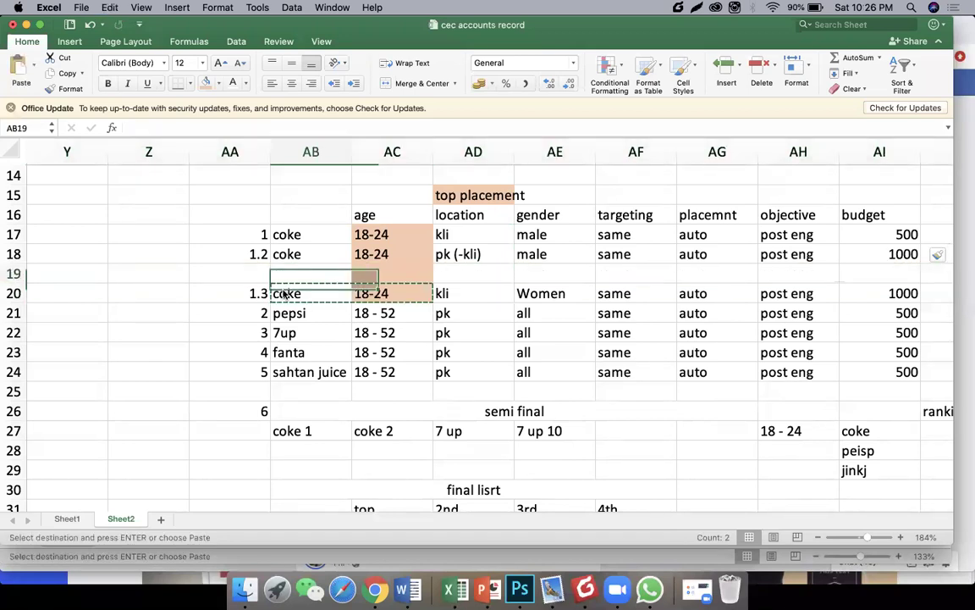
pyautogui.hotkey('ctrl', 'v')
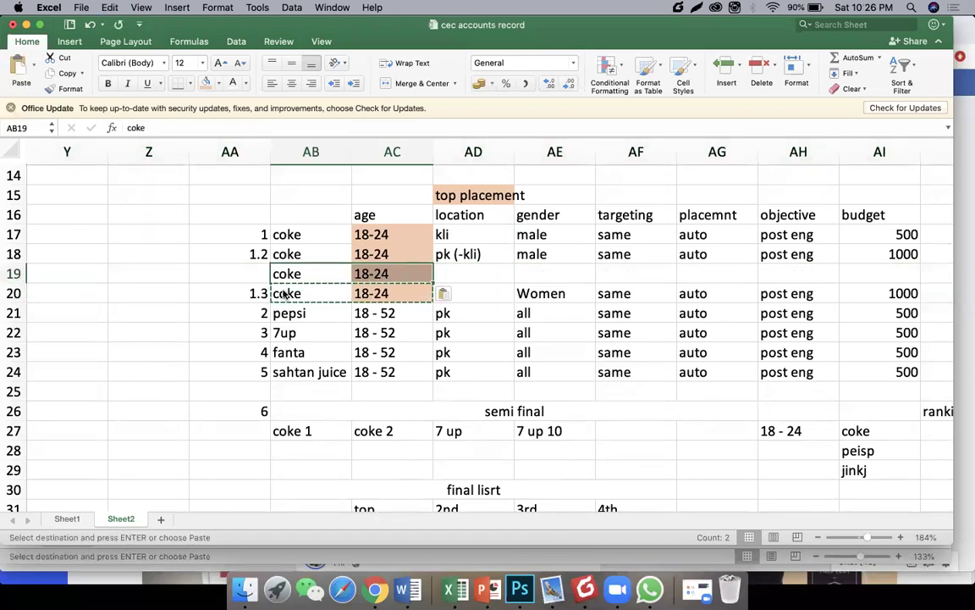
# Step: Copy the number 1.3 from AA20 to AA19, and renumber the coke entry in AA20 as 1.4
pyautogui.press('Down')
pyautogui.press('Left')
pyautogui.press('super+c')
pyautogui.press('Up')
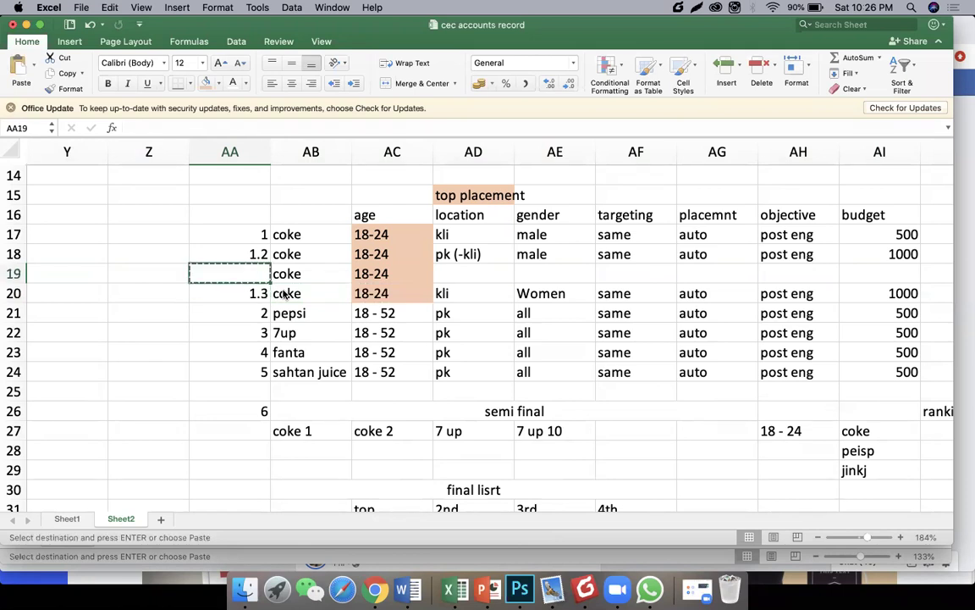
pyautogui.press('Down')
pyautogui.press('Up')
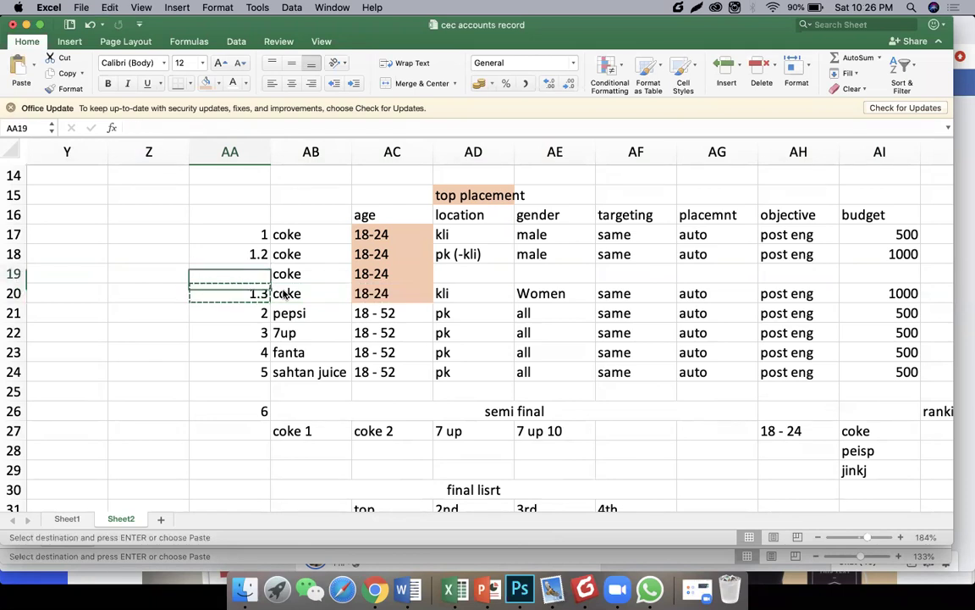
pyautogui.press('super+v')
pyautogui.press('Down')
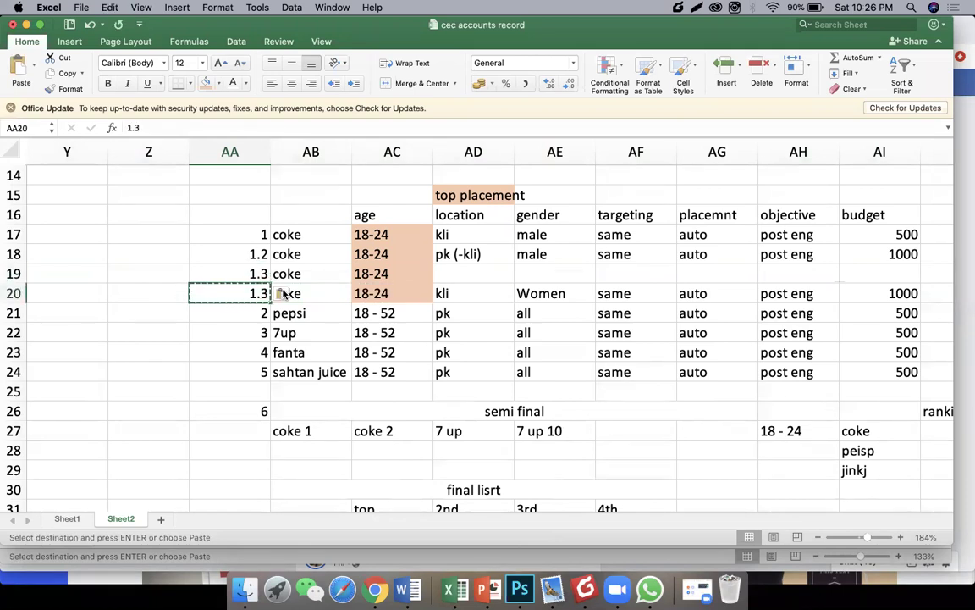
pyautogui.write('1.4')
# Step: Copy the location "kli" from AD20 to the new coke entry in AD19
pyautogui.press('Right')
pyautogui.press('Right')
pyautogui.press('Right')
pyautogui.press('Up')
pyautogui.press('Down')
pyautogui.press('cmd+c')
pyautogui.press('Up')
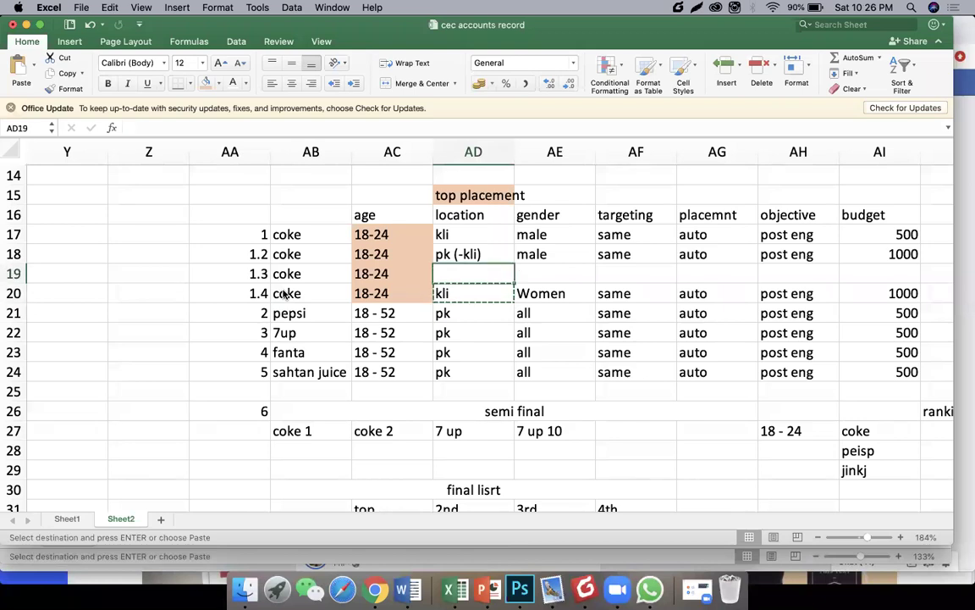
pyautogui.press('cmd+v')
# Step: Copy the gender "Women" from AE20 to the new coke entry in AE19
pyautogui.press('Down')
pyautogui.press('Right')
pyautogui.press('cmd+c')
pyautogui.press('Up')
pyautogui.press('cmd+v')
# Step: Set the placement of coke entry 1.3 in AG19 to "mob" and of entry 1.4 in AG20 to "insta"
pyautogui.press('Right')
pyautogui.press('Right')
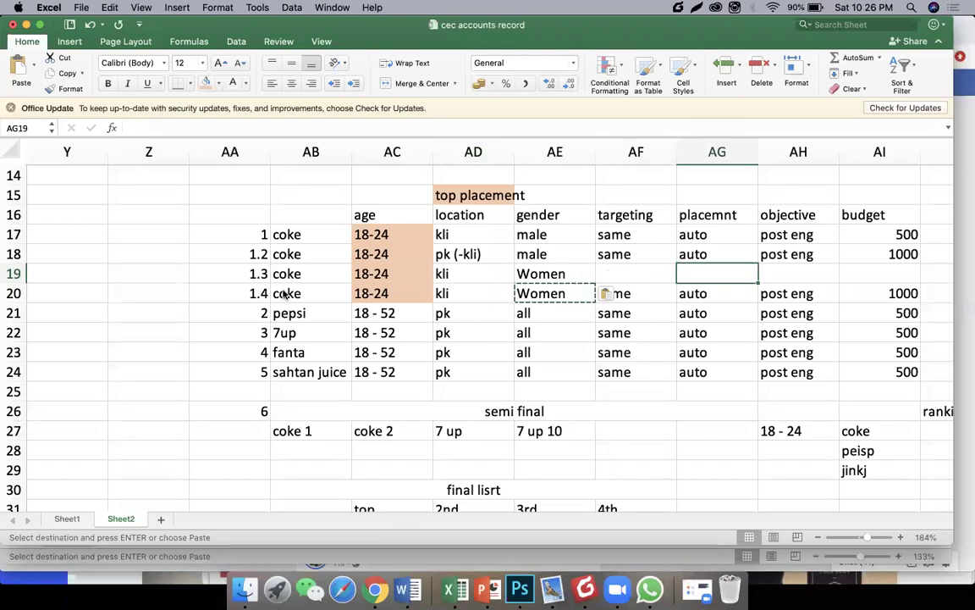
pyautogui.write('mob')
pyautogui.press('Return')
pyautogui.write('insta')
pyautogui.press('Return')
pyautogui.press('Up')
pyautogui.press('Up')
pyautogui.press('Down')
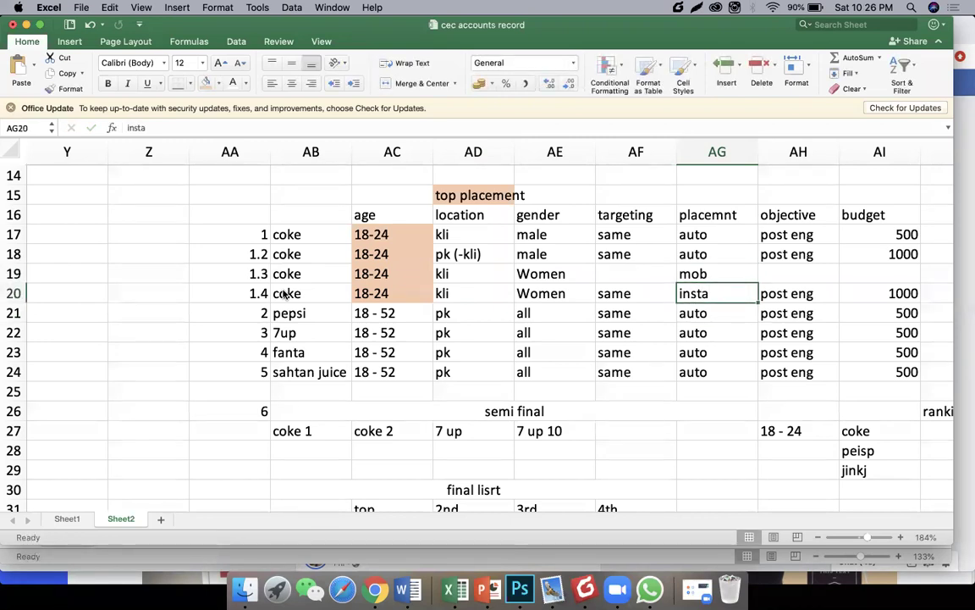
# Step: Select the four coke entries from name through placement, AB17:AG20, to examine how their targeting differs
pyautogui.press('Left')
pyautogui.press('Left')
pyautogui.press('Left')
pyautogui.press('Left')
pyautogui.press('Left')
pyautogui.press('Left')
pyautogui.press('Up')
pyautogui.press('Up')
pyautogui.press('Right')
pyautogui.press('Up')
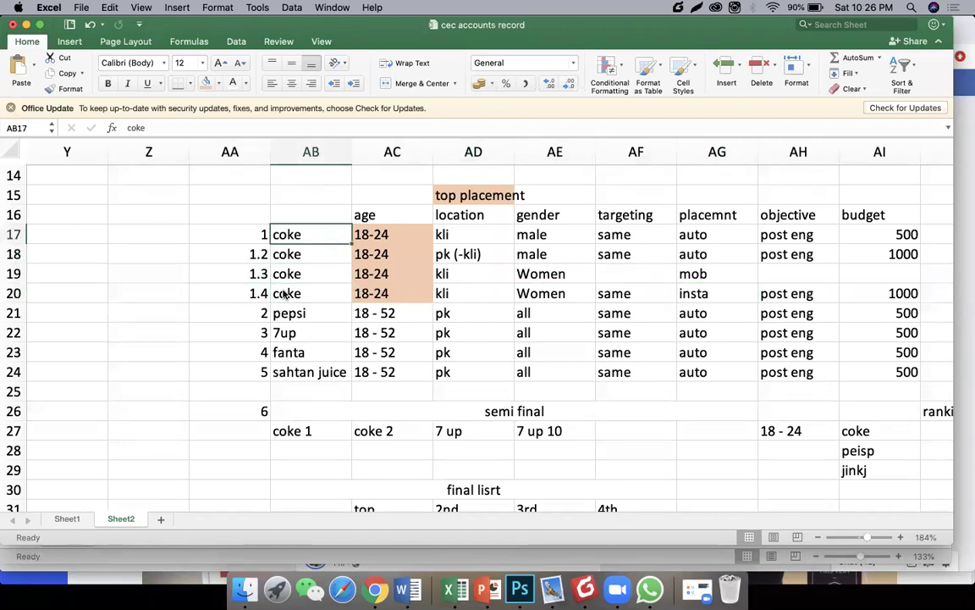
pyautogui.hotkey('shift', 'Right')
pyautogui.hotkey('shift', 'Right')
pyautogui.hotkey('shift', 'Right')
pyautogui.hotkey('shift', 'Right')
pyautogui.hotkey('shift', 'Right')
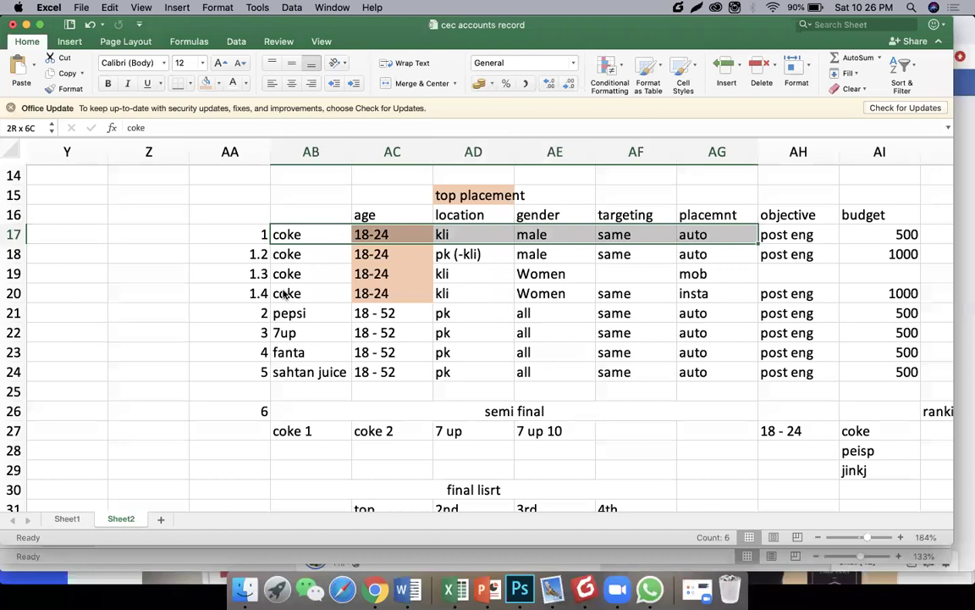
pyautogui.hotkey('shift', 'Down')
pyautogui.hotkey('shift', 'Down')
pyautogui.hotkey('shift', 'Down')
pyautogui.hotkey('shift', 'Down')
pyautogui.hotkey('shift', 'Up')
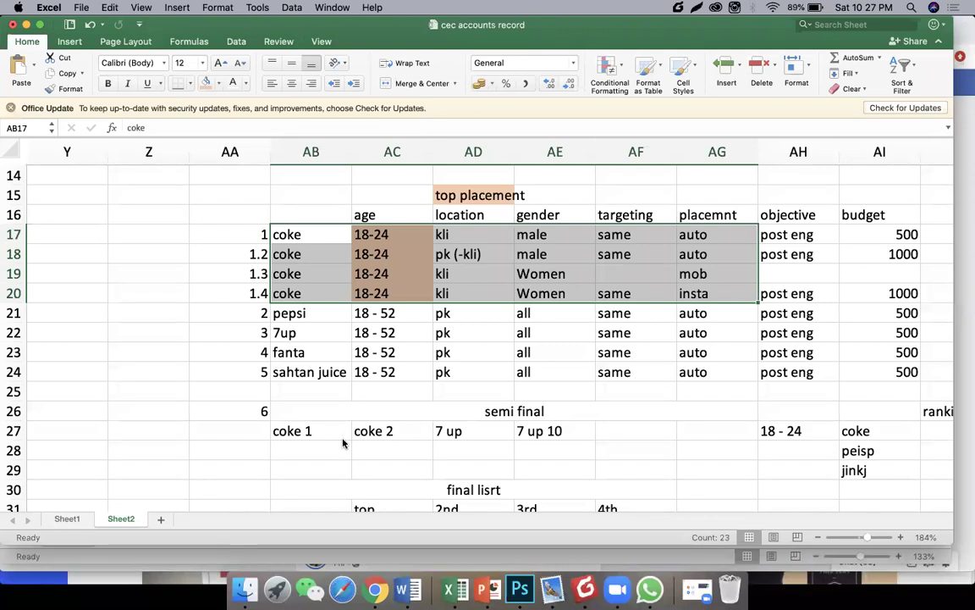
# Step: Select the column headings from age through objective, AC16:AH16, to examine the targeting criteria
pyautogui.hscroll(2, 342, 440)
pyautogui.click(326, 218)
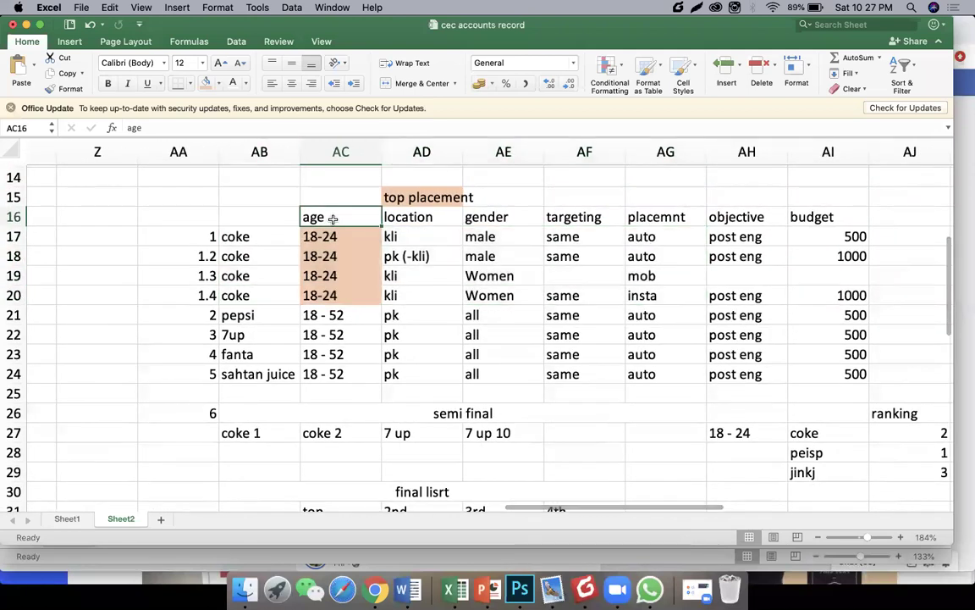
pyautogui.hotkey('shift', 'Right')
pyautogui.hotkey('shift', 'Right')
pyautogui.hotkey('shift', 'Right')
pyautogui.hotkey('shift', 'Right')
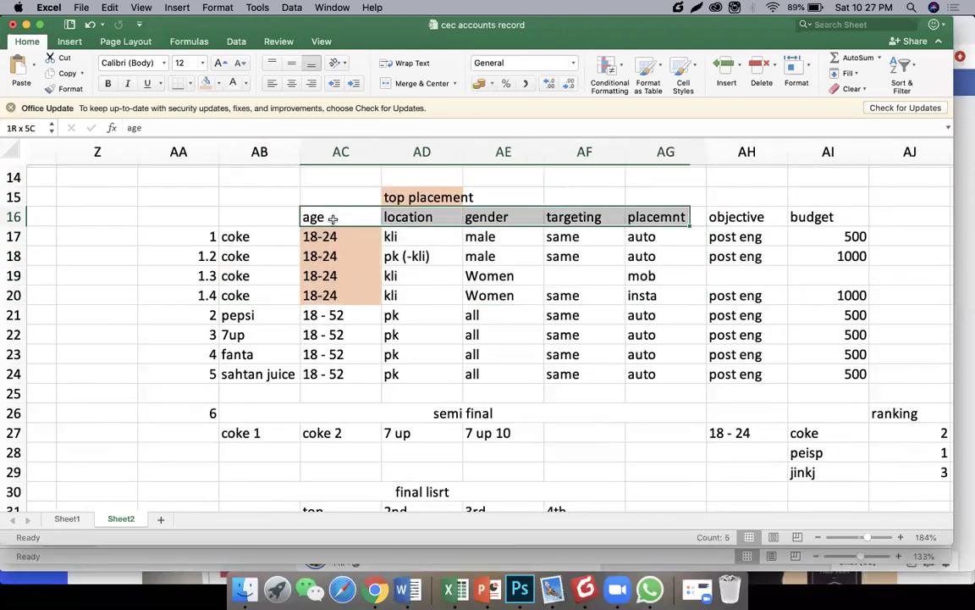
pyautogui.hotkey('shift', 'Right')
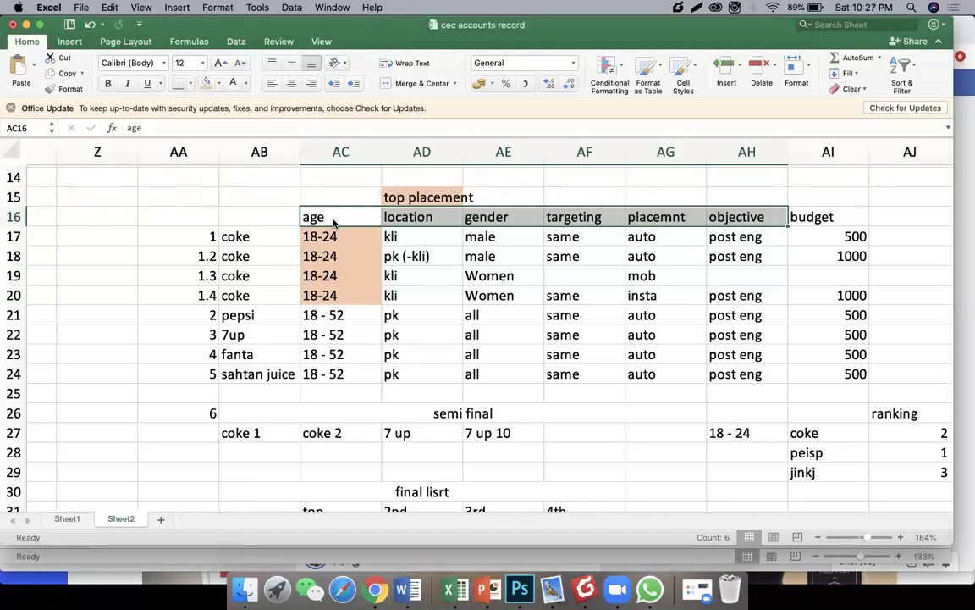
# Step: Examine the age, location, gender, targeting and placement settings of the first coke entry in row 17
pyautogui.click(334, 221)
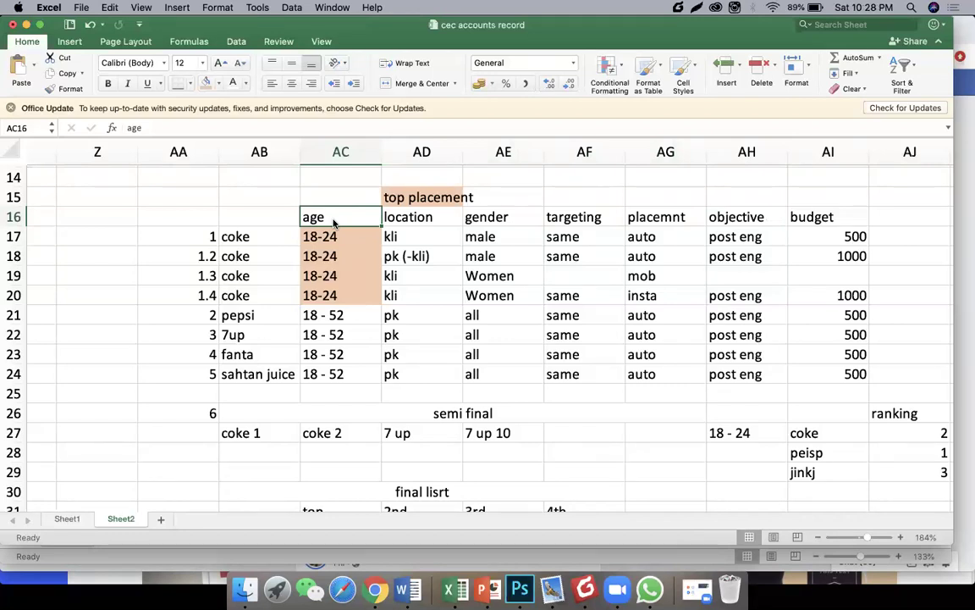
pyautogui.press('Up')
pyautogui.press('Up')
pyautogui.press('Up')
pyautogui.press('Down')
pyautogui.press('Down')
pyautogui.press('Down')
pyautogui.press('Down')
pyautogui.press('Right')
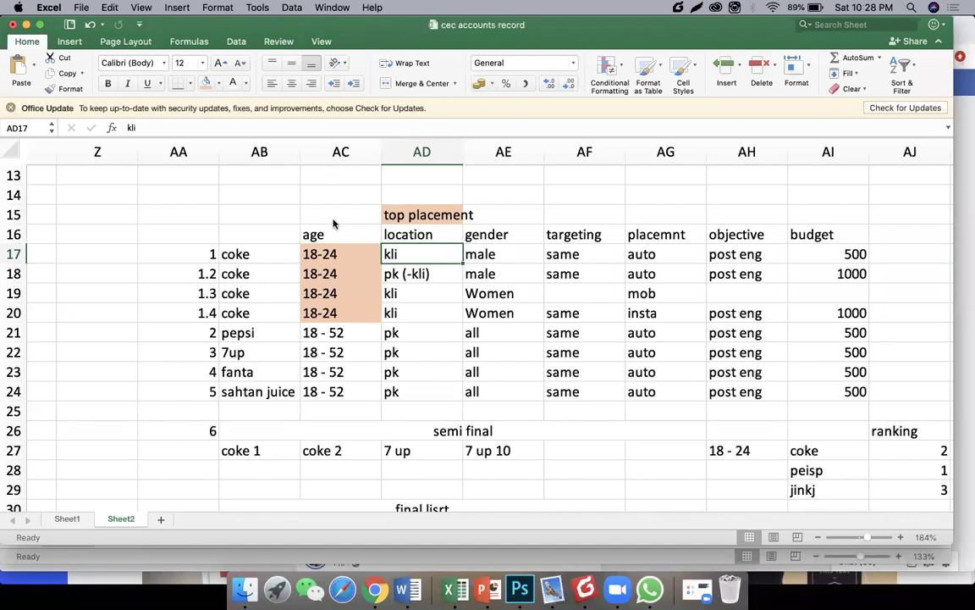
pyautogui.press('Right')
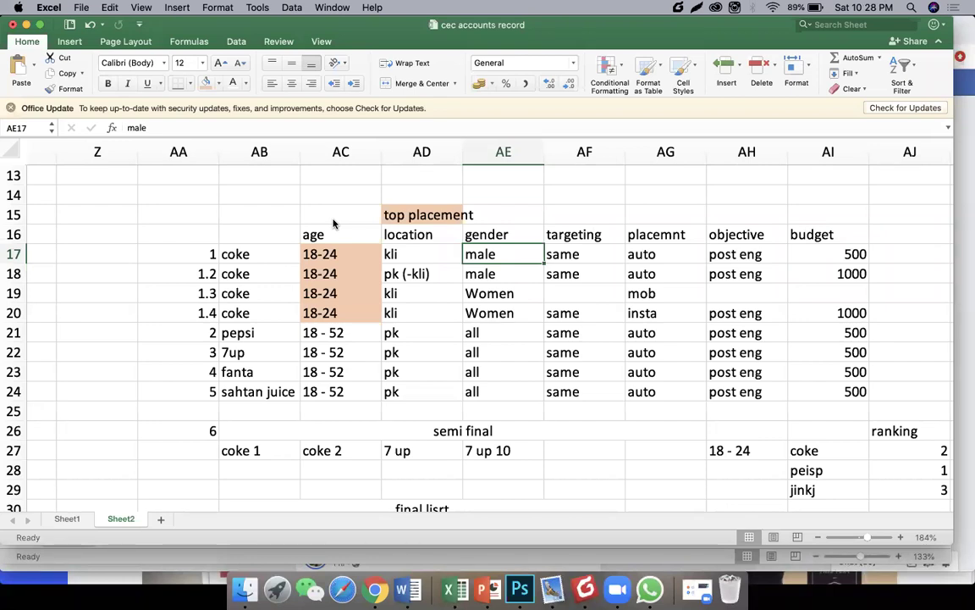
pyautogui.press('Right')
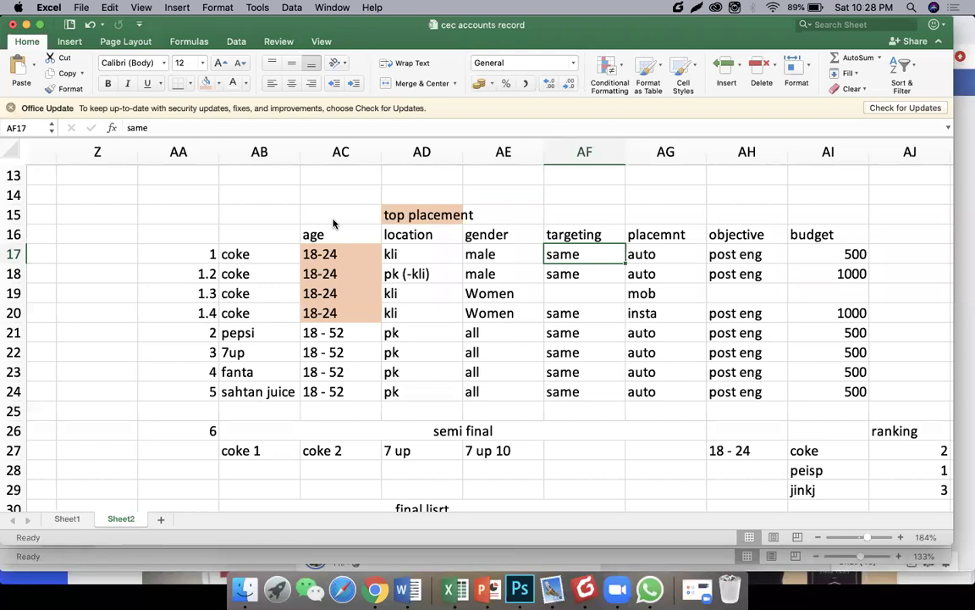
pyautogui.press('Right')
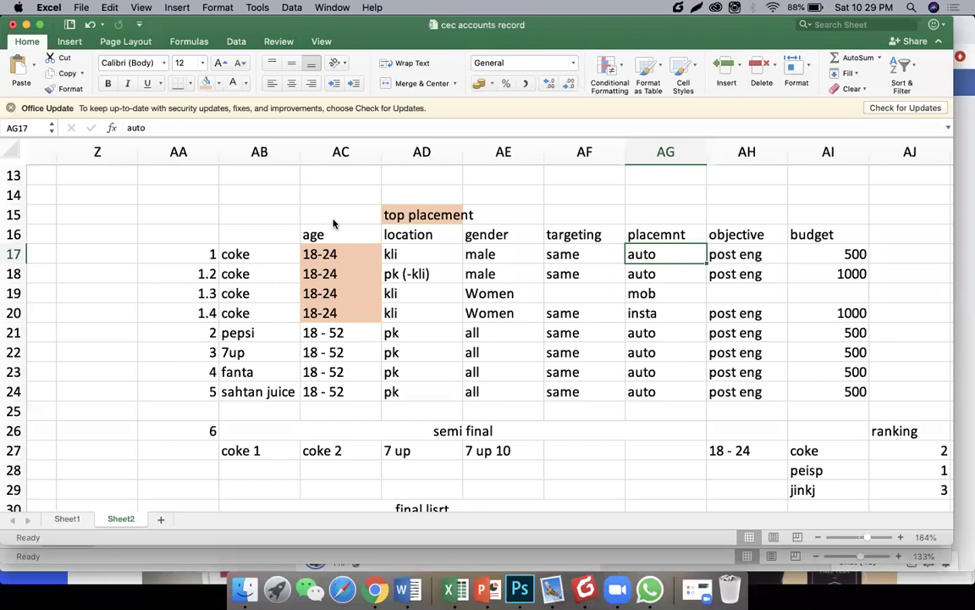
# Step: Highlight the first coke entry's settings from age to objective, cells AC17 to AH17, with a light gold fill
pyautogui.press('Left')
pyautogui.press('Left')
pyautogui.press('Left')
pyautogui.press('Left')
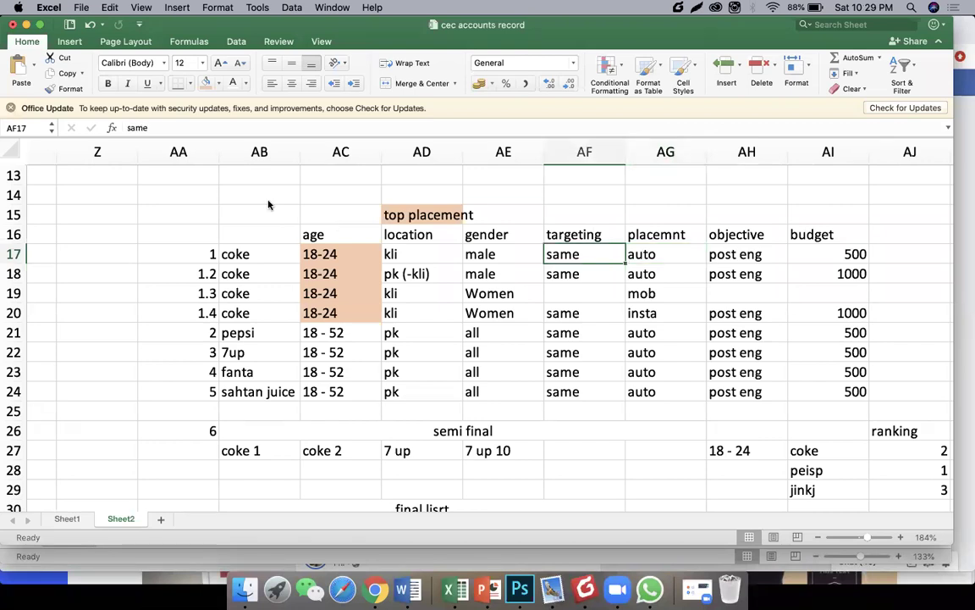
pyautogui.hotkey('shift', 'Right')
pyautogui.hotkey('shift', 'Right')
pyautogui.hotkey('shift', 'Right')
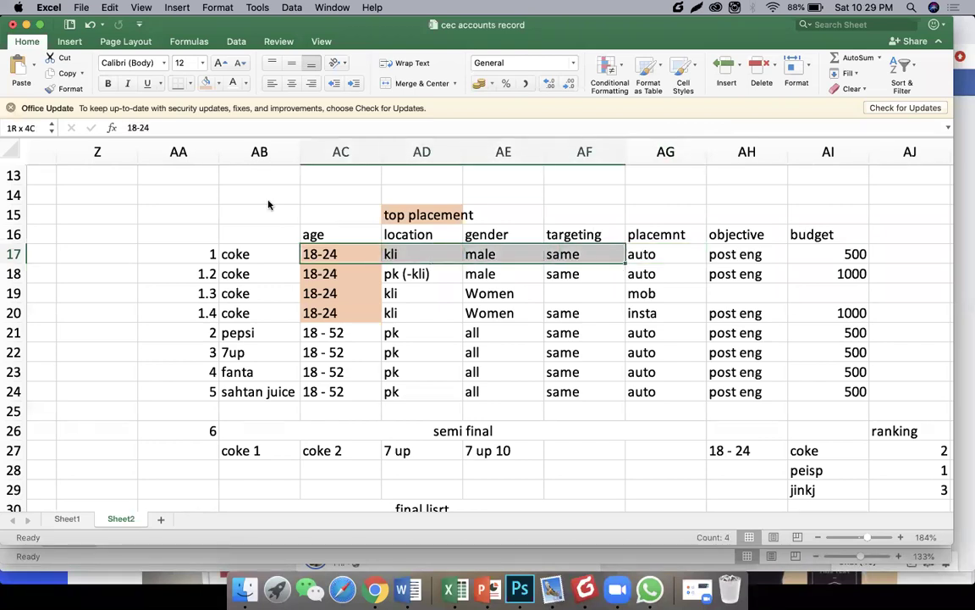
pyautogui.hotkey('shift', 'Left')
pyautogui.hotkey('shift', 'Right')
pyautogui.hotkey('shift', 'Right')
pyautogui.hotkey('shift', 'Right')
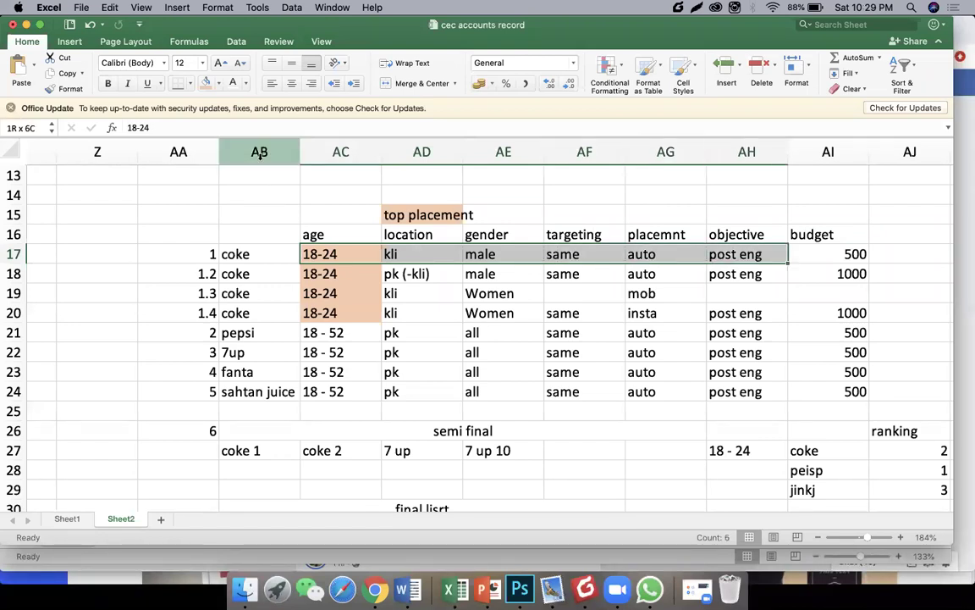
pyautogui.click(218, 83)
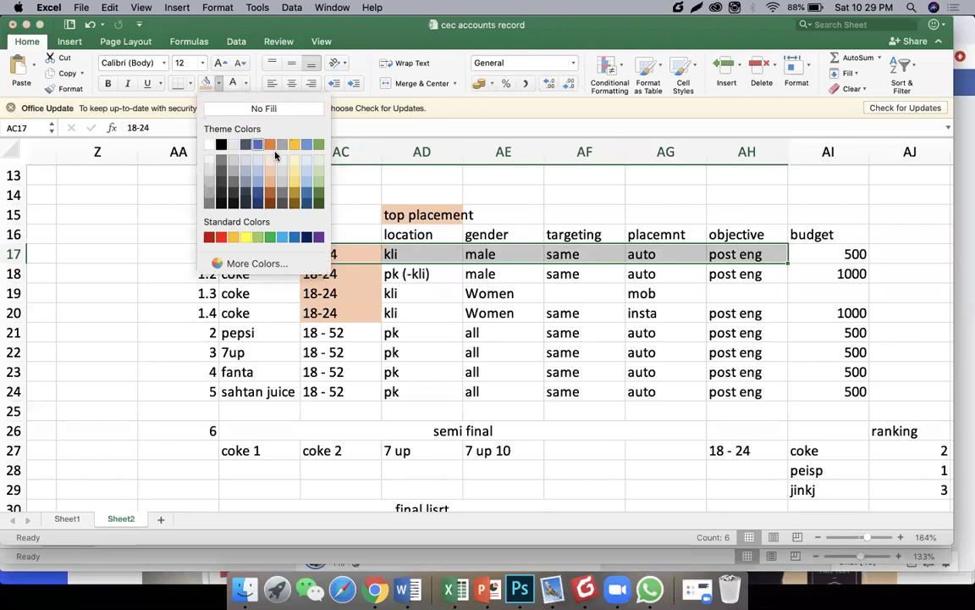
pyautogui.click(293, 173)
pyautogui.click(142, 366)
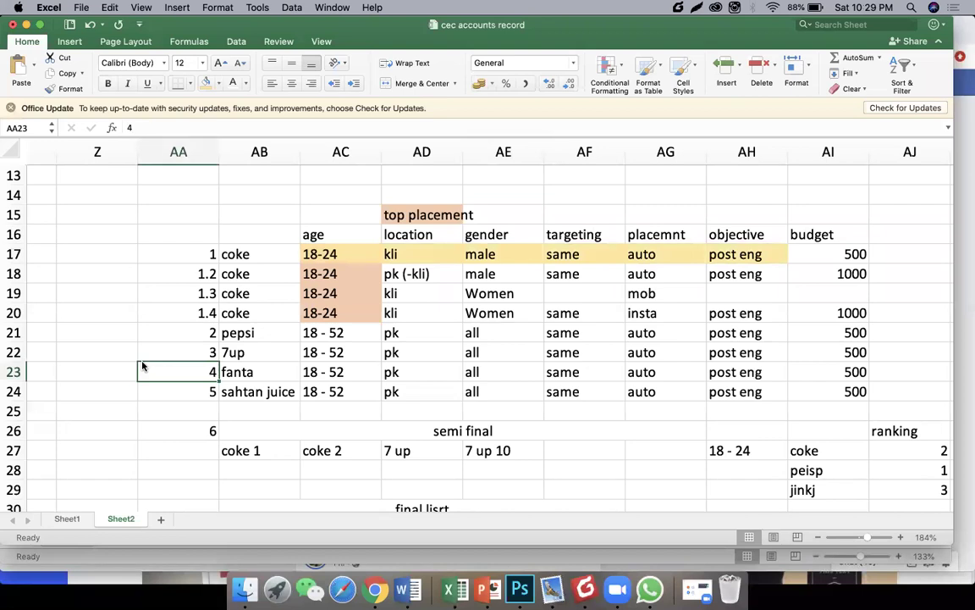
# Step: Enter 100,000 in empty cell AO17, well clear of the budget column, as the first figure of a new list
pyautogui.click(762, 241)
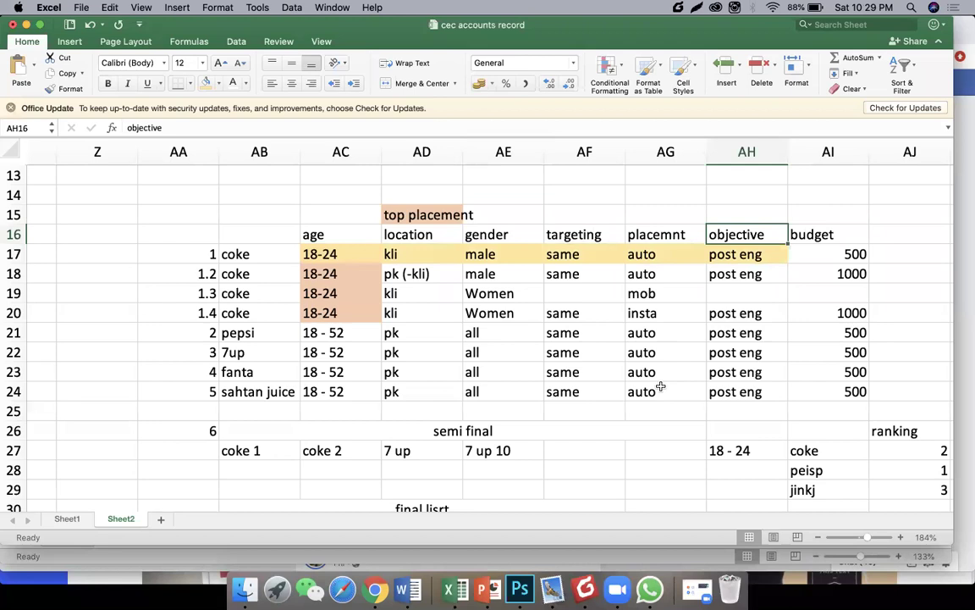
pyautogui.hscroll(8, 667, 375)
pyautogui.click(600, 240)
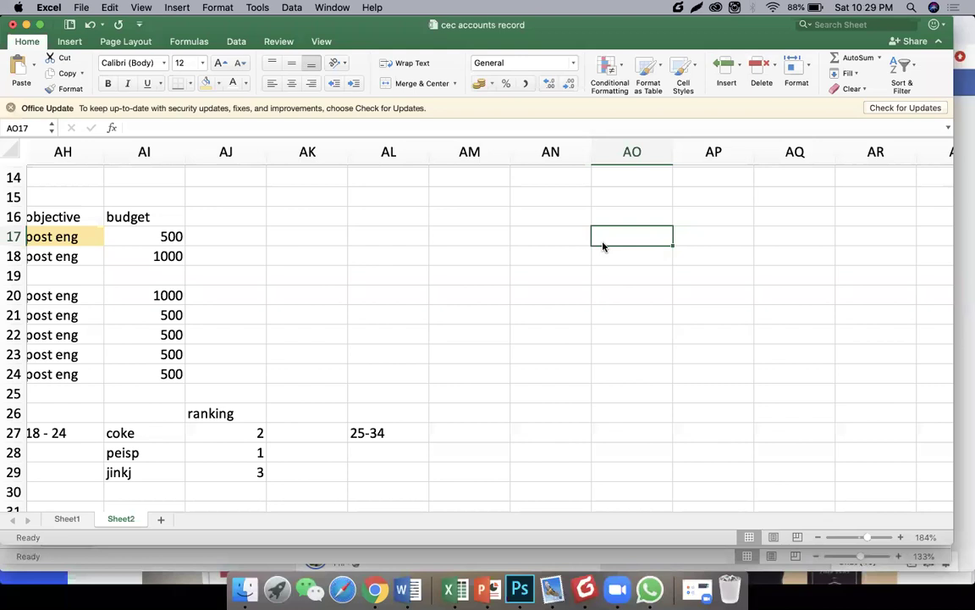
pyautogui.write('10')
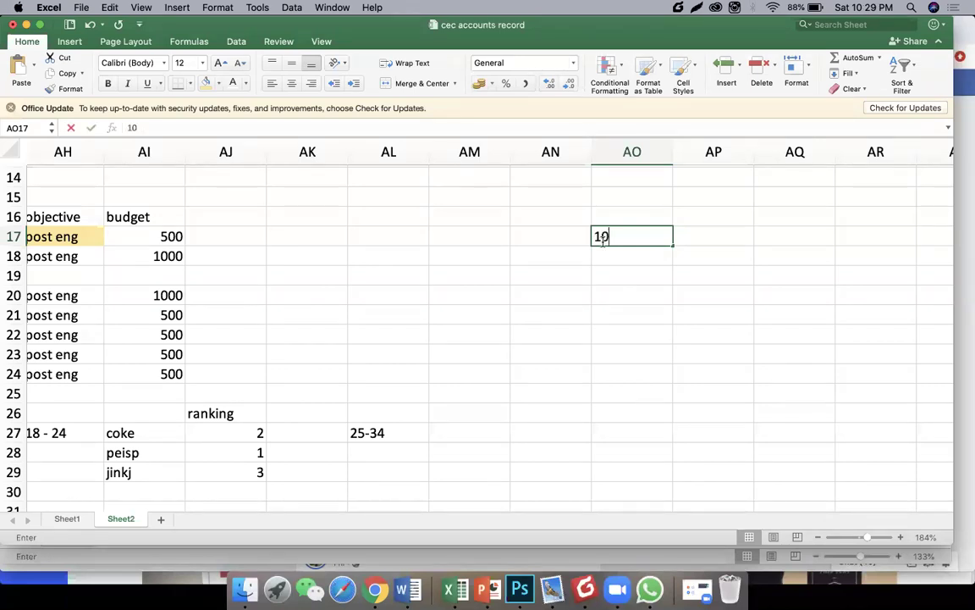
pyautogui.write('0,000')
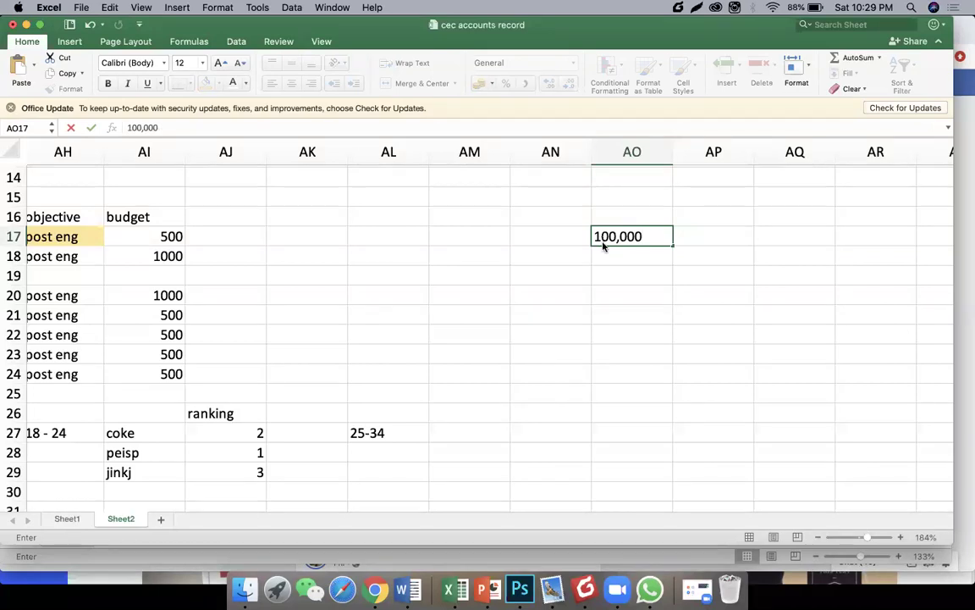
pyautogui.press('Return')
# Step: Add the label post in cell AP18 and the figure 80,000 beside it in AO18
pyautogui.press('Right')
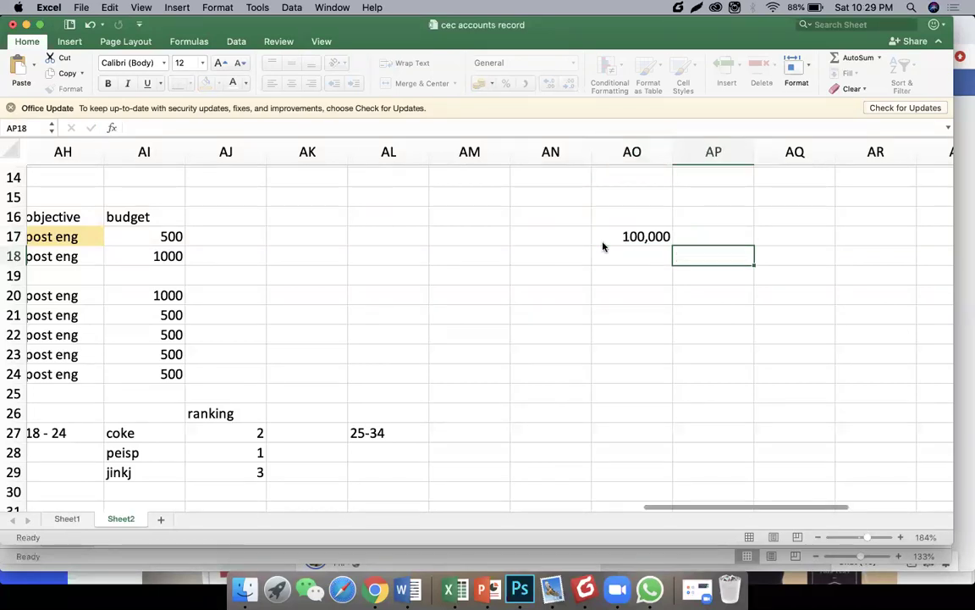
pyautogui.write('pot')
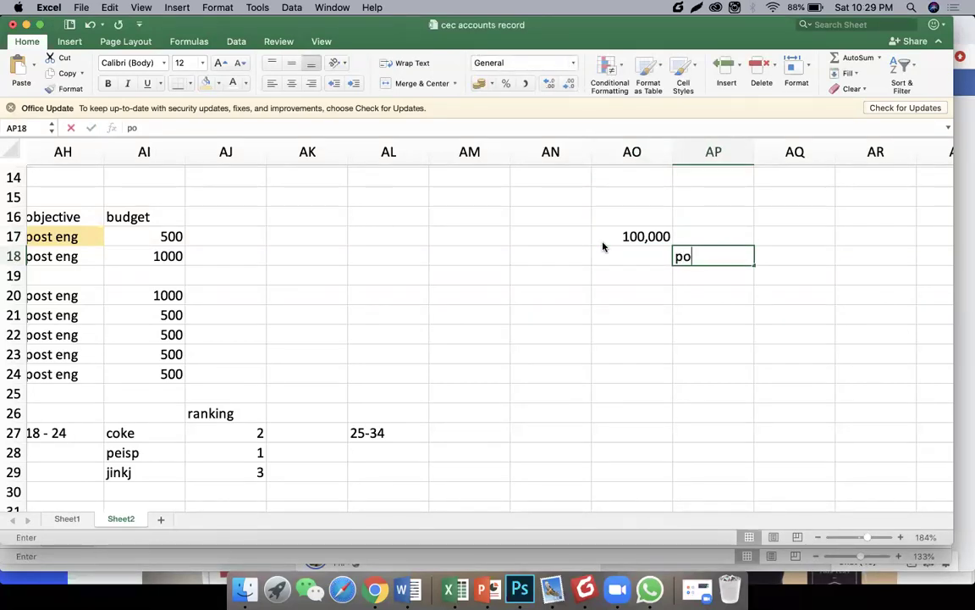
pyautogui.press('BackSpace')
pyautogui.write('st')
pyautogui.press('Return')
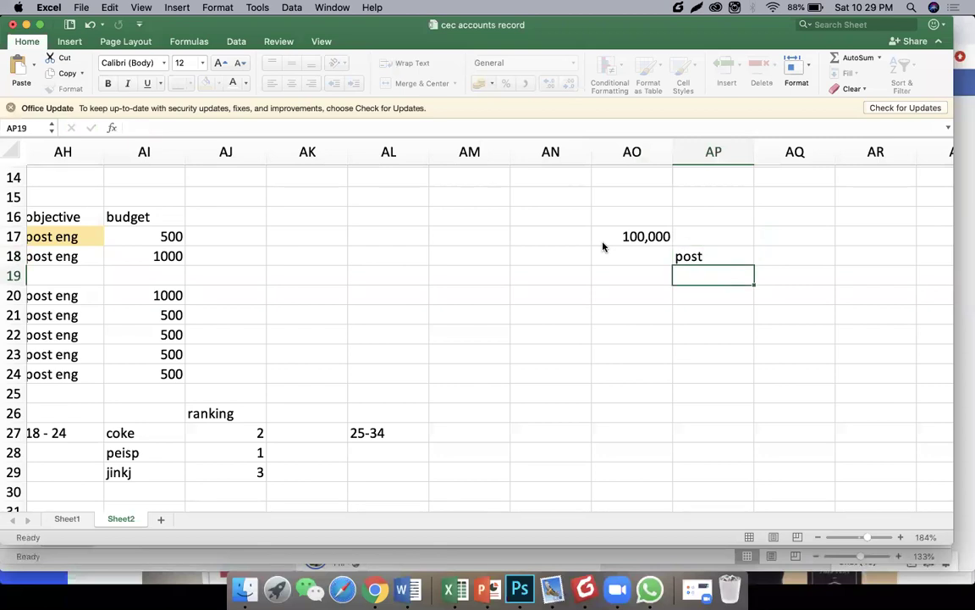
pyautogui.press('Up')
pyautogui.press('Left')
pyautogui.write('80,000')
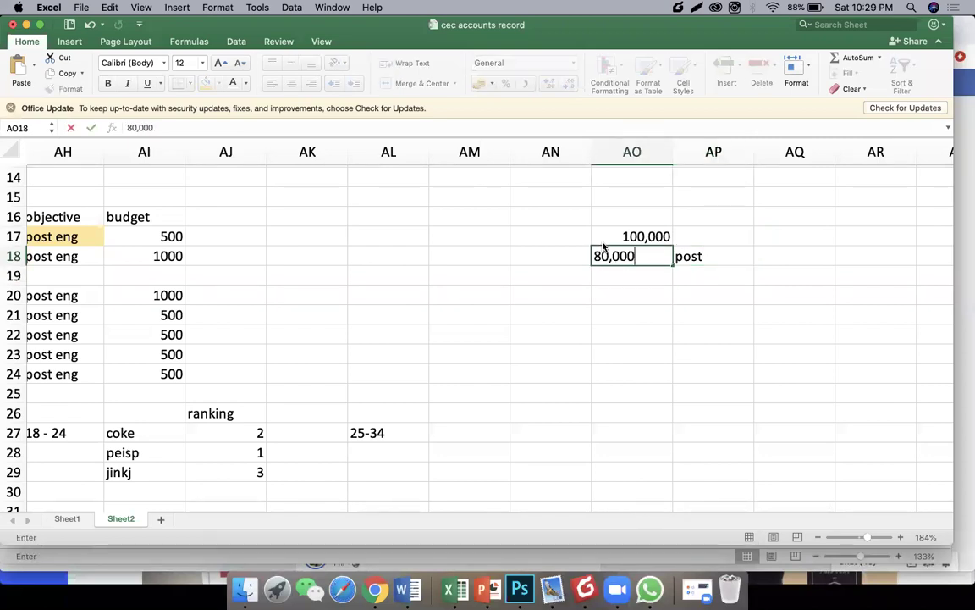
pyautogui.press('Return')
# Step: Add the label pak in cell AP19 and the figure 30,000 beside it in AO19
pyautogui.press('Right')
pyautogui.write('pak')
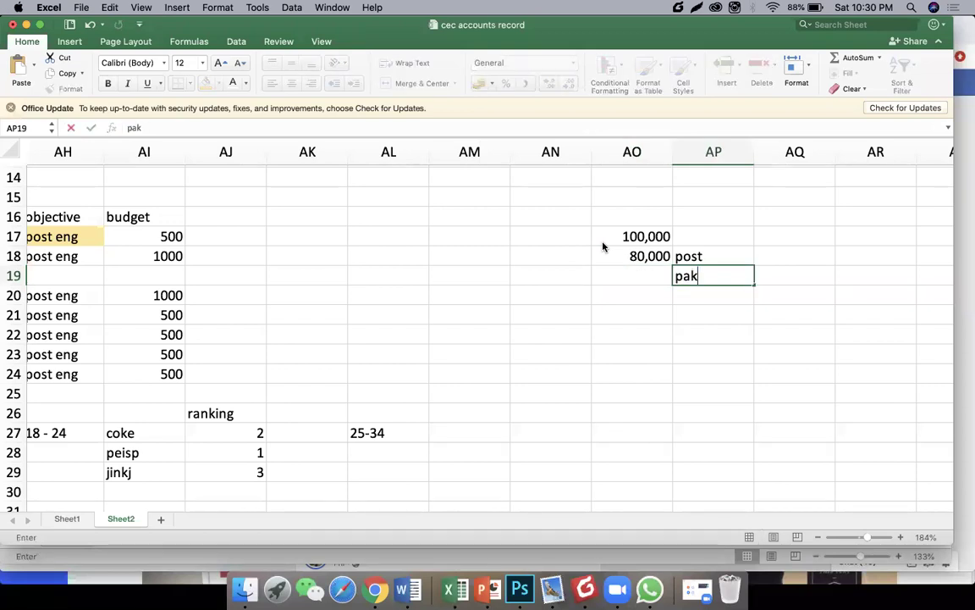
pyautogui.press('Return')
pyautogui.press('Up')
pyautogui.press('Left')
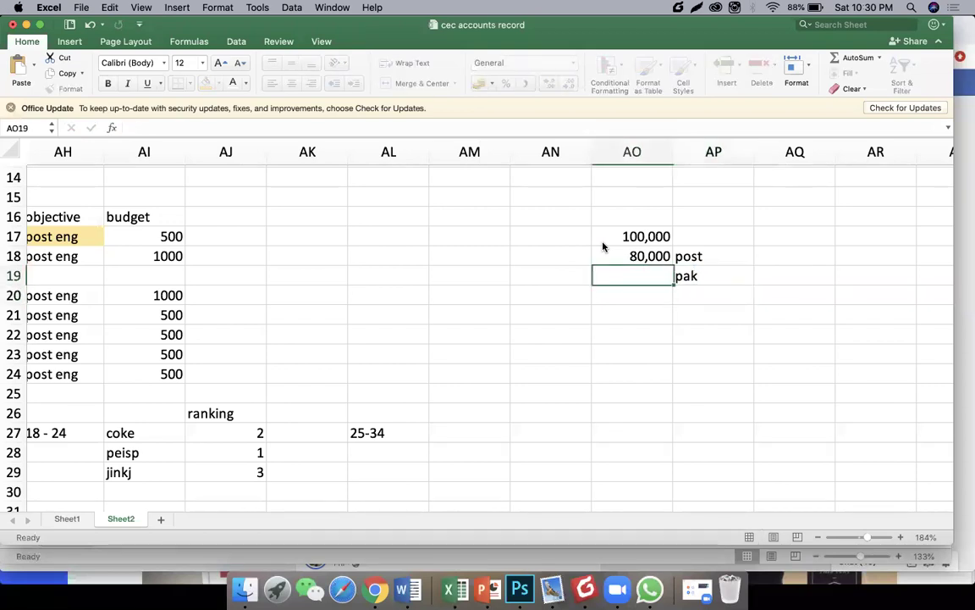
pyautogui.write('30,000')
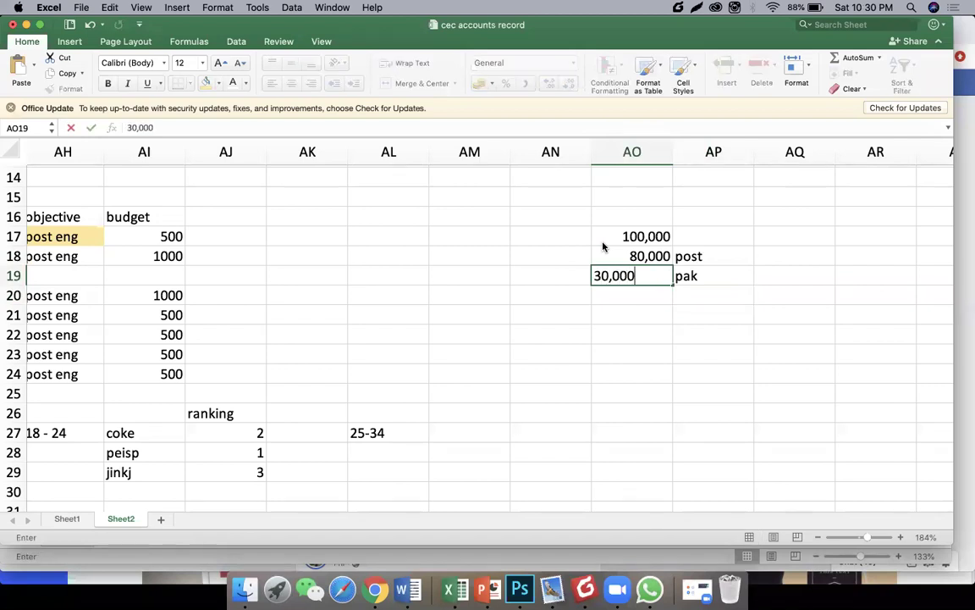
pyautogui.press('Return')
# Step: Add the label kli in cell AP20 and the figure 22,000 beside it in AO20
pyautogui.press('Right')
pyautogui.write('kli')
pyautogui.press('Return')
pyautogui.press('Left')
pyautogui.press('Up')
pyautogui.write('22,000')
pyautogui.press('Return')
# Step: Add the label mob in cell AP21 and the figure 20,000 beside it in AO21
pyautogui.press('Right')
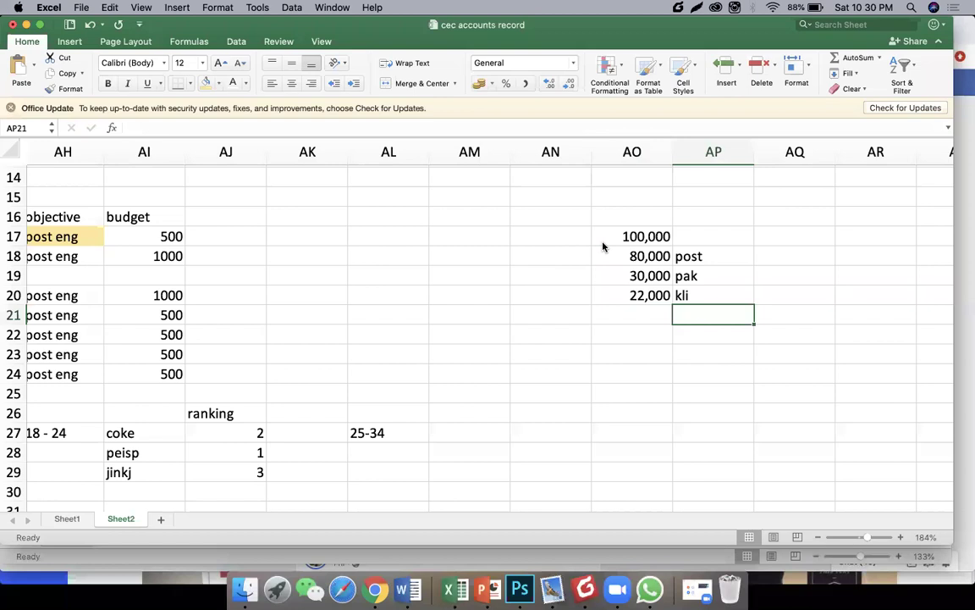
pyautogui.write('mob')
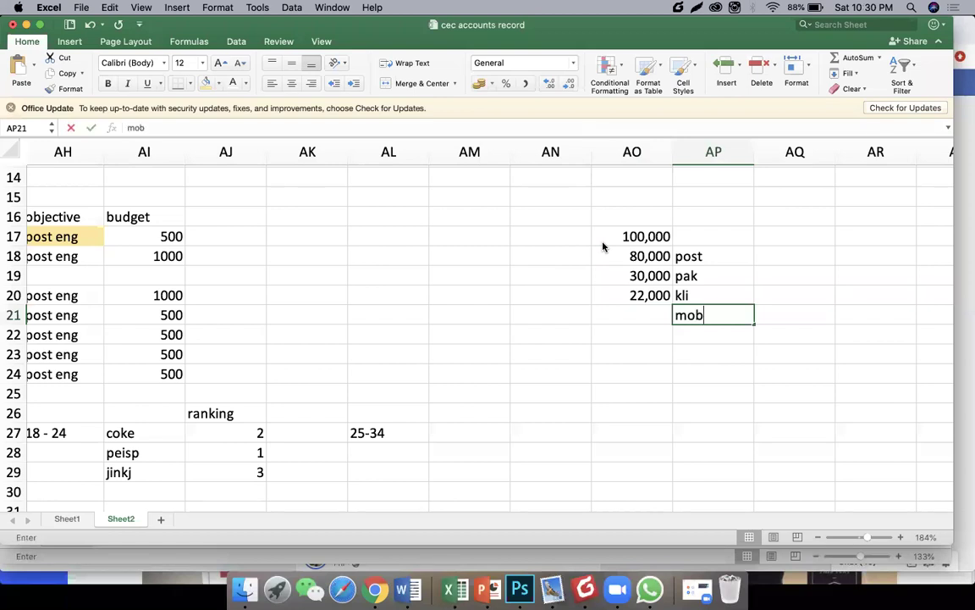
pyautogui.press('Left')
pyautogui.write('1')
pyautogui.press('BackSpace')
pyautogui.write('20,00')
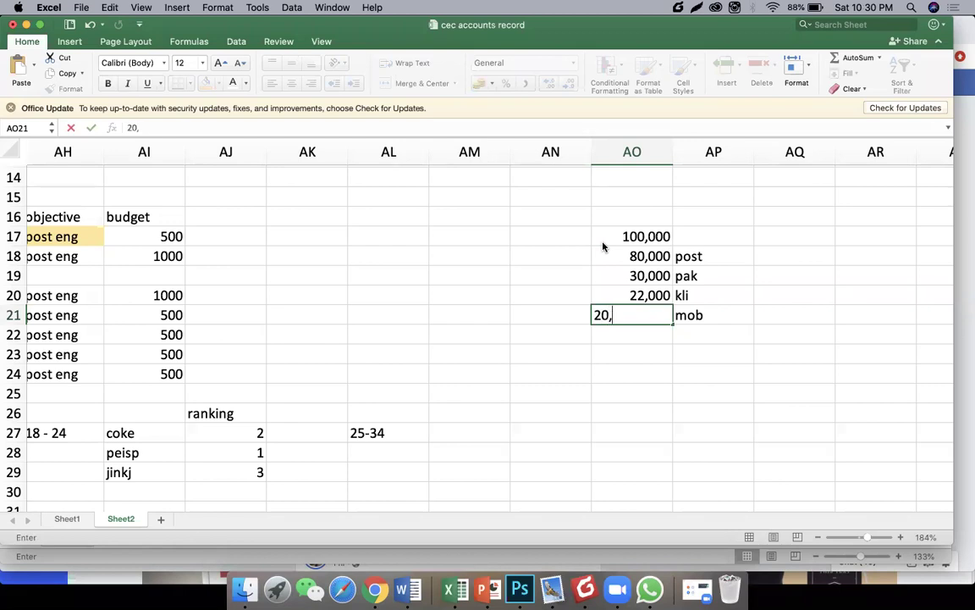
pyautogui.press('BackSpace')
pyautogui.write('000')
pyautogui.press('Return')
# Step: Add the label male in cell AP22 and the figure 12,000 beside it in AO22
pyautogui.press('Right')
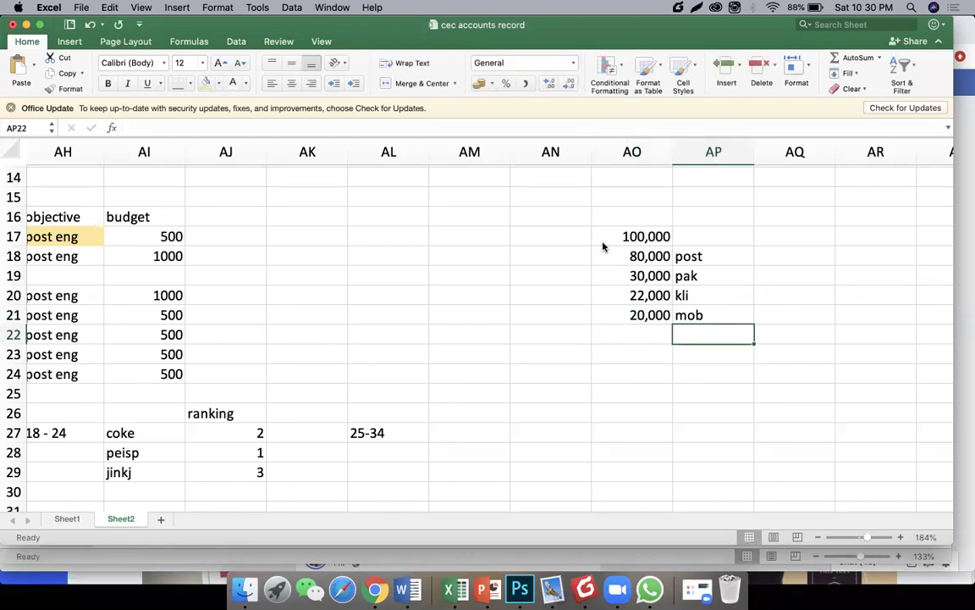
pyautogui.write('male')
pyautogui.press('Return')
pyautogui.press('Left')
pyautogui.press('Up')
pyautogui.write('12,000')
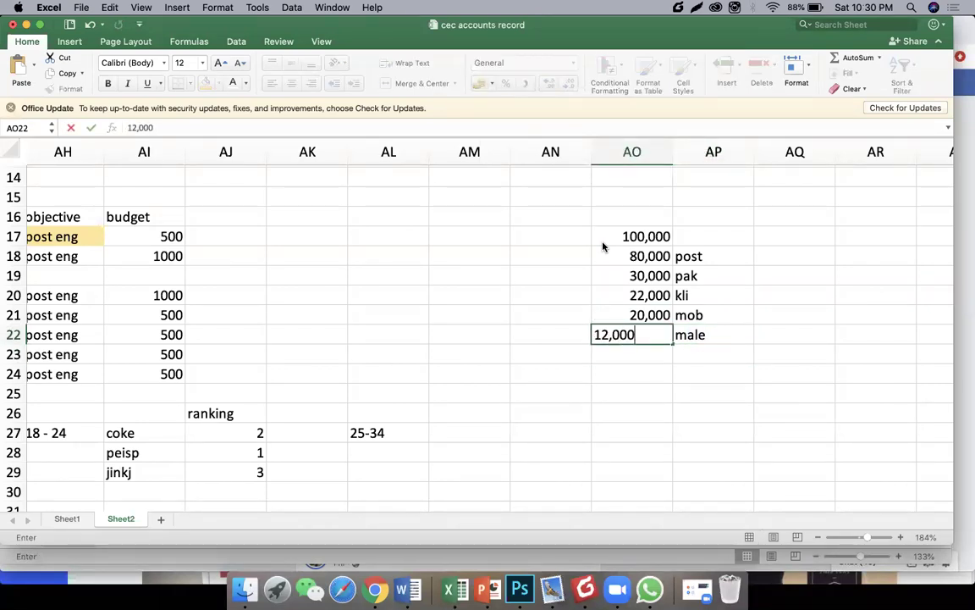
pyautogui.press('Return')
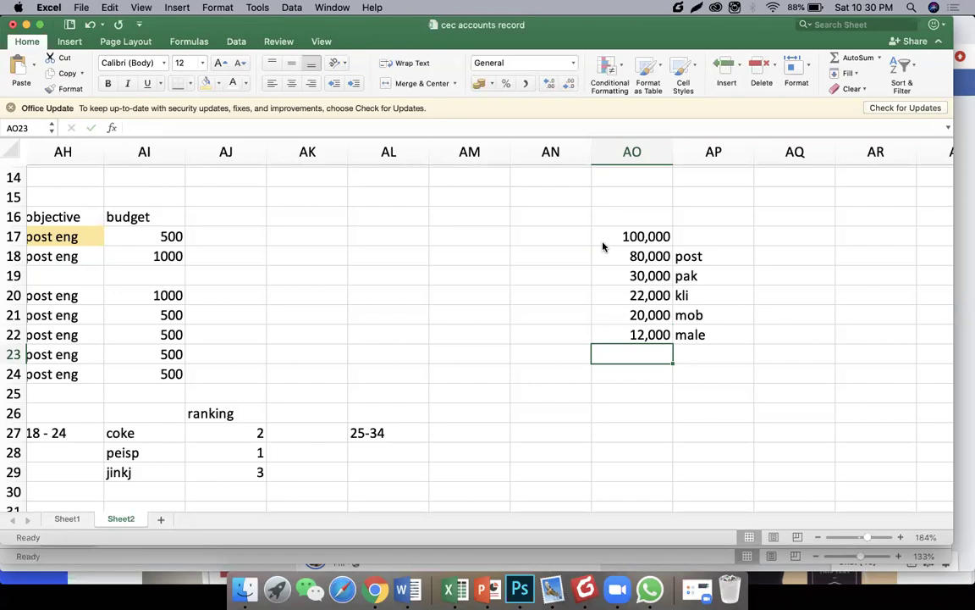
pyautogui.press('Up')
pyautogui.press('Up')
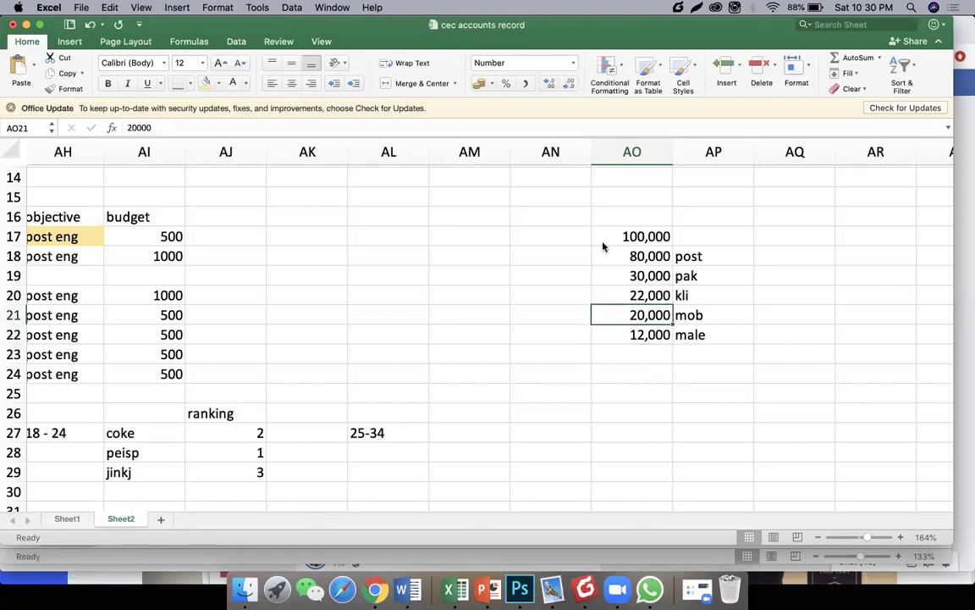
pyautogui.press('Down')
pyautogui.press('Down')
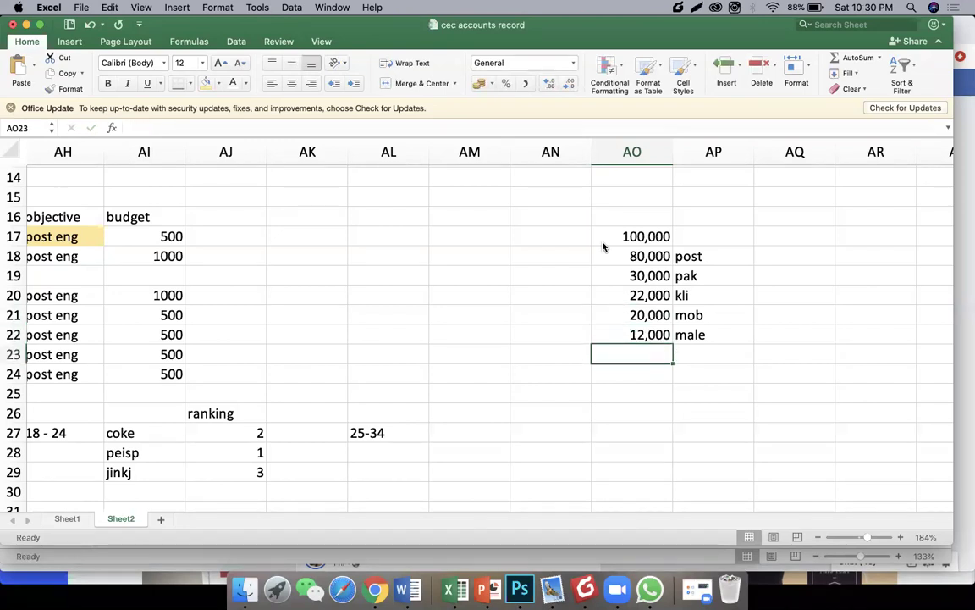
pyautogui.hscroll(-10, 603, 246)
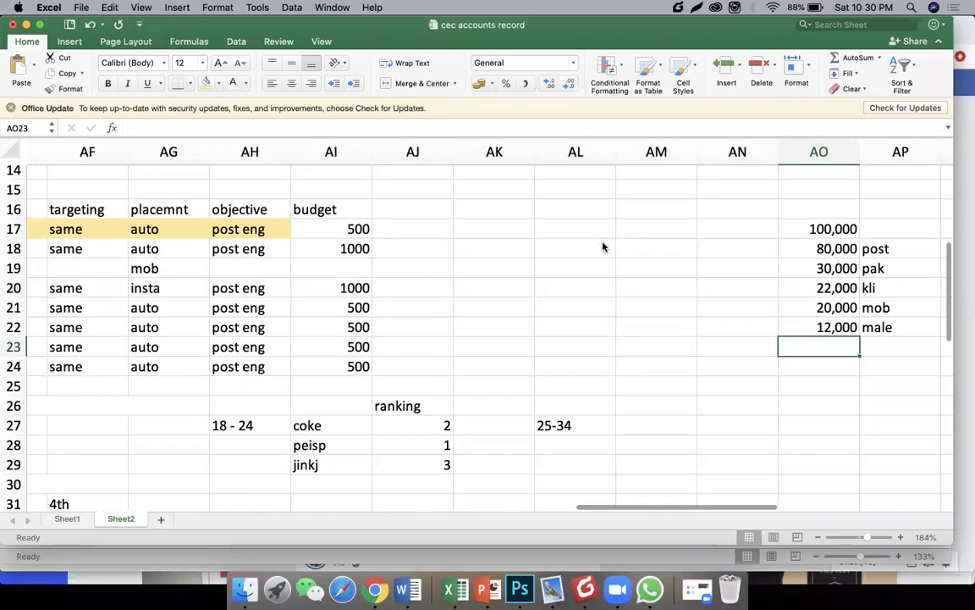
pyautogui.hscroll(10, 603, 247)
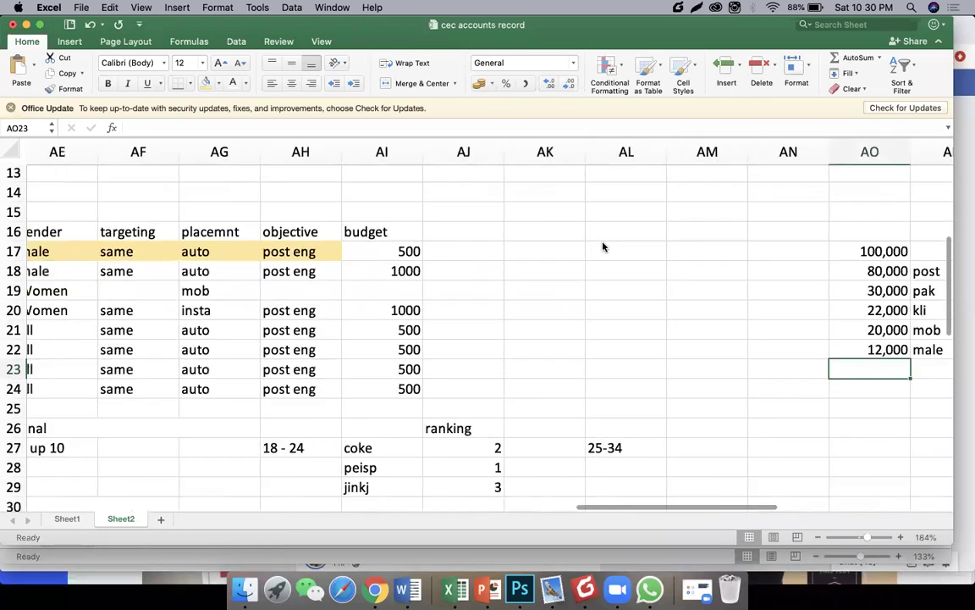
# Step: Enter a comma-separated list in cell AP23, below male, consisting of online, two first names, coke and j
pyautogui.scroll(-1, 603, 246)
pyautogui.press('Right')
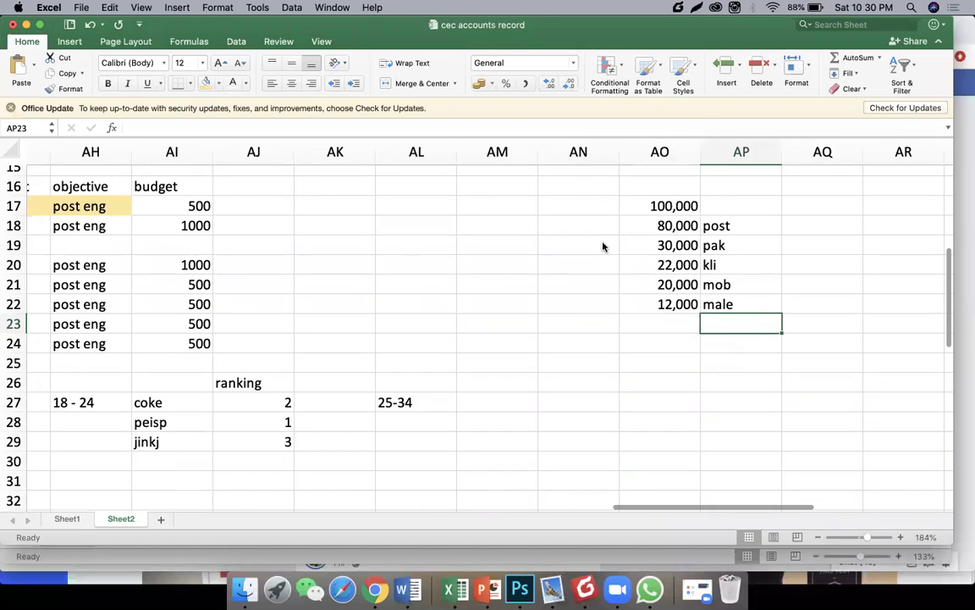
pyautogui.write('online, ')
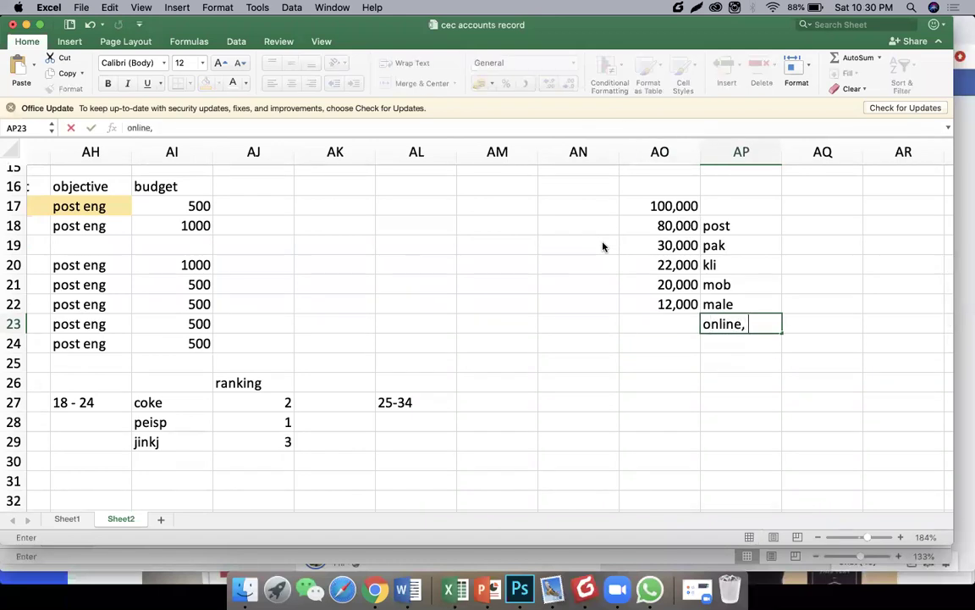
pyautogui.write('atif, ali , coke')
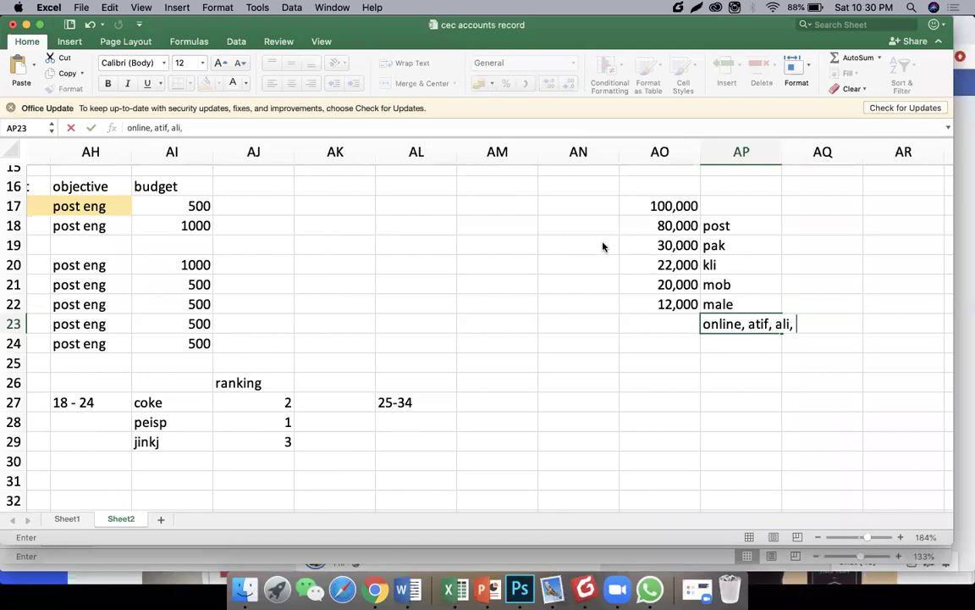
pyautogui.write(', j.')
pyautogui.press('Return')
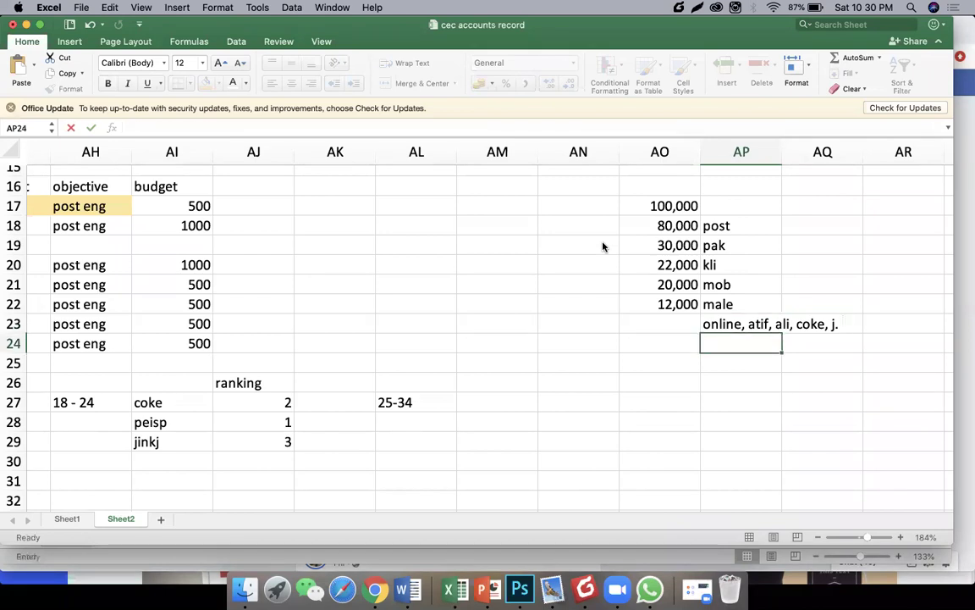
# Step: Enter the figure 4,000 in cell AO23 beside the comma-separated interest list
pyautogui.press('Up')
pyautogui.press('Left')
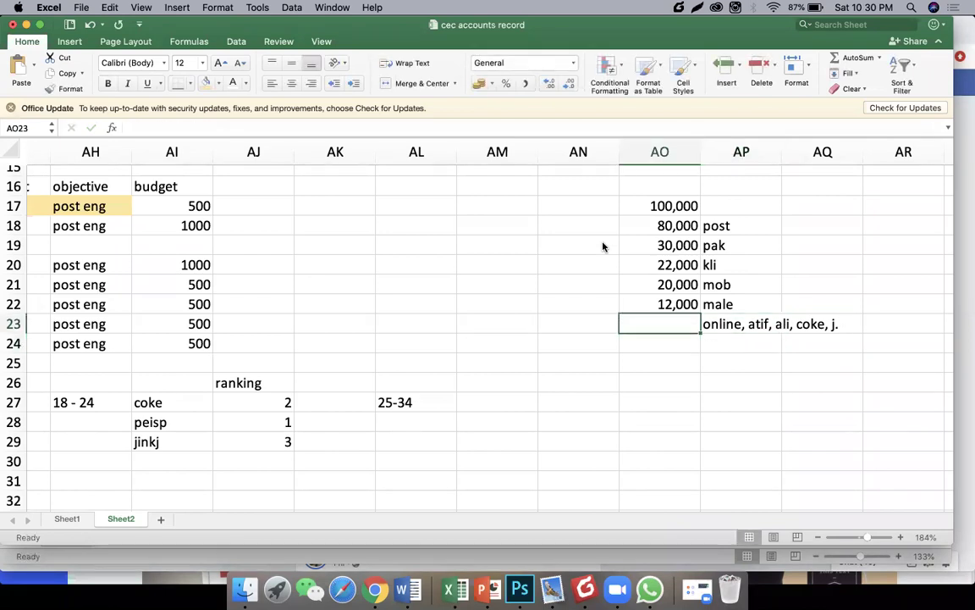
pyautogui.write('4,')
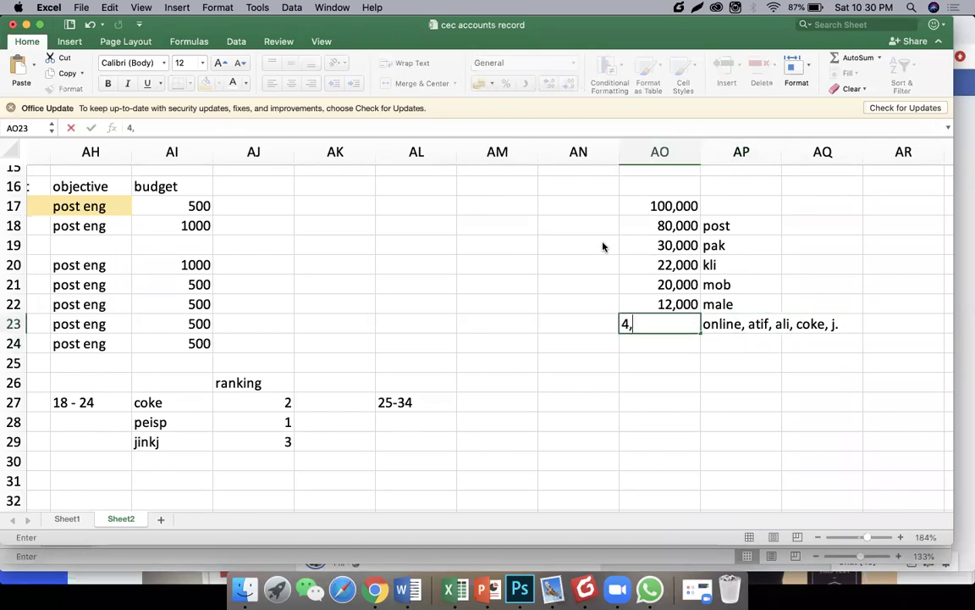
pyautogui.write('000/')
pyautogui.press('BackSpace')
pyautogui.press('Return')
pyautogui.press('Up')
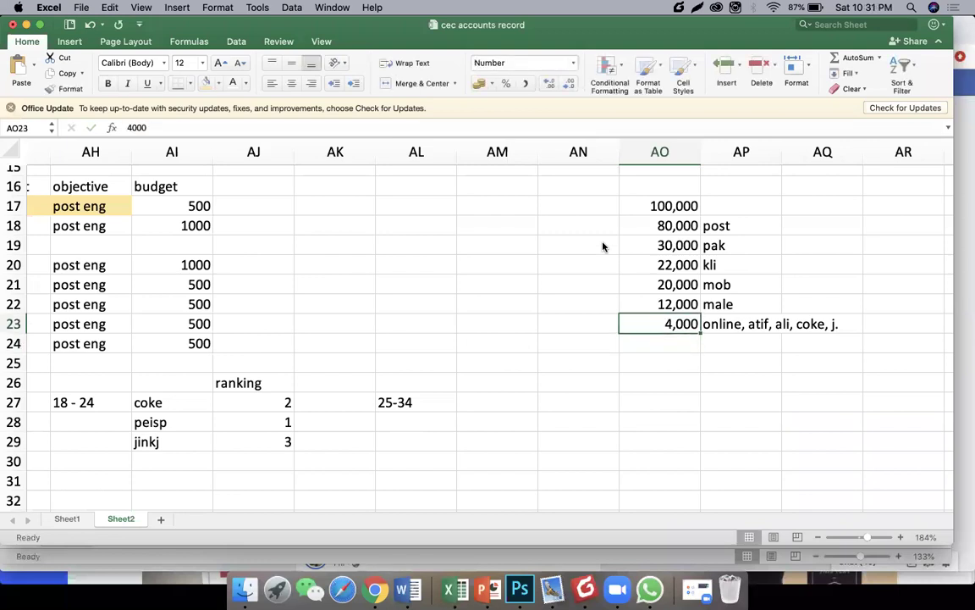
# Step: Review the audience figures in column AO from AO17 to AO23 and the targeting labels beside them
pyautogui.press('Left')
pyautogui.press('Right')
pyautogui.press('Up')
pyautogui.press('Up')
pyautogui.press('Up')
pyautogui.press('Up')
pyautogui.press('Up')
pyautogui.press('Up')
pyautogui.press('Up')
pyautogui.press('Down')
pyautogui.press('Down')
pyautogui.press('Down')
pyautogui.press('Down')
pyautogui.press('Down')
pyautogui.press('Down')
pyautogui.press('Down')
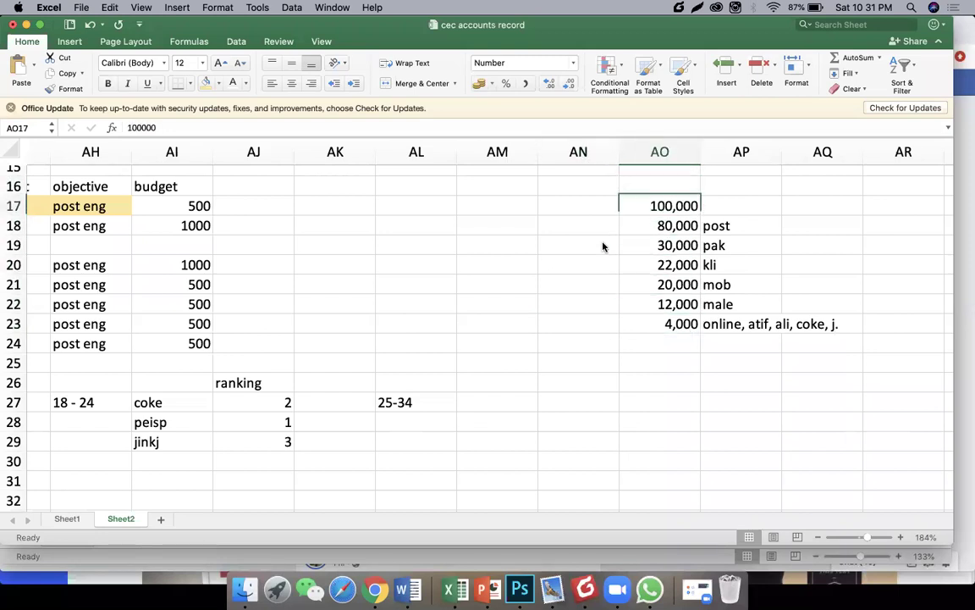
pyautogui.press('Right')
pyautogui.press('Left')
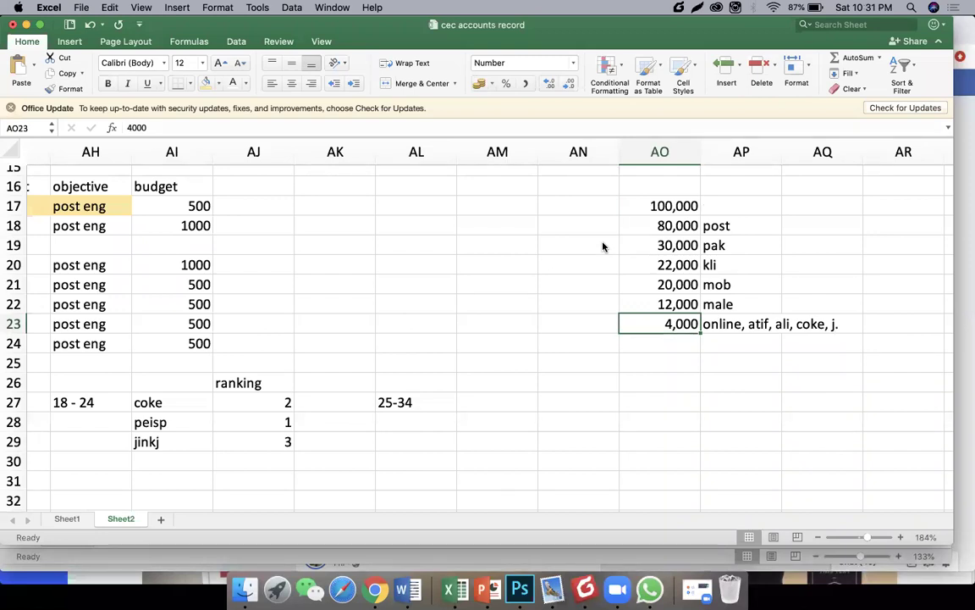
pyautogui.moveTo(744, 222); pyautogui.dragTo(718, 345)
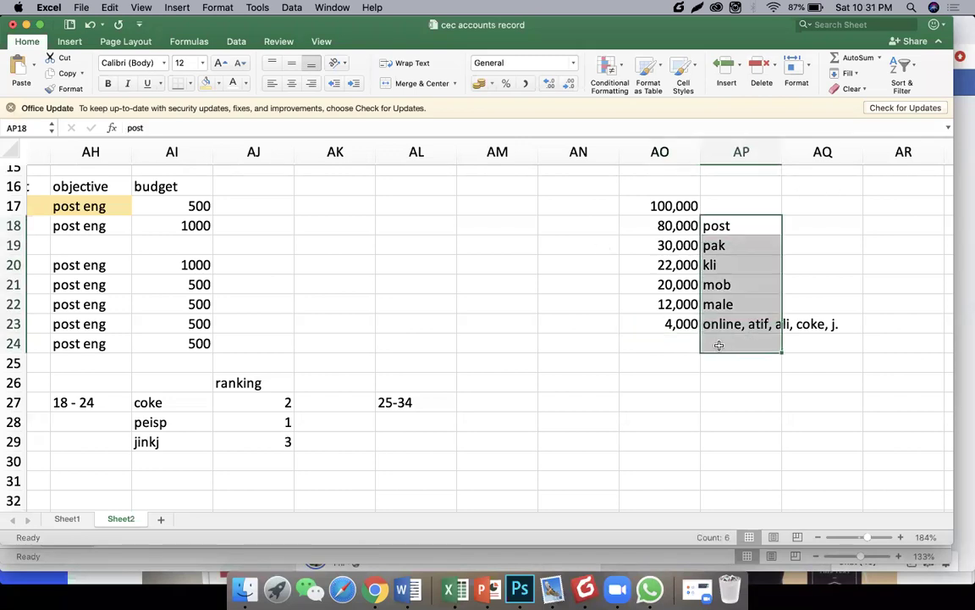
# Step: Examine the ad test table's setting headers and rows, and compare them with the narrowing audience list in columns AO and AP
pyautogui.hscroll(-6, 544, 344)
pyautogui.scroll(3, 544, 344)
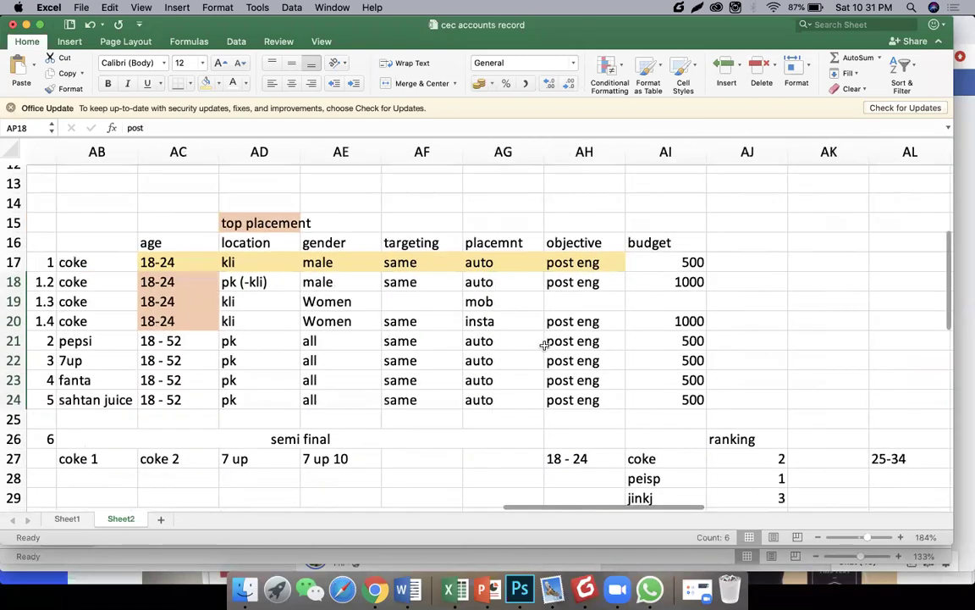
pyautogui.hscroll(-1, 544, 343)
pyautogui.moveTo(191, 240); pyautogui.dragTo(726, 237)
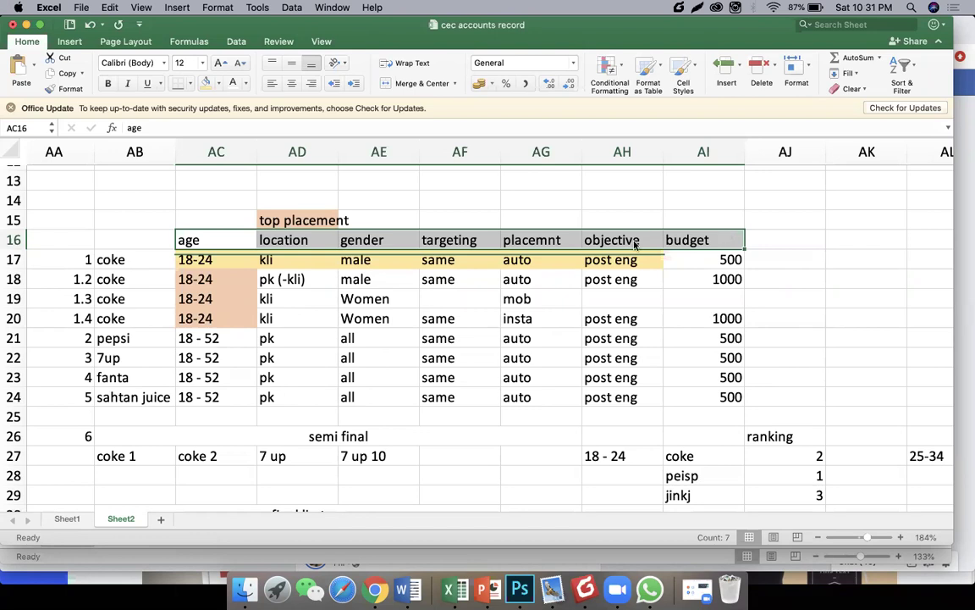
pyautogui.moveTo(39, 218); pyautogui.dragTo(719, 403)
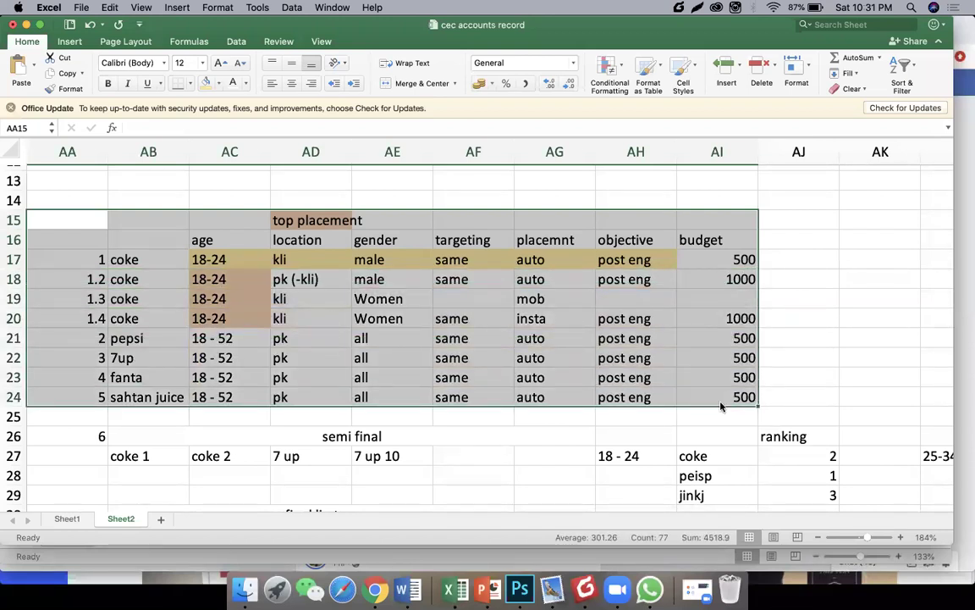
pyautogui.hscroll(5, 711, 405)
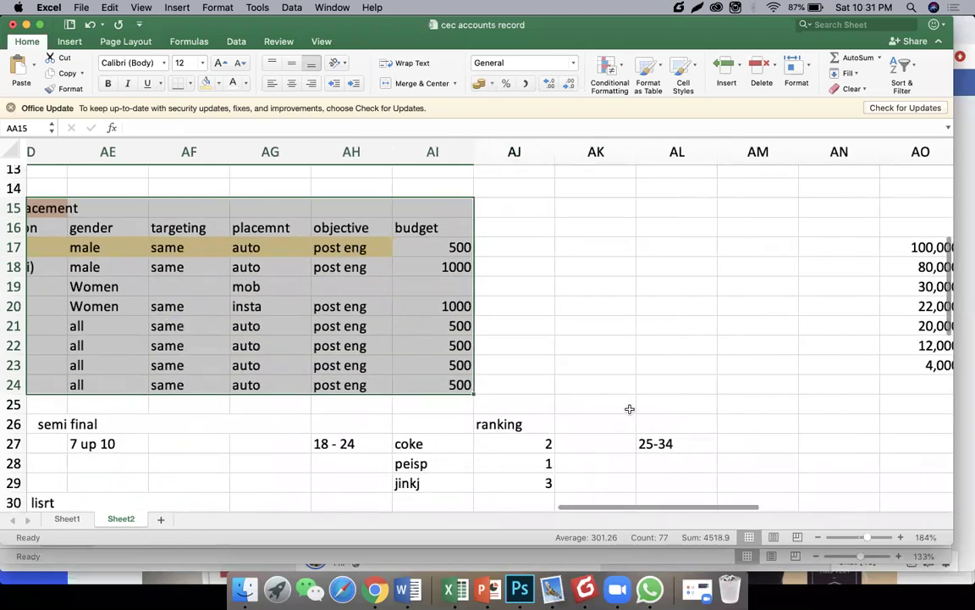
pyautogui.scroll(-1, 622, 411)
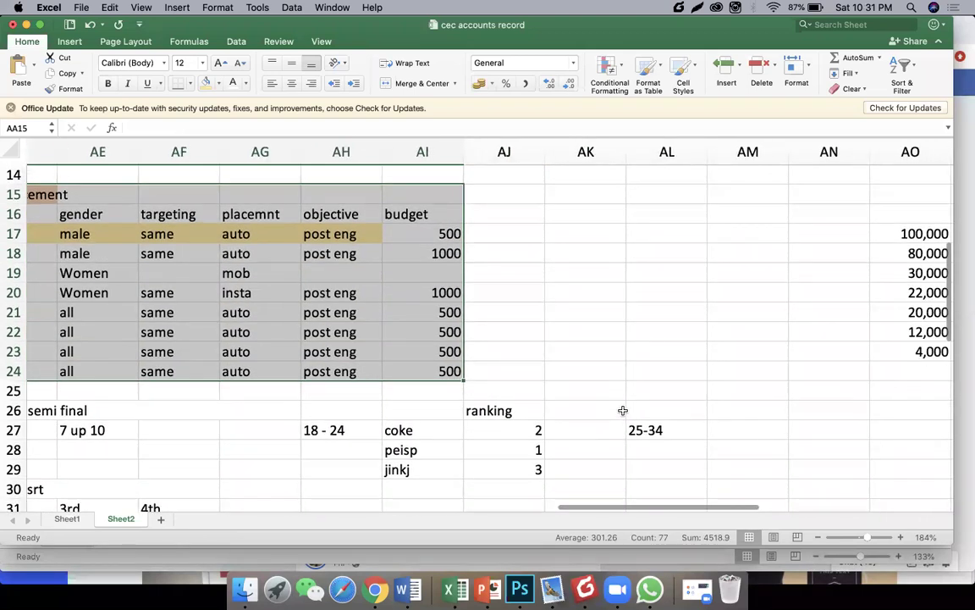
pyautogui.hscroll(4, 593, 408)
pyautogui.moveTo(567, 217); pyautogui.dragTo(868, 403)
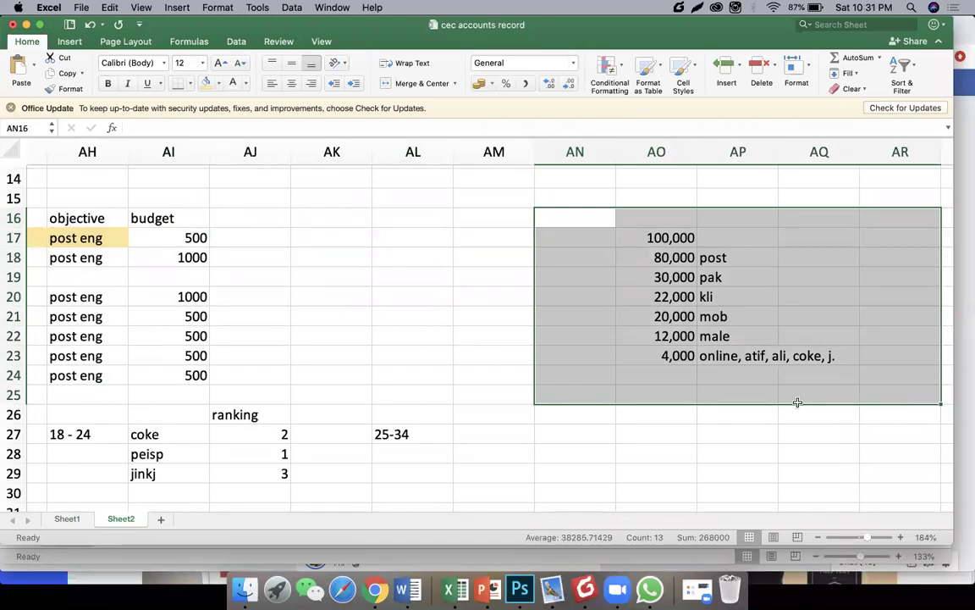
# Step: Enter 6 in cell AN23, in front of the 4,000 audience figure
pyautogui.click(700, 447)
pyautogui.click(570, 355)
pyautogui.write('6')
pyautogui.press('Return')
pyautogui.click(570, 360)
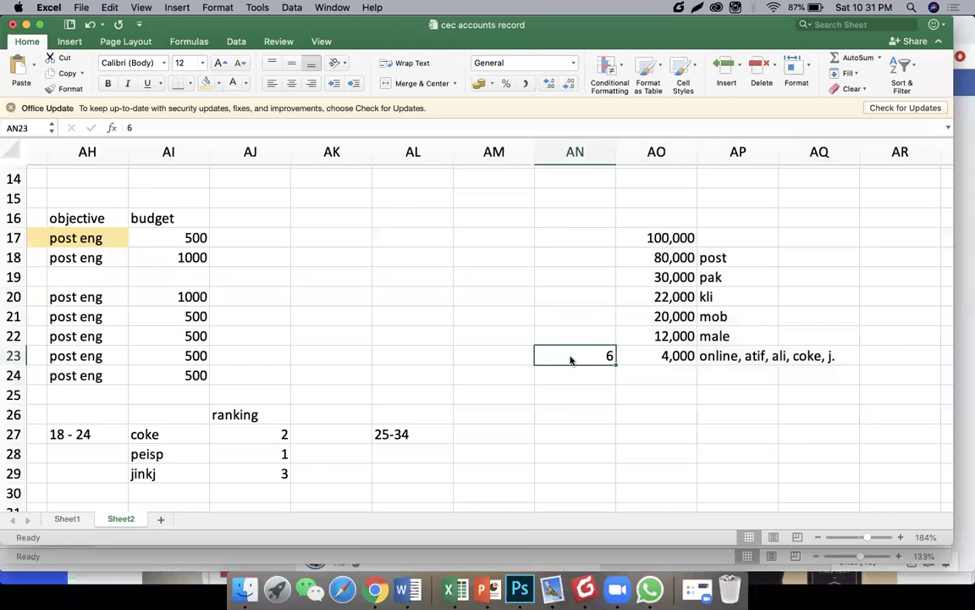
# Step: Number cells AO25 to AO27, below the audience list, with 1, 2 and 3
pyautogui.press('Right')
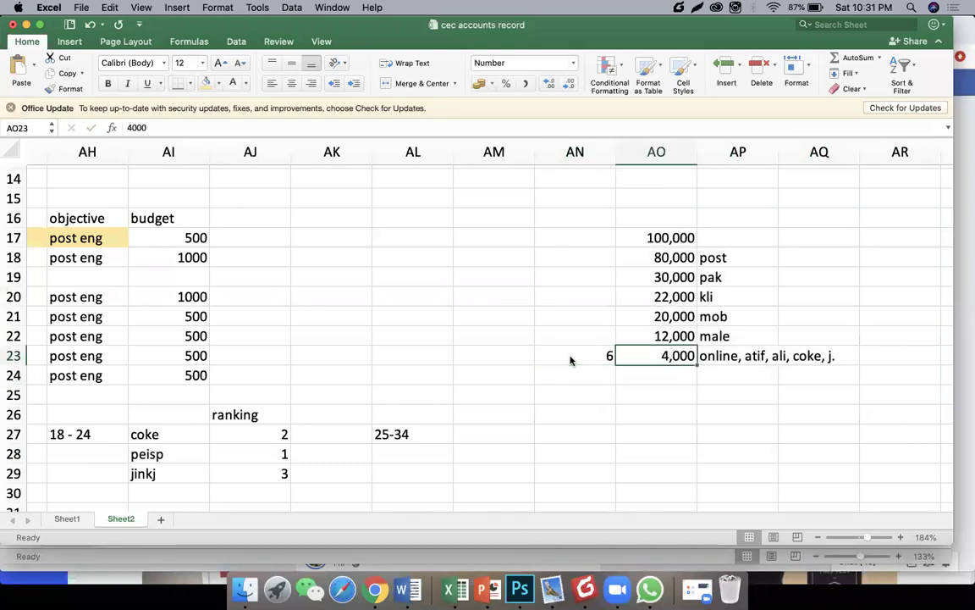
pyautogui.press('Down')
pyautogui.press('Down')
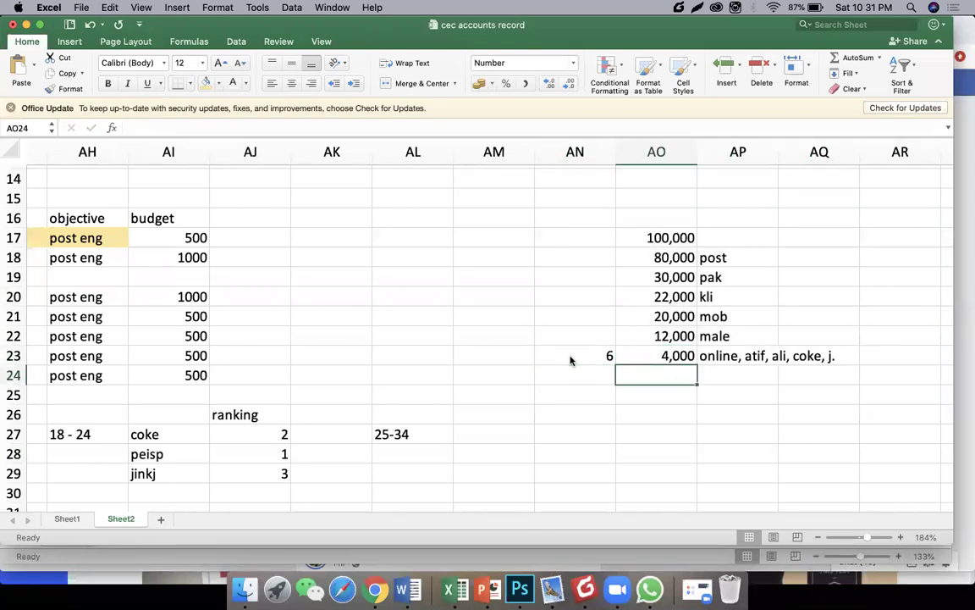
pyautogui.write('1')
pyautogui.press('Return')
pyautogui.write('2')
pyautogui.press('Return')
pyautogui.write('3')
pyautogui.press('Return')
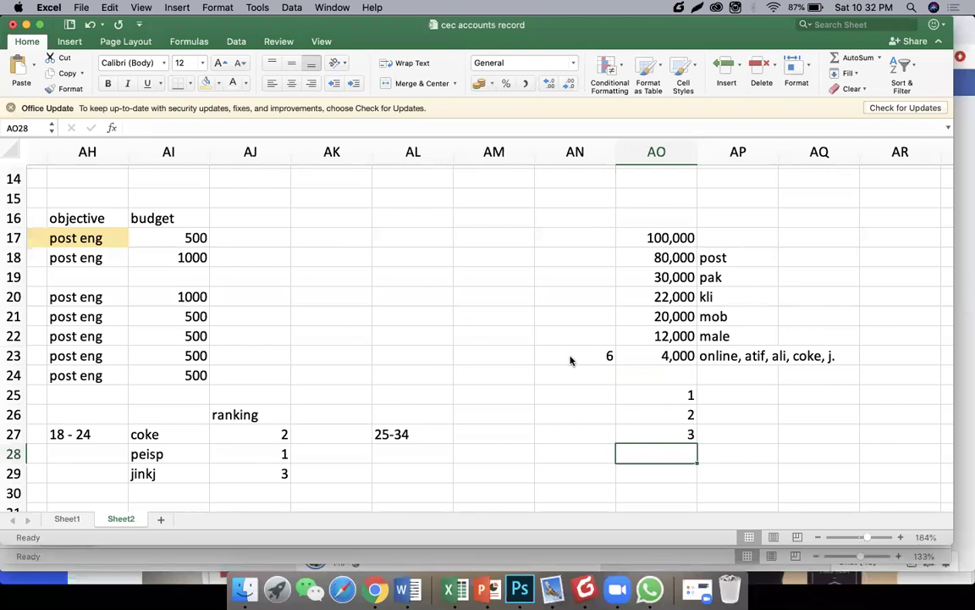
# Step: Enter 24 hours in cell AP25, beside number 1
pyautogui.press('Right')
pyautogui.press('Up')
pyautogui.press('Up')
pyautogui.press('Up')
pyautogui.write('24')
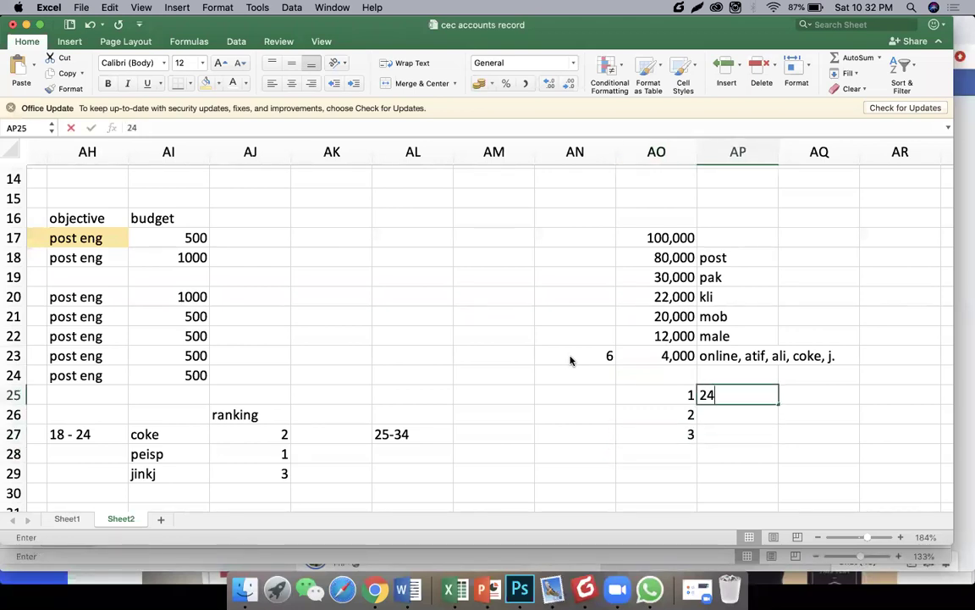
pyautogui.write(' hours')
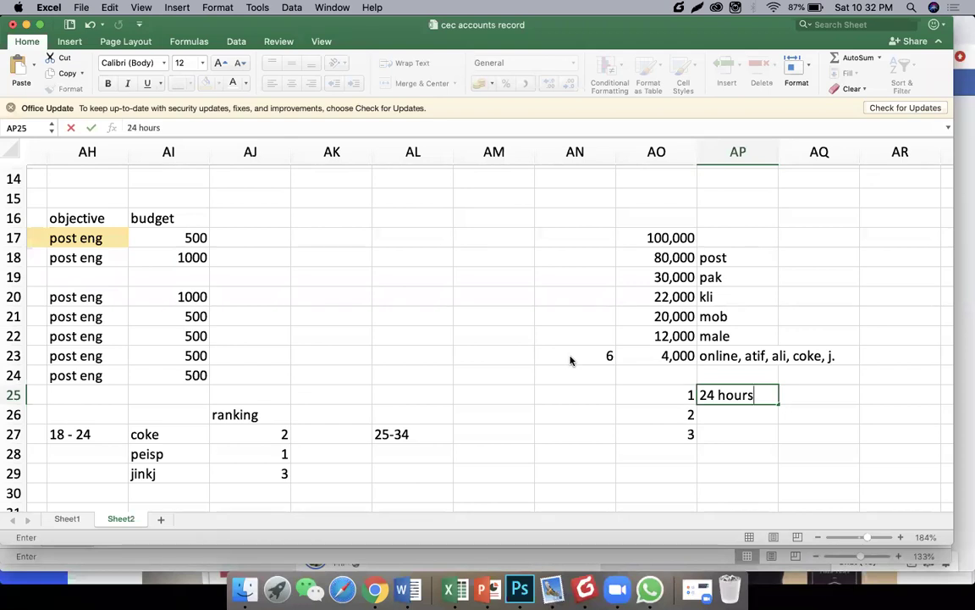
pyautogui.press('Return')
# Step: Enter the time range 6 pm 1 am in cell AQ25, beside the 24 hours entry
pyautogui.press('Up')
pyautogui.press('Right')
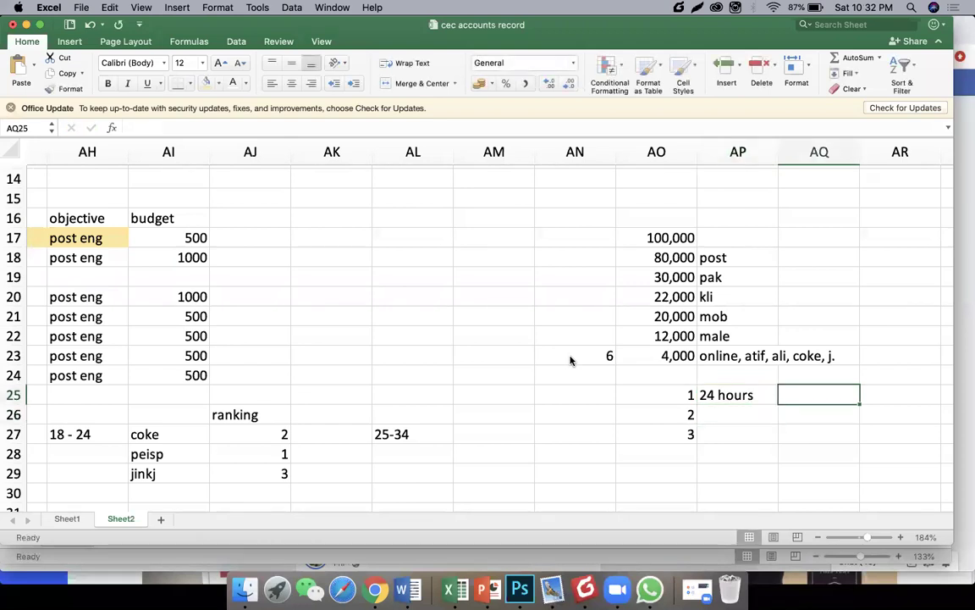
pyautogui.write('6 pm 1 am')
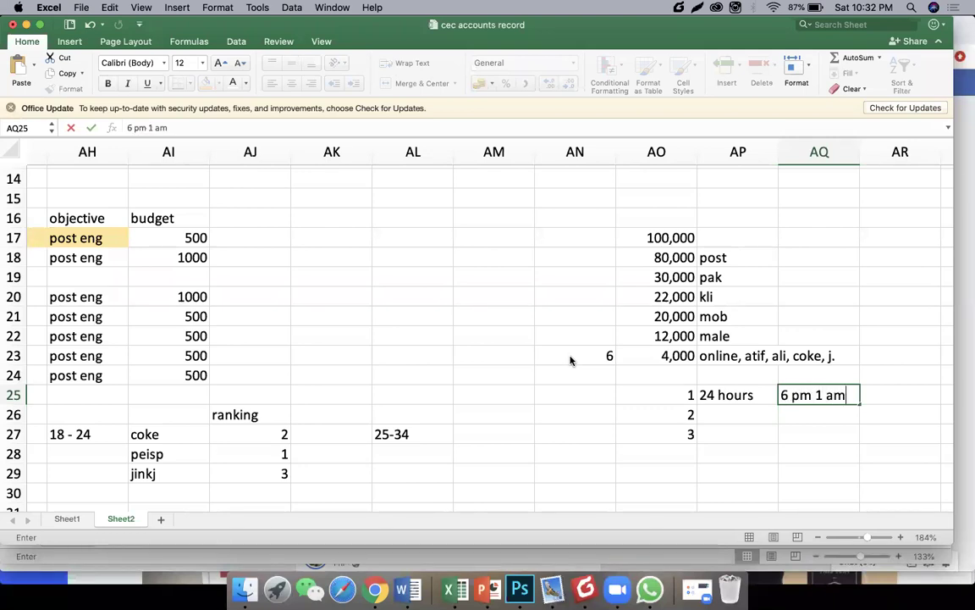
pyautogui.press('Return')
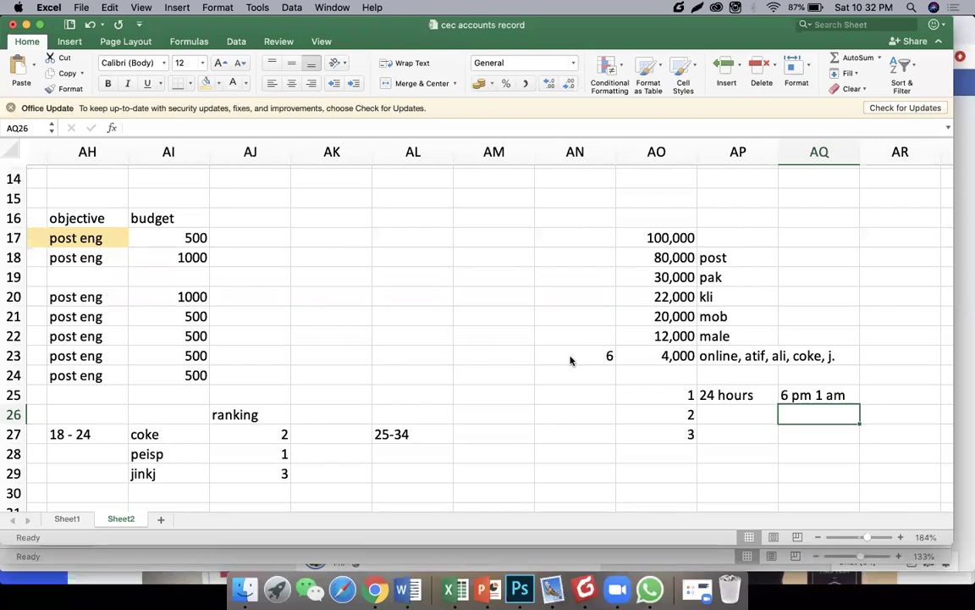
# Step: List the times 10 PM, 11:00 PM and 12 AM in cells AQ26 to AQ28, below the time range
pyautogui.write('10 PM')
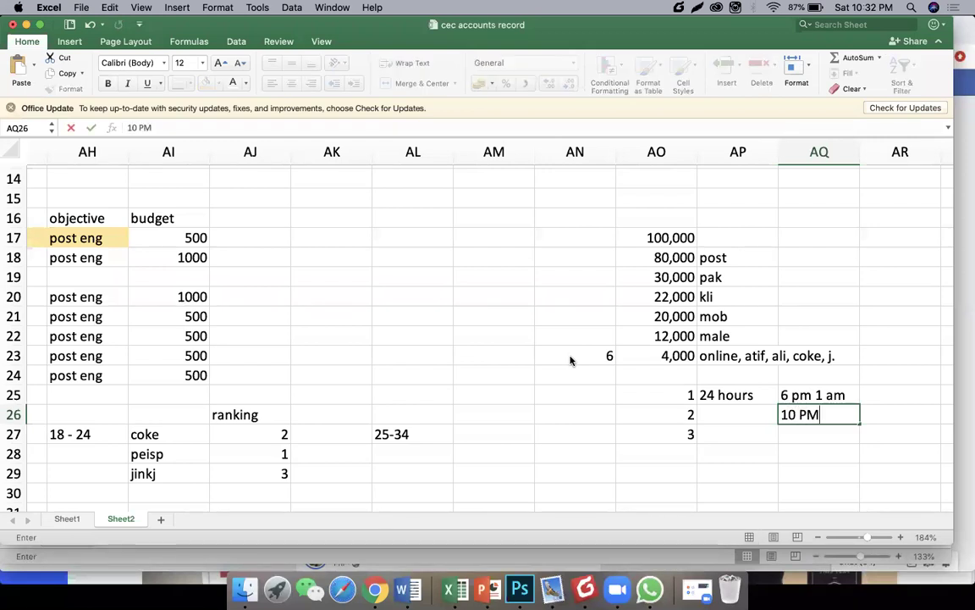
pyautogui.press('Return')
pyautogui.write('11')
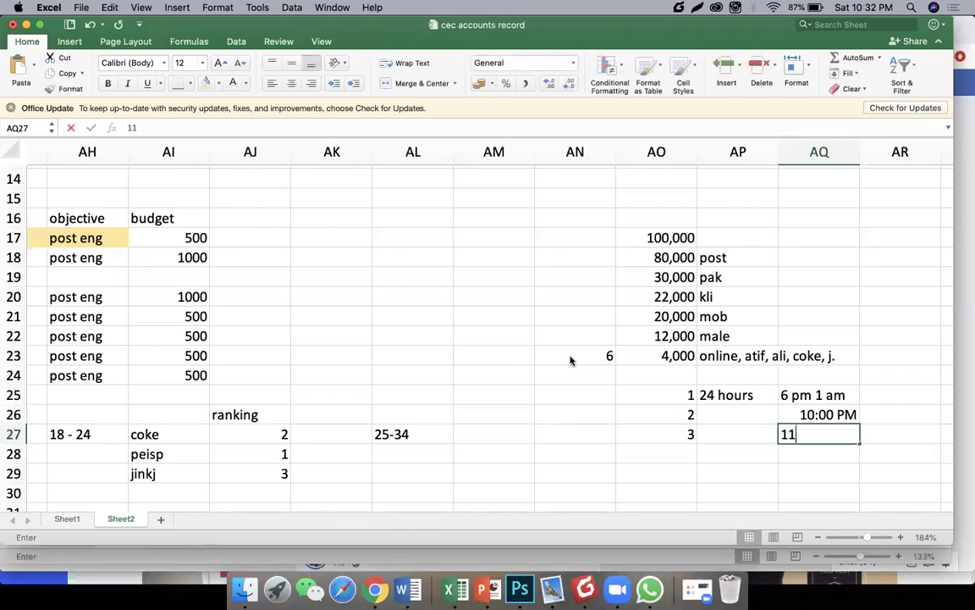
pyautogui.write(':00 PM')
pyautogui.press('Return')
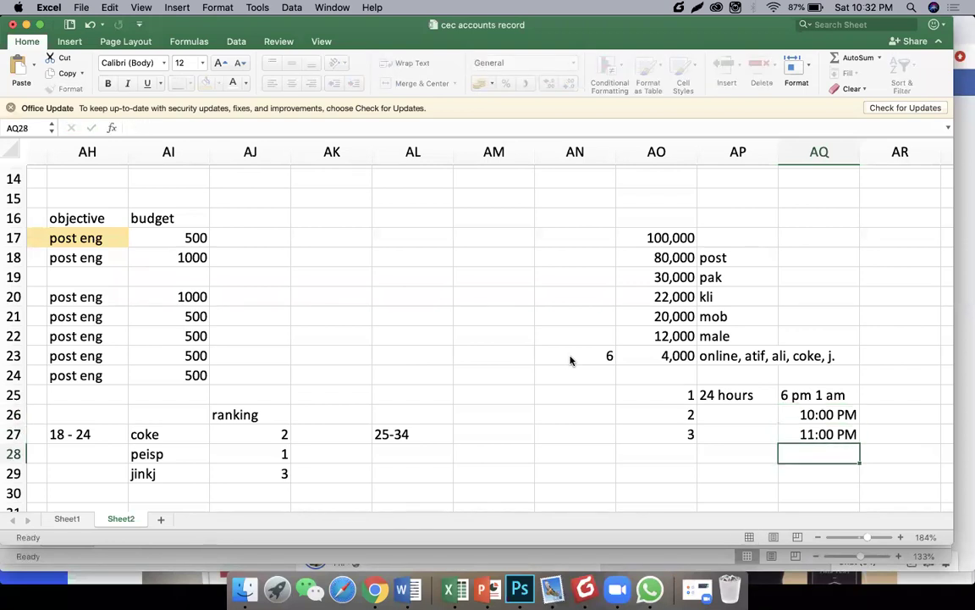
pyautogui.write('12 AM')
pyautogui.press('Return')
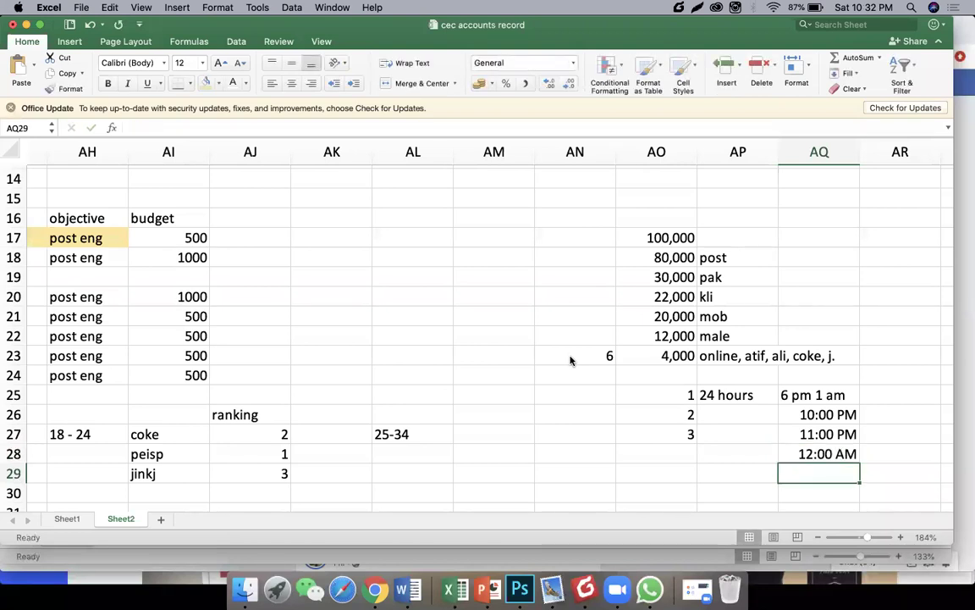
# Step: Add the times 7 PM in cell AQ29 and 5 AM in cell AQ30
pyautogui.write('7 Pm')
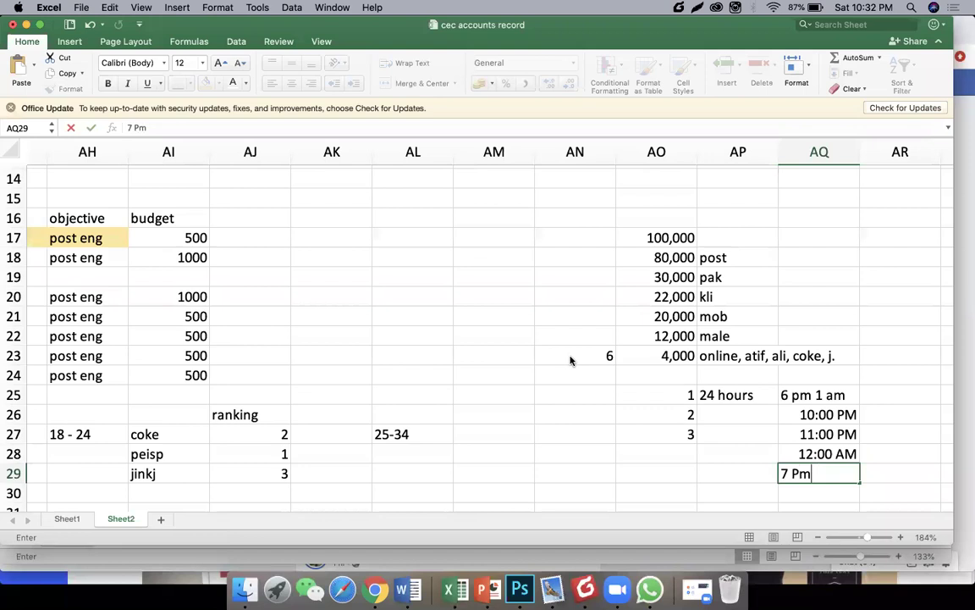
pyautogui.press('Return')
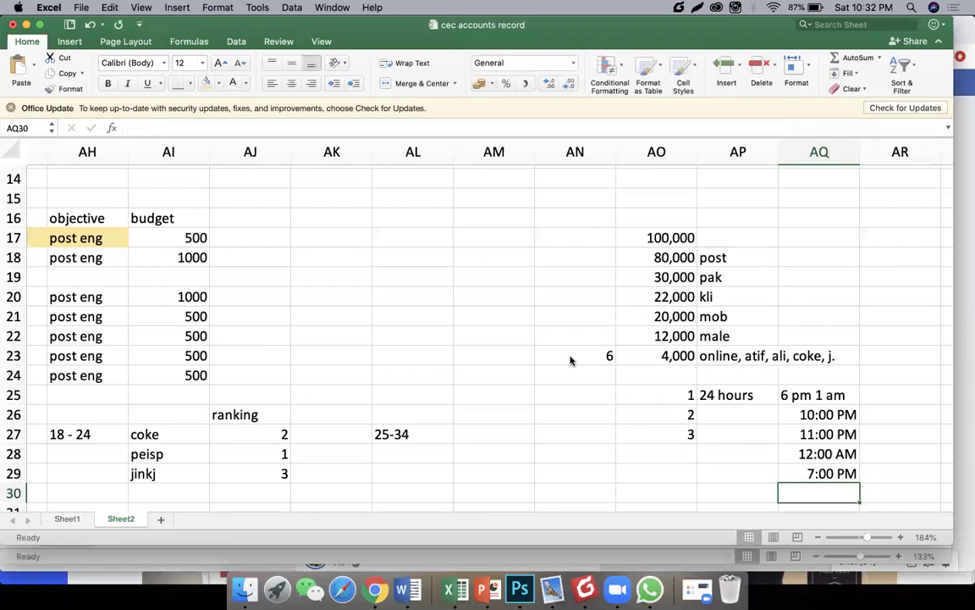
pyautogui.write('5 Am')
pyautogui.press('Return')
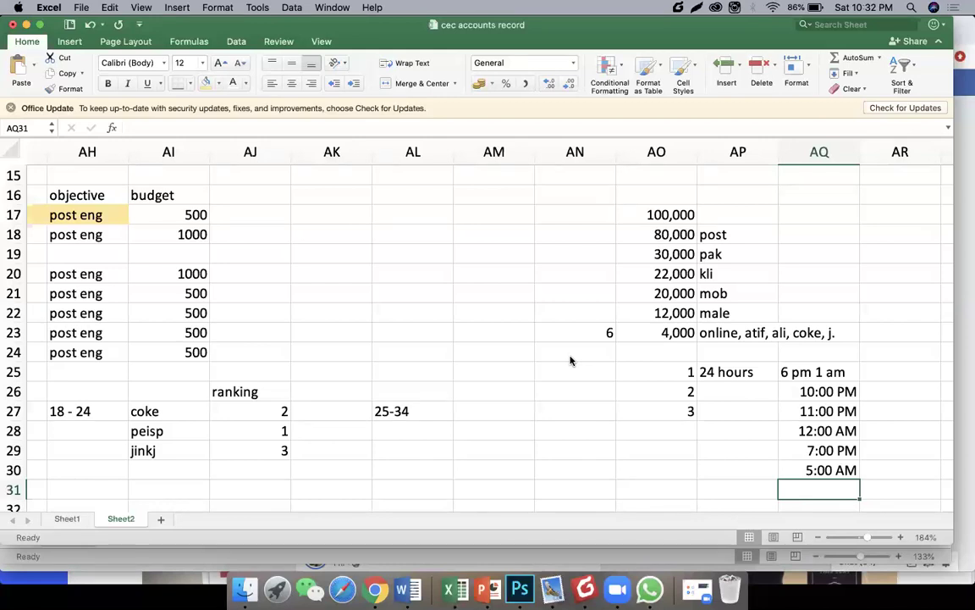
pyautogui.press('Up')
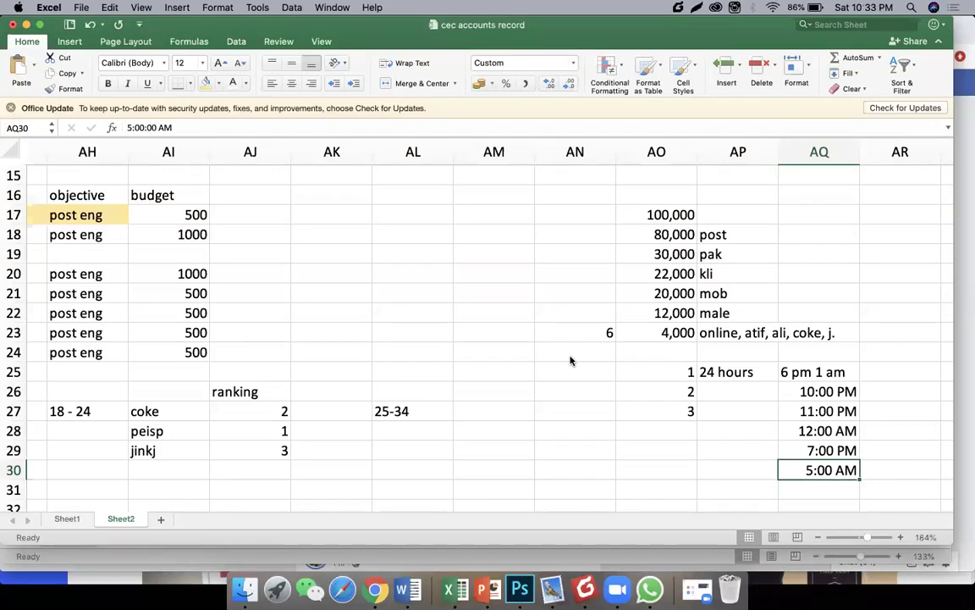
# Step: Review the audience list again, going through its figures and targeting labels from row 17 to row 23
pyautogui.hscroll(4, 571, 360)
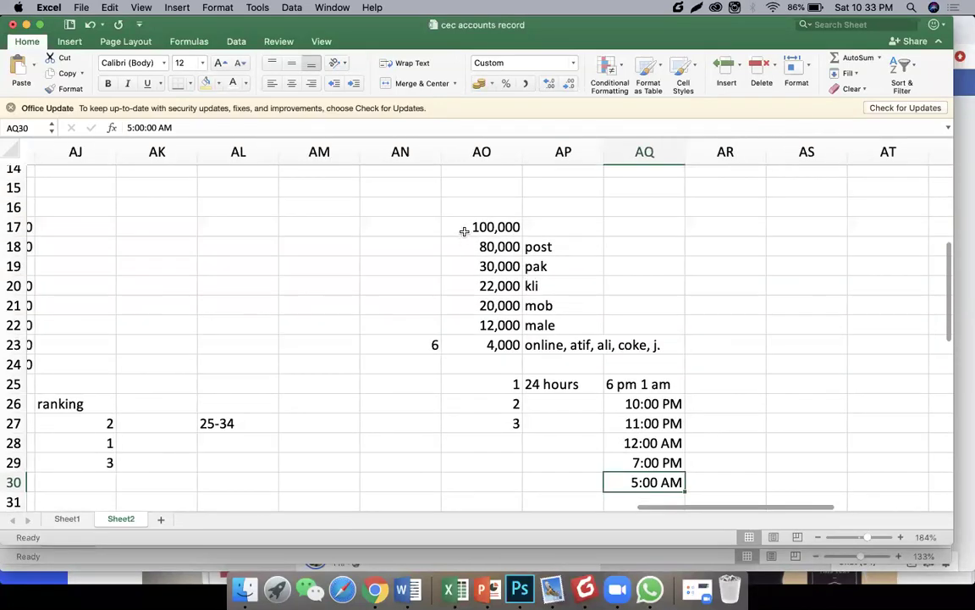
pyautogui.moveTo(467, 228); pyautogui.dragTo(538, 323)
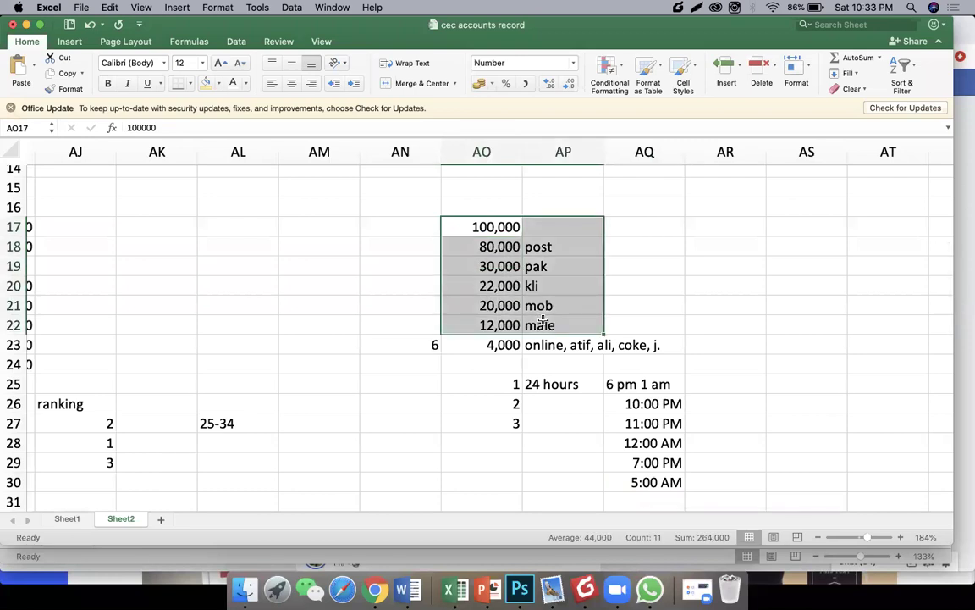
pyautogui.click(550, 344)
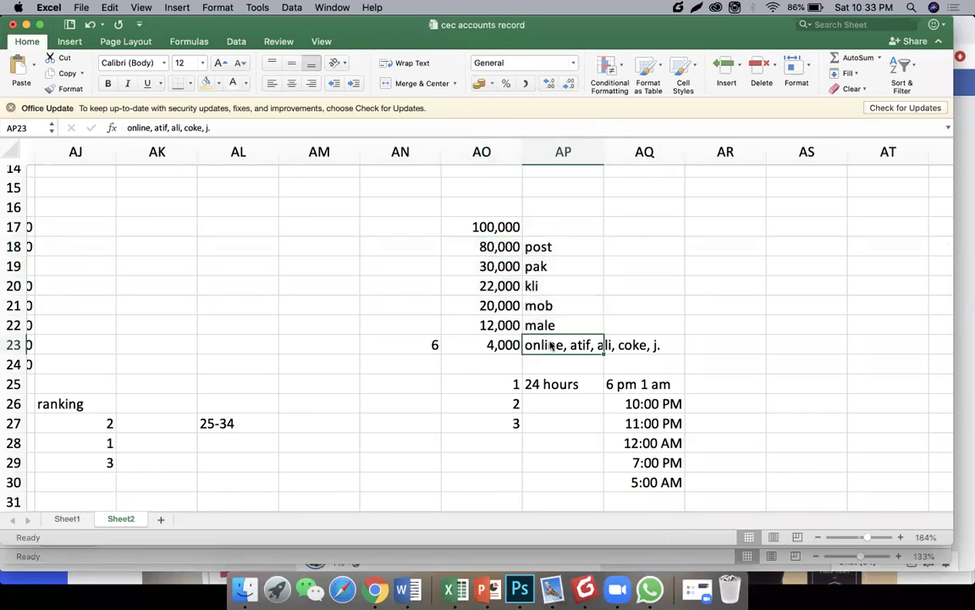
pyautogui.press('Up')
pyautogui.press('Up')
pyautogui.press('Up')
pyautogui.press('Up')
pyautogui.press('Up')
pyautogui.press('Down')
pyautogui.press('Down')
pyautogui.press('Down')
pyautogui.press('Down')
pyautogui.press('Down')
pyautogui.press('Left')
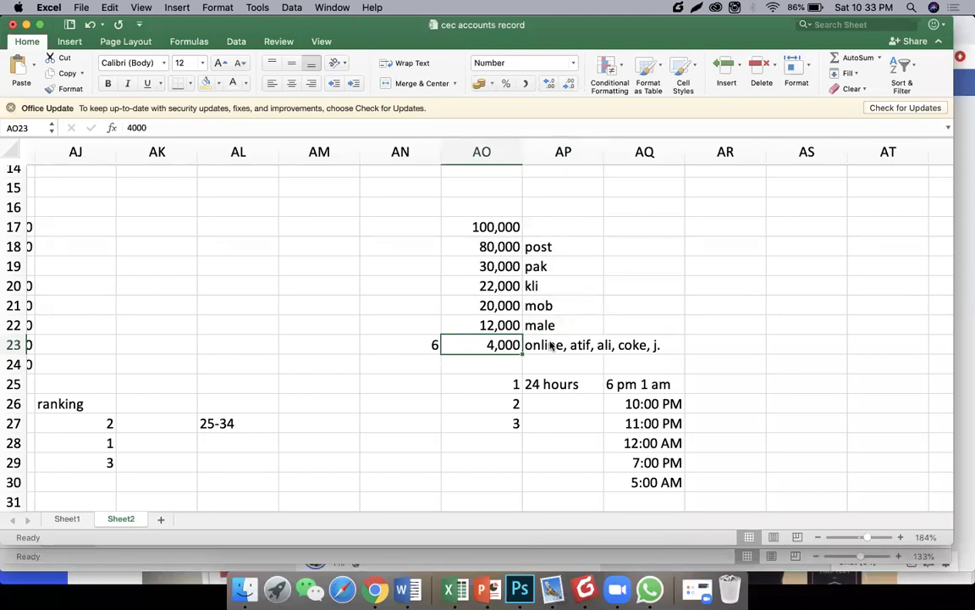
# Step: Enter the labels graphice in cell AS17 and content in cell AS18, beside the audience list
pyautogui.hscroll(3, 674, 237)
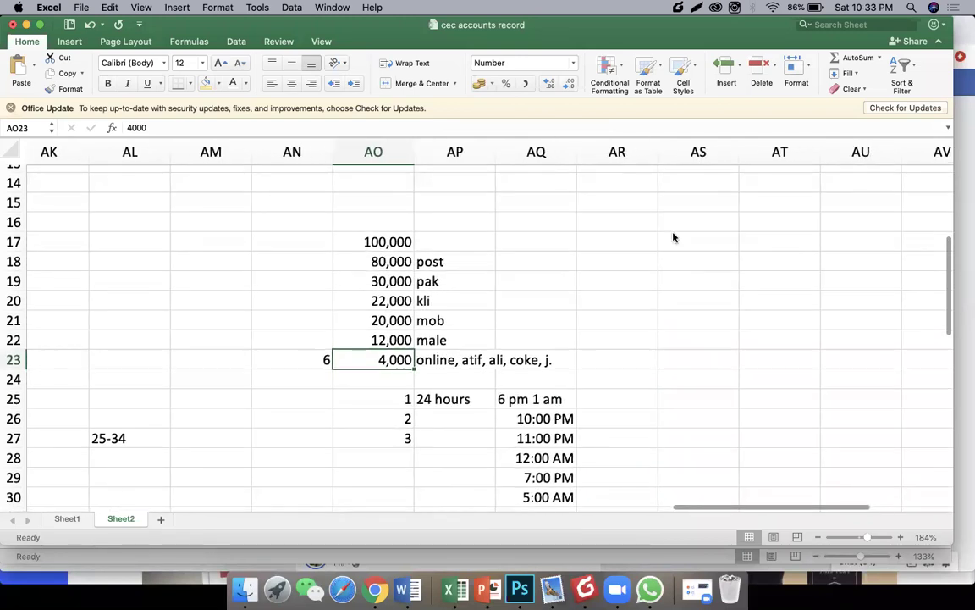
pyautogui.click(674, 241)
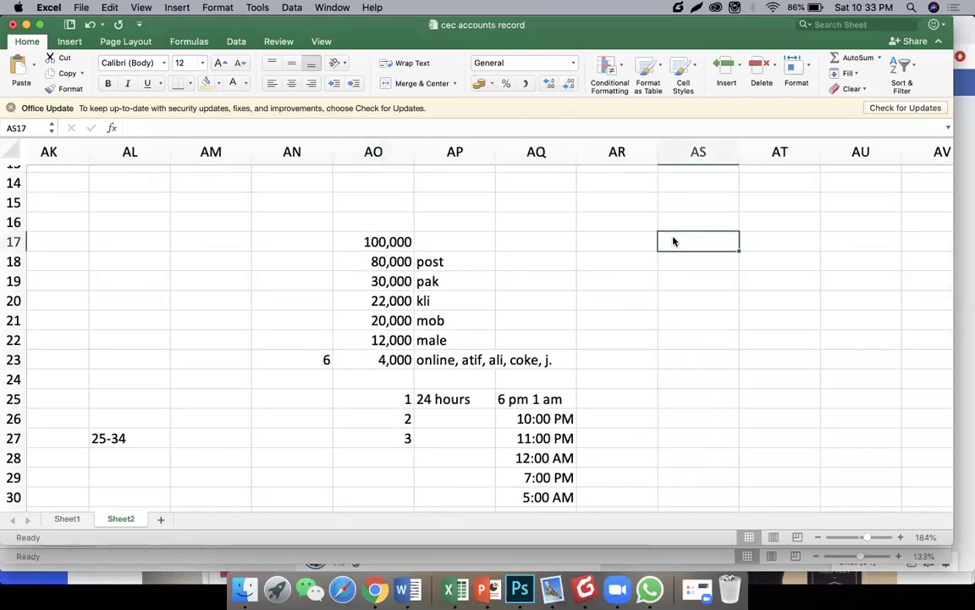
pyautogui.write('gra')
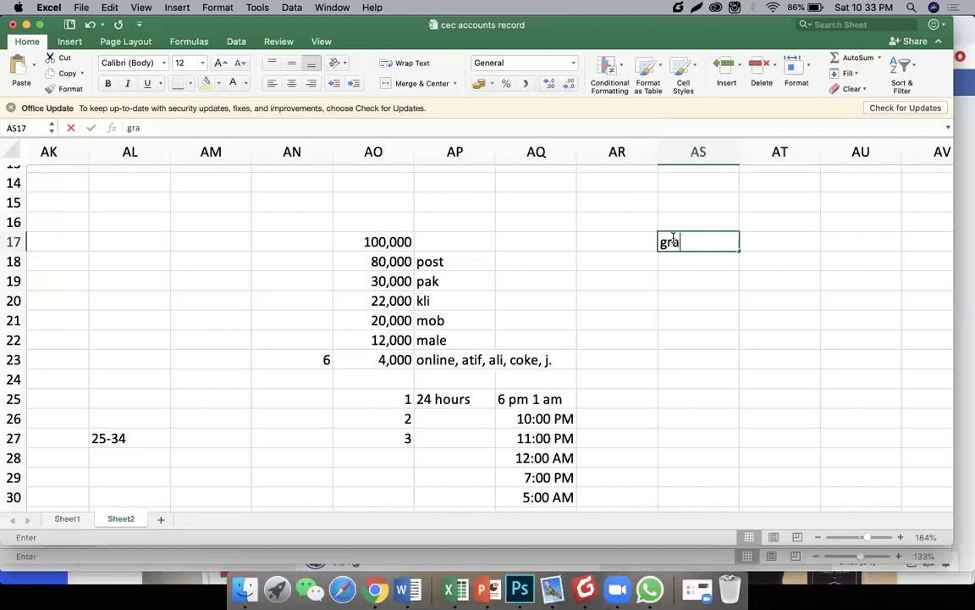
pyautogui.write('phice')
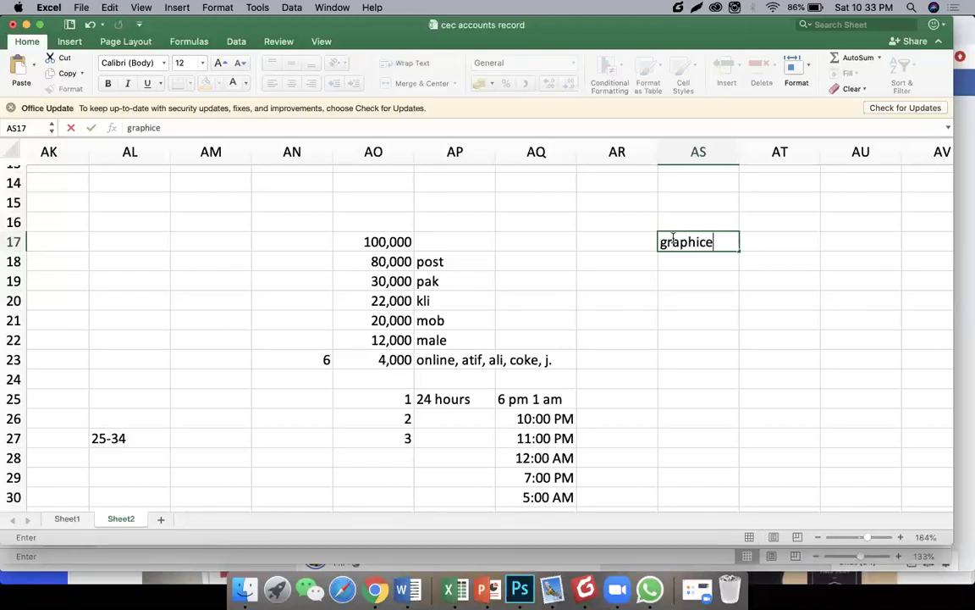
pyautogui.press('Return')
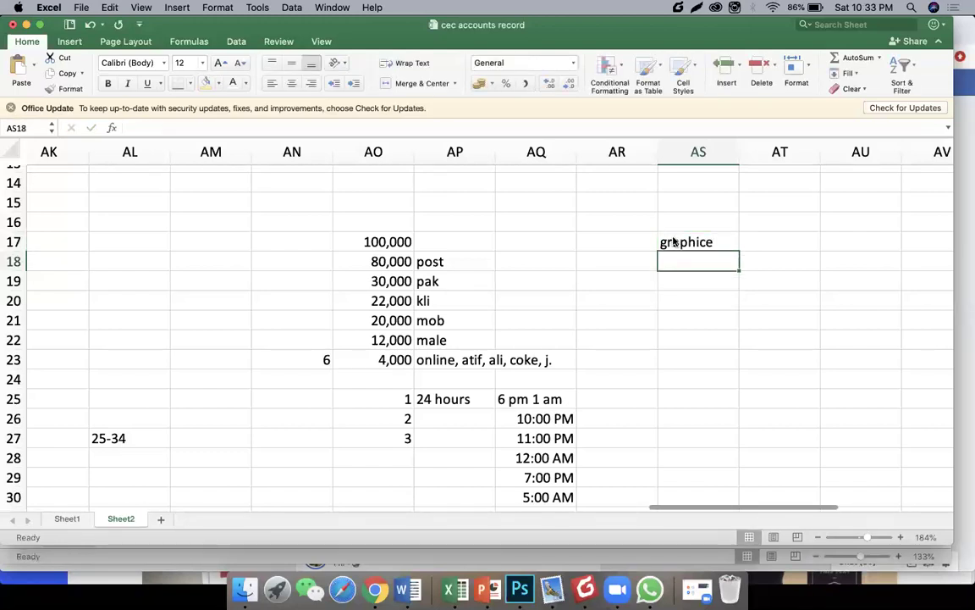
pyautogui.write('conent')
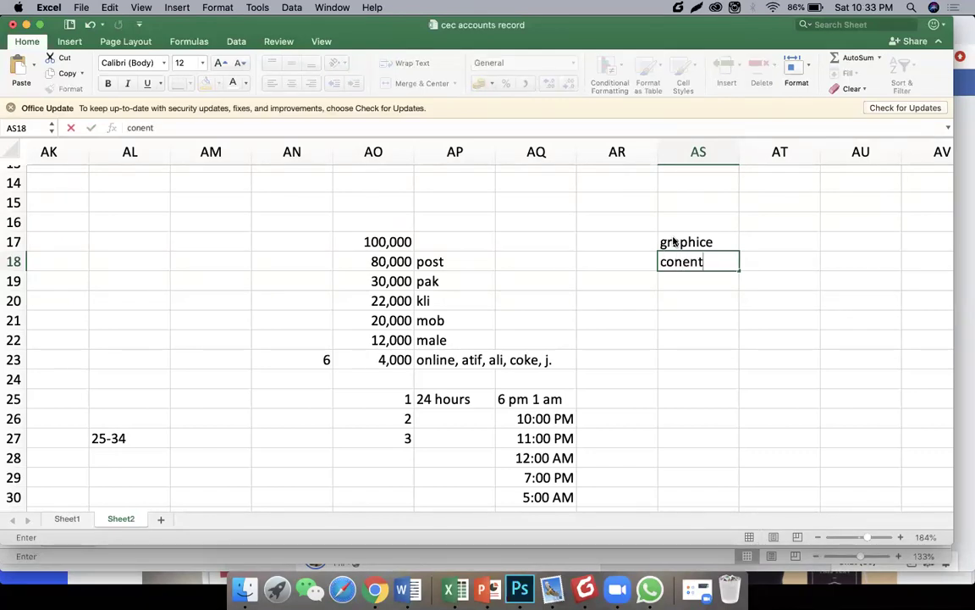
pyautogui.press('BackSpace')
pyautogui.press('BackSpace')
pyautogui.press('BackSpace')
pyautogui.write('tent')
pyautogui.press('Return')
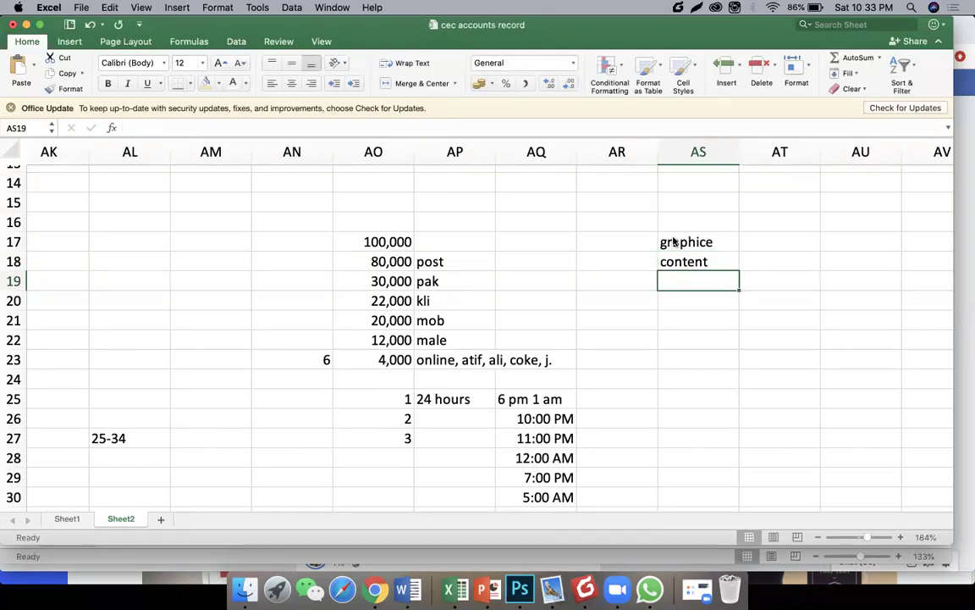
# Step: Leave a blank row and enter post engement in cell AS20 and engament rsation in cell AS21
pyautogui.press('Return')
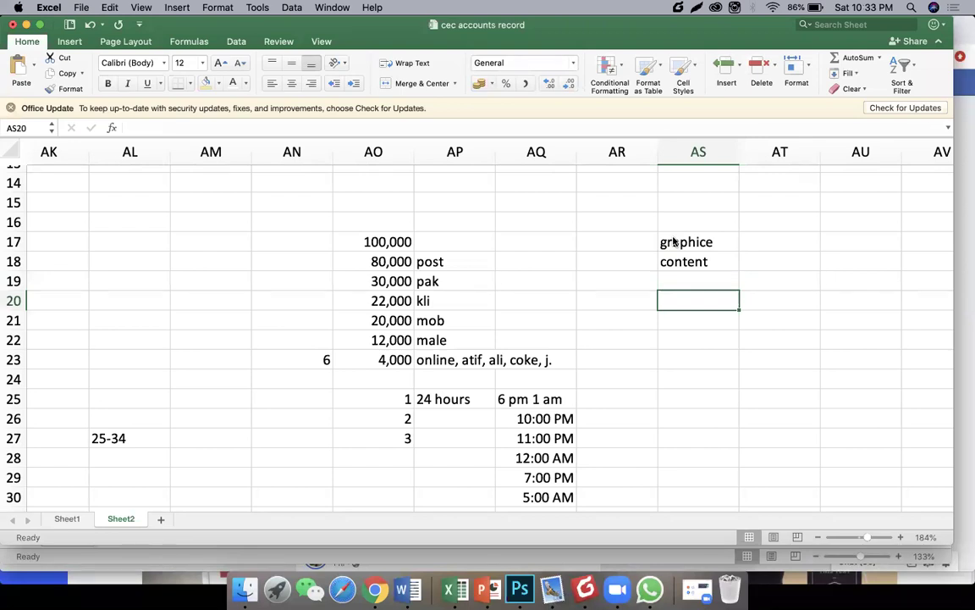
pyautogui.write('po')
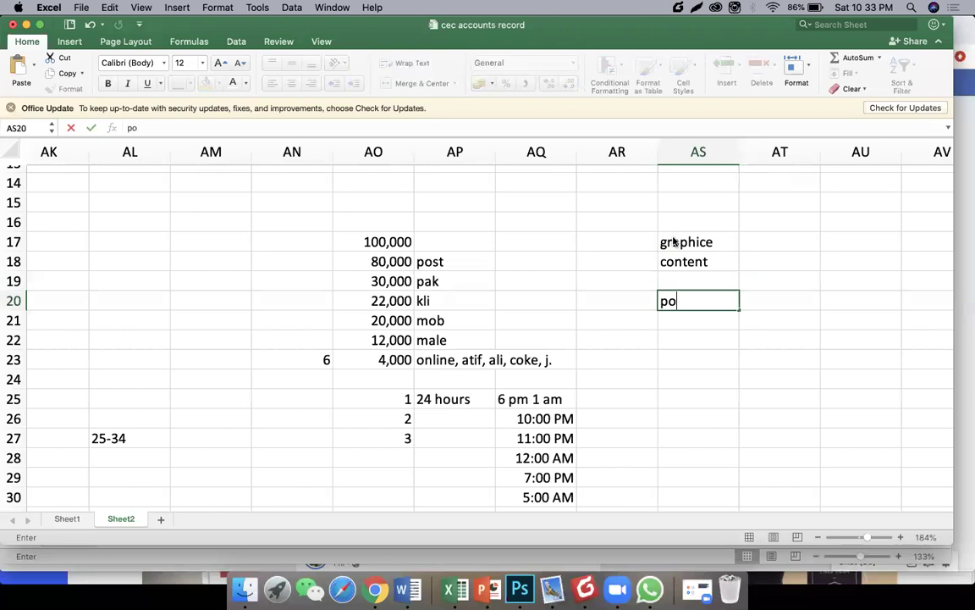
pyautogui.write('st engement')
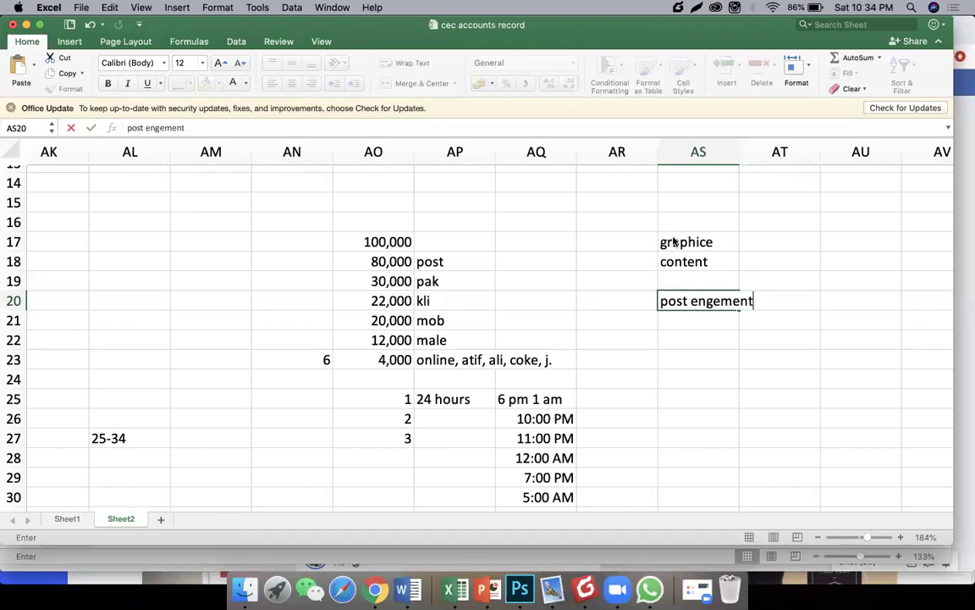
pyautogui.press('Return')
pyautogui.write('en')
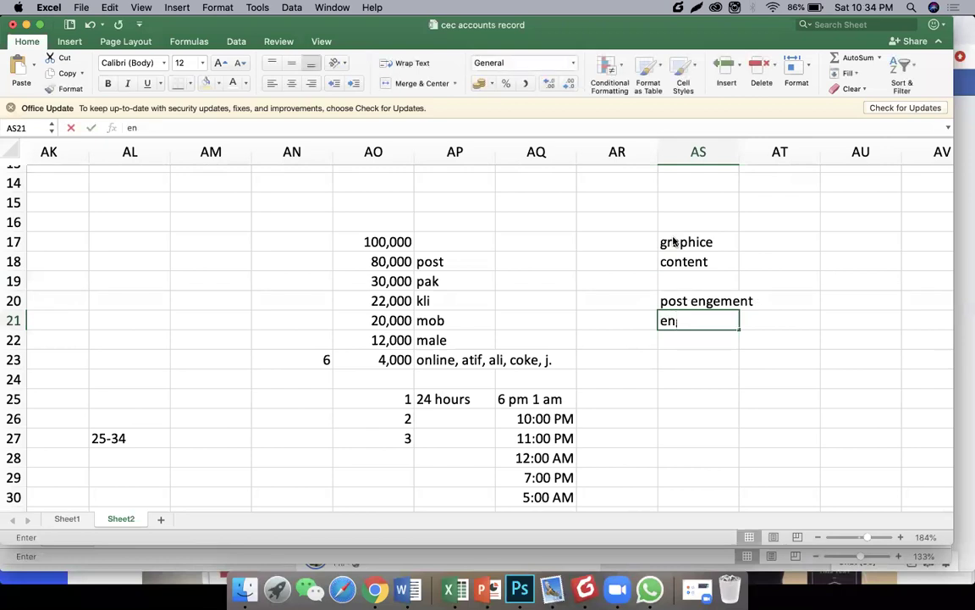
pyautogui.write('gament')
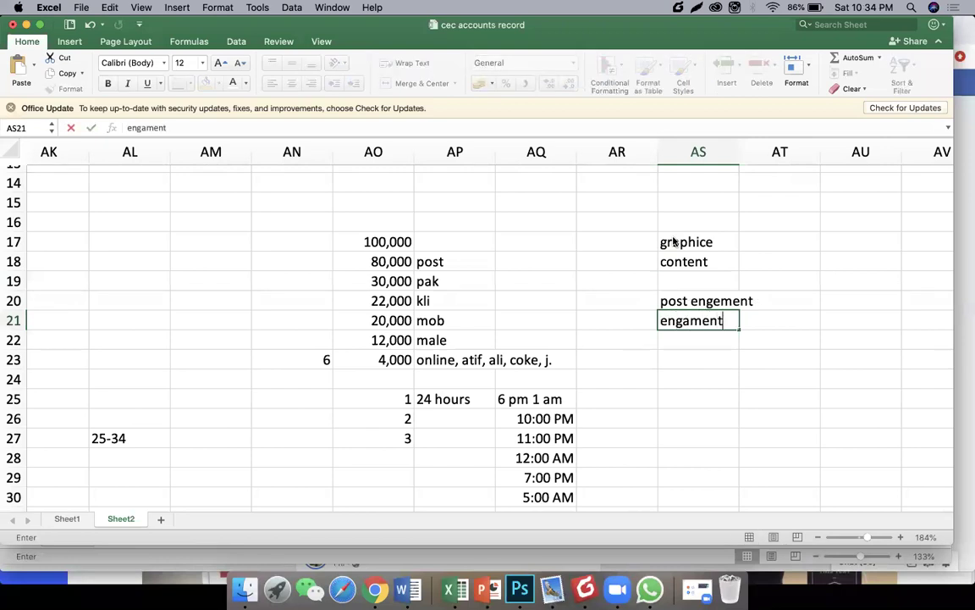
pyautogui.write(' rsation')
pyautogui.press('Return')
# Step: Add the metrics ctr - cpm in cell AS22 and comment - reaction in cell AS23
pyautogui.write('ctm')
pyautogui.press('BackSpace')
pyautogui.write('r - com')
pyautogui.press('BackSpace')
pyautogui.press('BackSpace')
pyautogui.write('pm')
pyautogui.press('Return')
pyautogui.write('comment - reaction')
pyautogui.press('Return')
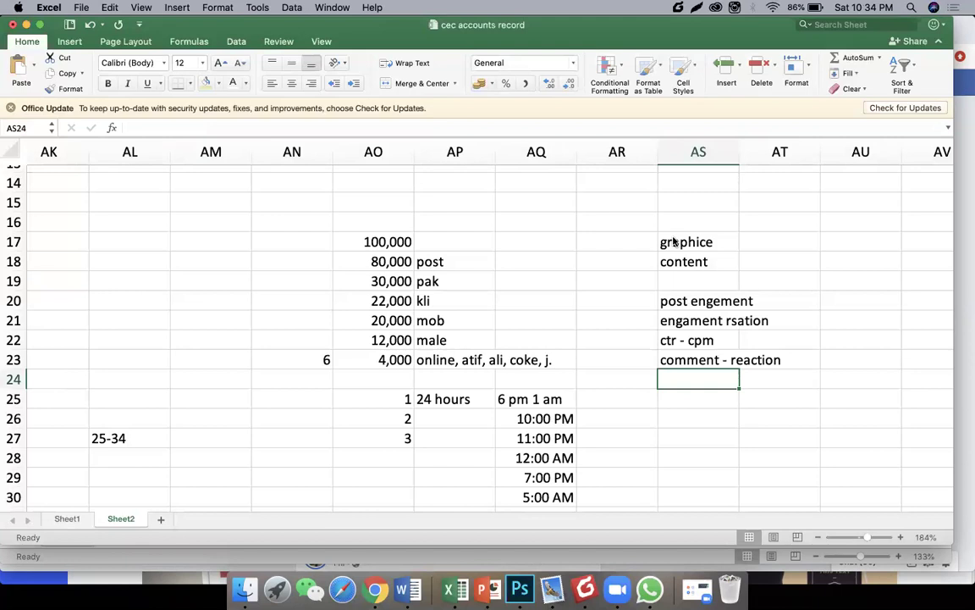
# Step: Clear the 5:00 AM entry from cell AQ30 at the end of the time list
pyautogui.moveTo(674, 241); pyautogui.dragTo(668, 409)
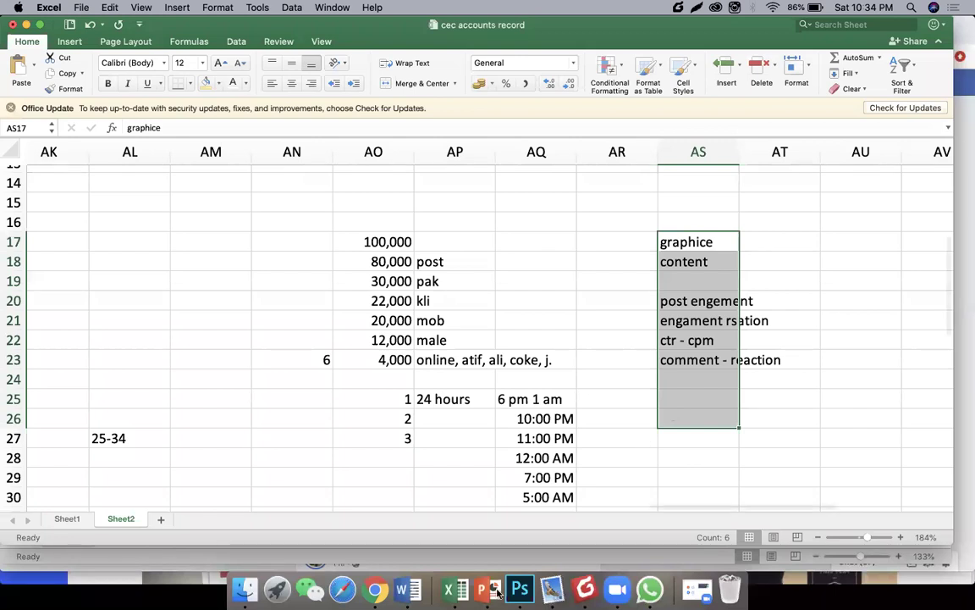
pyautogui.click(550, 497)
pyautogui.press('Delete')
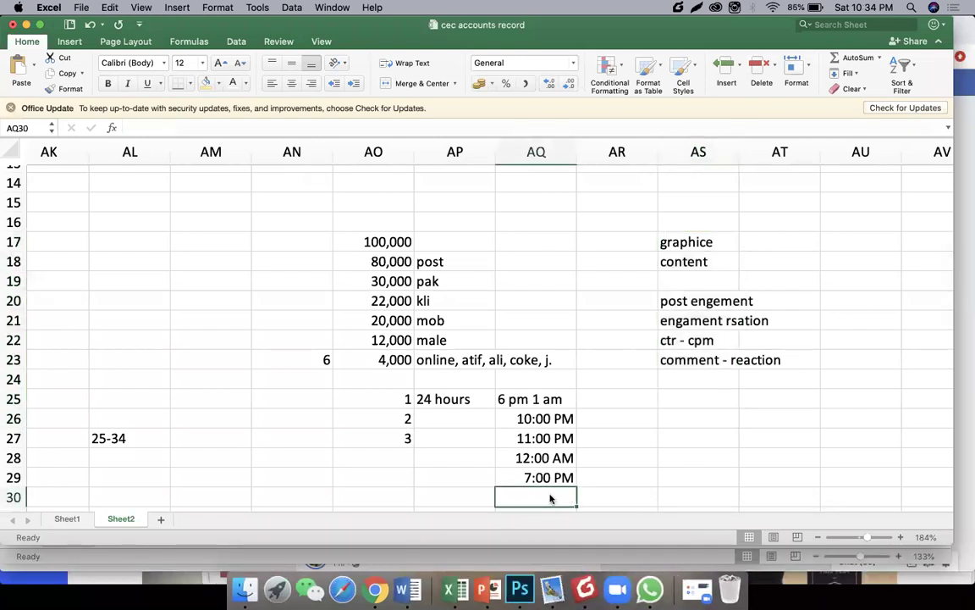
# Step: Continue the numbering beside the times with 4 in cell AO28 and 5 in cell AO29
pyautogui.click(389, 453)
pyautogui.write('4')
pyautogui.press('Return')
pyautogui.write('5')
pyautogui.press('Return')
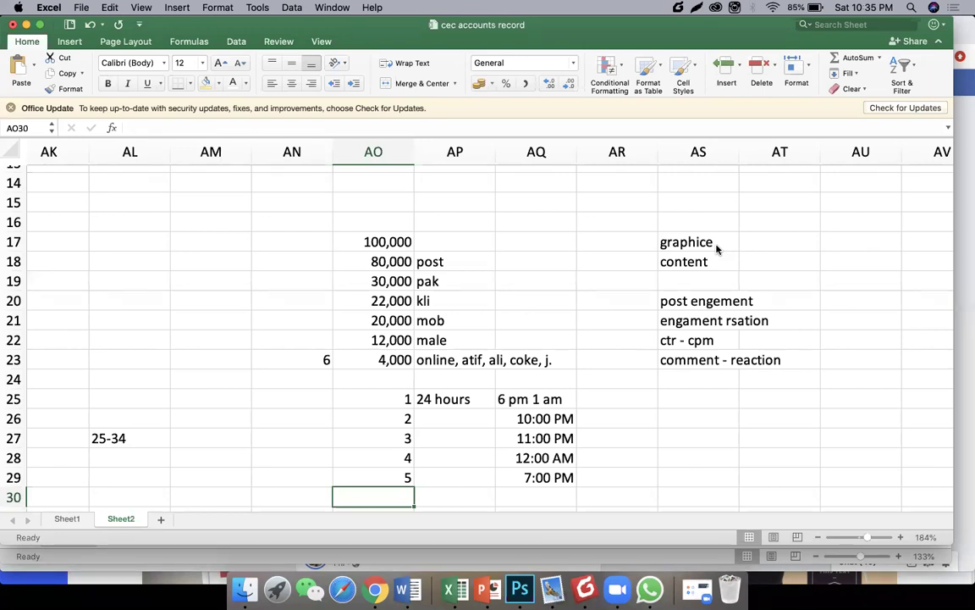
# Step: Go through the metrics list from content in AS18 down to engament rsation in AS21
pyautogui.click(712, 264)
pyautogui.press('Down')
pyautogui.press('Down')
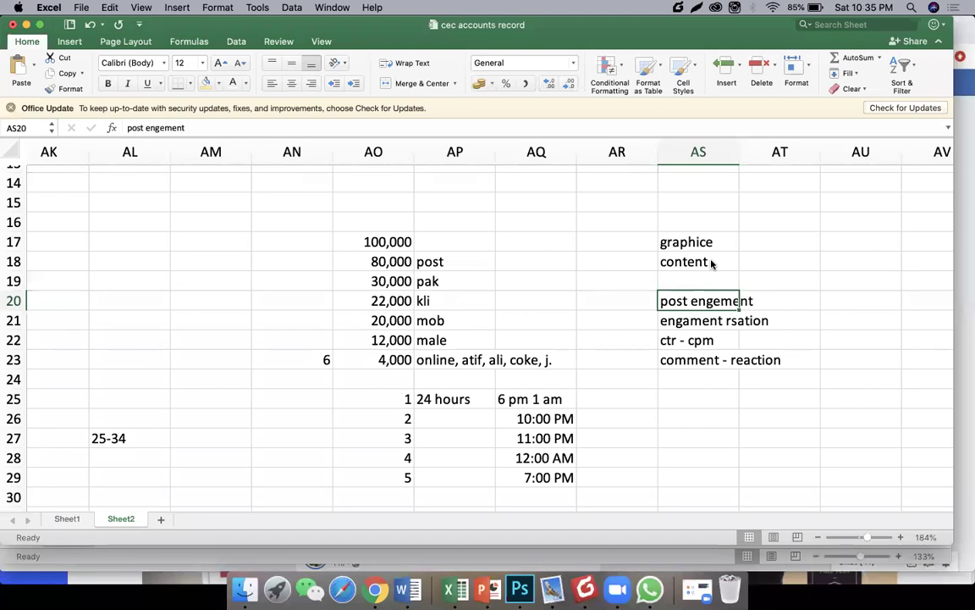
pyautogui.press('Down')
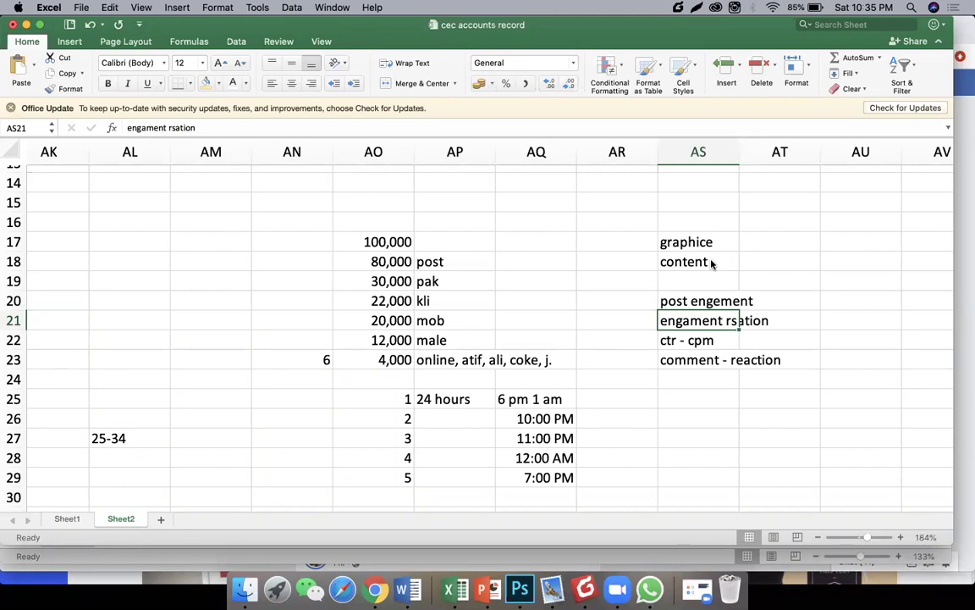
# Step: Switch to the Facebook news feed in Chrome and examine the Newsie and shirt posts and their reactions
pyautogui.click(377, 587)
pyautogui.scroll(-10, 523, 282)
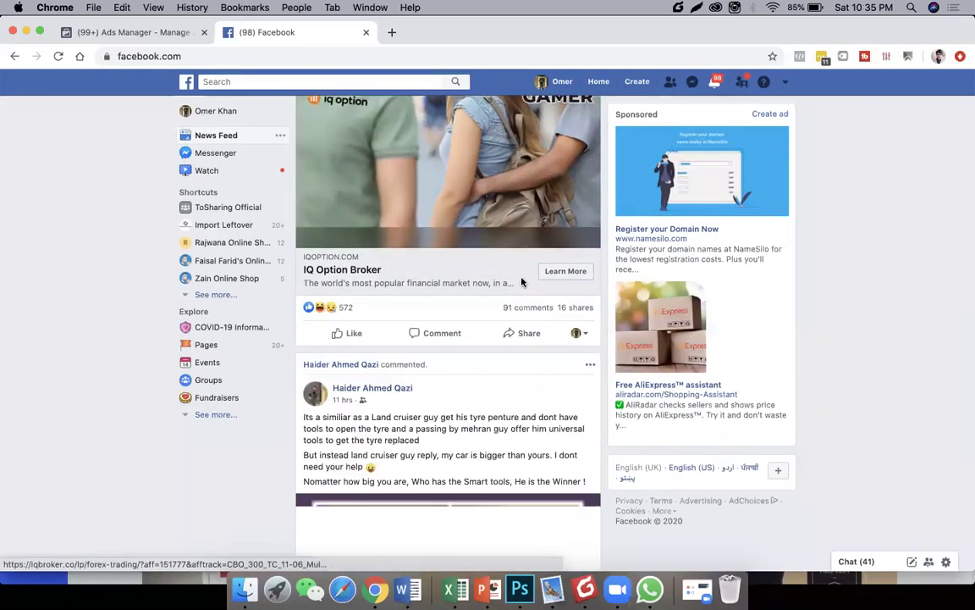
pyautogui.scroll(-5, 522, 282)
pyautogui.scroll(-5, 523, 284)
pyautogui.scroll(4, 522, 284)
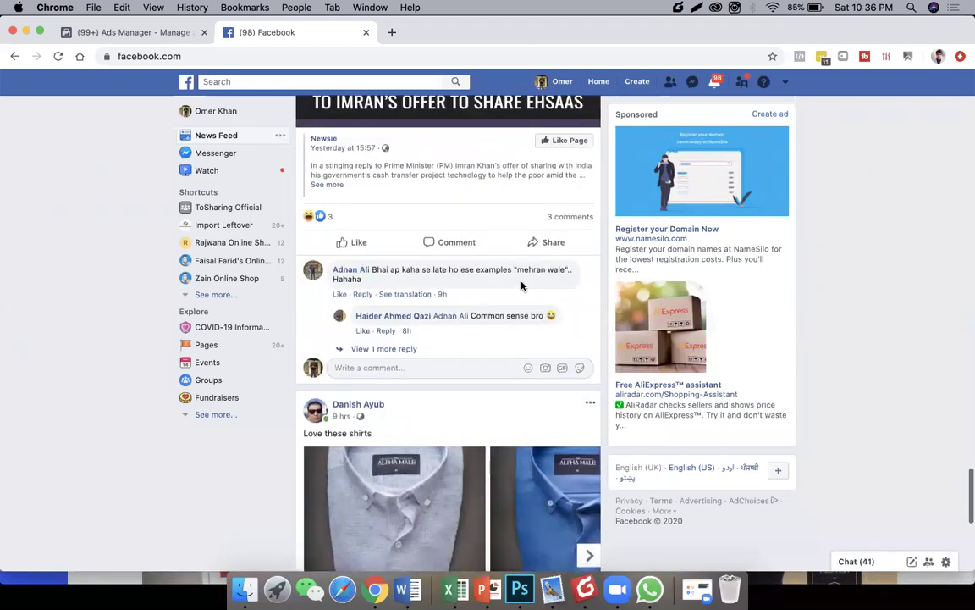
pyautogui.scroll(3, 522, 286)
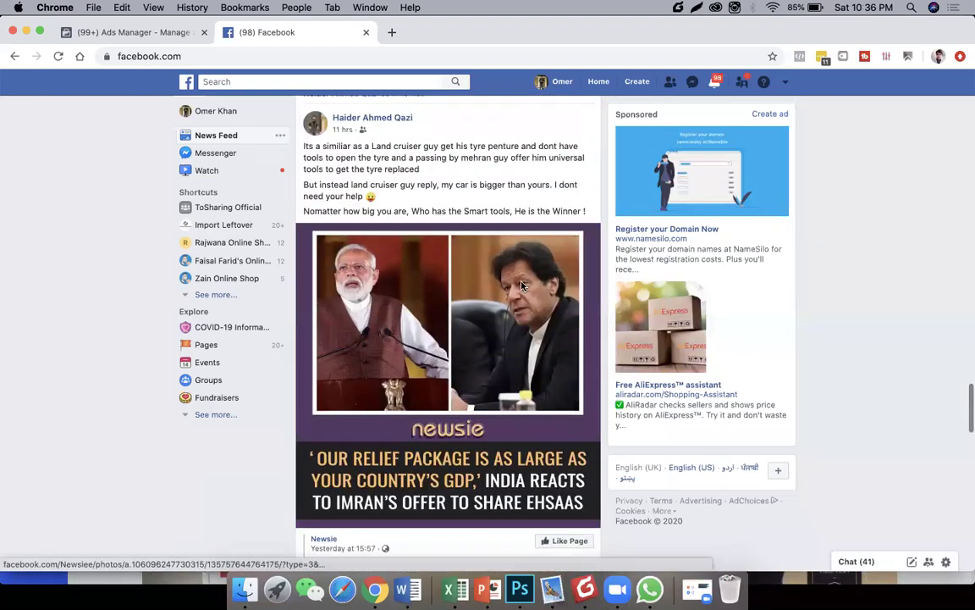
pyautogui.scroll(-7, 522, 286)
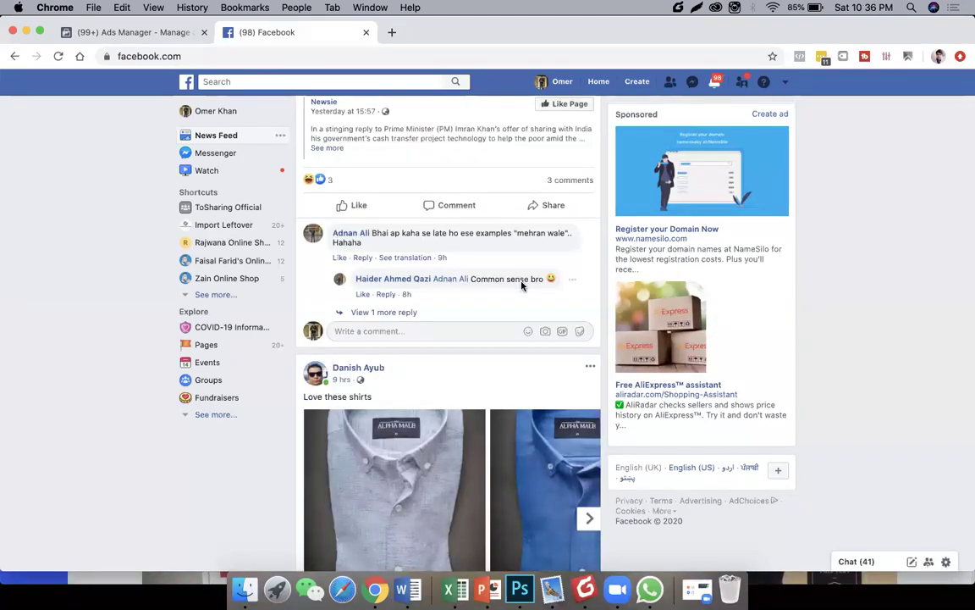
pyautogui.scroll(-4, 523, 287)
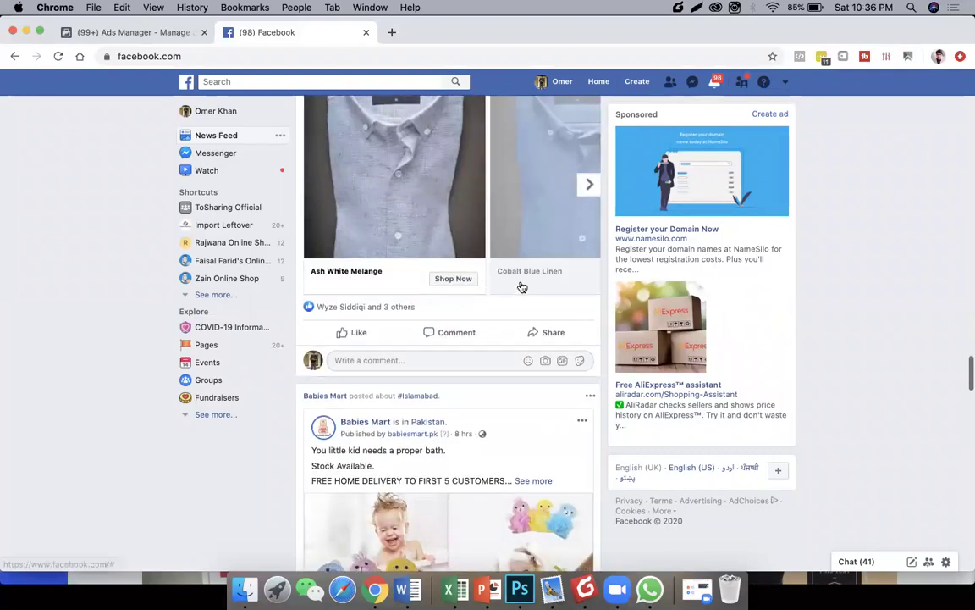
pyautogui.scroll(3, 523, 287)
pyautogui.scroll(4, 522, 286)
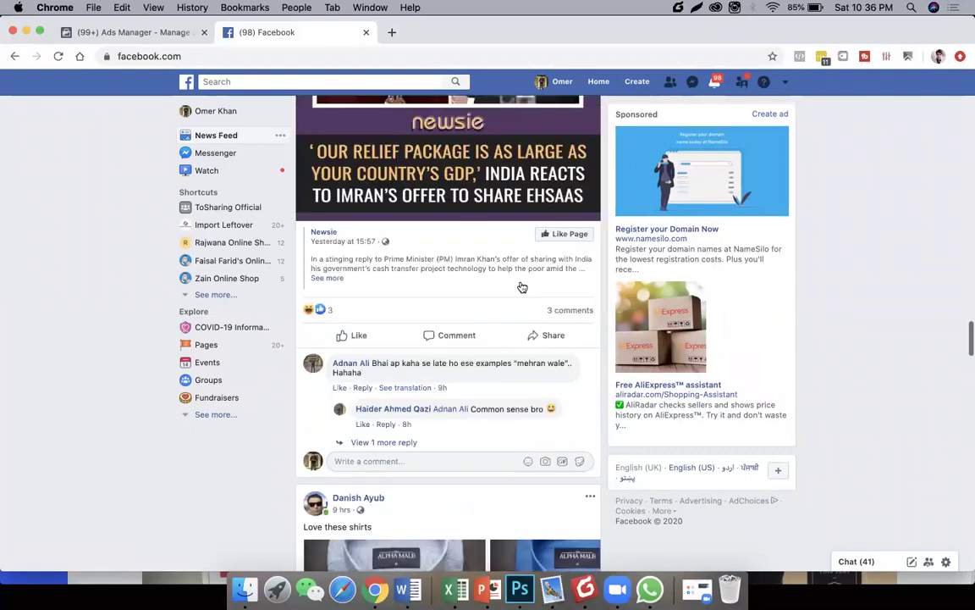
pyautogui.scroll(2, 522, 286)
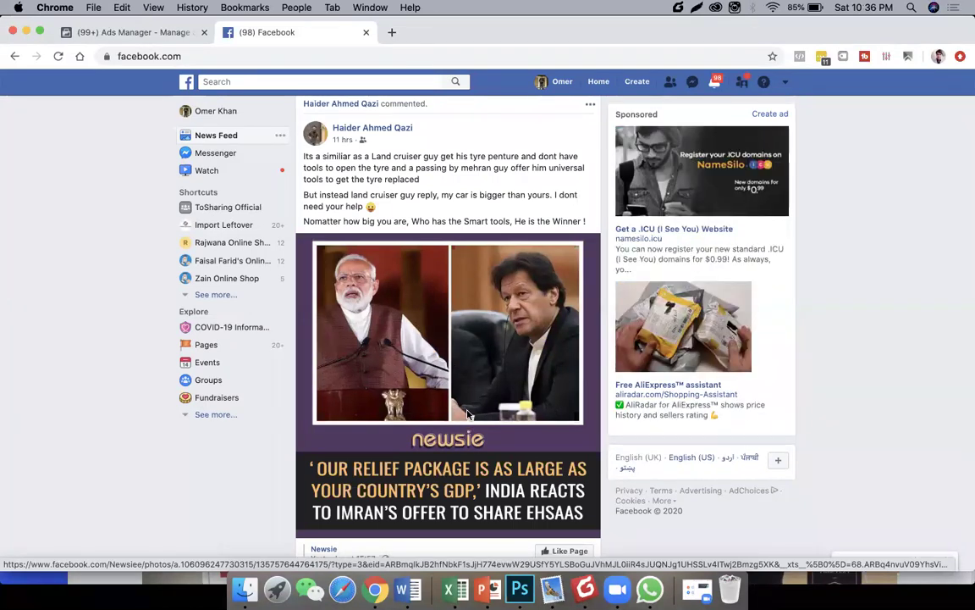
# Step: View the Newsie post's image enlarged, close it, and highlight part of the post's text
pyautogui.click(460, 337)
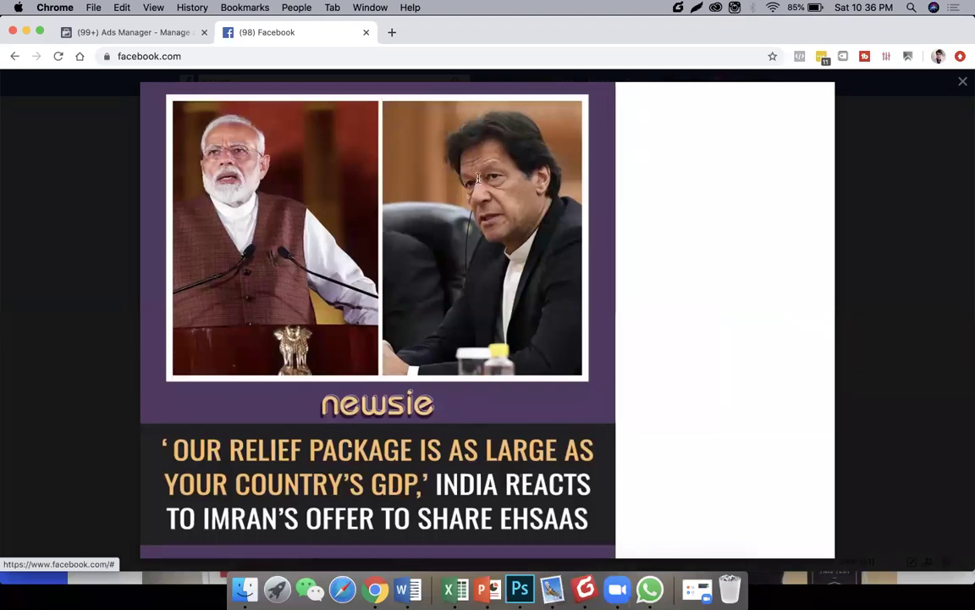
pyautogui.click(77, 339)
pyautogui.moveTo(476, 221); pyautogui.dragTo(491, 221)
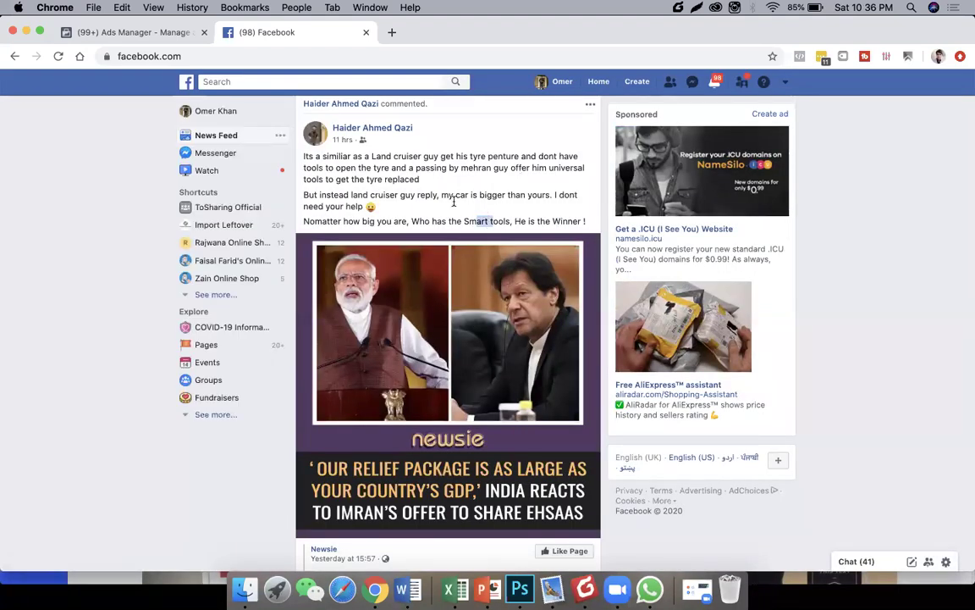
# Step: Browse further through the news feed, comparing the reactions, comments and shares on regular and sponsored posts
pyautogui.scroll(-10, 446, 180)
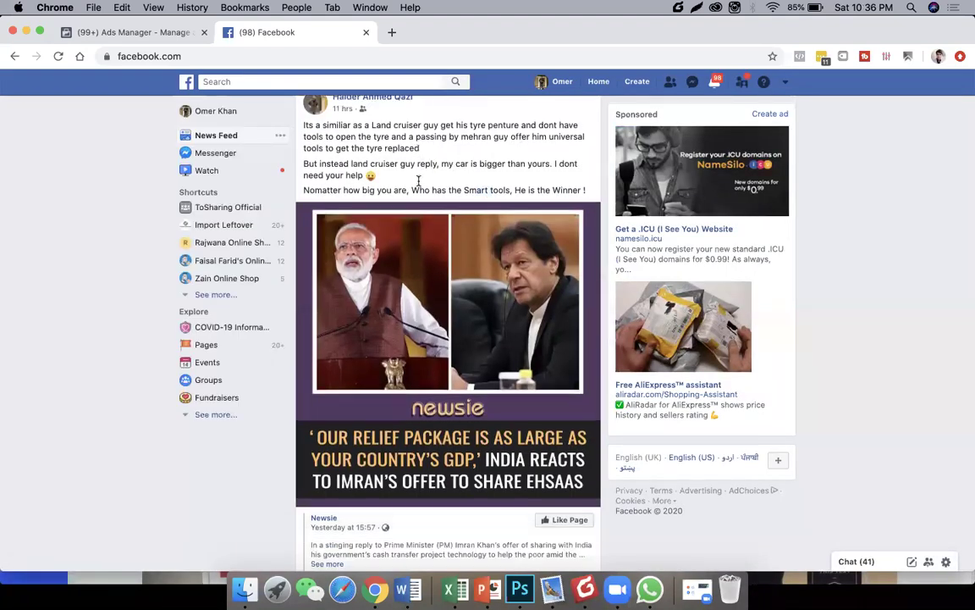
pyautogui.scroll(5, 467, 271)
pyautogui.scroll(3, 467, 278)
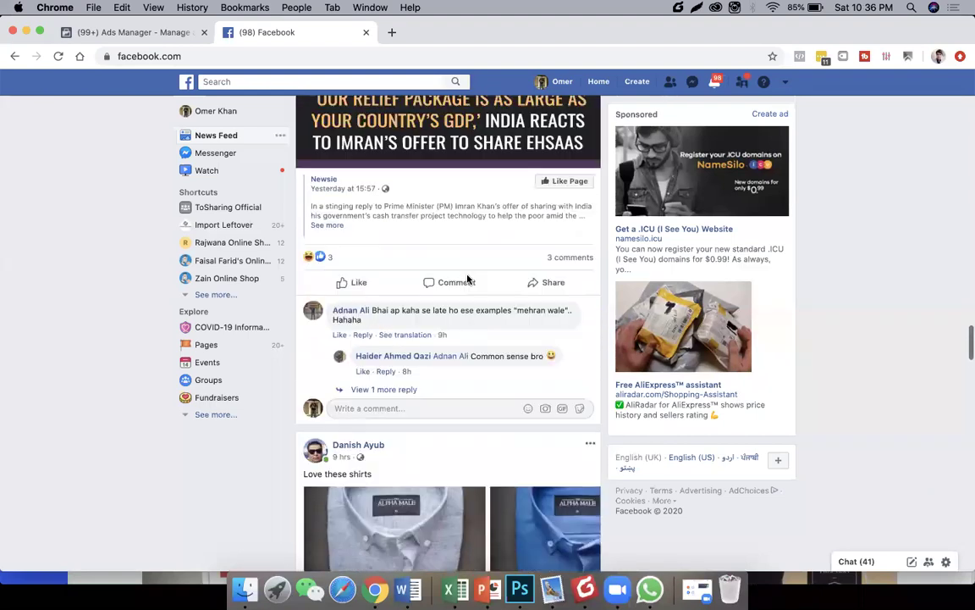
pyautogui.scroll(-15, 479, 413)
pyautogui.scroll(-3, 478, 408)
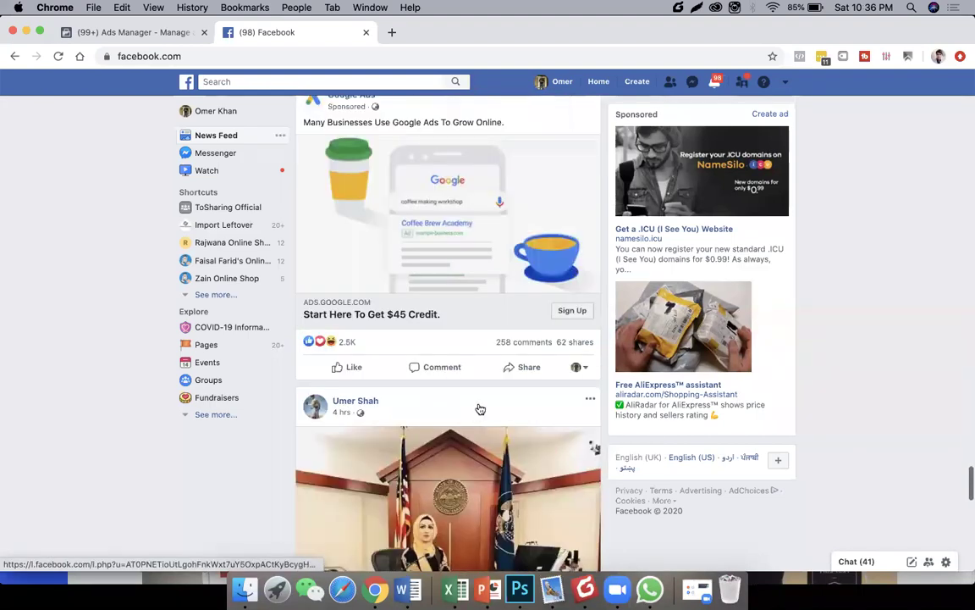
pyautogui.scroll(7, 468, 327)
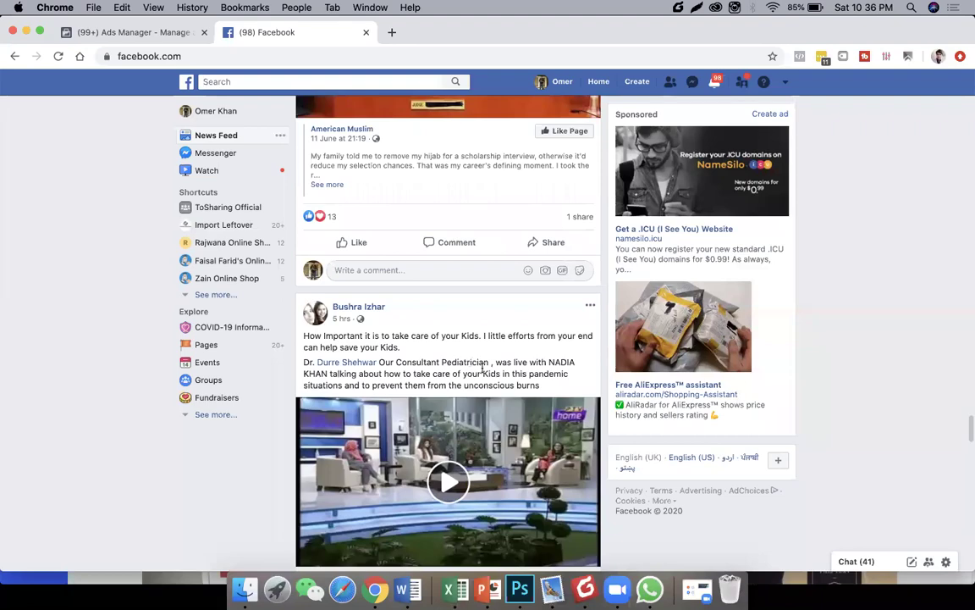
pyautogui.scroll(-10, 472, 346)
pyautogui.scroll(2, 484, 373)
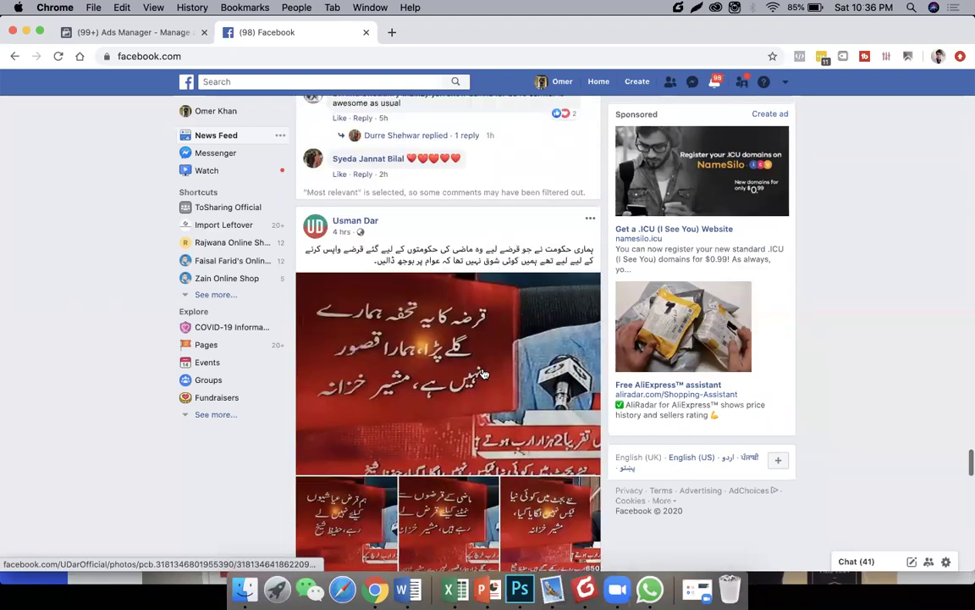
pyautogui.scroll(-10, 490, 383)
pyautogui.scroll(1, 388, 401)
pyautogui.scroll(-6, 343, 406)
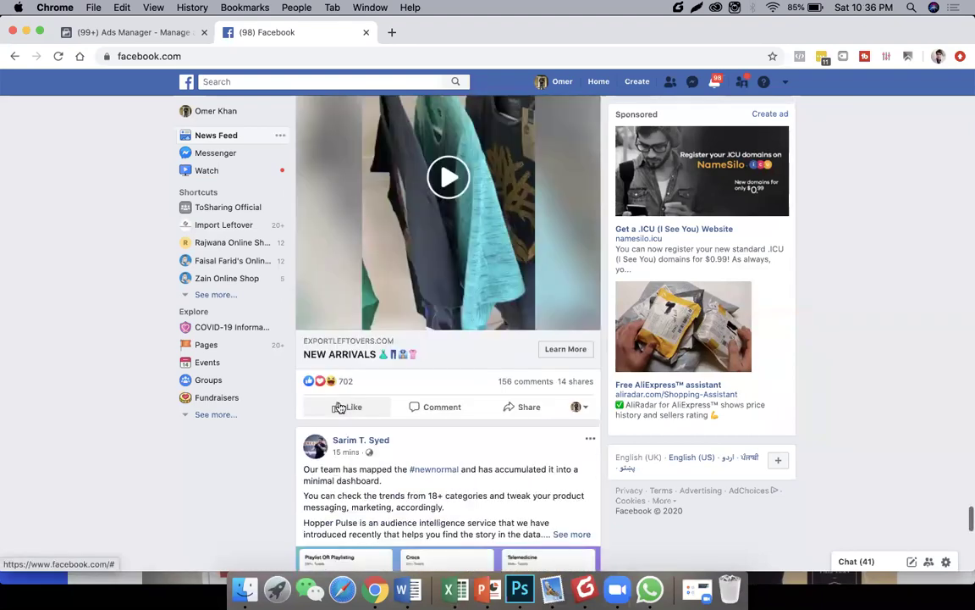
# Step: Expand the full text of the Hopper Pulse post in the news feed
pyautogui.scroll(-7, 438, 394)
pyautogui.scroll(8, 584, 372)
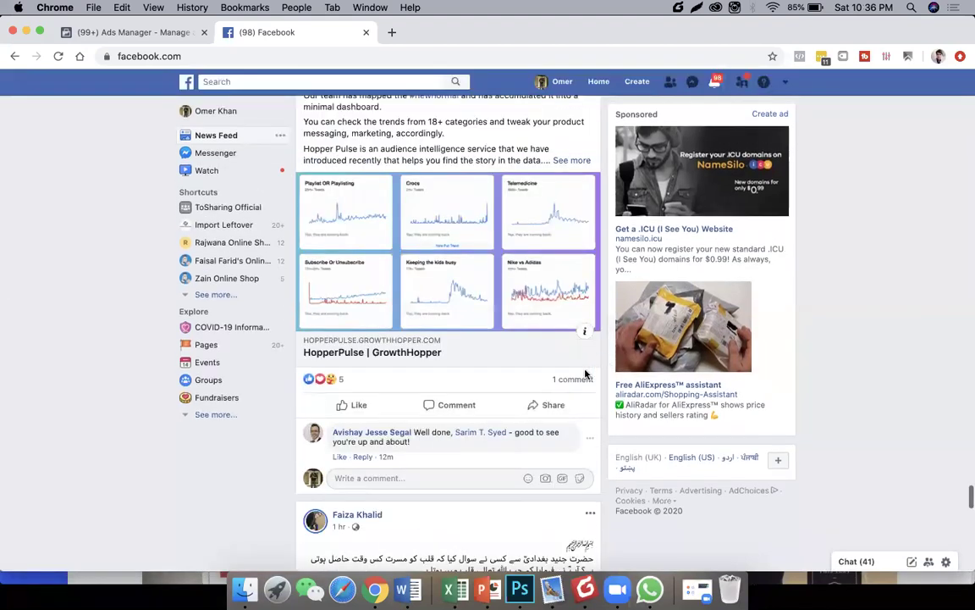
pyautogui.scroll(5, 582, 373)
pyautogui.click(582, 373)
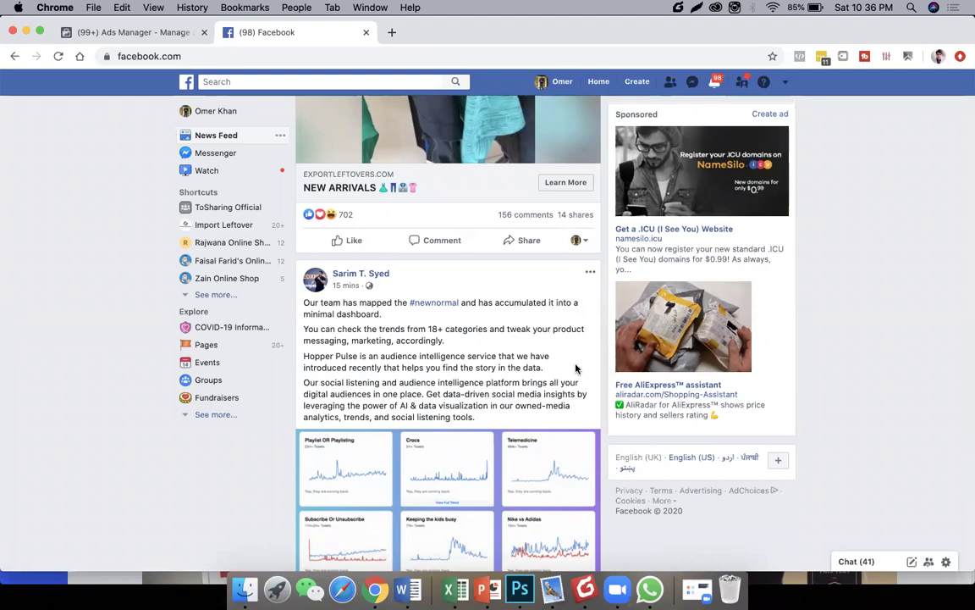
# Step: Skim further posts in the news feed, return to the Excel sheet, and go through the ctr - cpm and comment - reaction entries
pyautogui.scroll(-10, 576, 369)
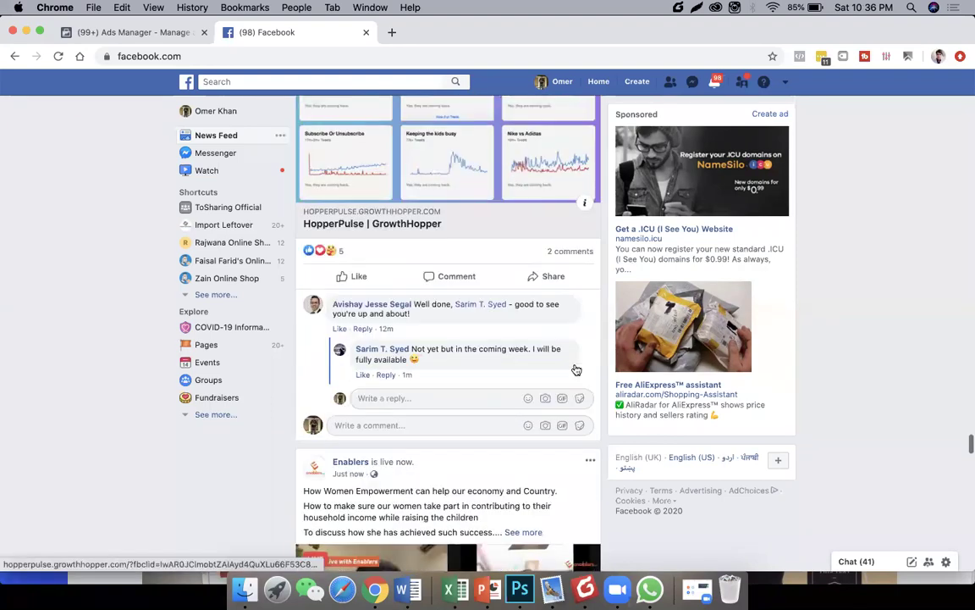
pyautogui.scroll(-12, 576, 370)
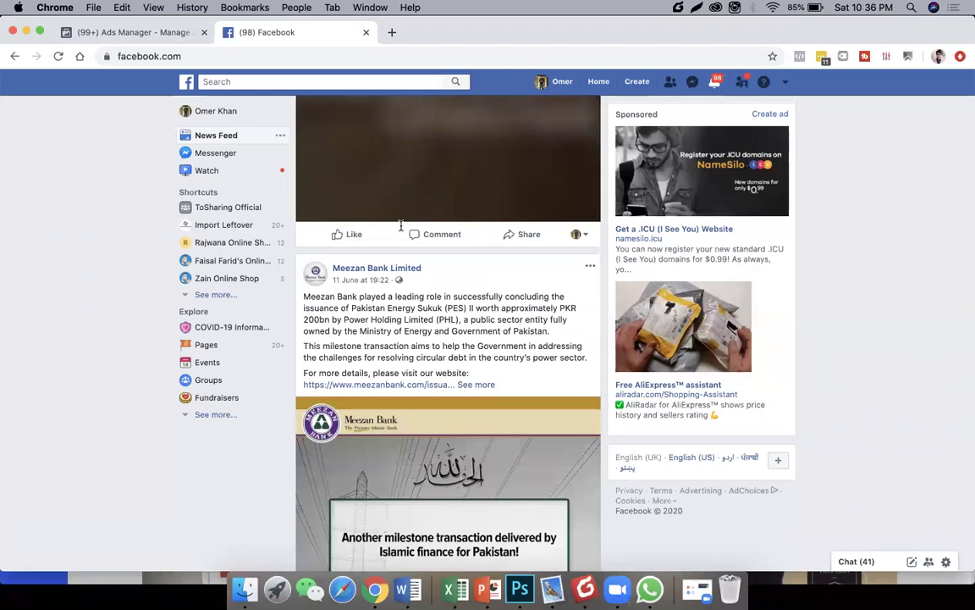
pyautogui.press('super+Tab')
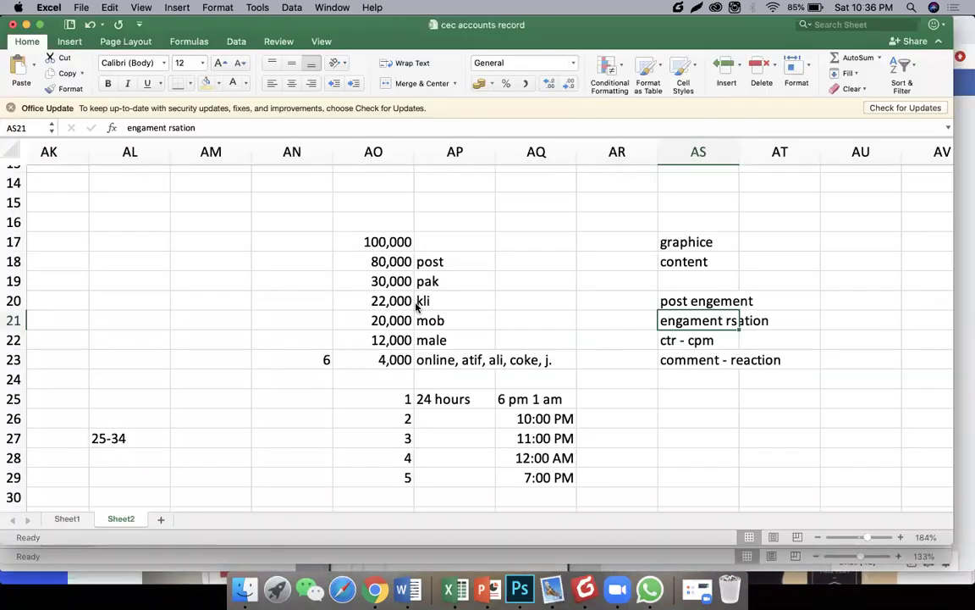
pyautogui.press('Down')
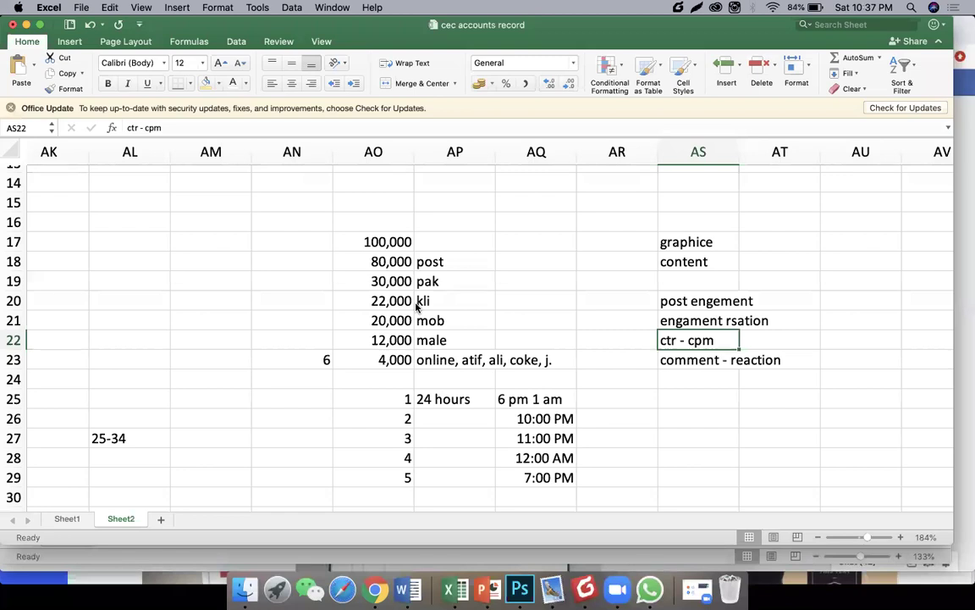
pyautogui.press('Down')
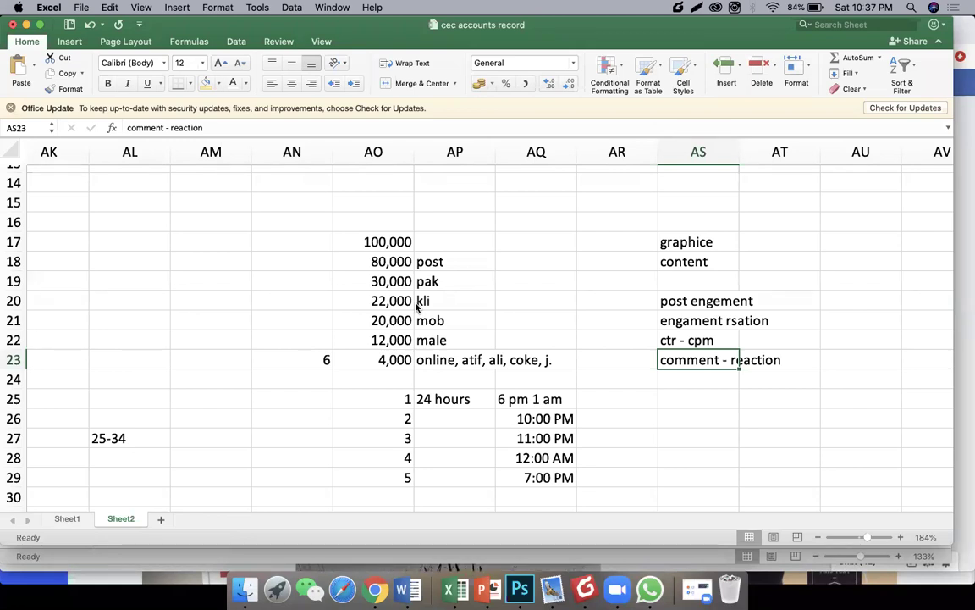
# Step: Select the whole list of creative and engagement metrics from graphice through comment - reaction, cells AS17:AS23
pyautogui.hotkey('shift', 'Up')
pyautogui.hotkey('shift', 'Up')
pyautogui.hotkey('shift', 'Up')
pyautogui.hotkey('shift', 'Up')
pyautogui.hotkey('shift', 'Up')
pyautogui.hotkey('shift', 'Up')
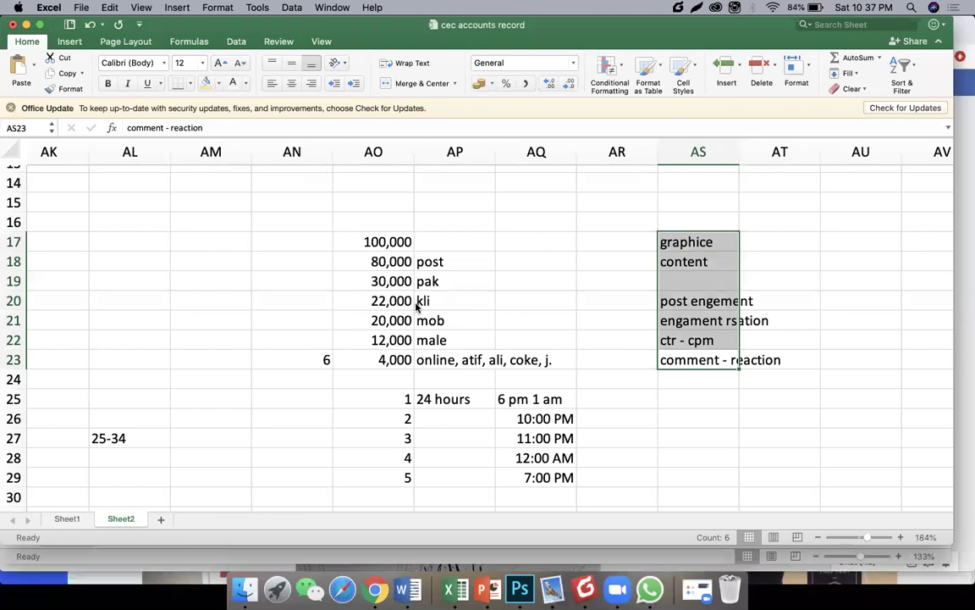
# Step: Shade the 10:00 PM and 7:00 PM cells in the ad timing list with the light orange fill
pyautogui.click(536, 419)
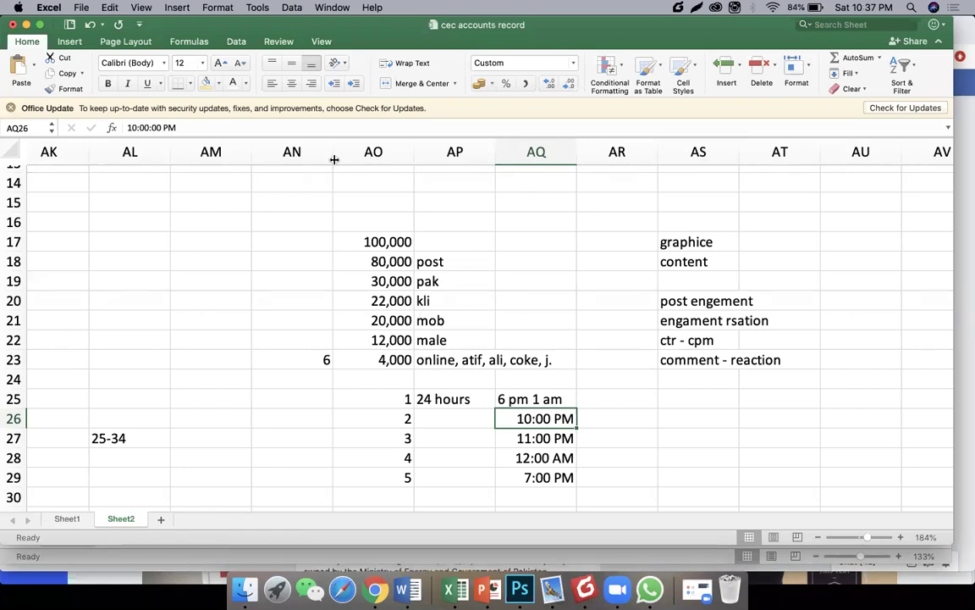
pyautogui.click(205, 88)
pyautogui.press('Down')
pyautogui.press('Down')
pyautogui.press('Down')
pyautogui.click(204, 82)
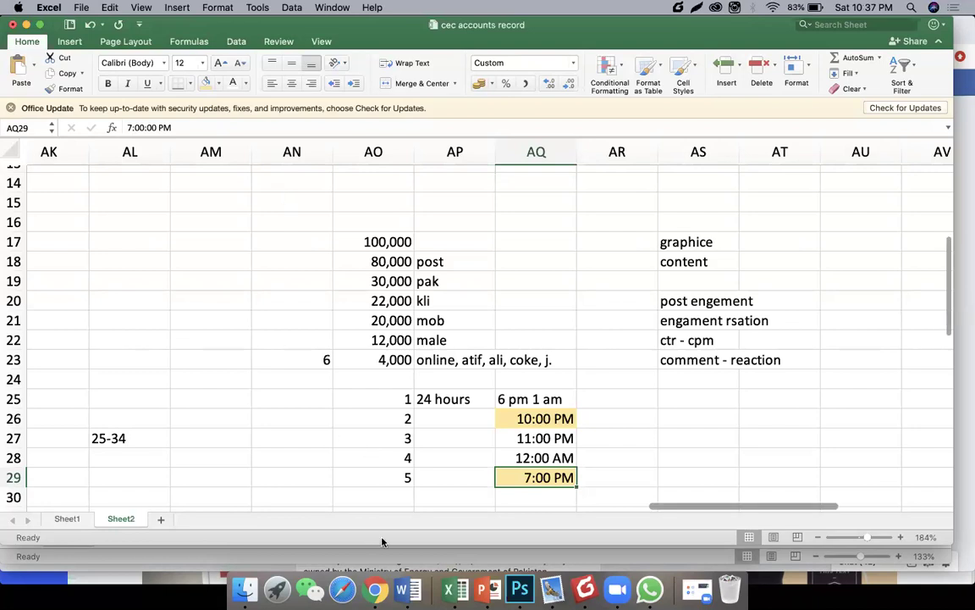
# Step: Switch to Ads Manager in Chrome and set the campaign date range to 13 Jun 2020-14 Jun 2020
pyautogui.click(375, 590)
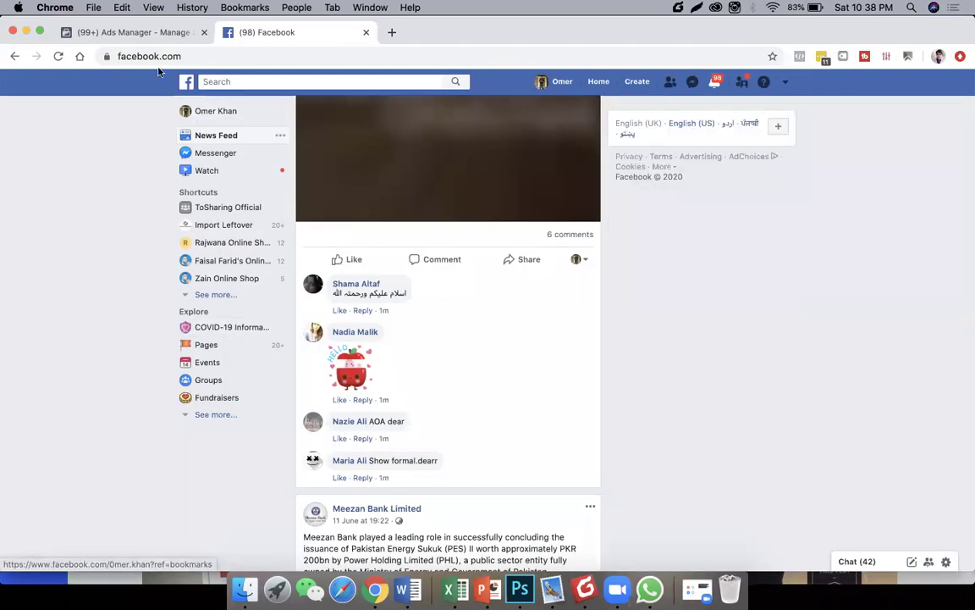
pyautogui.click(144, 33)
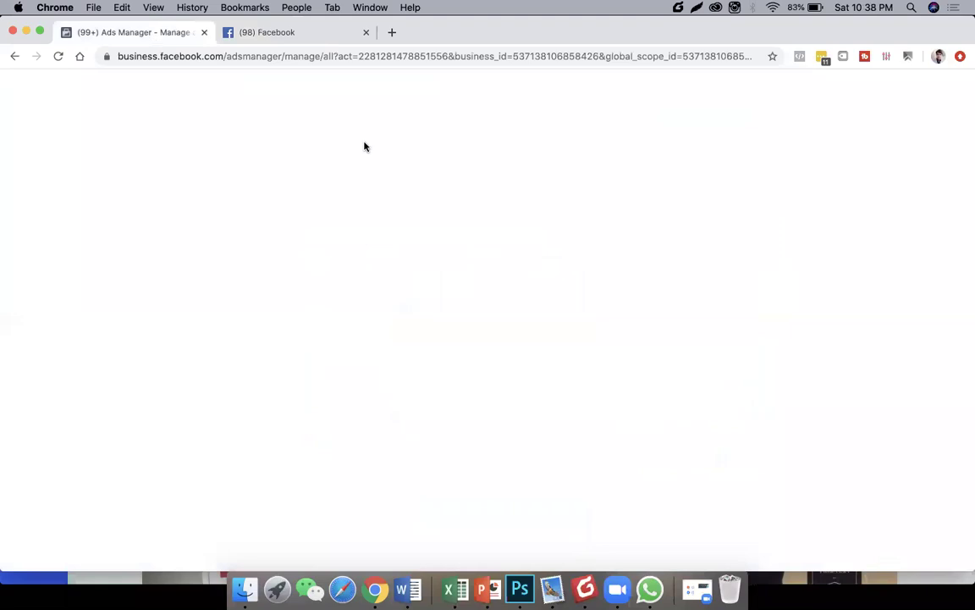
pyautogui.click(110, 193)
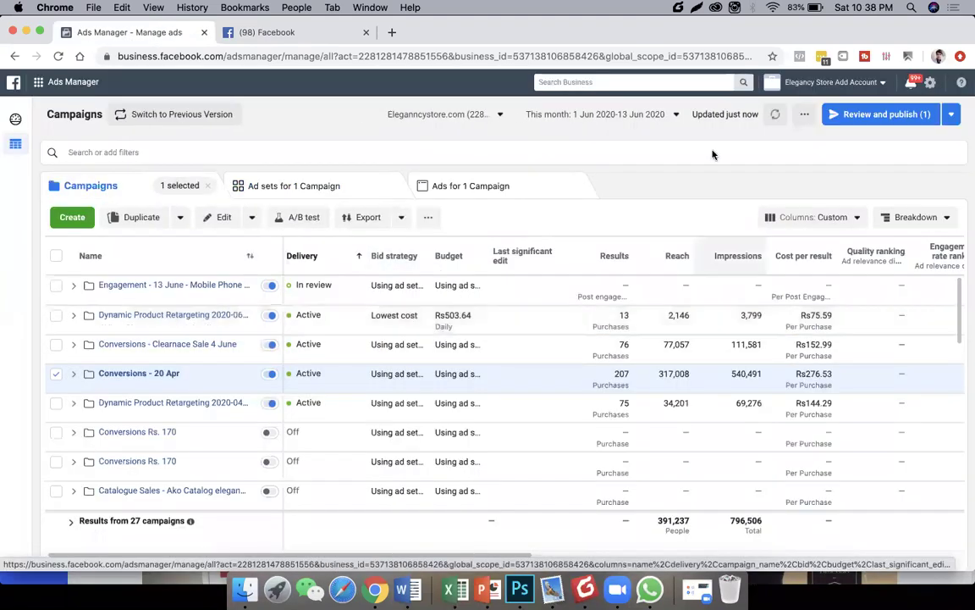
pyautogui.click(680, 113)
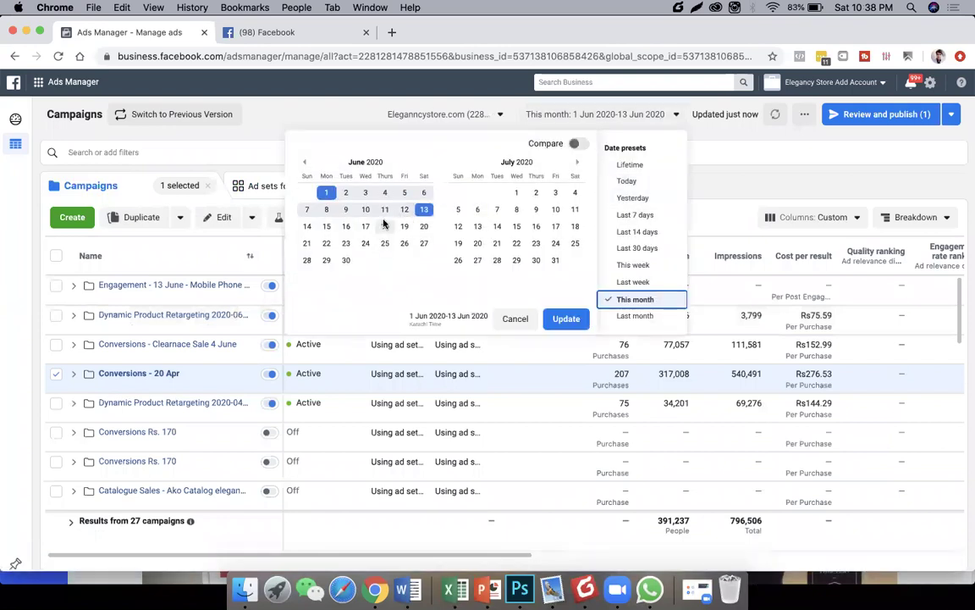
pyautogui.click(307, 226)
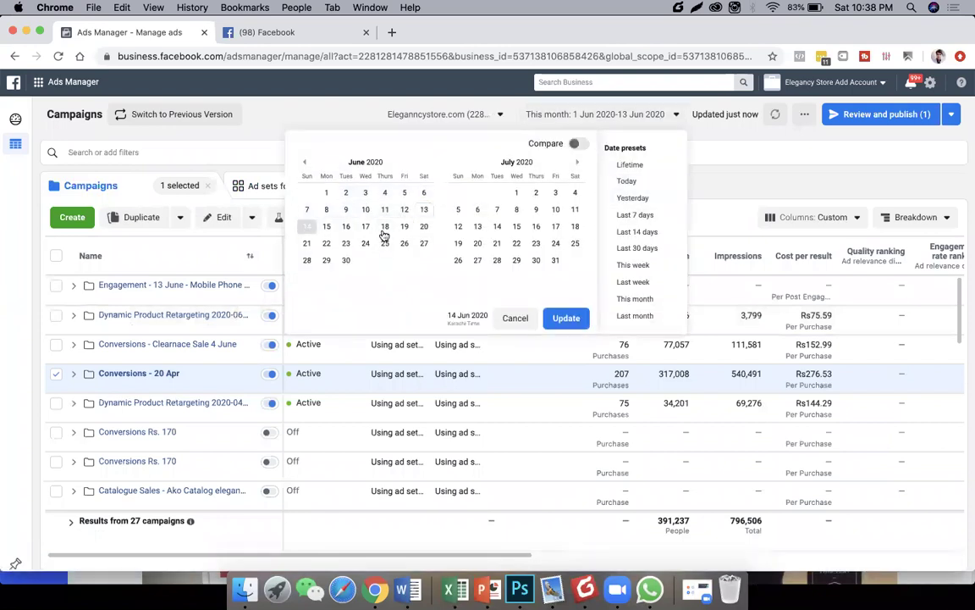
pyautogui.click(424, 209)
pyautogui.click(565, 319)
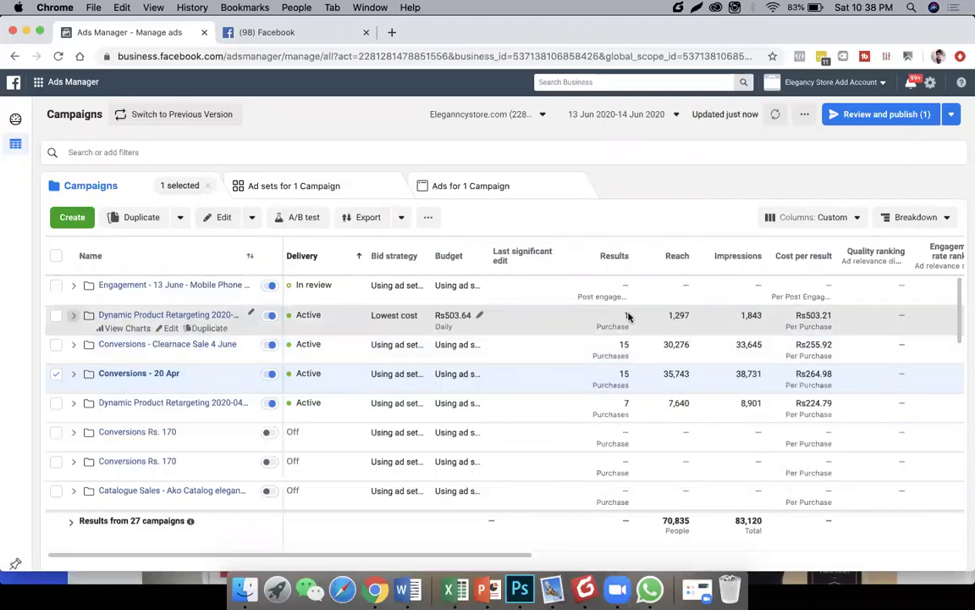
# Step: Compare the conversion details and cost per purchase of the four active purchase campaigns
pyautogui.moveTo(625, 317)
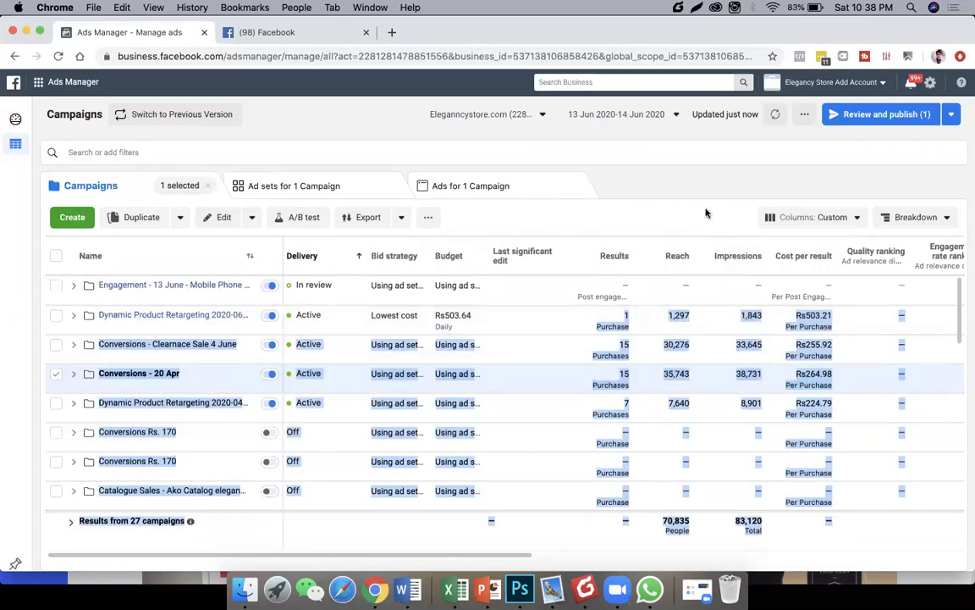
pyautogui.click(809, 315)
pyautogui.doubleClick(809, 315)
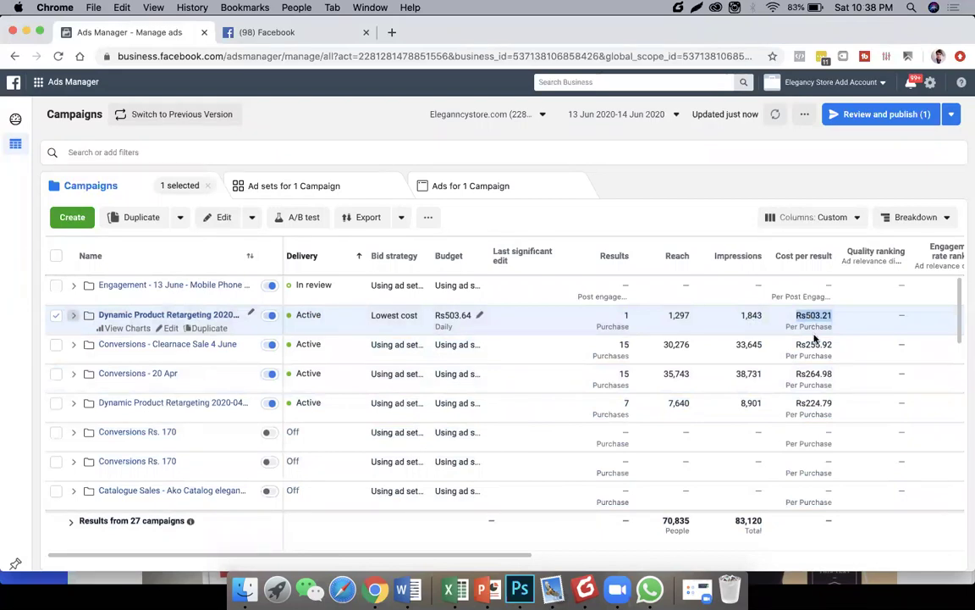
pyautogui.moveTo(624, 346)
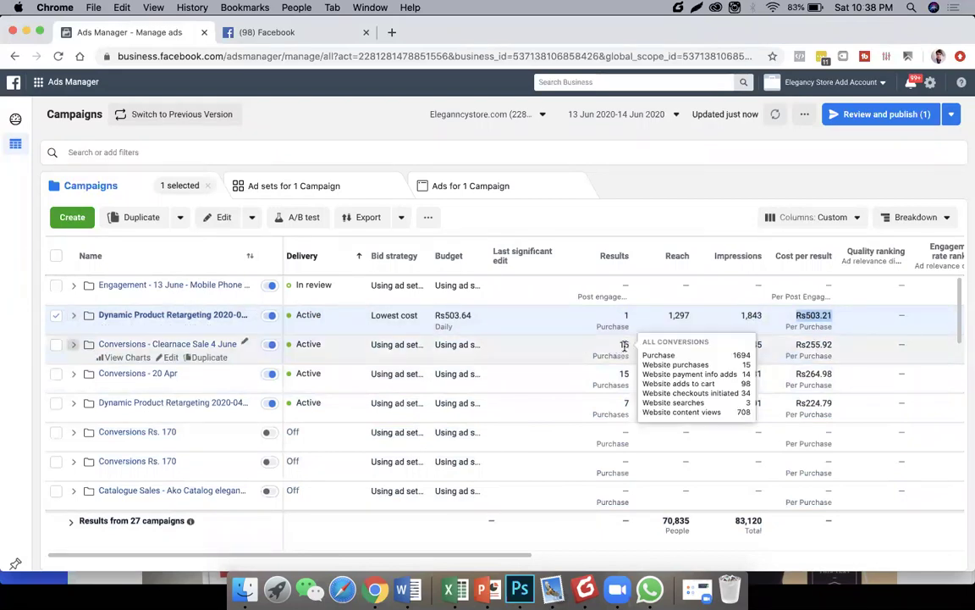
pyautogui.doubleClick(810, 344)
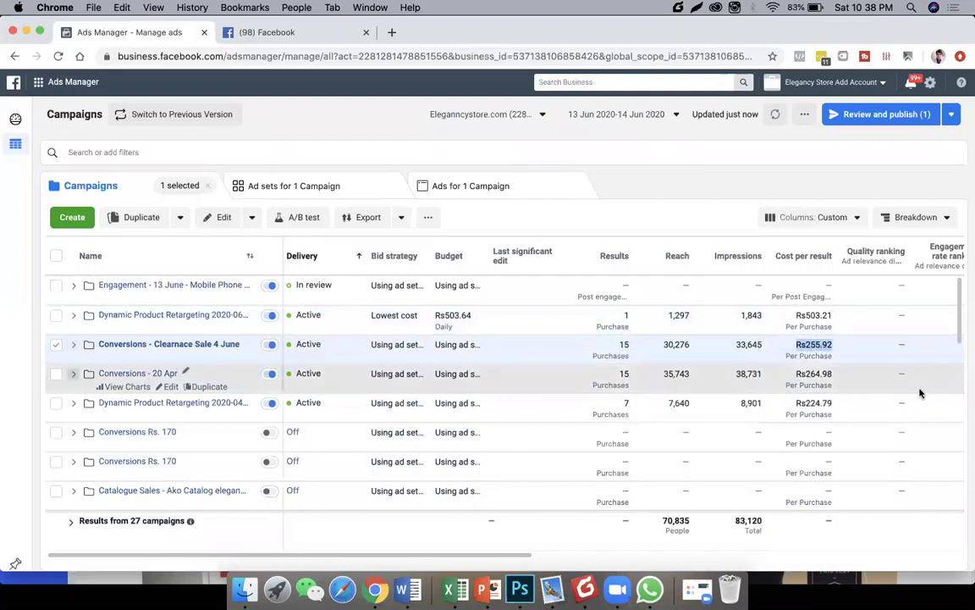
pyautogui.moveTo(625, 375)
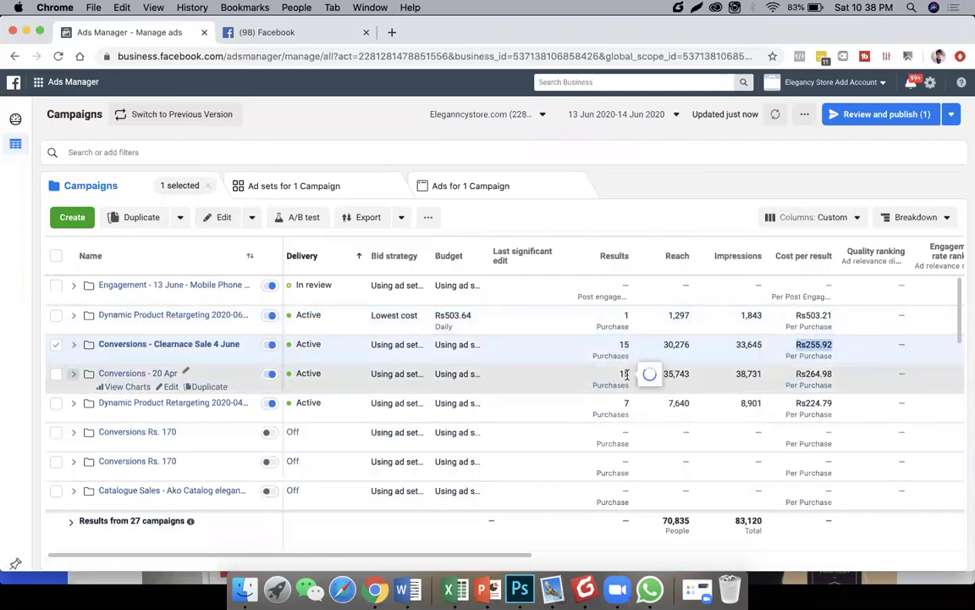
pyautogui.doubleClick(813, 374)
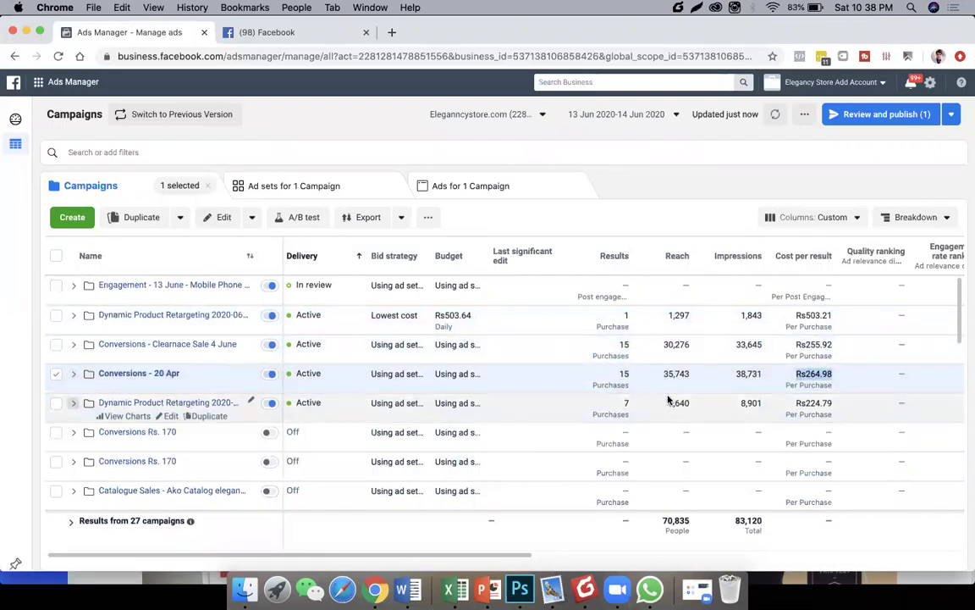
pyautogui.doubleClick(813, 414)
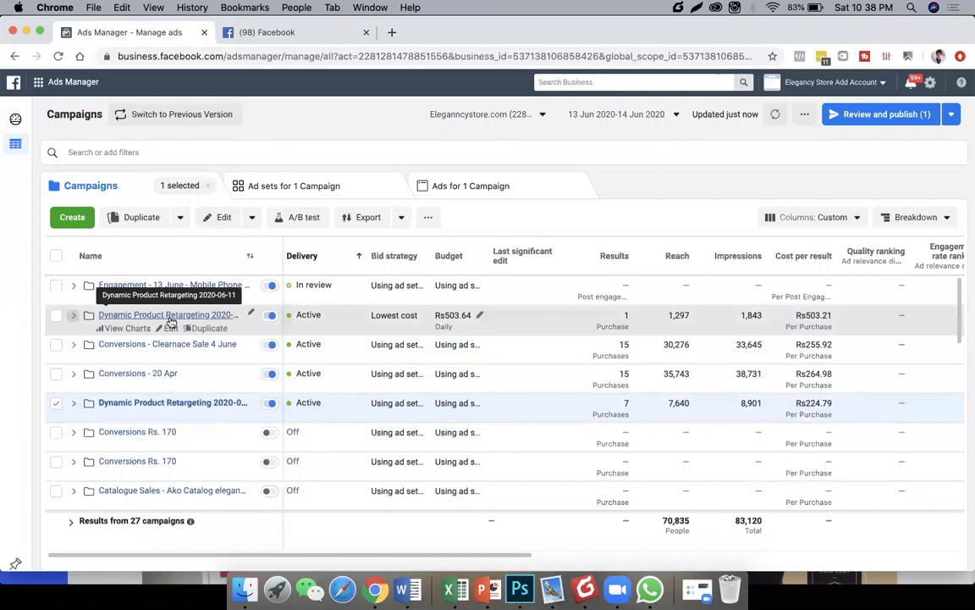
# Step: Turn off the Engagement - 13 June campaign and compare reach with results for the newer Dynamic Product Retargeting and Clearance Sale campaigns
pyautogui.click(271, 286)
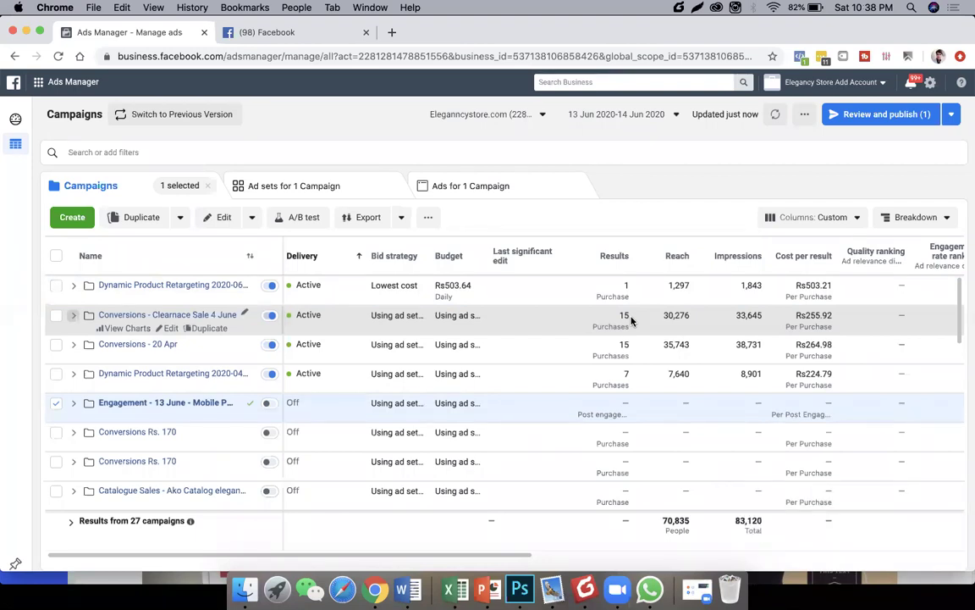
pyautogui.hscroll(4, 631, 319)
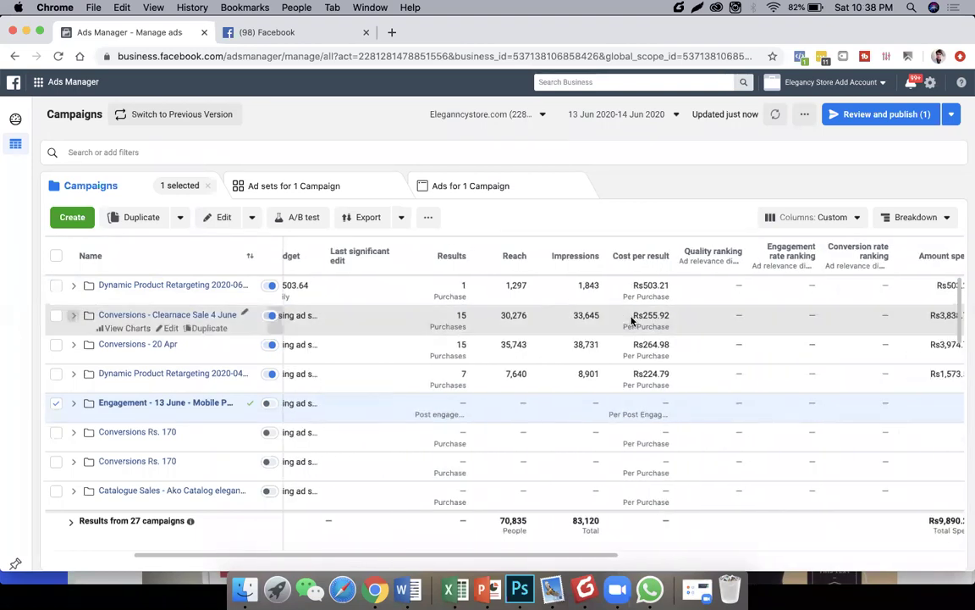
pyautogui.click(516, 283)
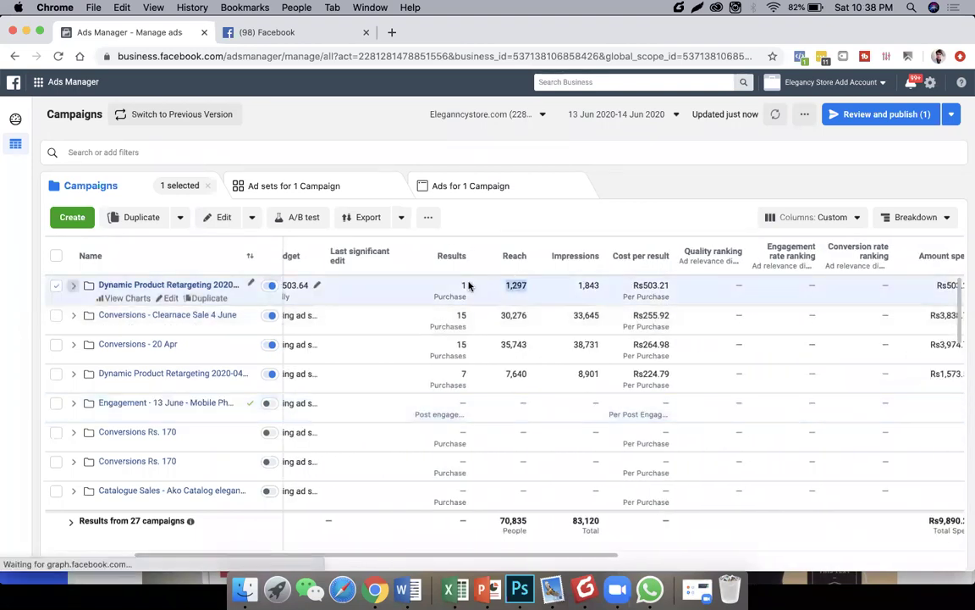
pyautogui.moveTo(462, 282)
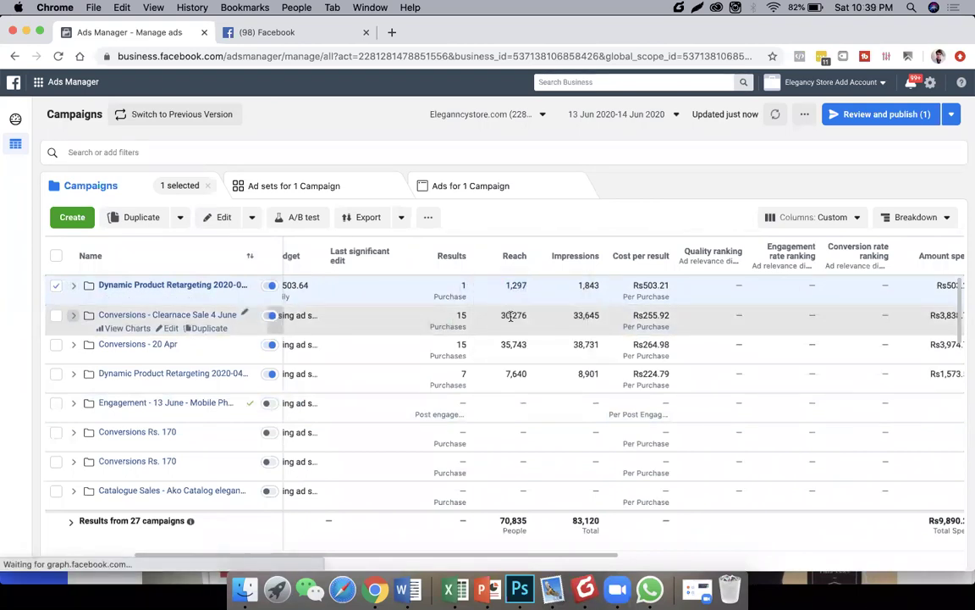
pyautogui.doubleClick(511, 315)
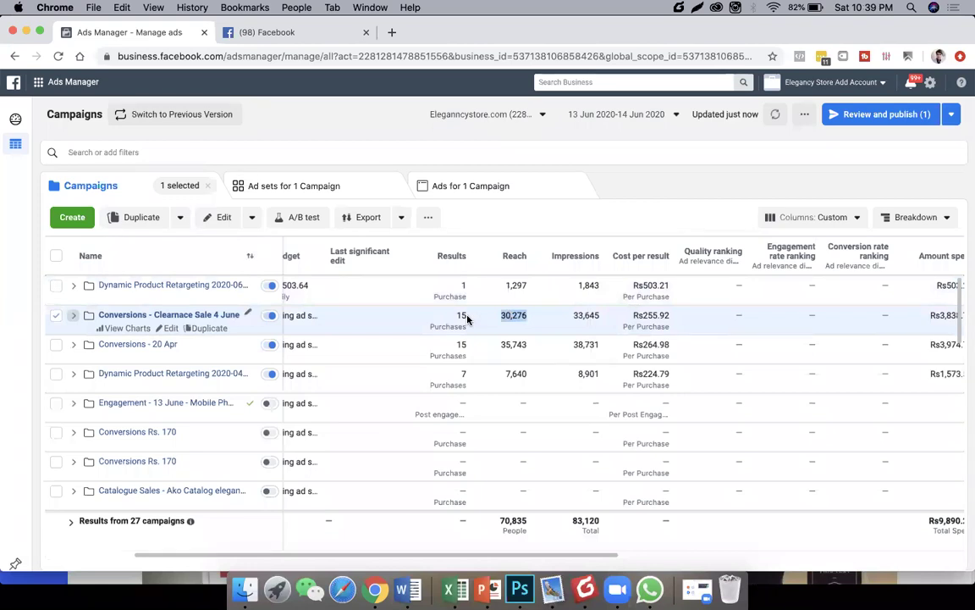
# Step: Calculate 15/30275 in Spotlight for the Clearance Sale campaign's purchases per reach and open the result in Calculator
pyautogui.press('super+space')
pyautogui.write('3-')
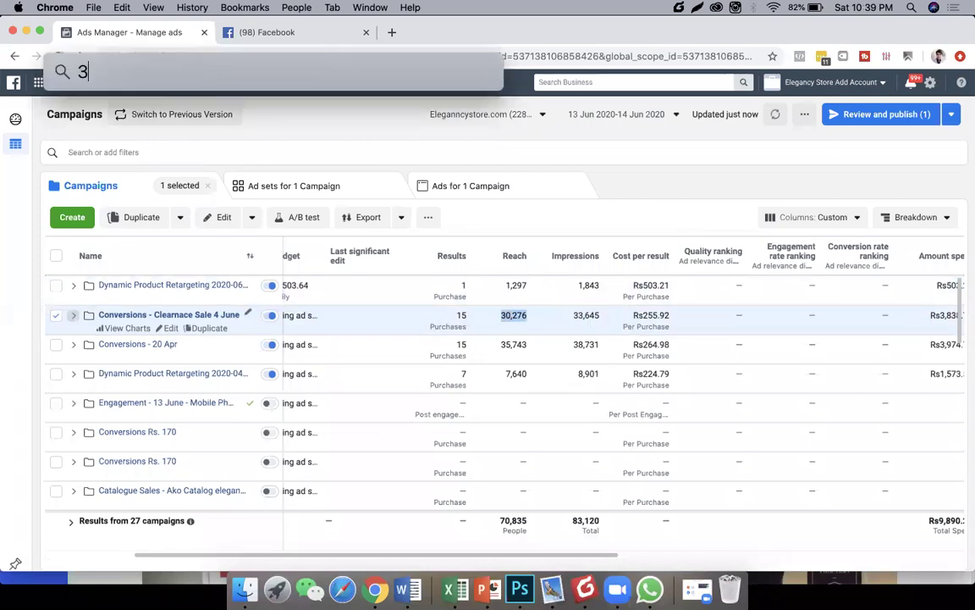
pyautogui.press('BackSpace')
pyautogui.press('BackSpace')
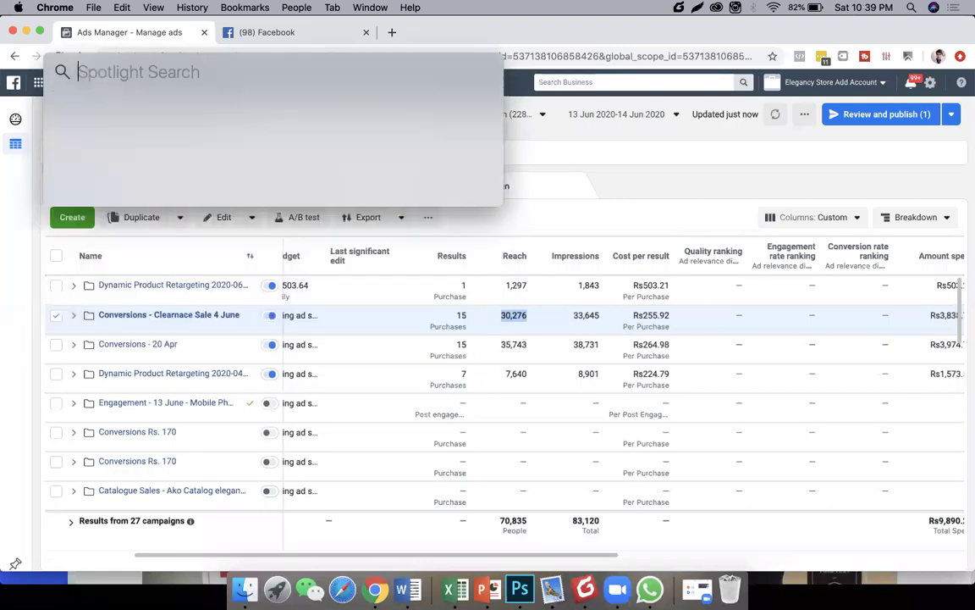
pyautogui.write('15/30')
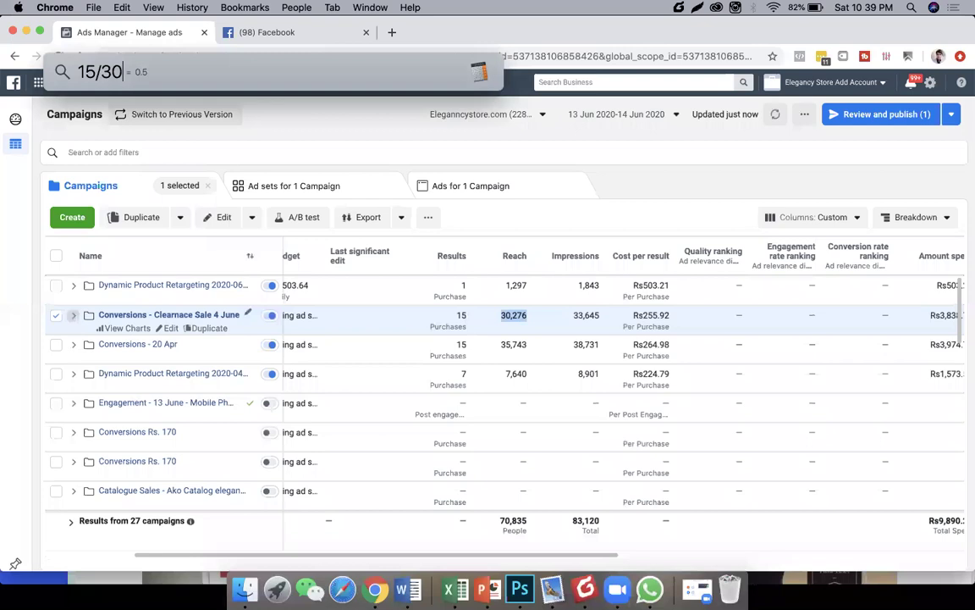
pyautogui.write('275')
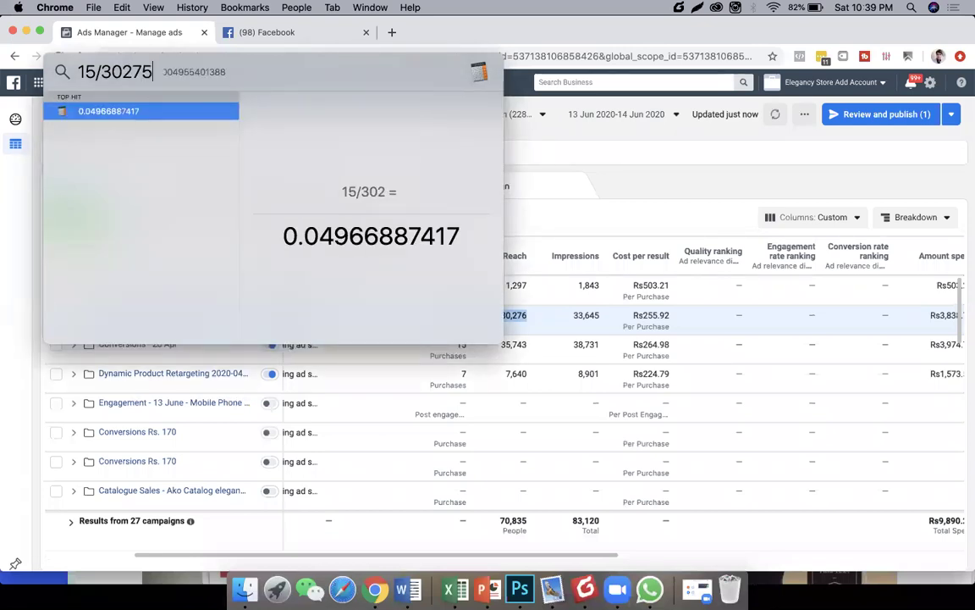
pyautogui.press('Return')
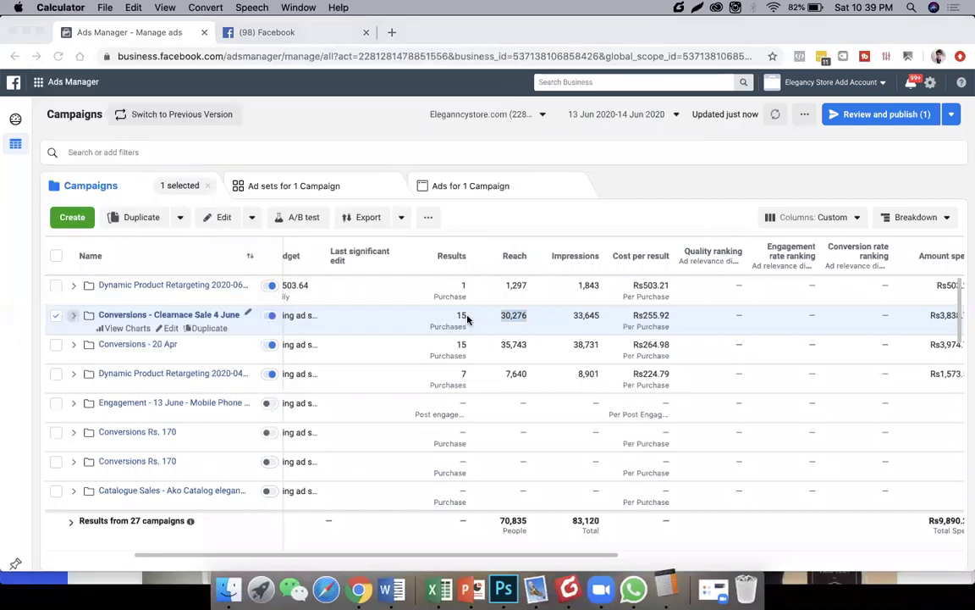
# Step: Apply the percent operation to the quotient in Calculator and multiply it by 100
pyautogui.click(368, 188)
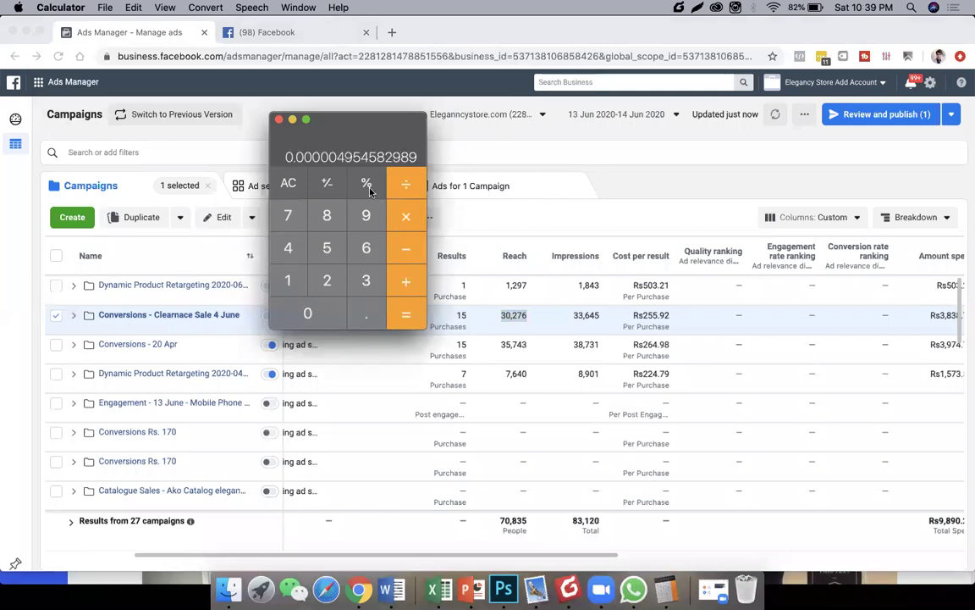
pyautogui.click(407, 280)
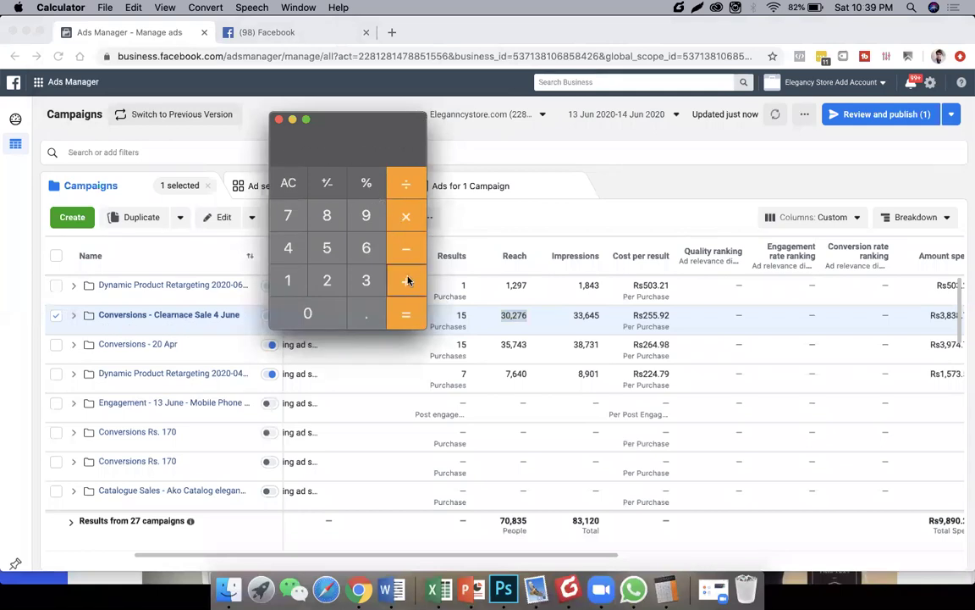
pyautogui.click(405, 215)
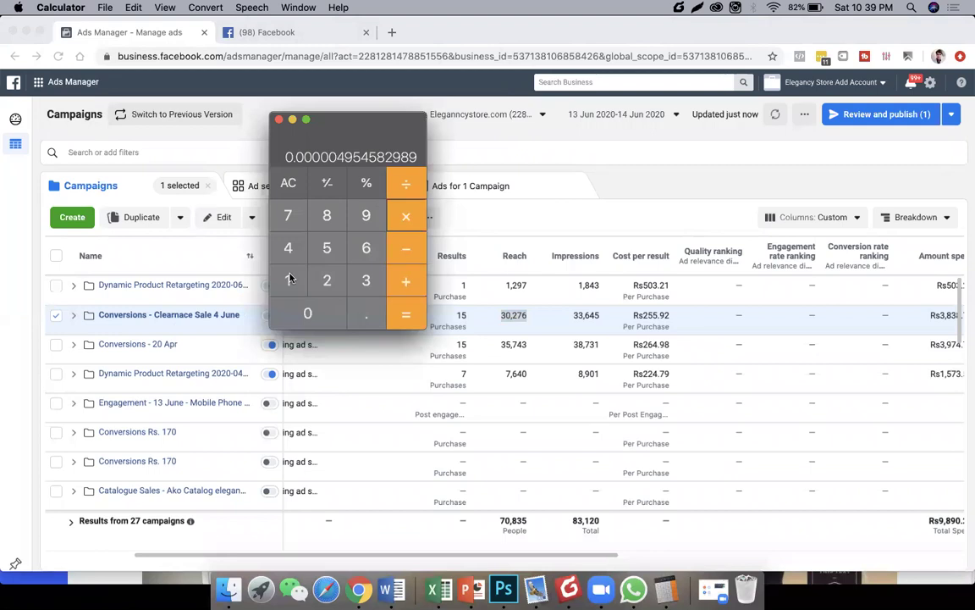
pyautogui.click(288, 281)
pyautogui.click(330, 316)
pyautogui.click(334, 319)
pyautogui.click(405, 315)
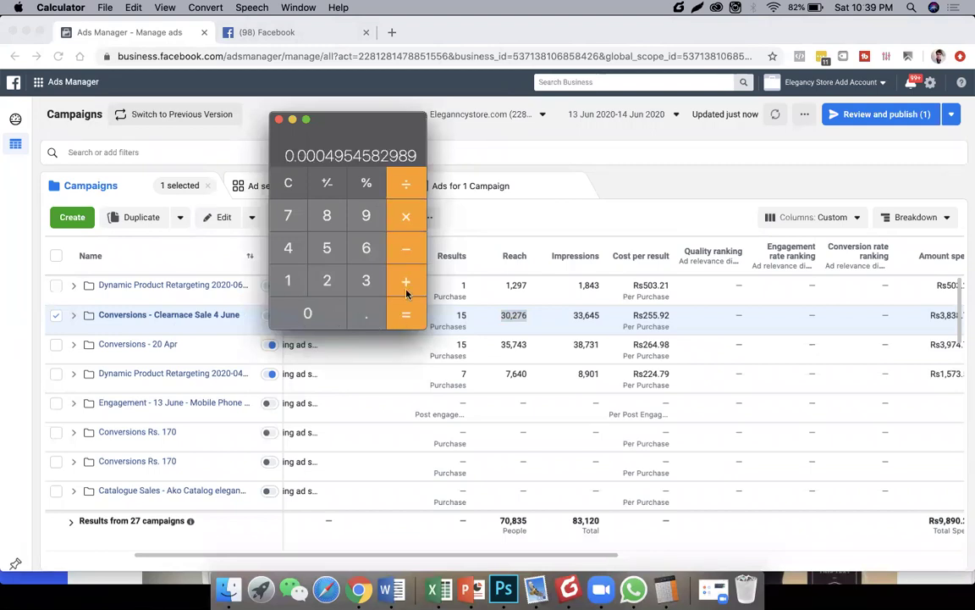
# Step: Multiply the displayed Clearance Sale value by 100 in Calculator, then close the calculator
pyautogui.click(406, 218)
pyautogui.click(288, 280)
pyautogui.click(315, 313)
pyautogui.click(315, 312)
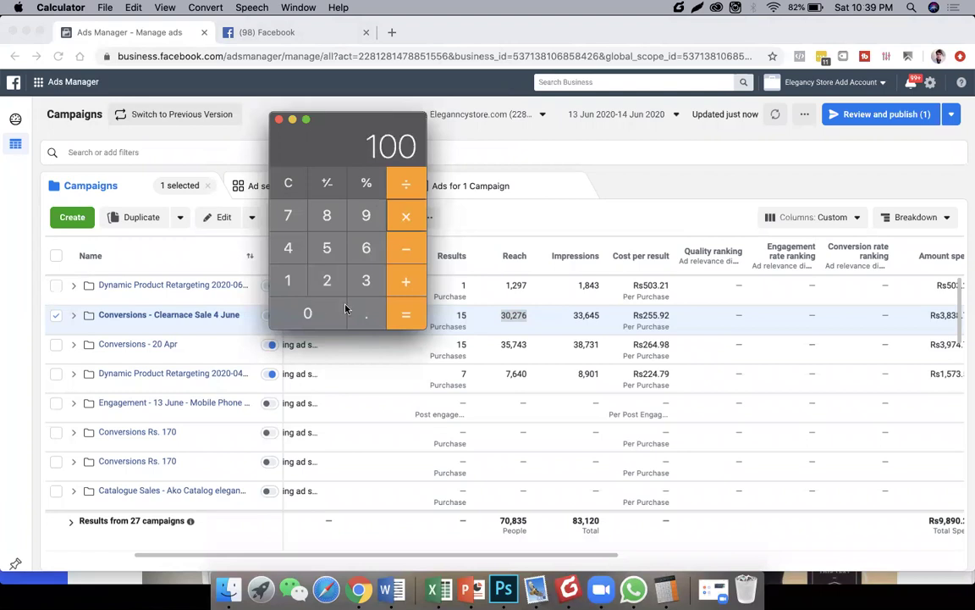
pyautogui.click(405, 315)
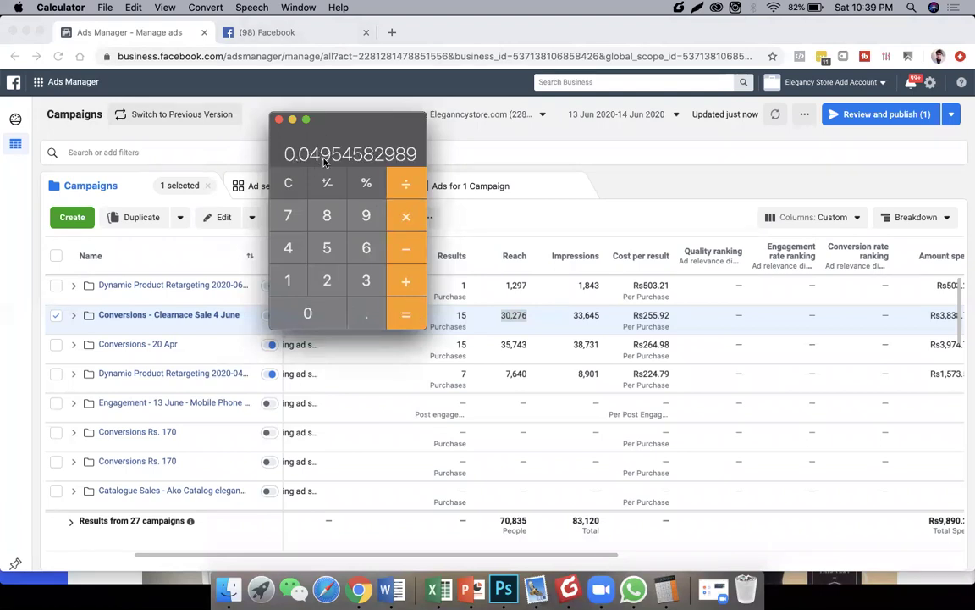
pyautogui.click(280, 120)
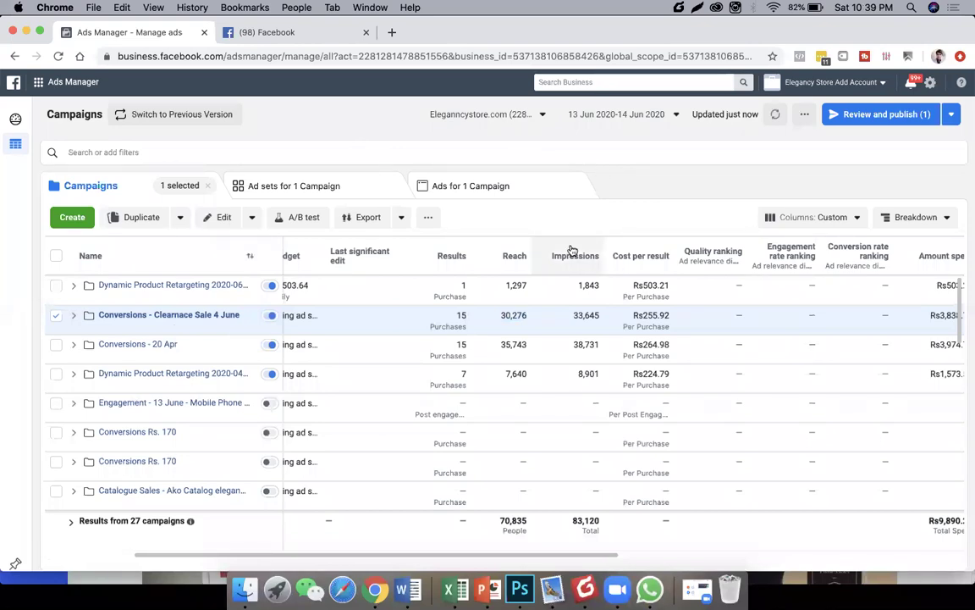
# Step: Review the campaigns' link clicks, website purchases and ROAS, and turn off the Dynamic Product Retargeting 2020-06 campaign
pyautogui.hscroll(5, 625, 435)
pyautogui.hscroll(5, 627, 437)
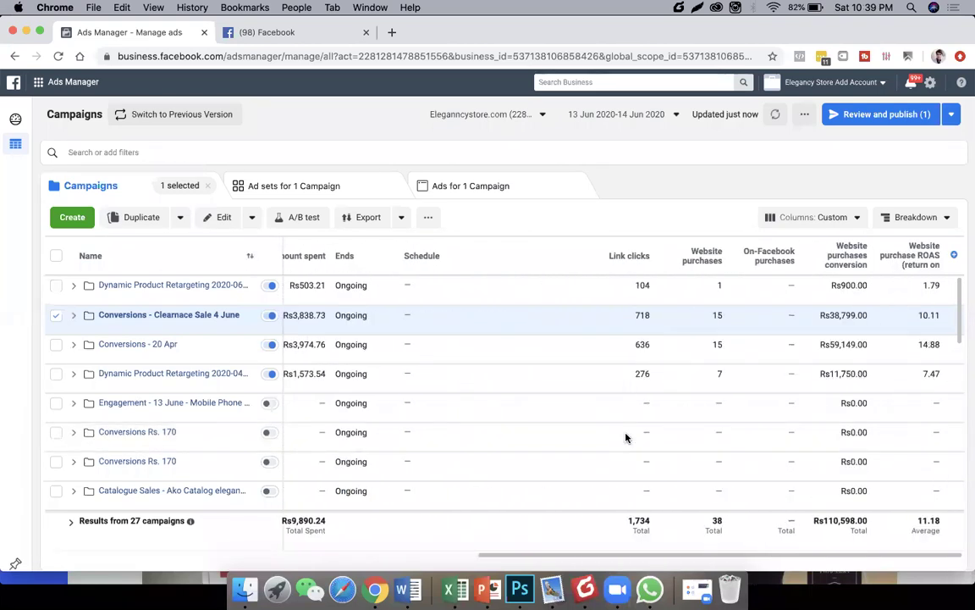
pyautogui.hscroll(-10, 268, 289)
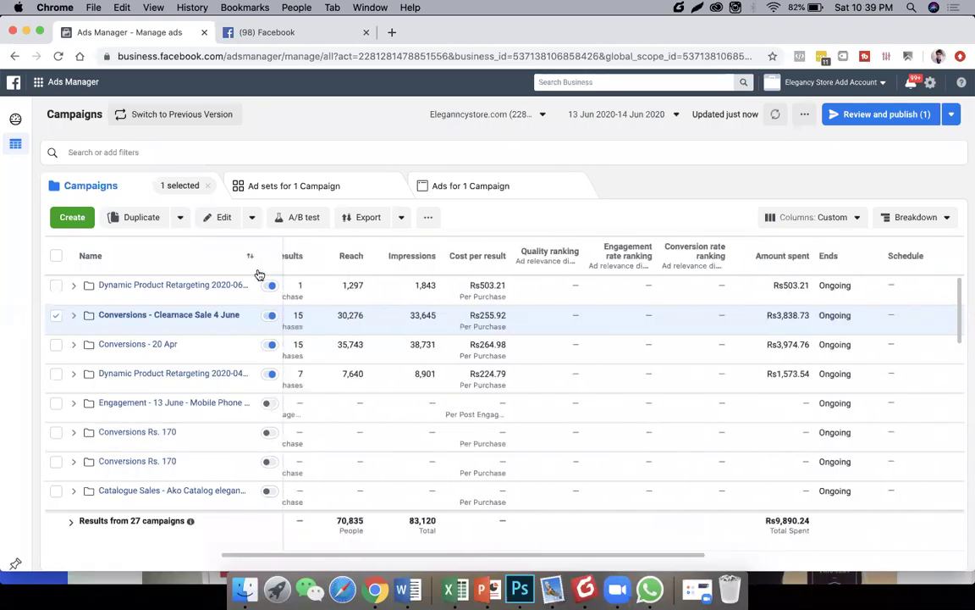
pyautogui.click(268, 287)
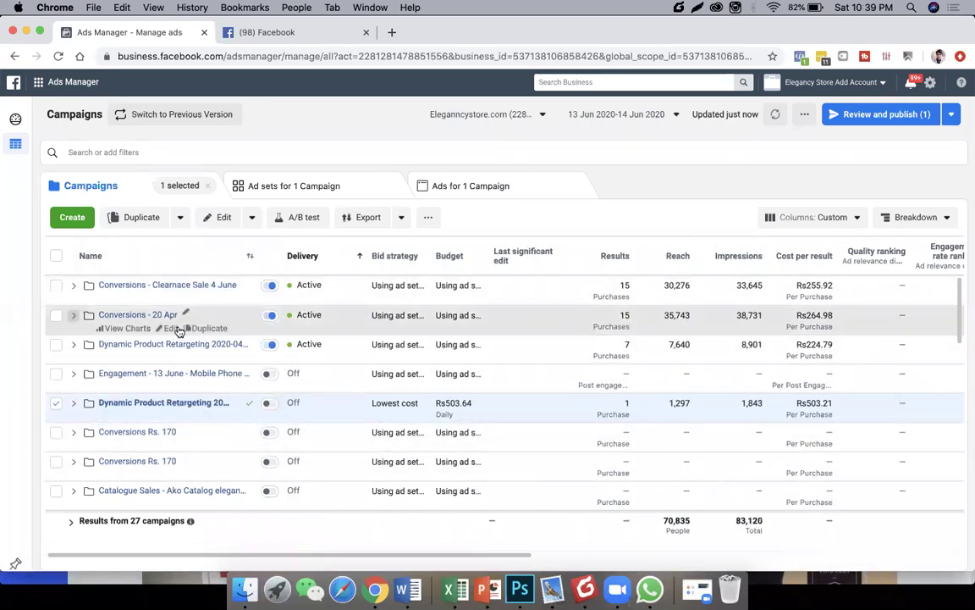
# Step: Open the ad set in the Engagement - 13 June campaign for editing and rename it KLI - 18 - 24 - All - Auto
pyautogui.click(178, 374)
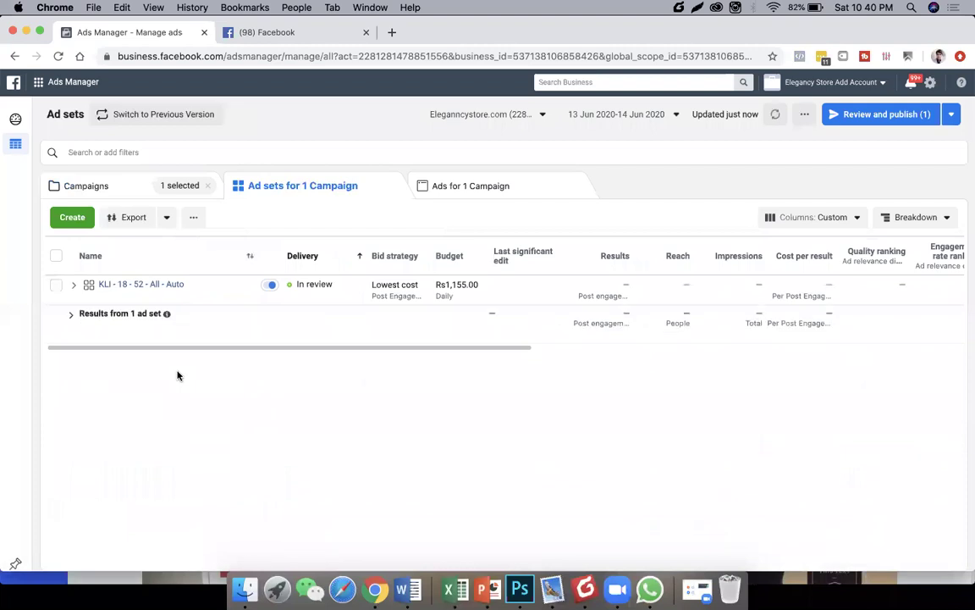
pyautogui.moveTo(148, 302)
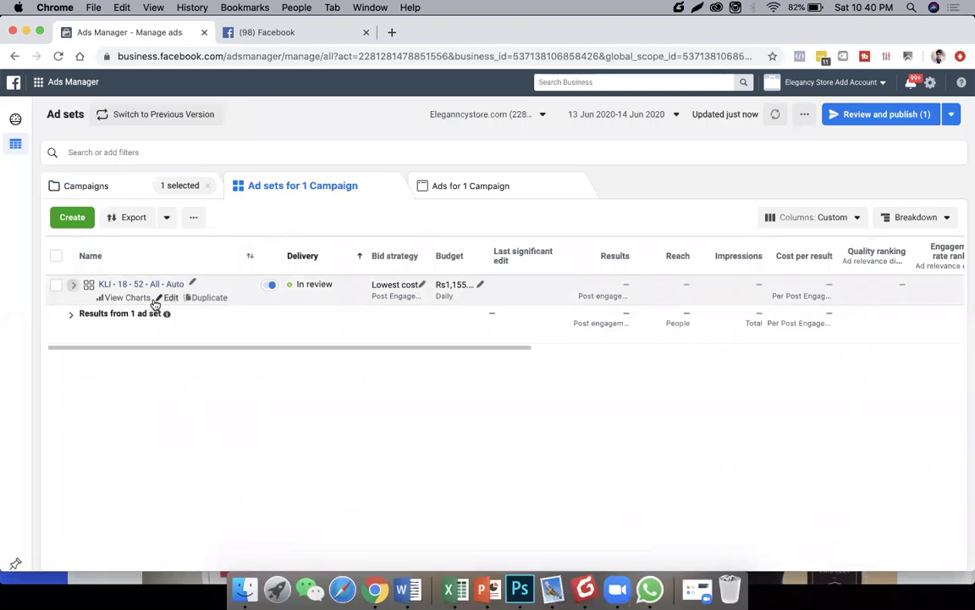
pyautogui.click(163, 298)
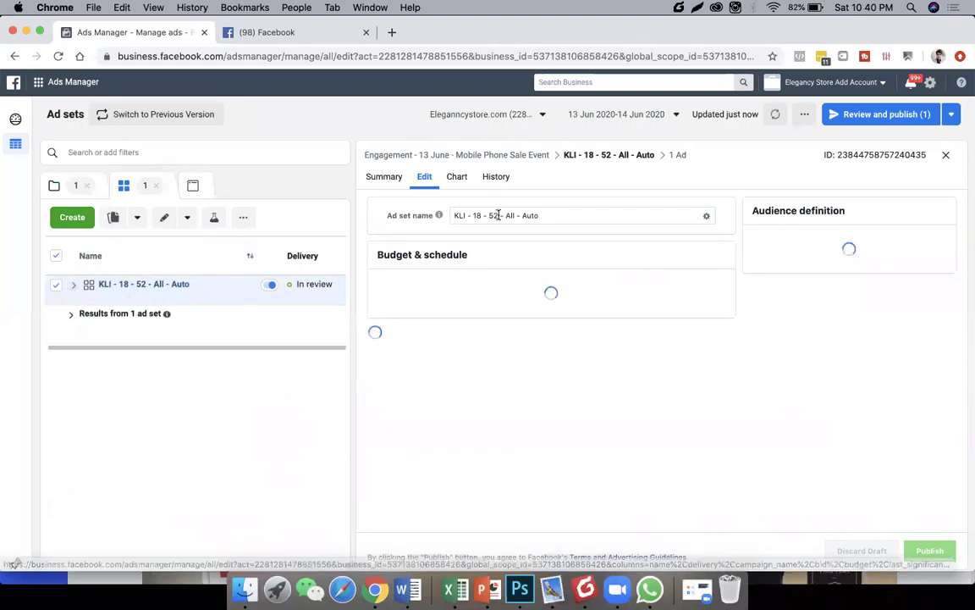
pyautogui.click(498, 216)
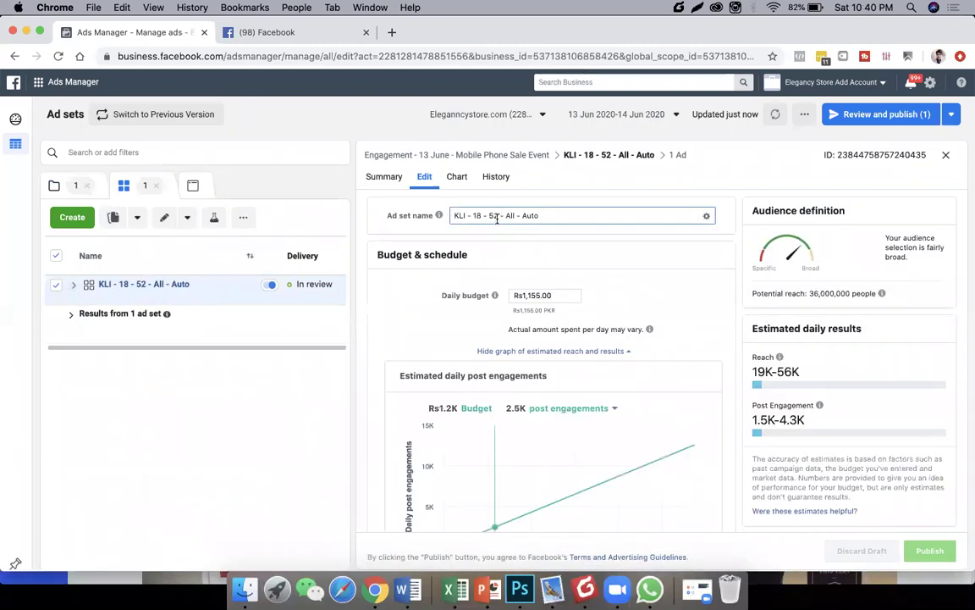
pyautogui.press('BackSpace')
pyautogui.write('4')
# Step: Set the ad set's maximum audience age to 24, publish the change and close the editor
pyautogui.scroll(-10, 684, 392)
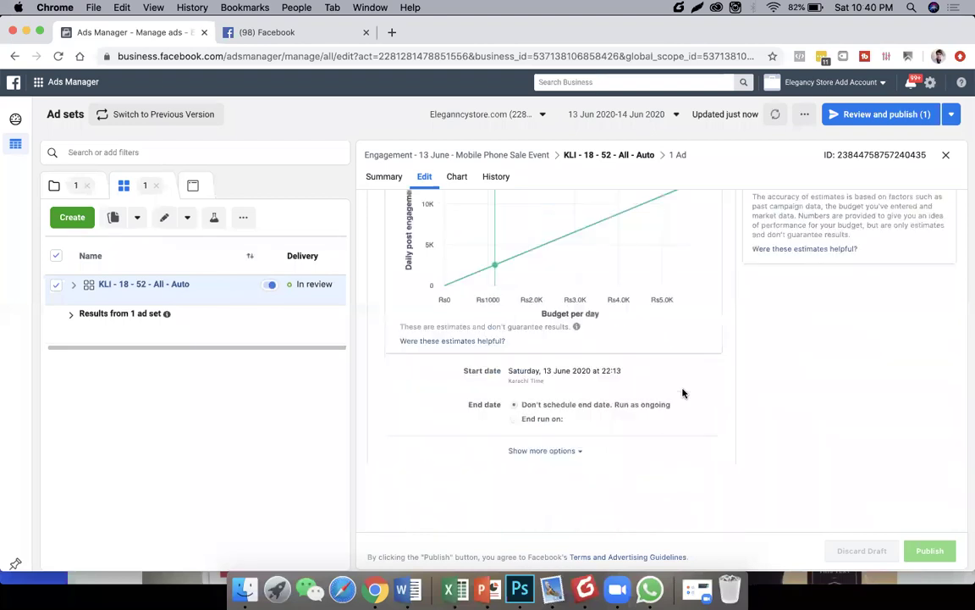
pyautogui.click(542, 343)
pyautogui.scroll(10, 550, 415)
pyautogui.scroll(-5, 550, 407)
pyautogui.click(550, 373)
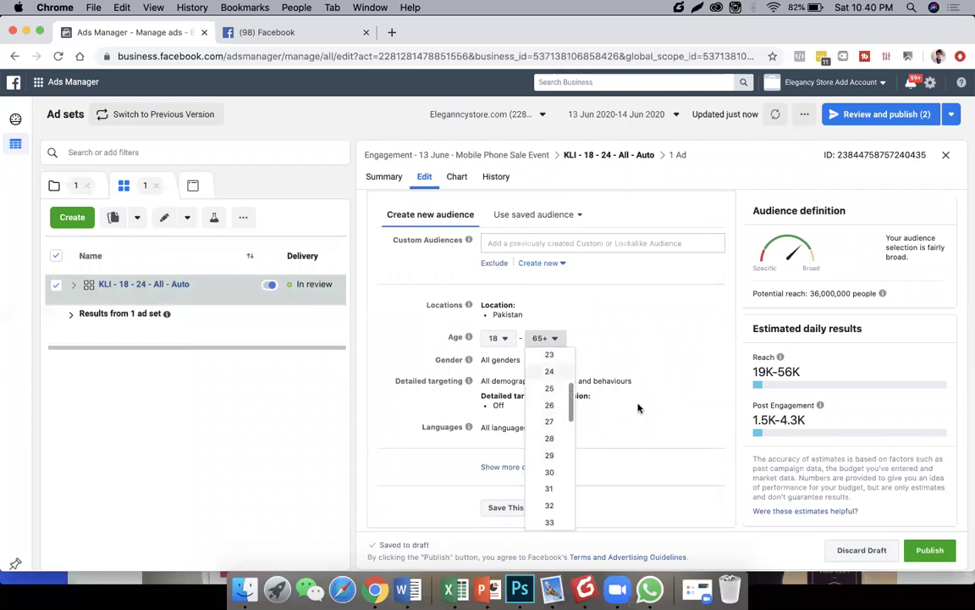
pyautogui.click(930, 550)
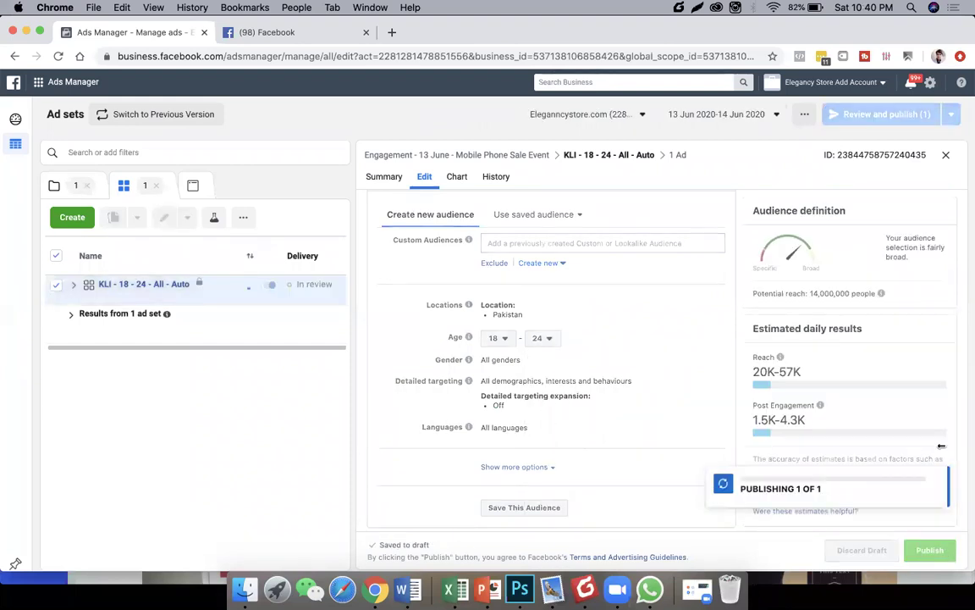
pyautogui.click(947, 156)
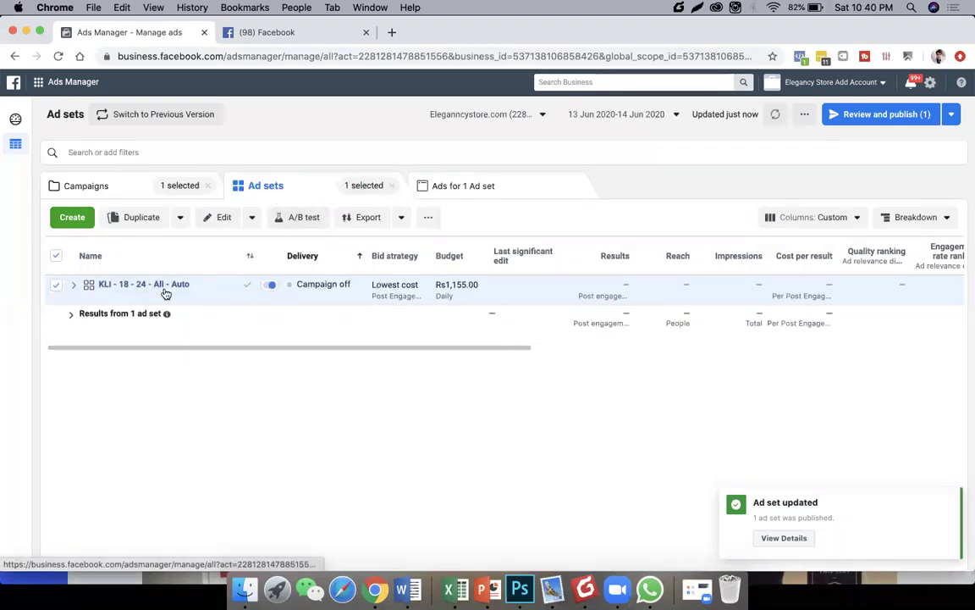
# Step: Duplicate the 18 - 24 ad set once into its original campaign and name the copy KLI - 25 - 34 - All - Auto
pyautogui.click(211, 301)
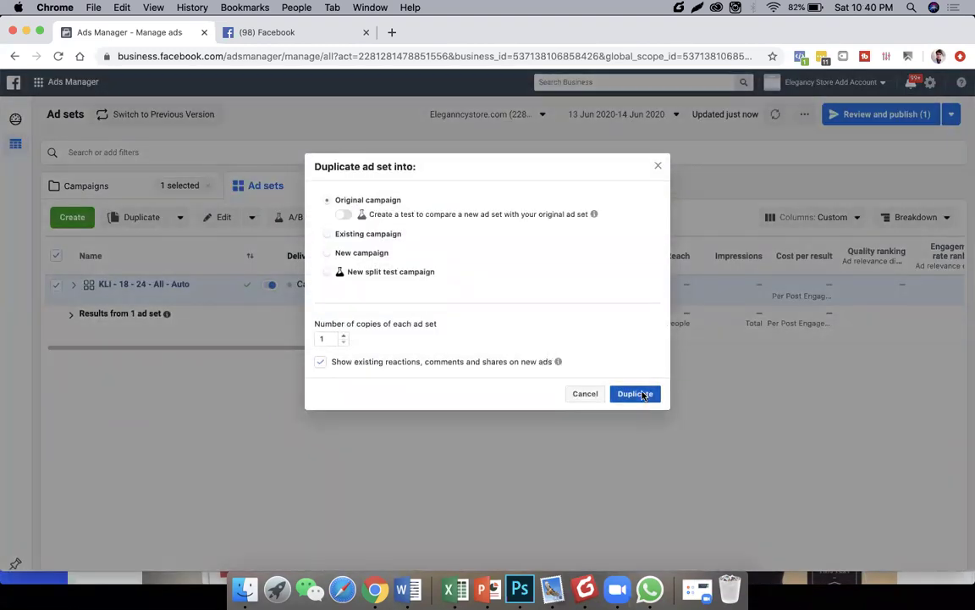
pyautogui.click(639, 396)
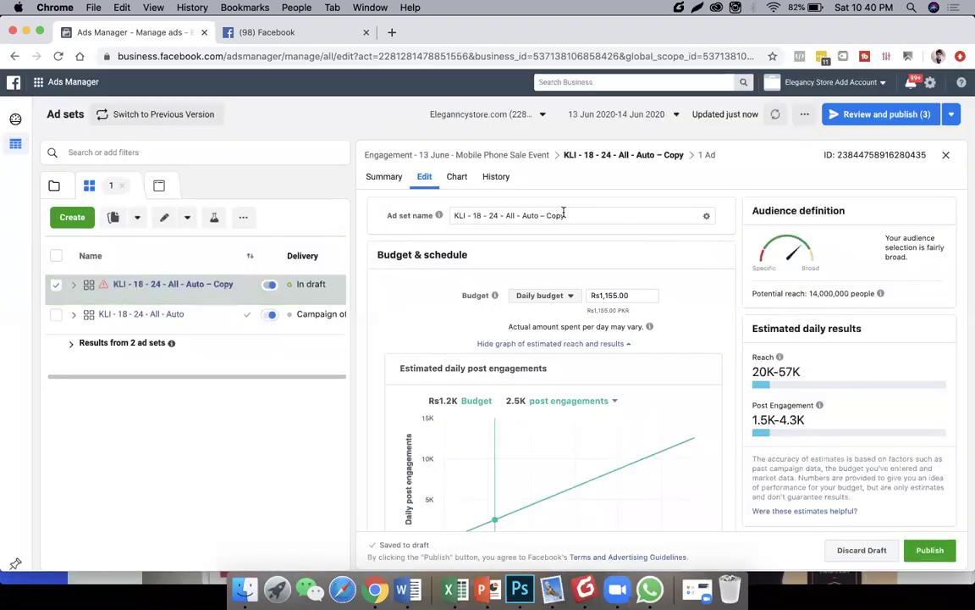
pyautogui.click(567, 215)
pyautogui.press('BackSpace')
pyautogui.press('BackSpace')
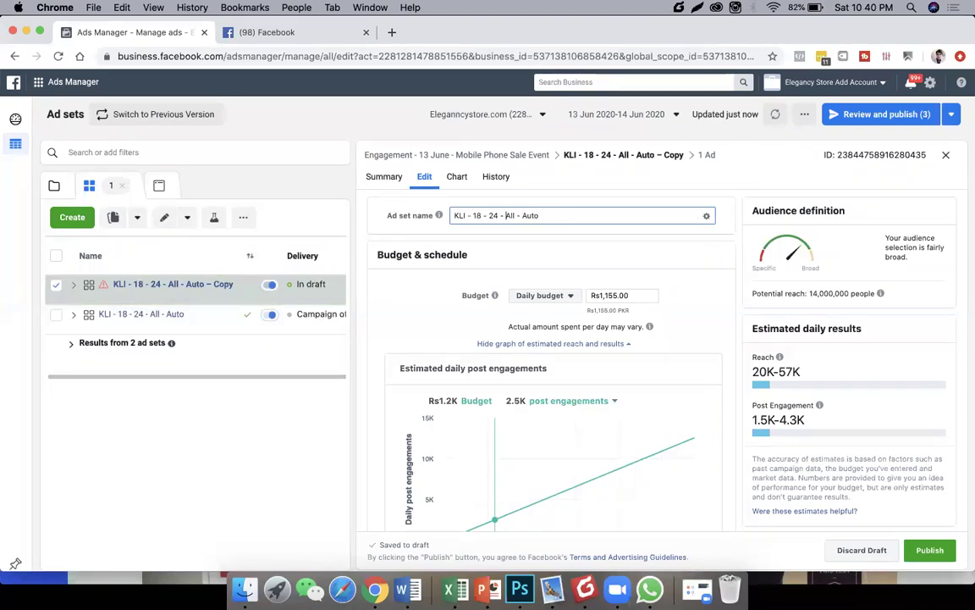
pyautogui.press('BackSpace')
pyautogui.press('BackSpace')
pyautogui.write('25')
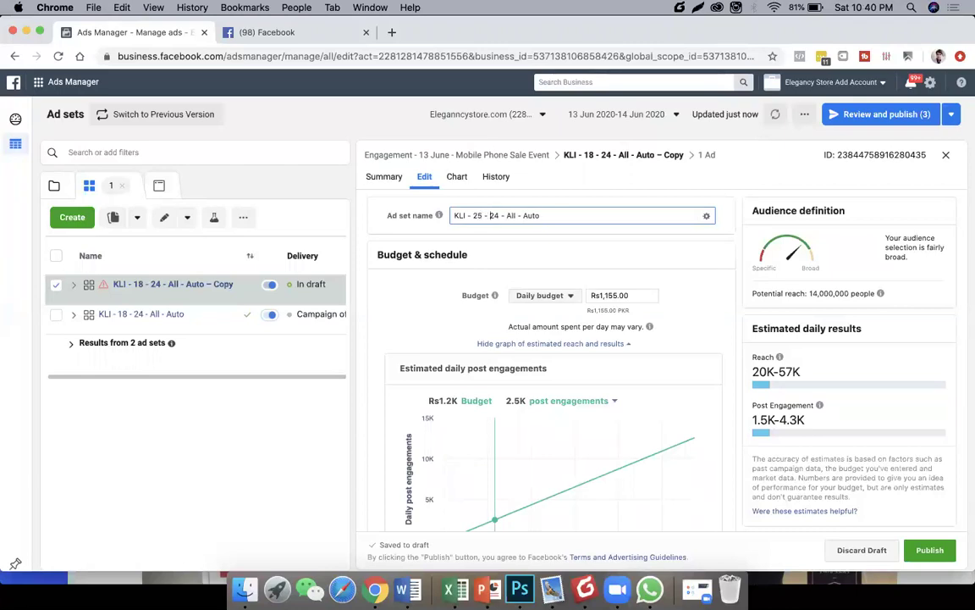
pyautogui.press('BackSpace')
pyautogui.press('BackSpace')
pyautogui.write('3')
# Step: Set the copied ad set's audience age range to 25-34, publish it and close the editor
pyautogui.scroll(-10, 659, 268)
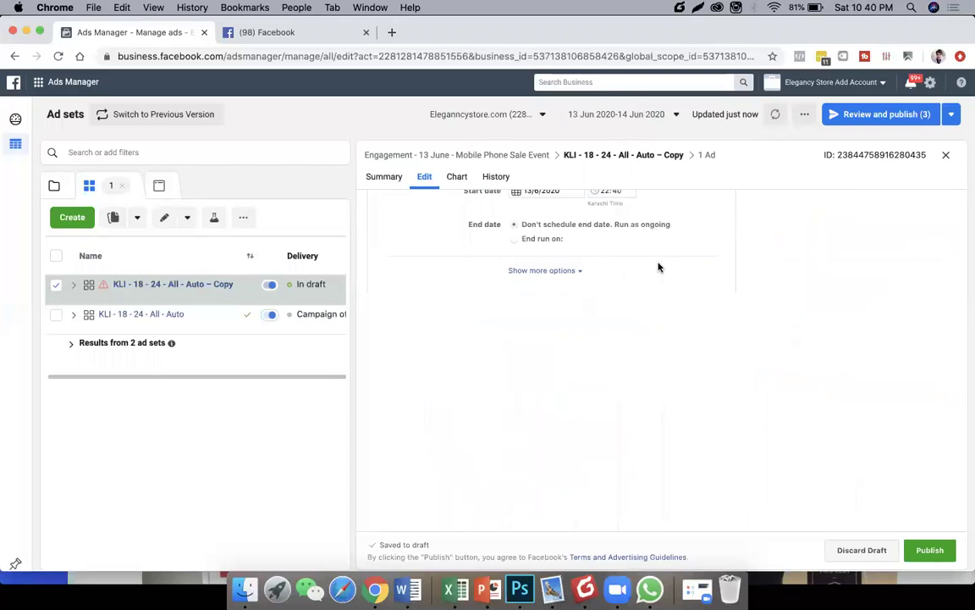
pyautogui.click(506, 354)
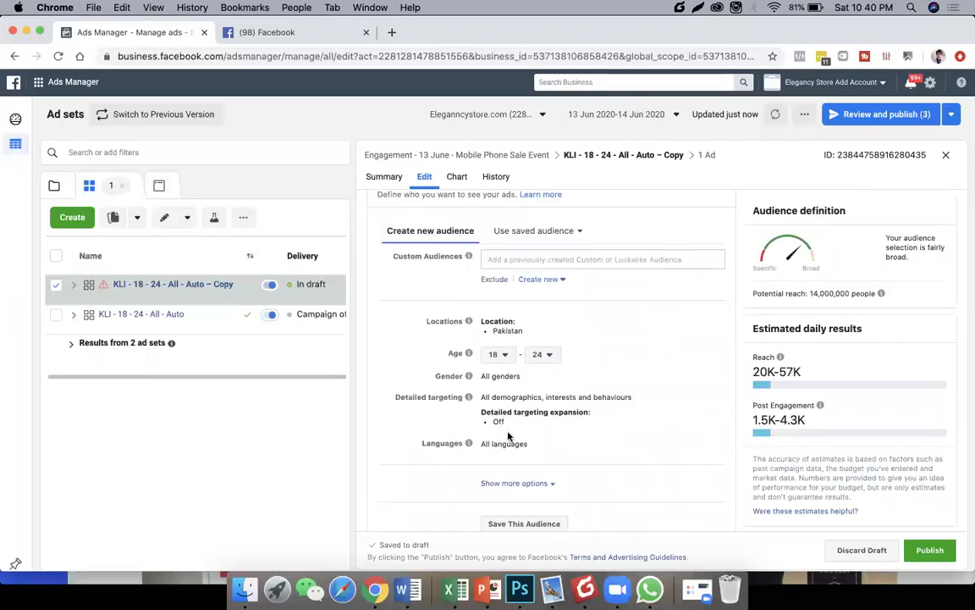
pyautogui.scroll(-3, 512, 449)
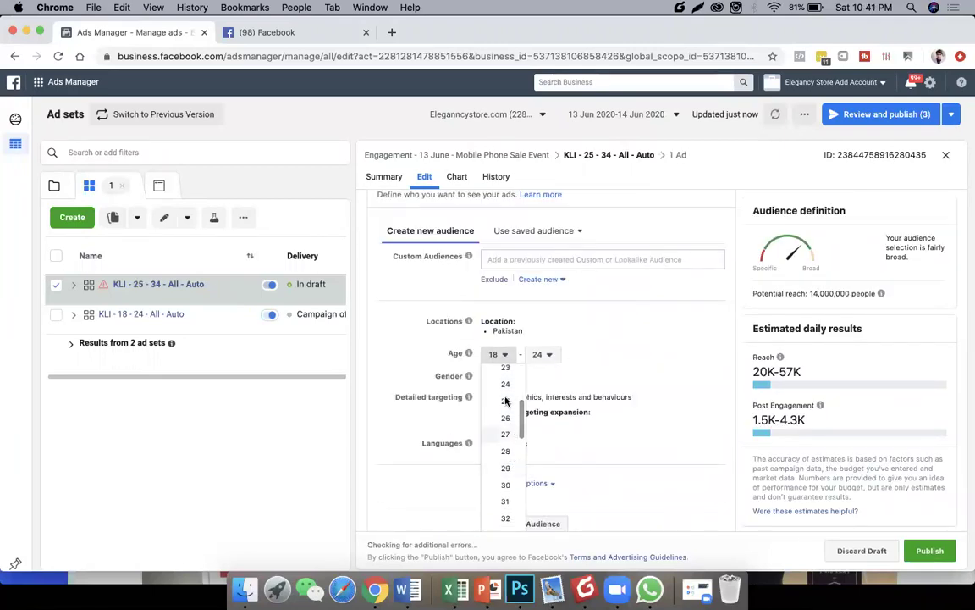
pyautogui.click(552, 350)
pyautogui.click(551, 353)
pyautogui.scroll(-2, 554, 457)
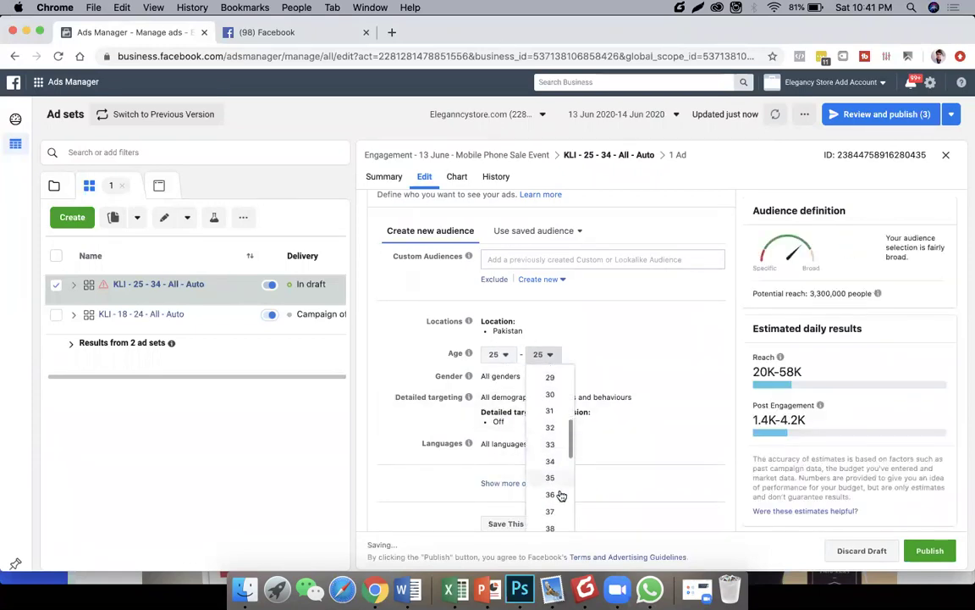
pyautogui.click(553, 461)
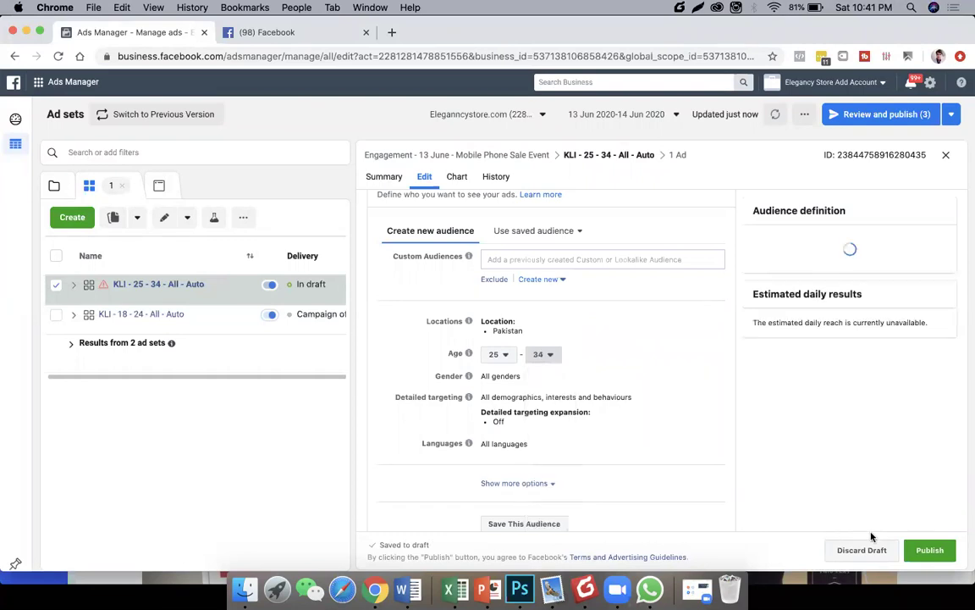
pyautogui.click(929, 550)
pyautogui.click(946, 155)
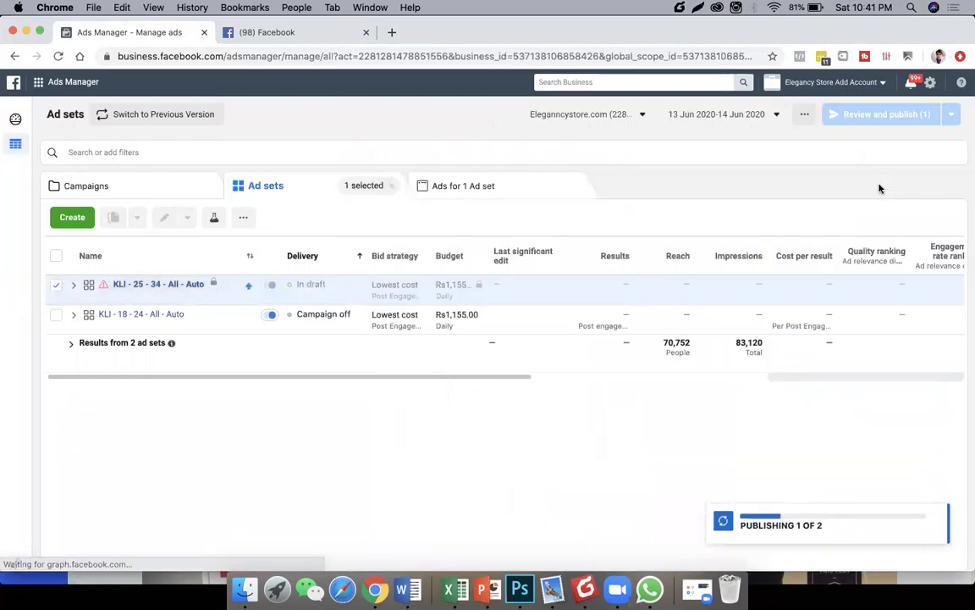
# Step: Duplicate the 18 - 24 ad set again and name the new copy KLI - 35 - 44 - All - Auto
pyautogui.click(206, 327)
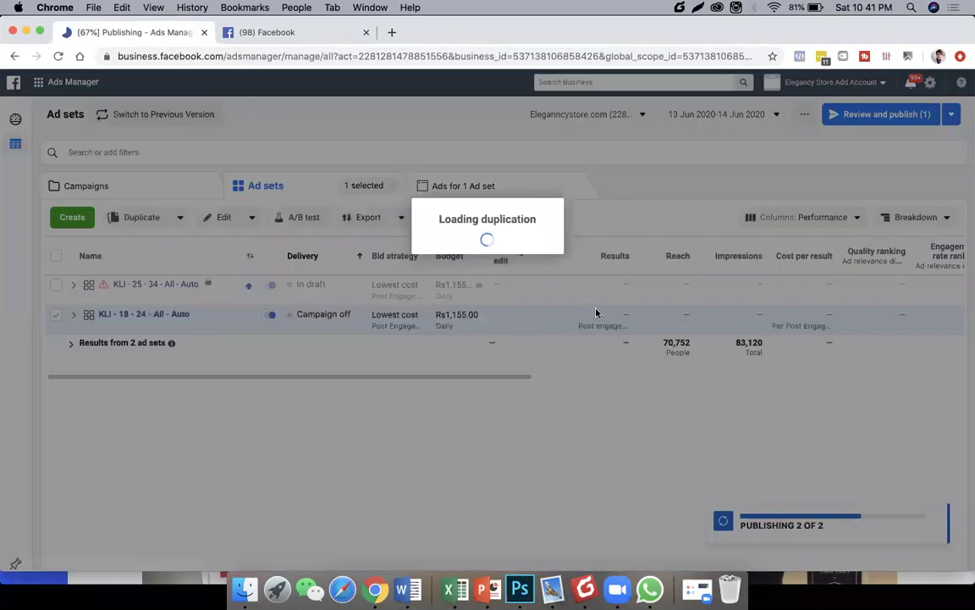
pyautogui.click(620, 394)
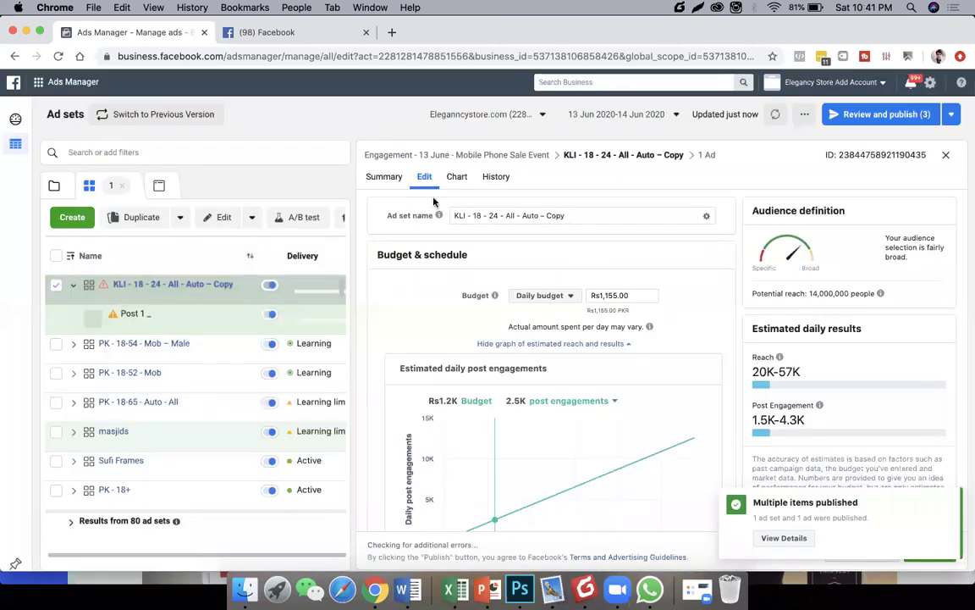
pyautogui.click(576, 216)
pyautogui.press('BackSpace')
pyautogui.press('BackSpace')
pyautogui.press('BackSpace')
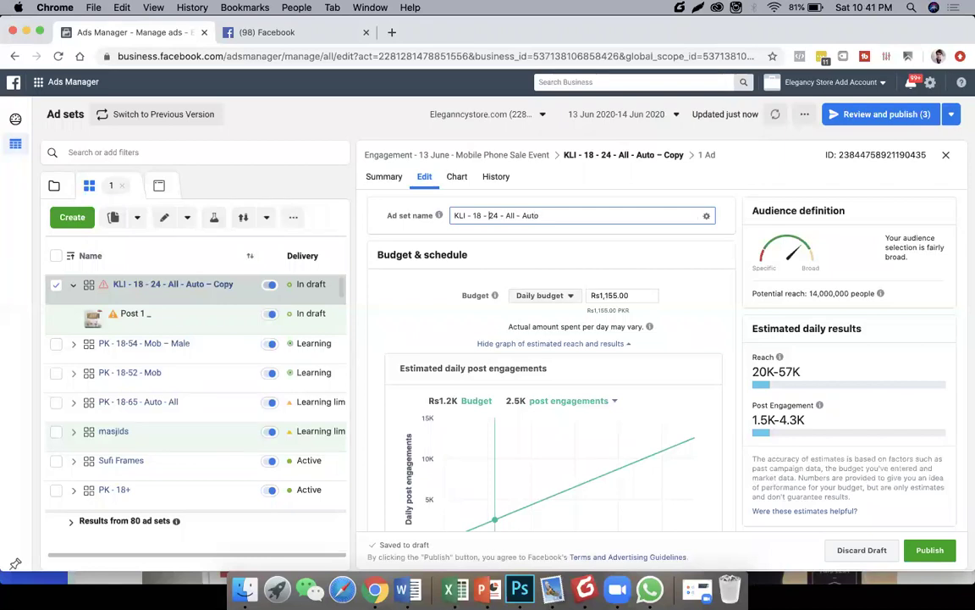
pyautogui.press('BackSpace')
pyautogui.write('35')
# Step: Set the new ad set's audience age range to 35-44, publish it and close the editor
pyautogui.scroll(-5, 677, 362)
pyautogui.scroll(-2, 677, 362)
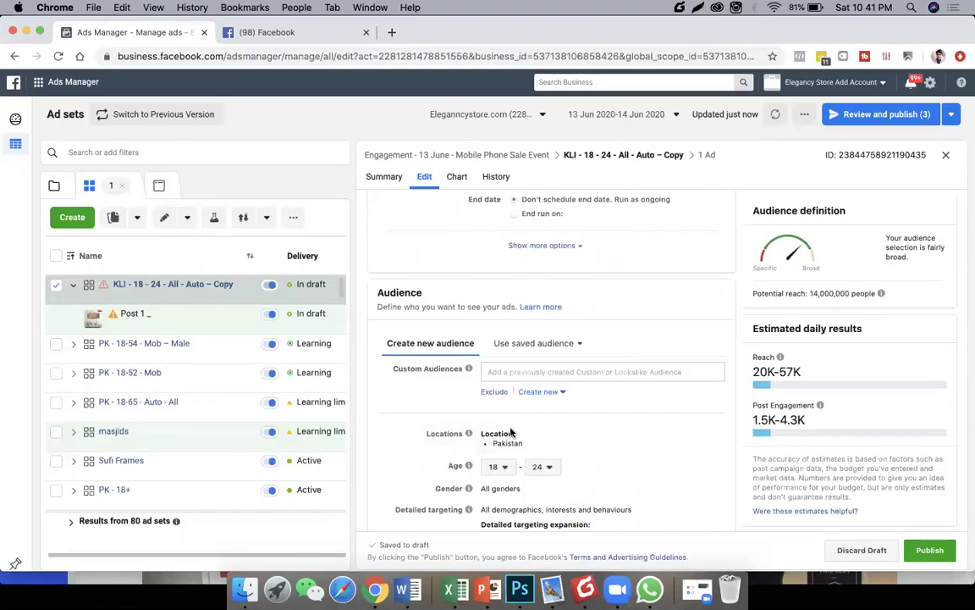
pyautogui.click(498, 467)
pyautogui.scroll(-5, 513, 414)
pyautogui.scroll(-8, 513, 407)
pyautogui.scroll(4, 508, 339)
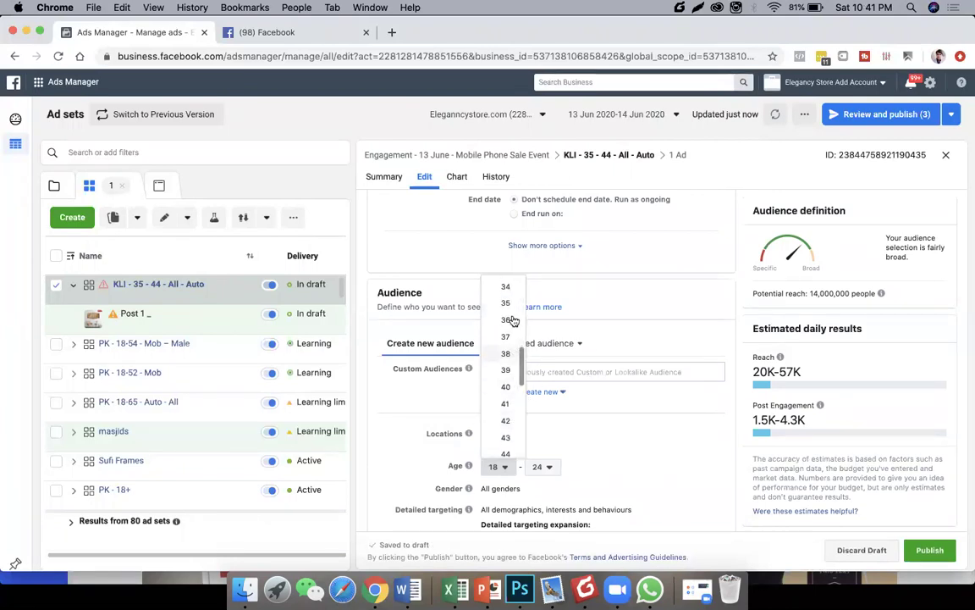
pyautogui.click(542, 467)
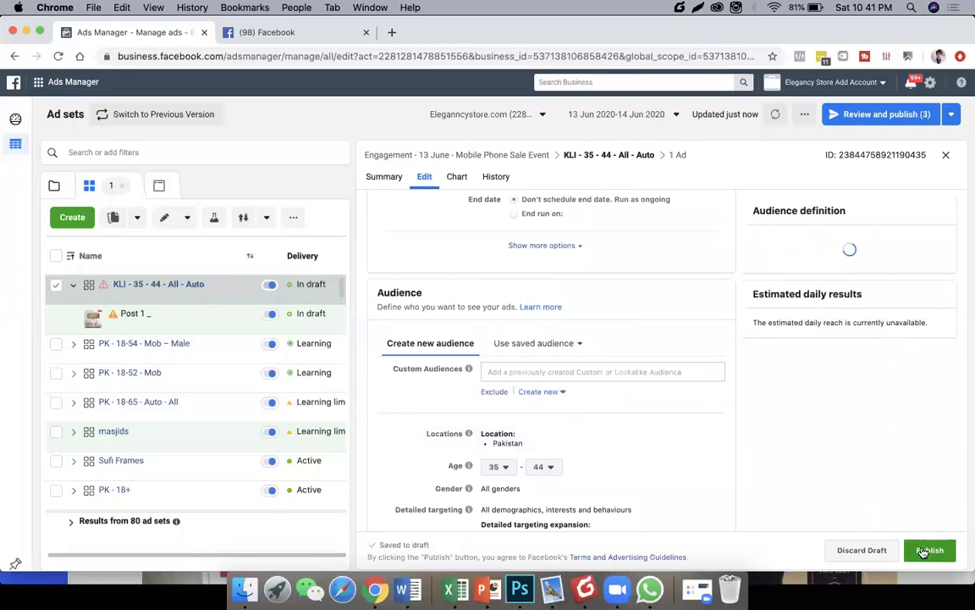
pyautogui.click(947, 158)
# Step: Reopen the Engagement - 13 June campaign's ad sets and duplicate the 35 - 44 ad set once into the original campaign
pyautogui.click(100, 183)
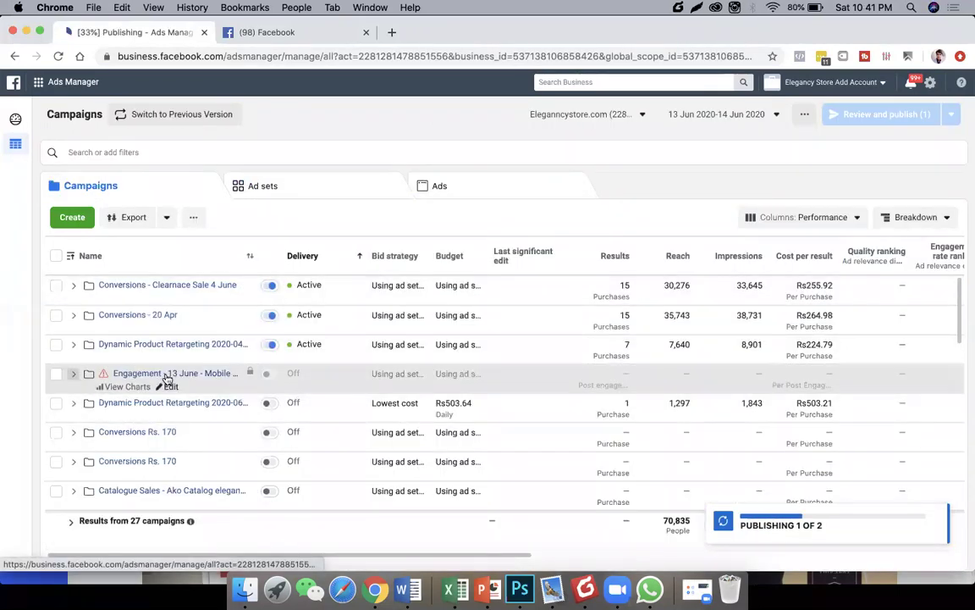
pyautogui.click(166, 374)
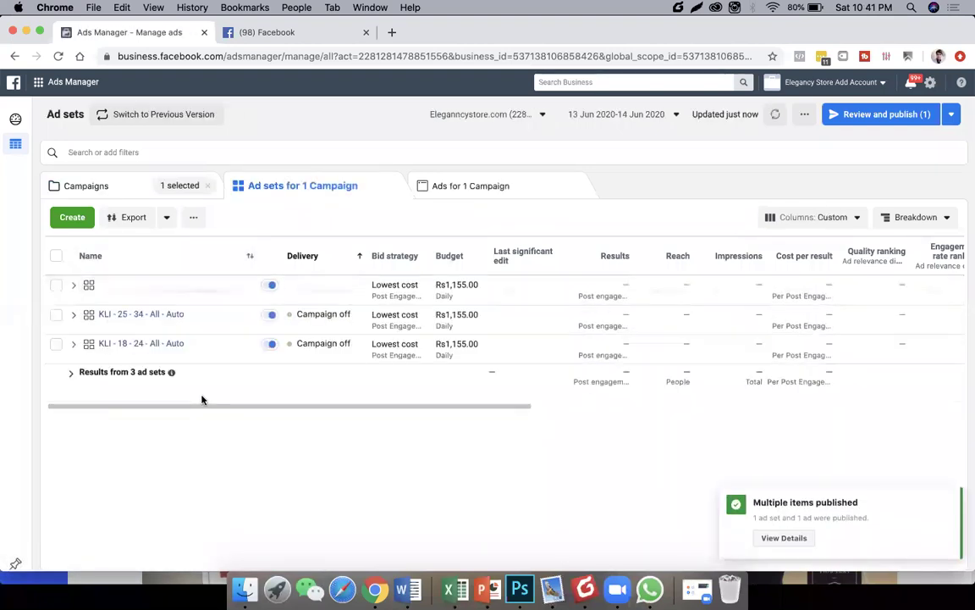
pyautogui.moveTo(182, 288)
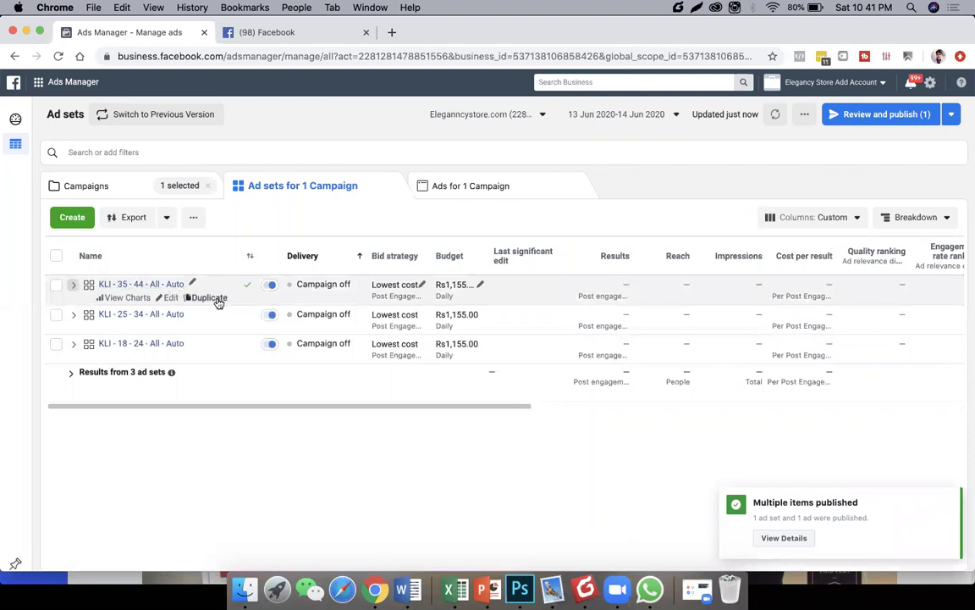
pyautogui.click(209, 298)
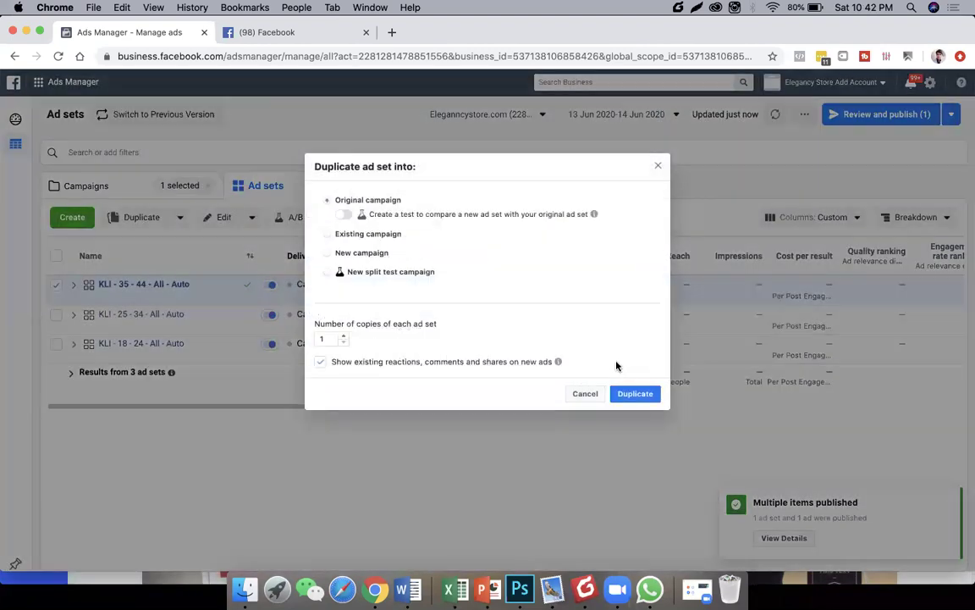
pyautogui.click(633, 395)
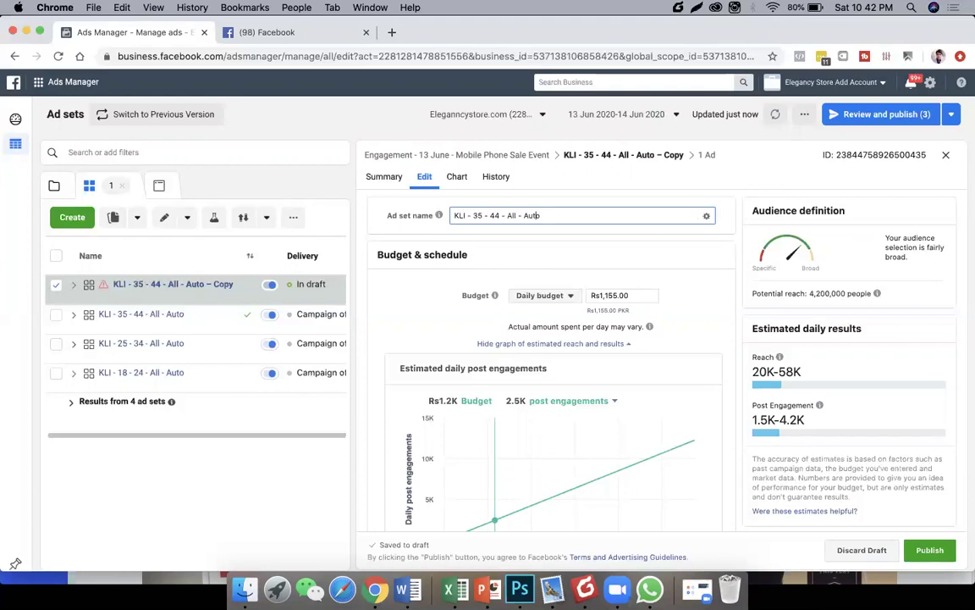
# Step: Rename the copied ad set KLI - 45 - 65 - All - Auto
pyautogui.press('BackSpace')
pyautogui.write('45')
pyautogui.press('BackSpace')
# Step: Set the new ad set's audience age range to 45-65+, publish it and close the editor
pyautogui.scroll(-10, 604, 325)
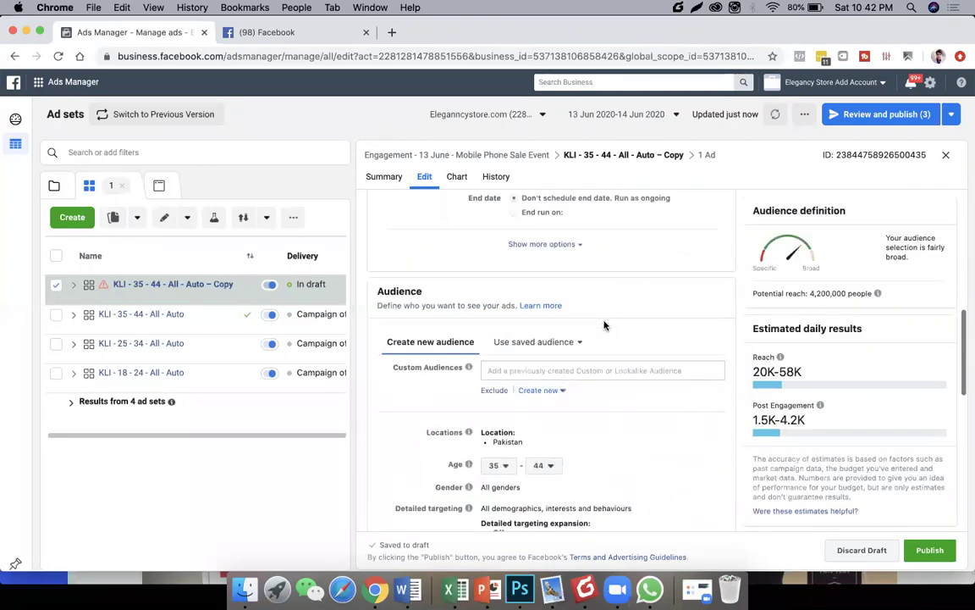
pyautogui.click(549, 405)
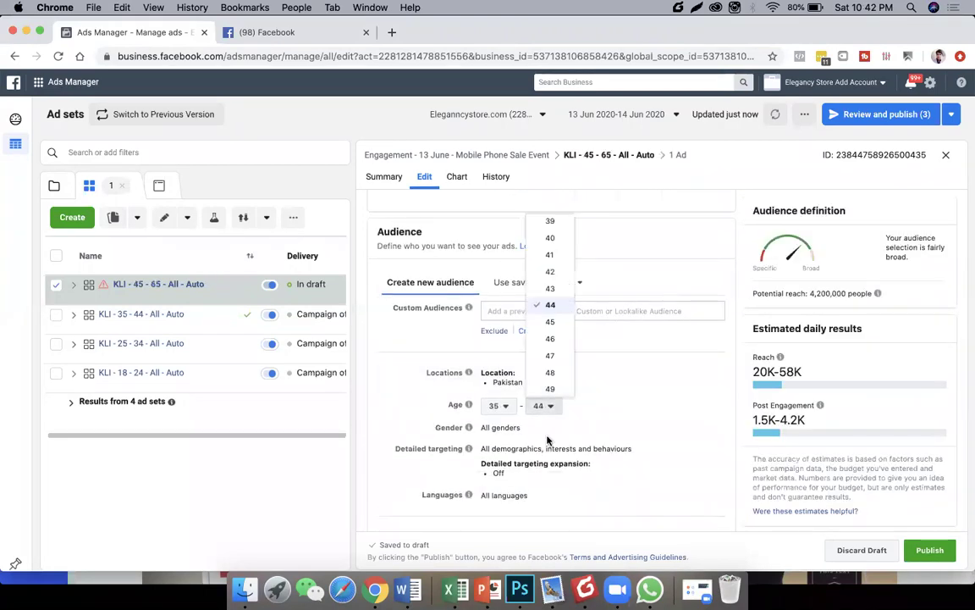
pyautogui.scroll(-5, 551, 371)
pyautogui.click(550, 389)
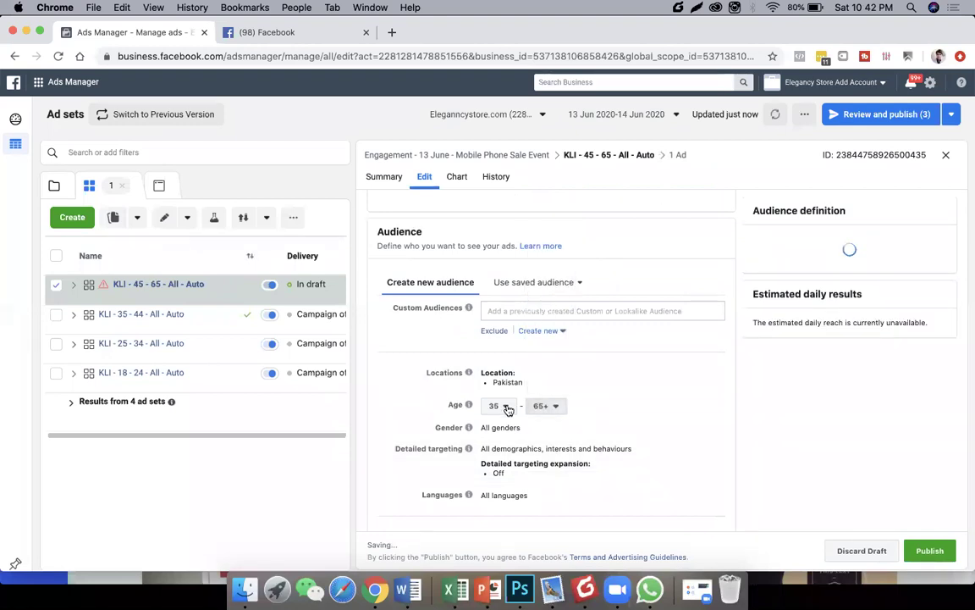
pyautogui.click(500, 405)
pyautogui.scroll(-5, 505, 366)
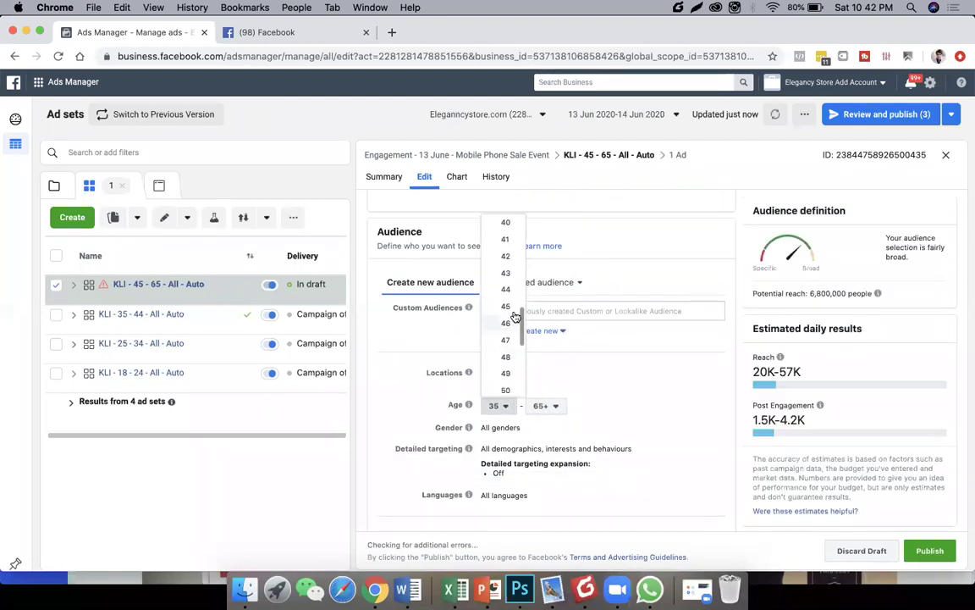
pyautogui.click(506, 306)
pyautogui.click(927, 547)
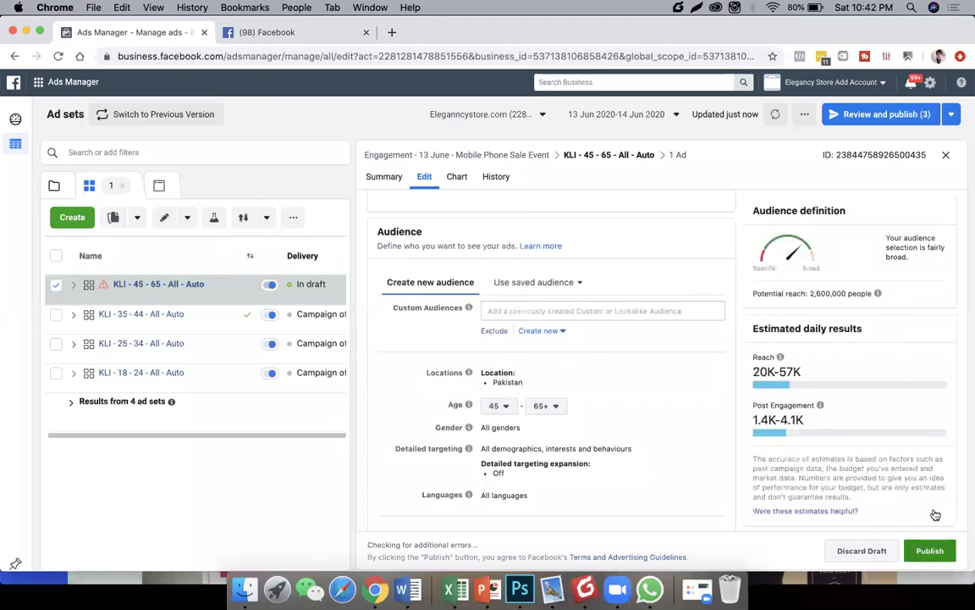
pyautogui.click(946, 156)
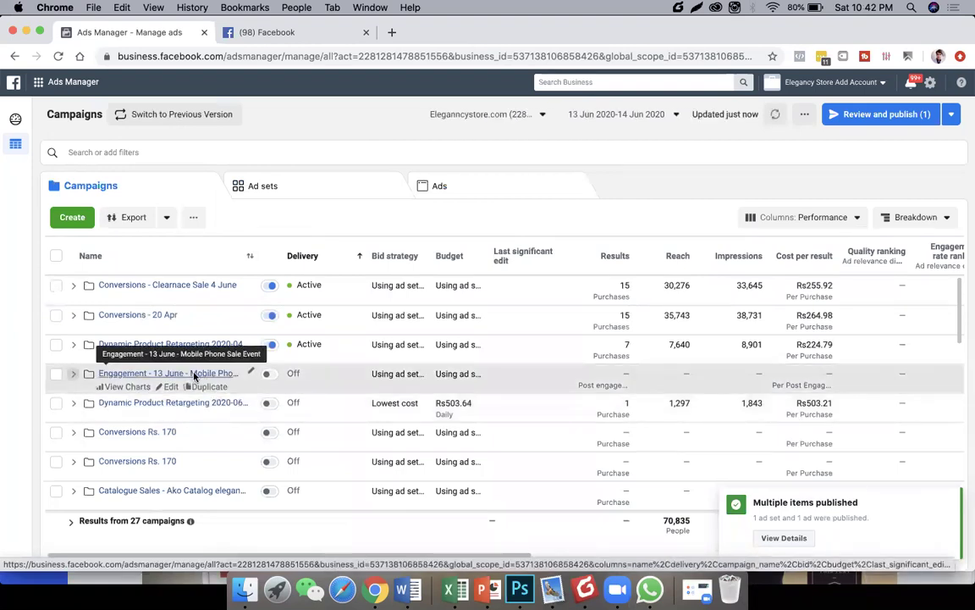
# Step: Open the Engagement - 13 June campaign's ad sets, publish the pending masjids ad set draft and reload the page
pyautogui.click(194, 377)
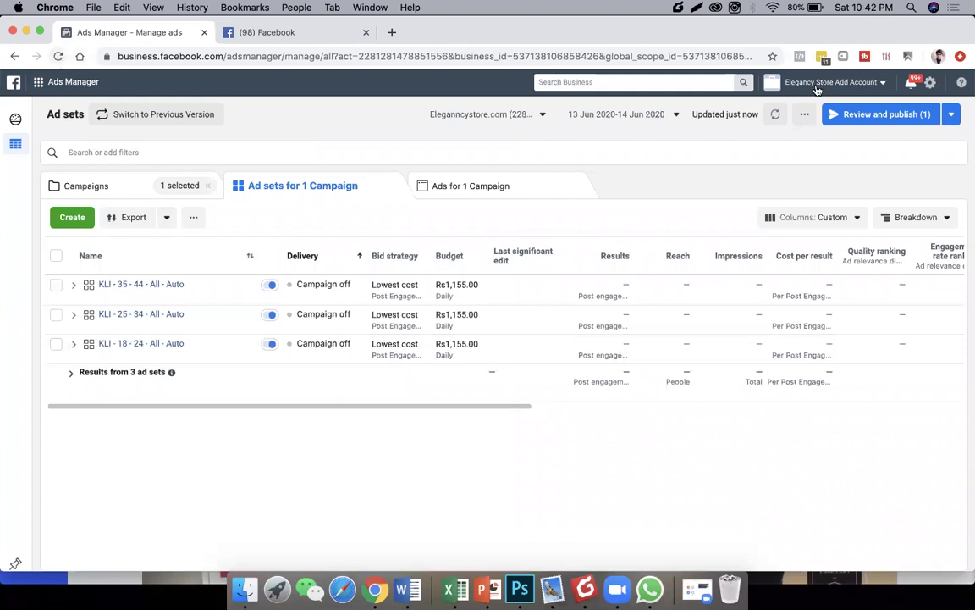
pyautogui.click(855, 117)
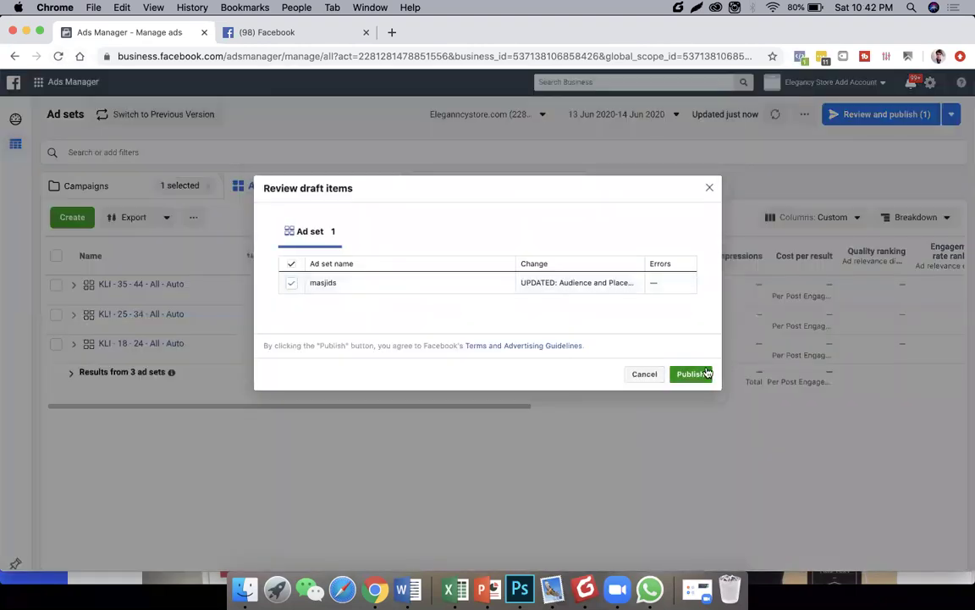
pyautogui.click(699, 378)
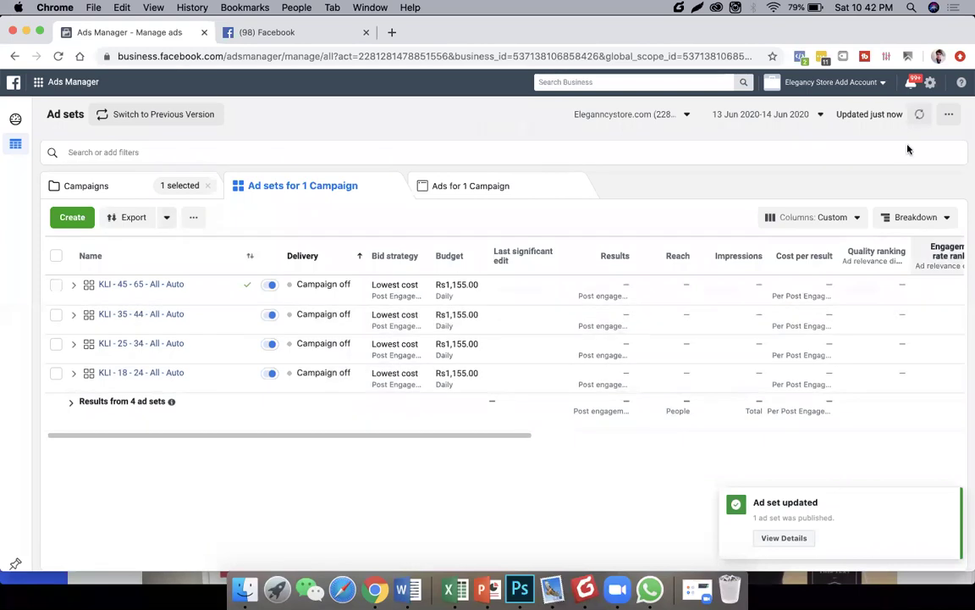
pyautogui.click(950, 501)
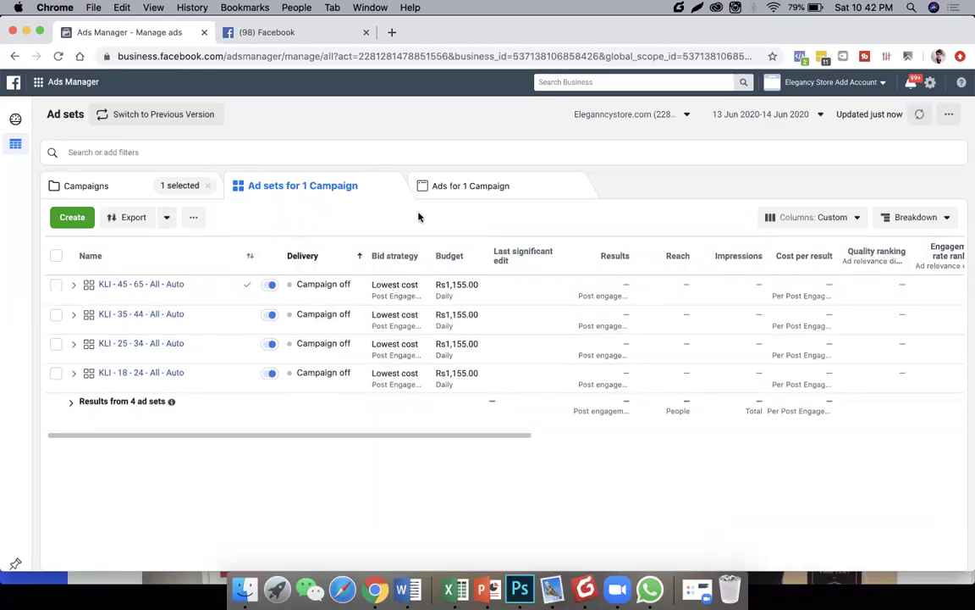
pyautogui.click(57, 56)
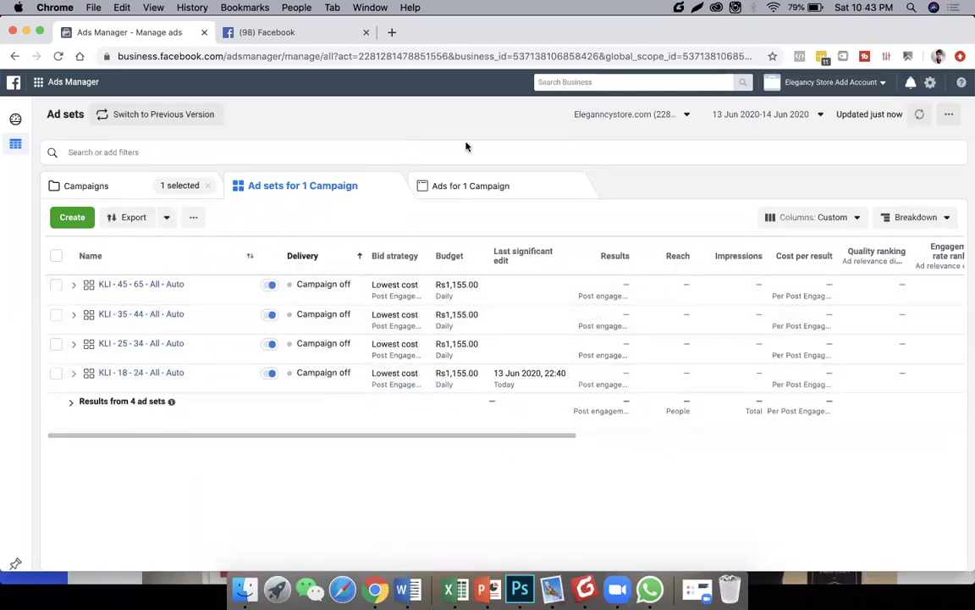
# Step: Open the ads of the KLI - 45 - 65 ad set and duplicate Post 1 _ once into the original campaign
pyautogui.click(472, 185)
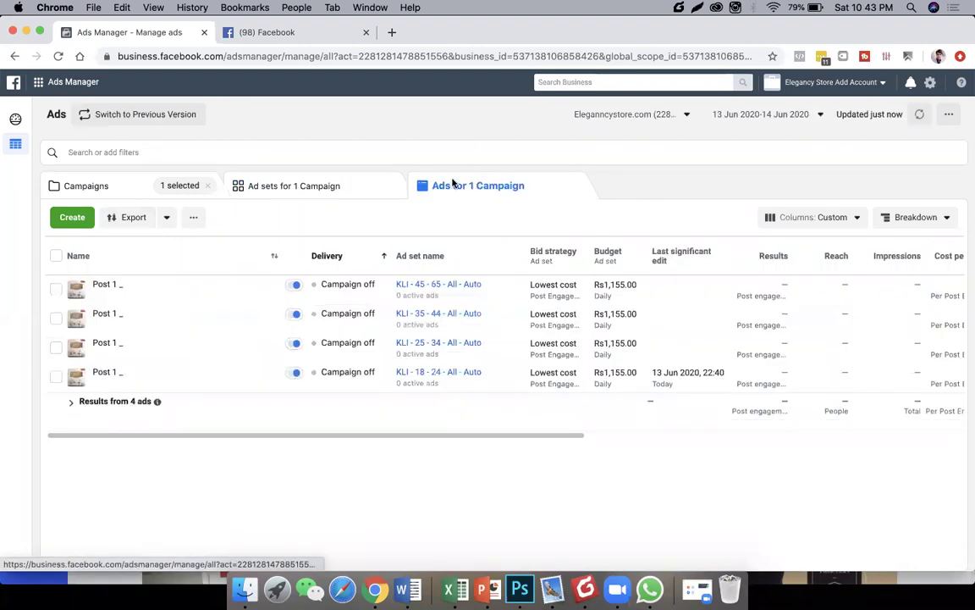
pyautogui.click(323, 186)
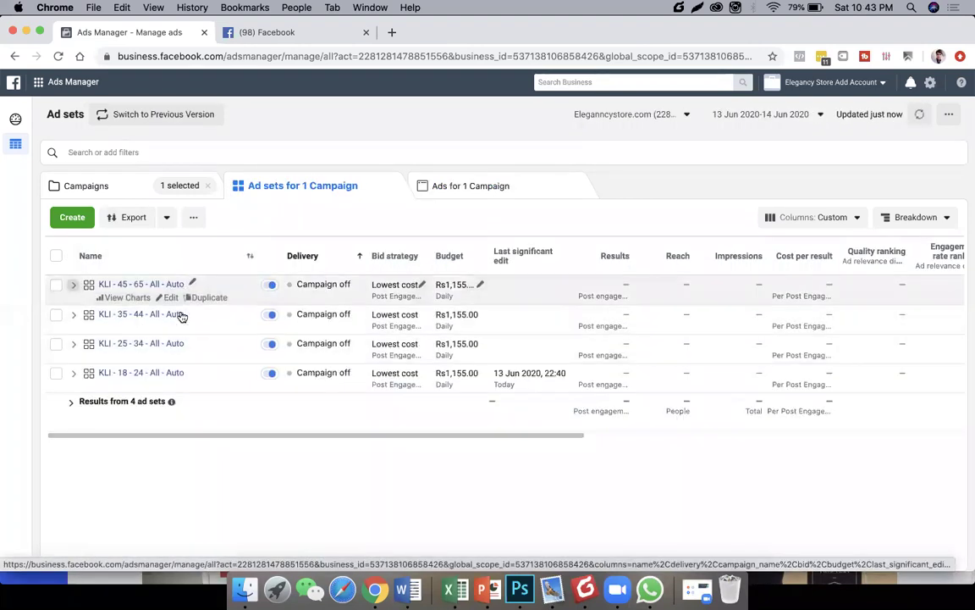
pyautogui.click(154, 285)
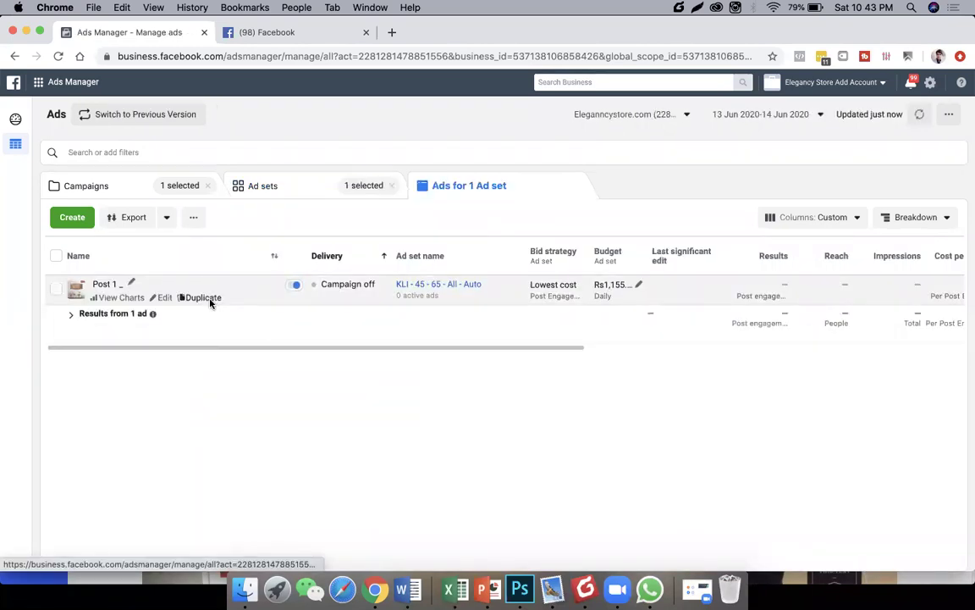
pyautogui.click(203, 298)
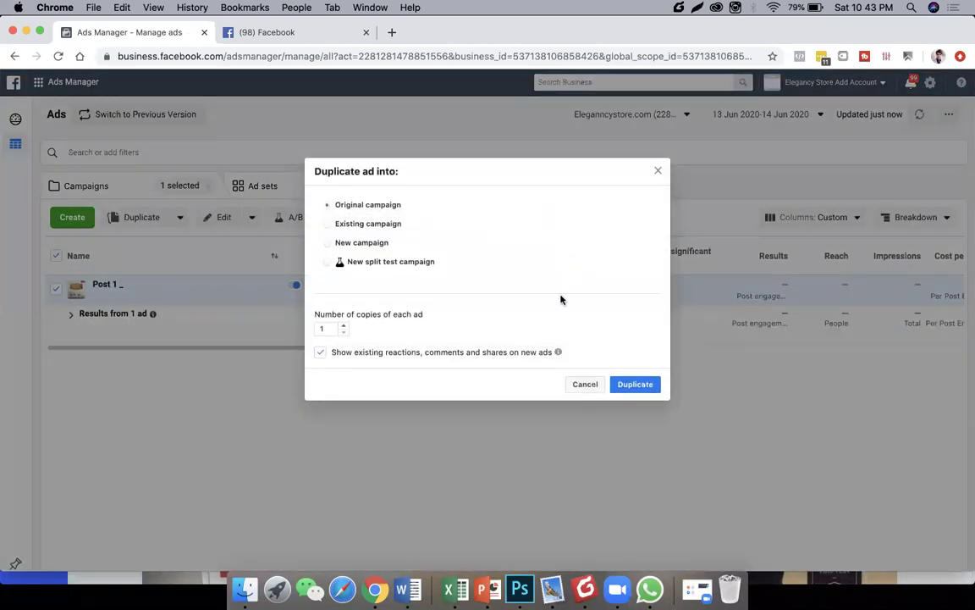
pyautogui.click(636, 385)
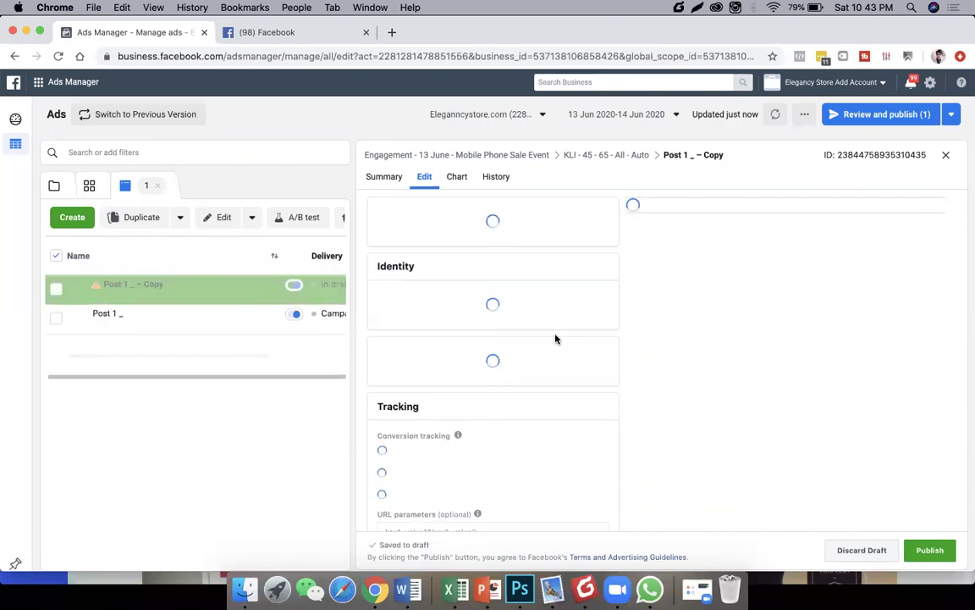
# Step: Change the copied ad's image to 013.jpeg, publish the ad and close the editor
pyautogui.scroll(-10, 555, 338)
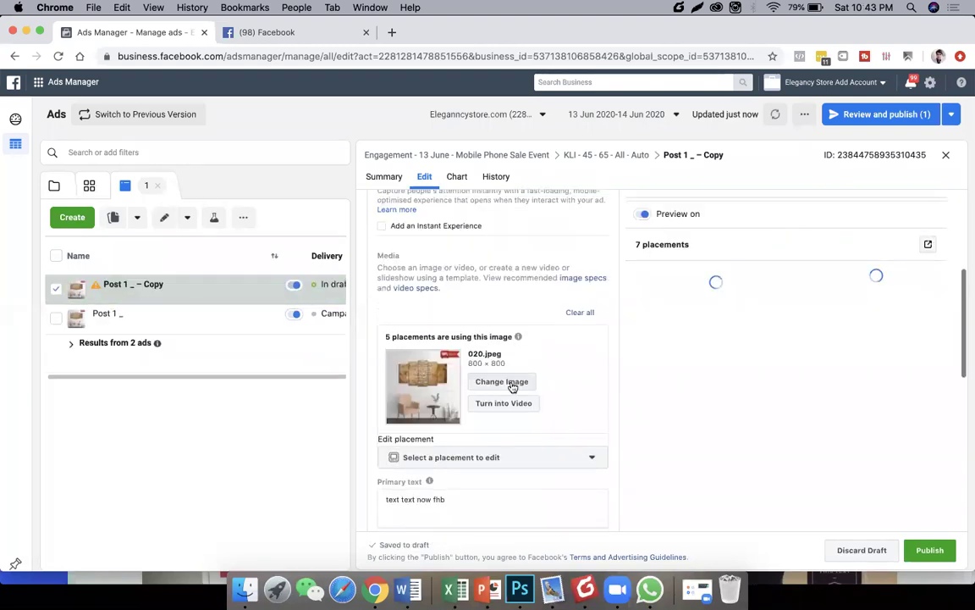
pyautogui.click(513, 384)
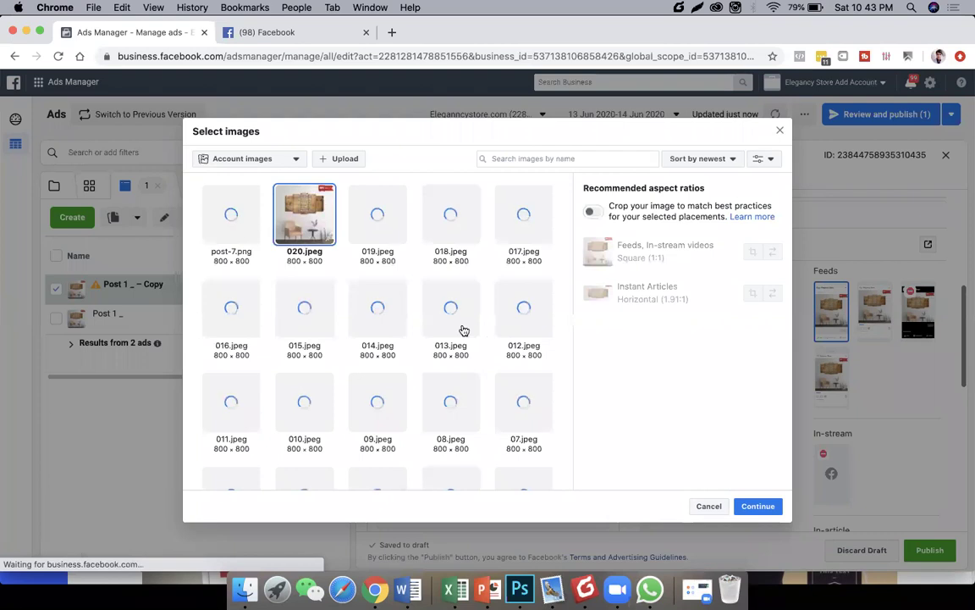
pyautogui.click(758, 506)
pyautogui.hotkey('ctrl', 'Up')
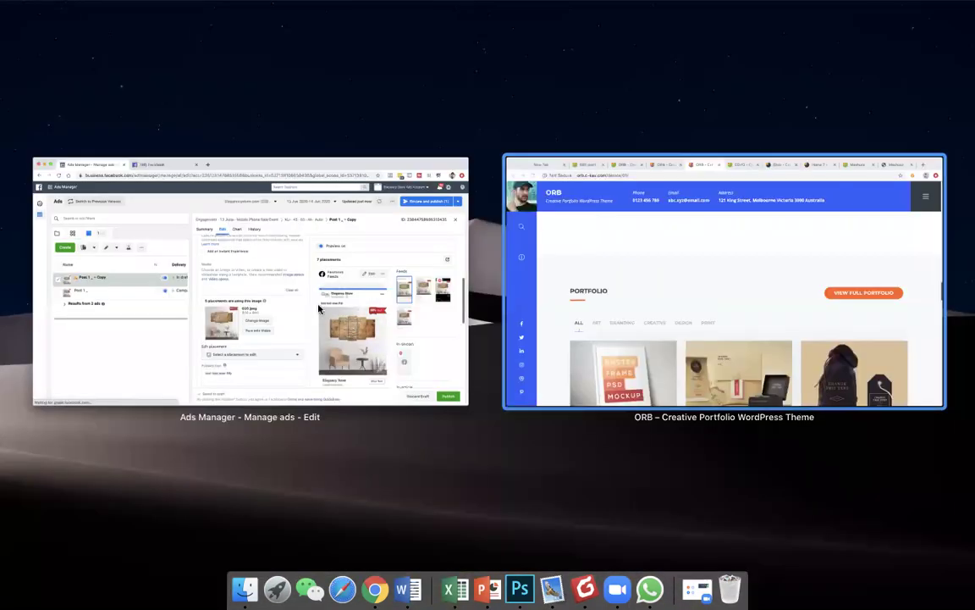
pyautogui.click(282, 270)
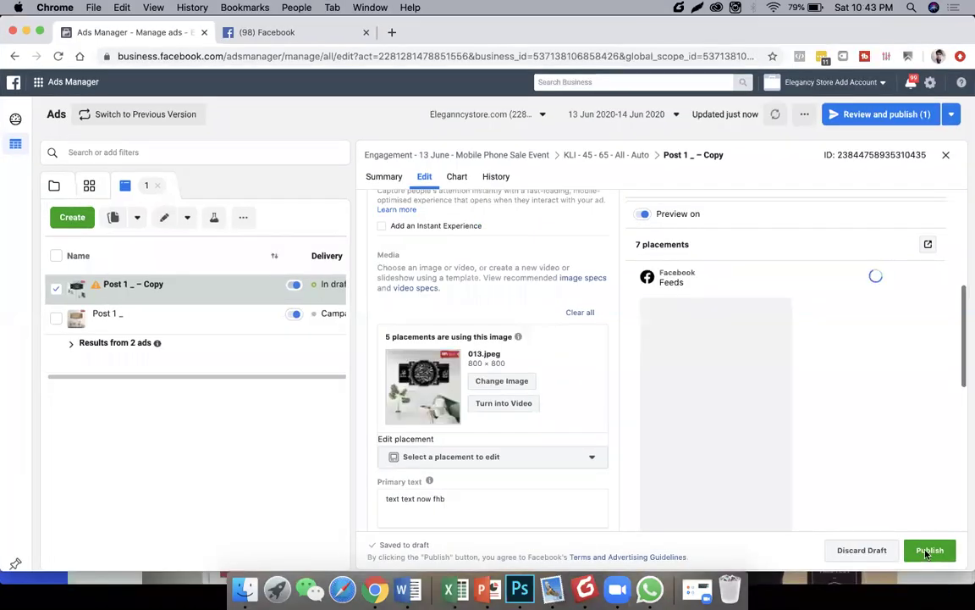
pyautogui.click(929, 550)
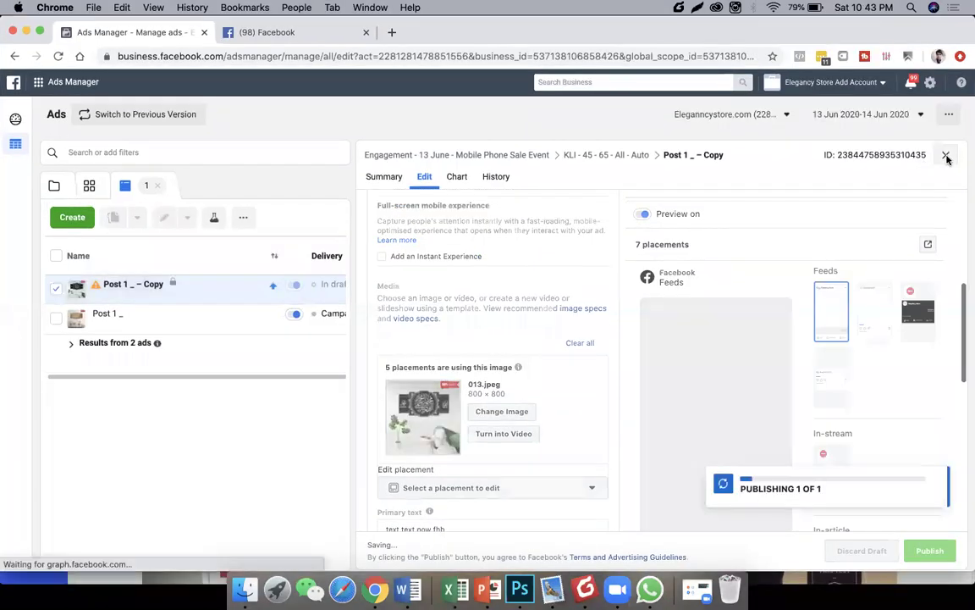
pyautogui.click(948, 156)
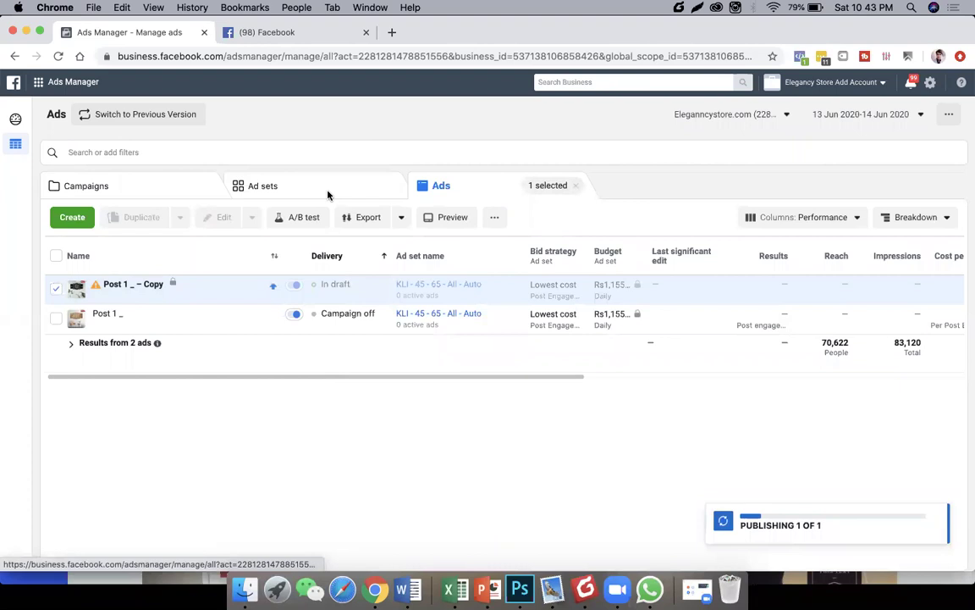
# Step: Return to the campaigns list and reopen the Engagement - 13 June campaign to review its ad sets
pyautogui.click(327, 194)
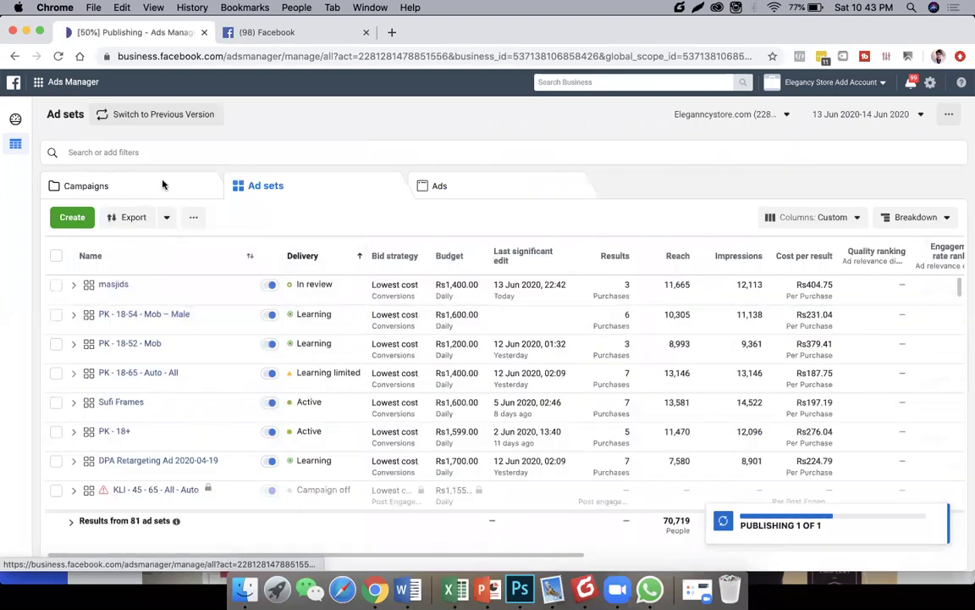
pyautogui.click(164, 185)
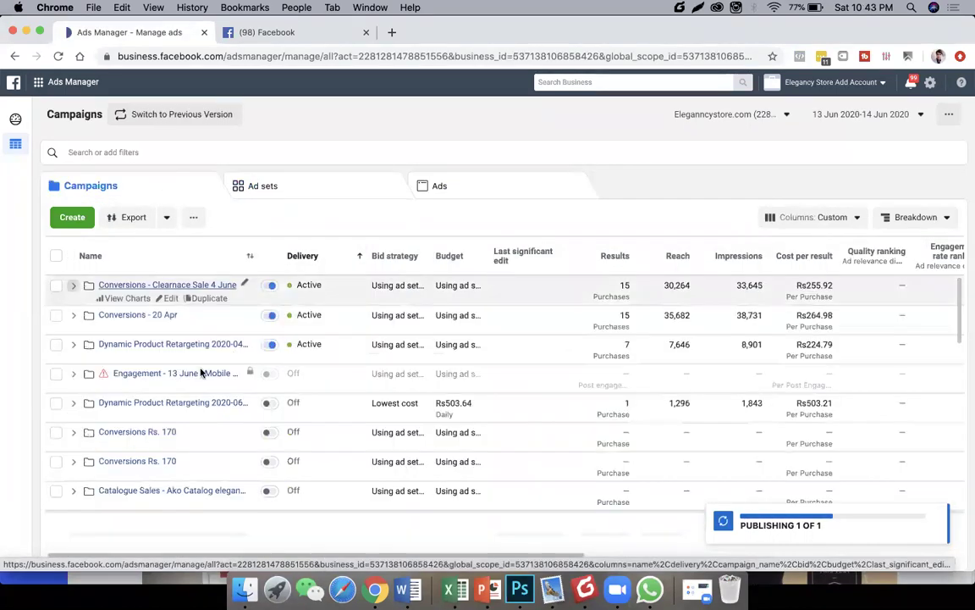
pyautogui.click(192, 373)
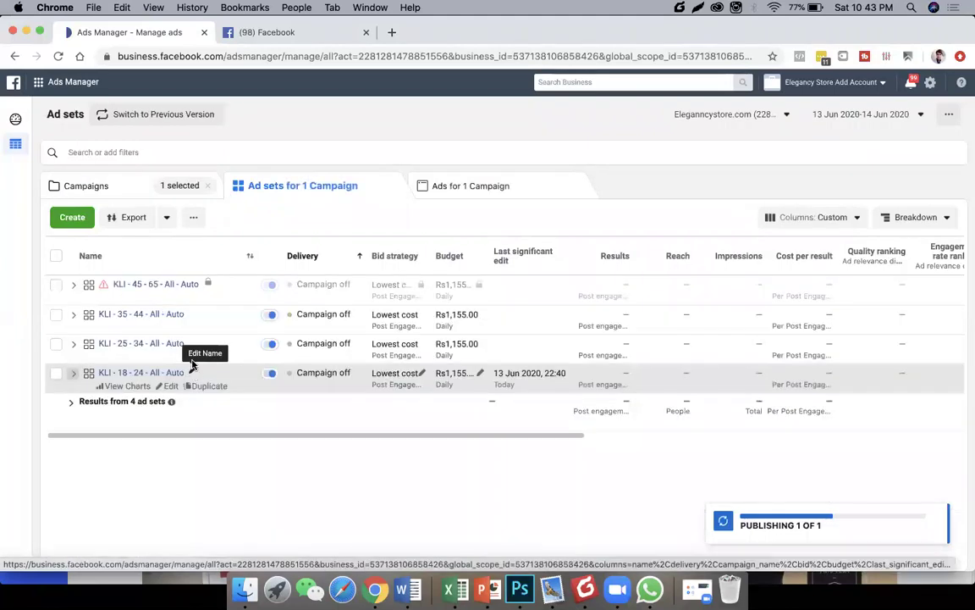
pyautogui.click(124, 190)
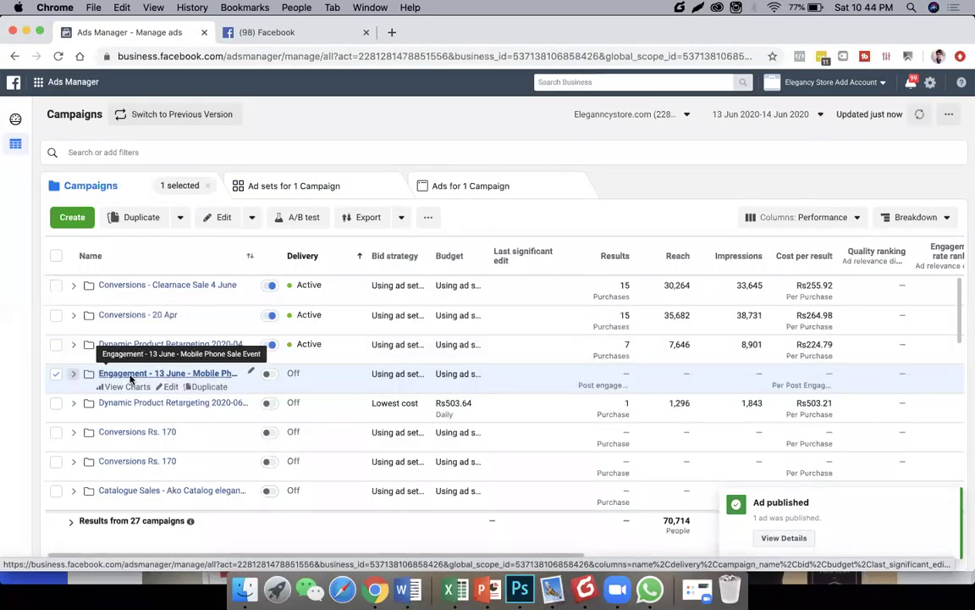
pyautogui.click(155, 375)
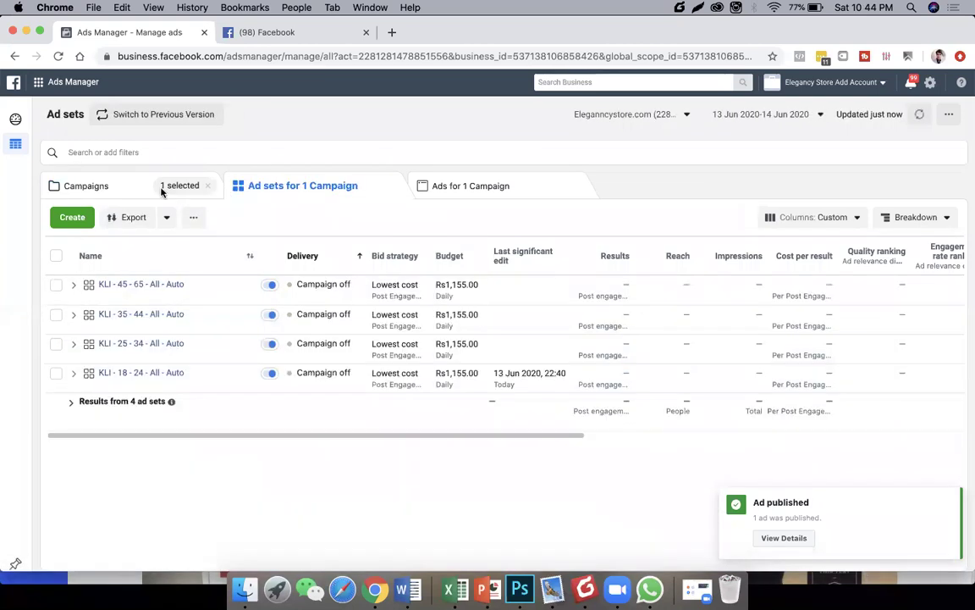
# Step: Add the active Dynamic Product Retargeting campaign to the campaign selection and view the ad sets of both campaigns
pyautogui.click(175, 188)
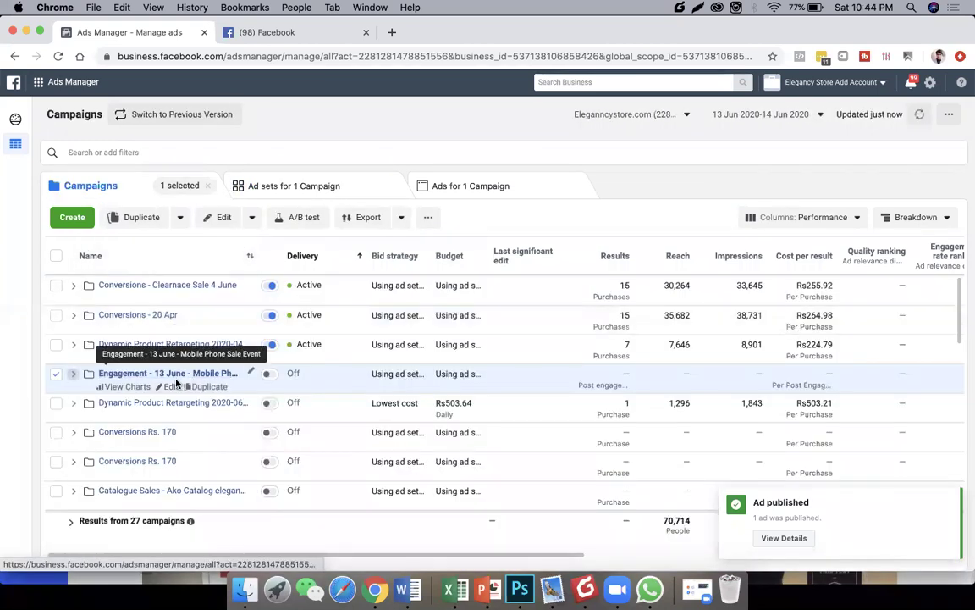
pyautogui.click(55, 348)
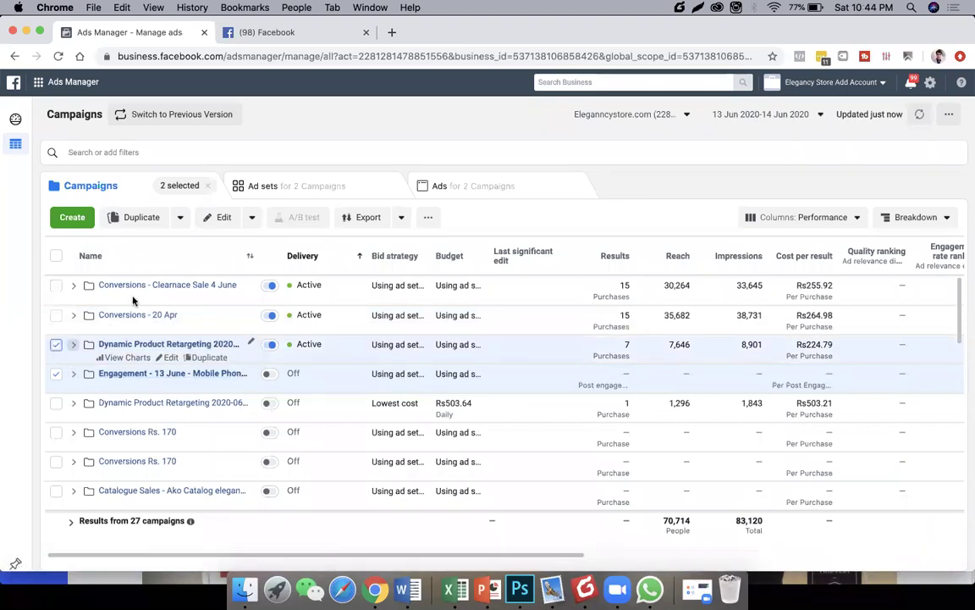
pyautogui.click(284, 193)
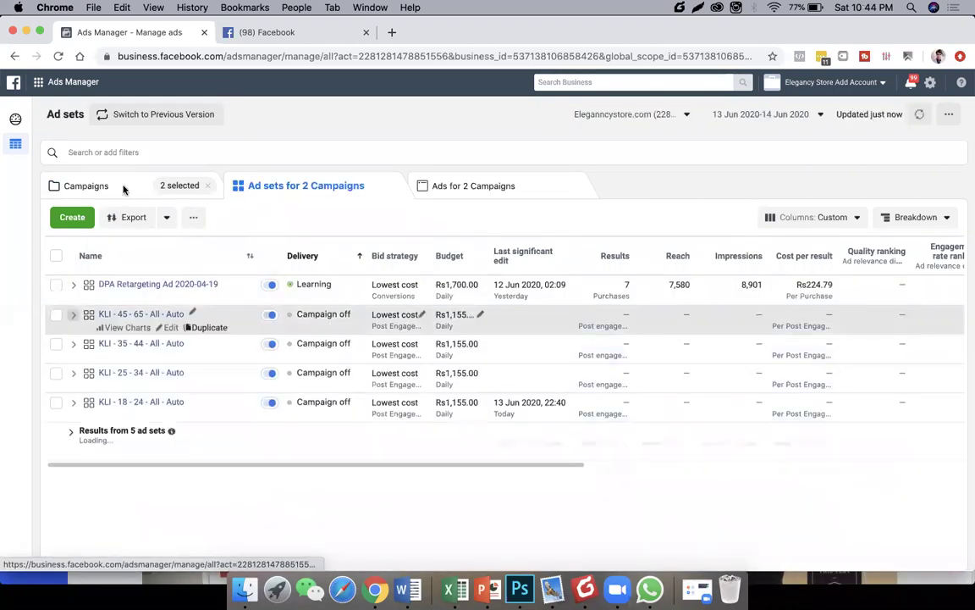
pyautogui.click(124, 188)
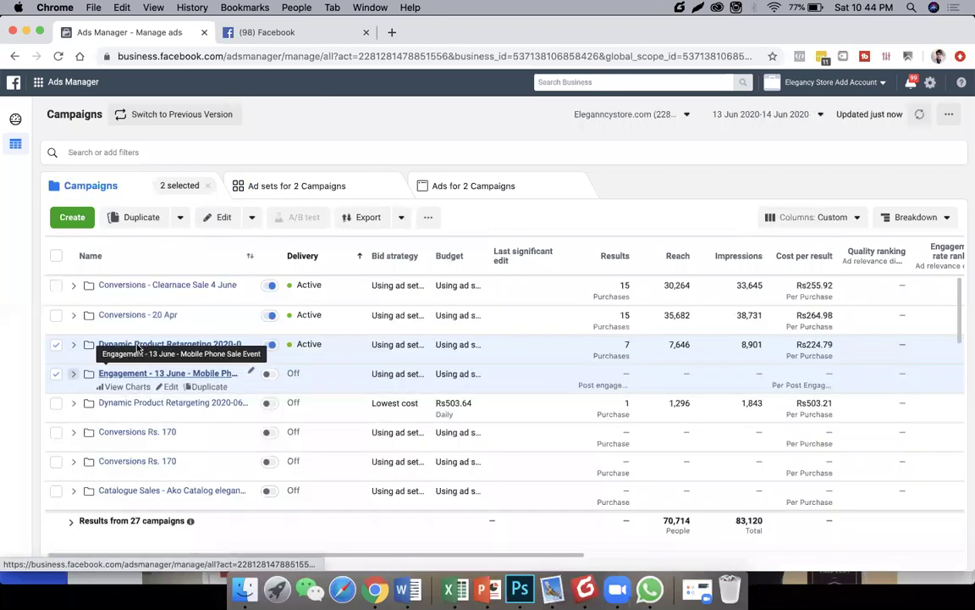
pyautogui.click(296, 185)
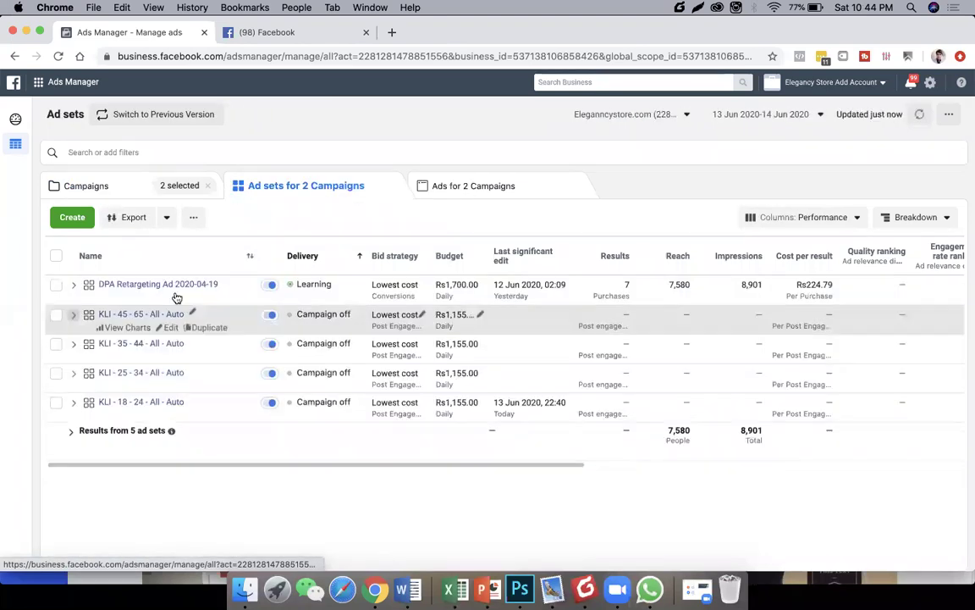
# Step: Select the KLI - 45 - 65 ad set, check its ads and return to the ad sets list
pyautogui.click(56, 315)
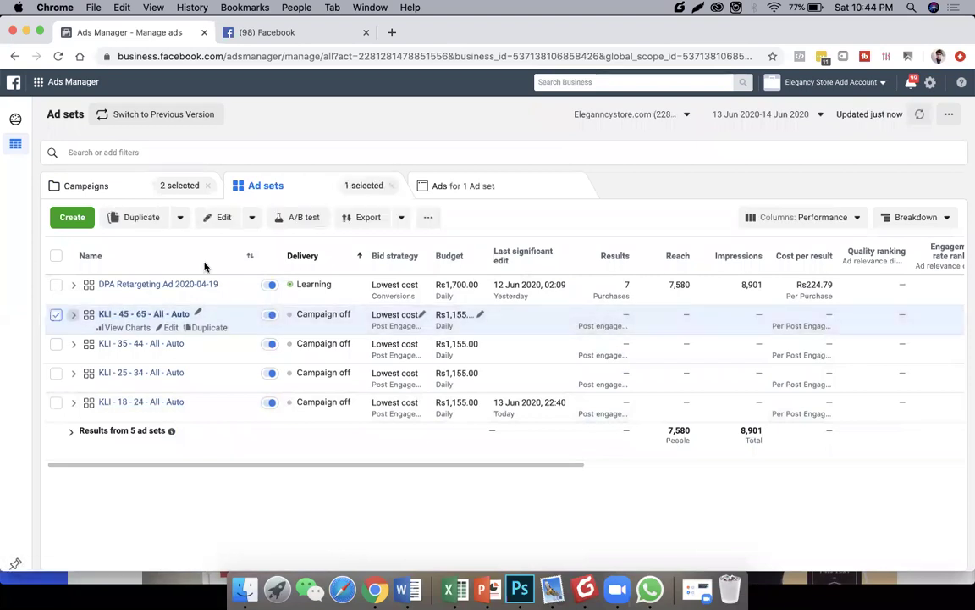
pyautogui.click(451, 188)
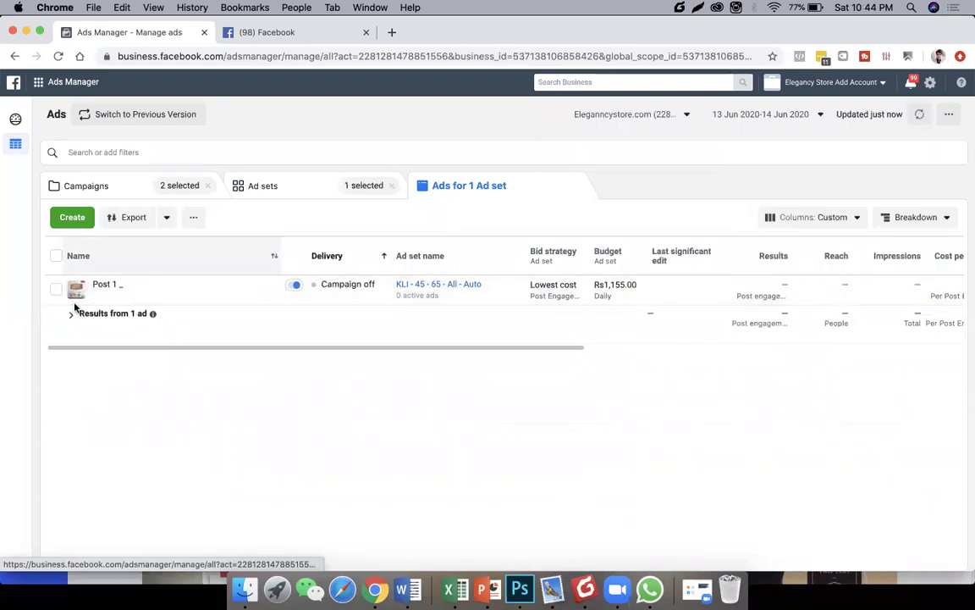
pyautogui.click(273, 189)
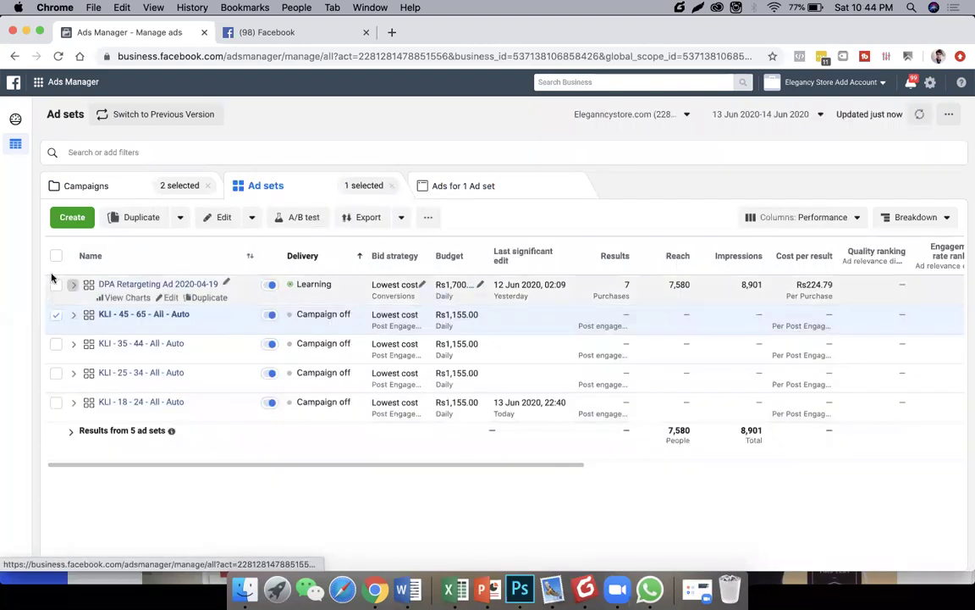
# Step: Select all ad sets of both campaigns, view their ads together and return to the ad sets list
pyautogui.click(55, 257)
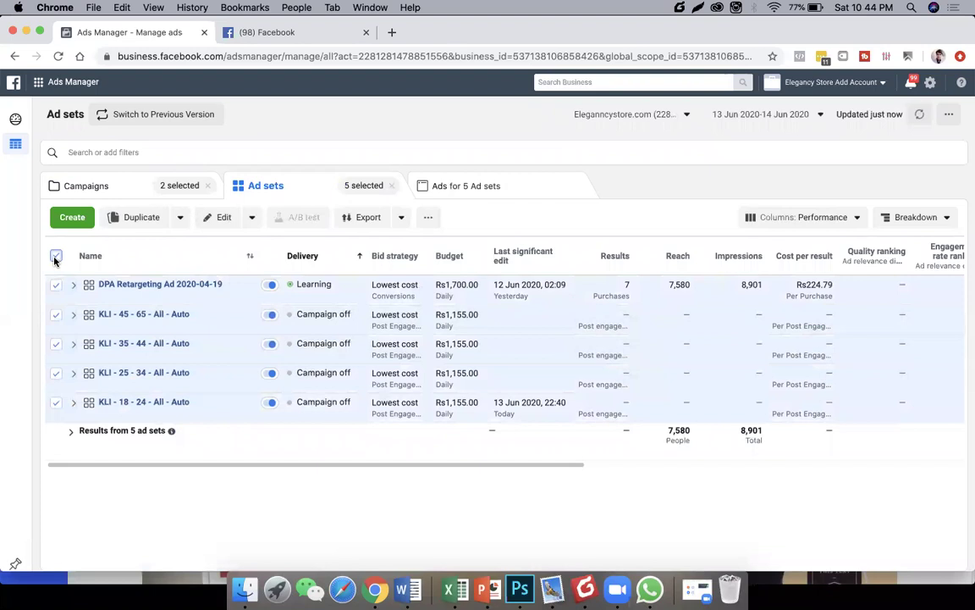
pyautogui.click(451, 186)
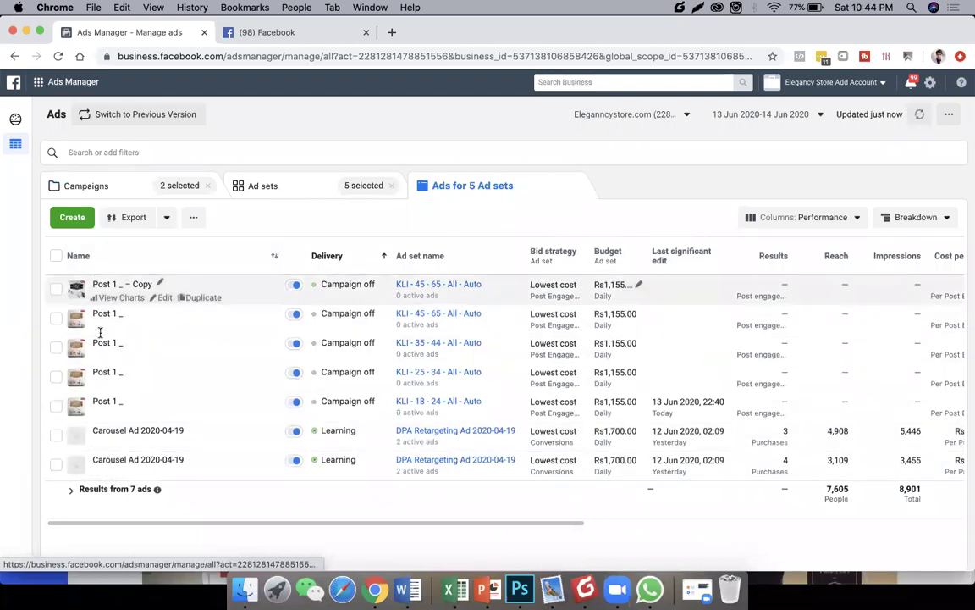
pyautogui.click(288, 184)
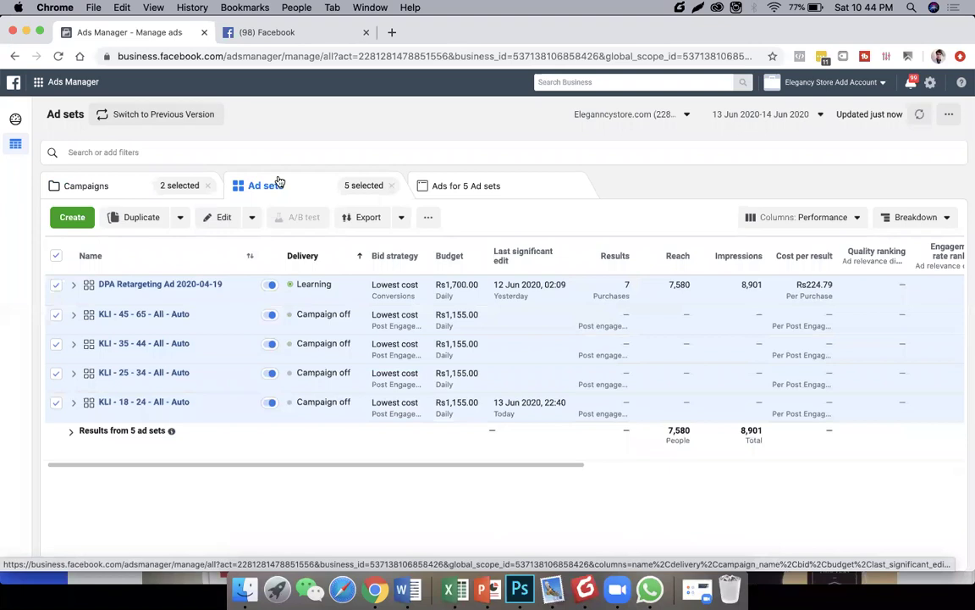
# Step: Remove the Dynamic Product Retargeting campaign from the selection, open the ads of Engagement - 13 June's KLI - 45 - 65 ad set and reload the page
pyautogui.click(93, 186)
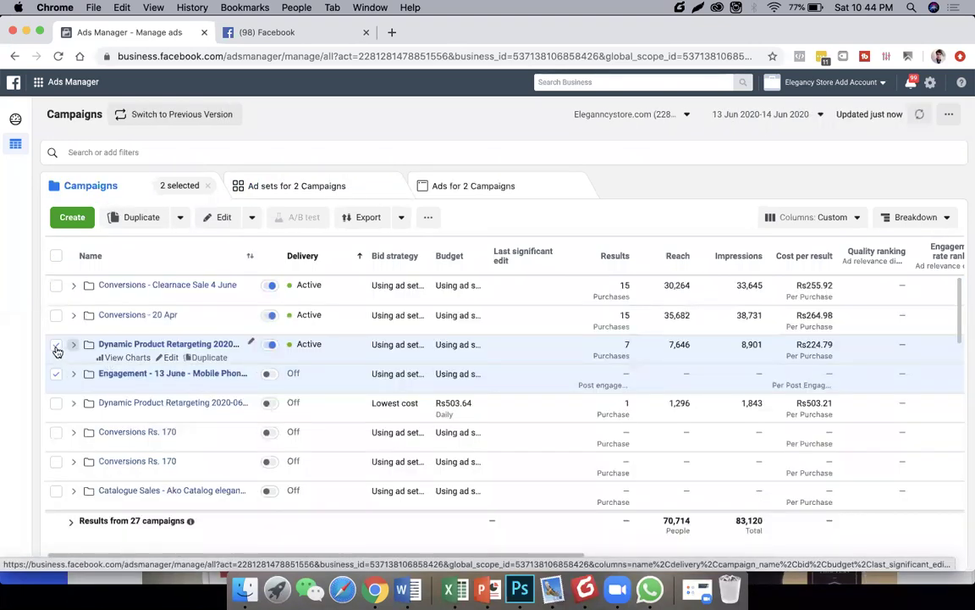
pyautogui.click(56, 352)
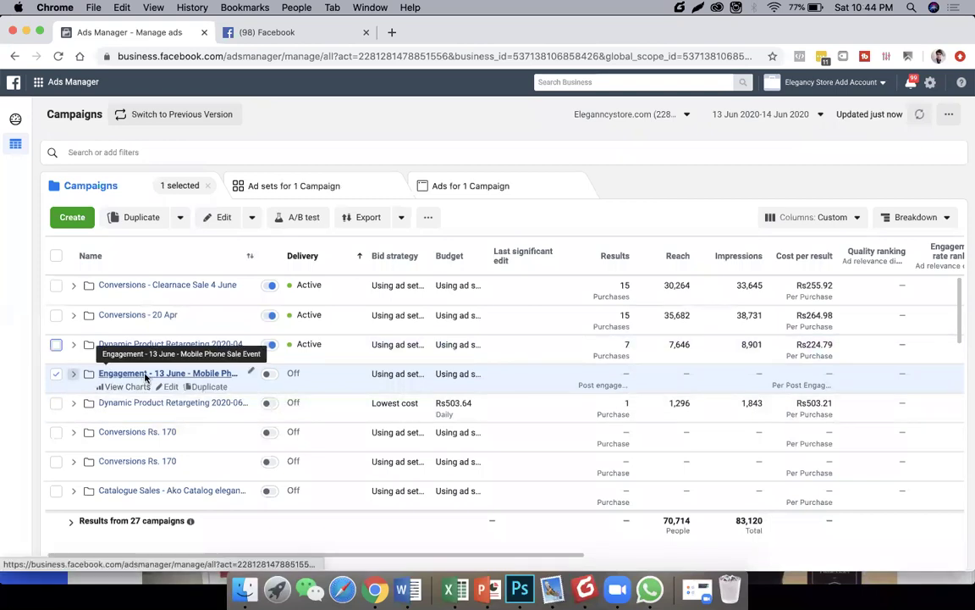
pyautogui.click(131, 373)
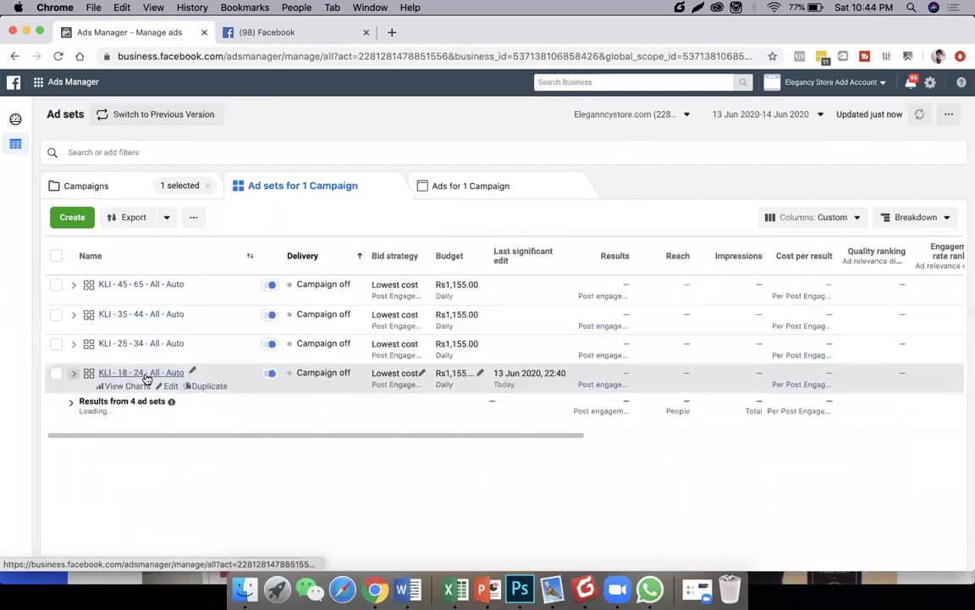
pyautogui.click(170, 284)
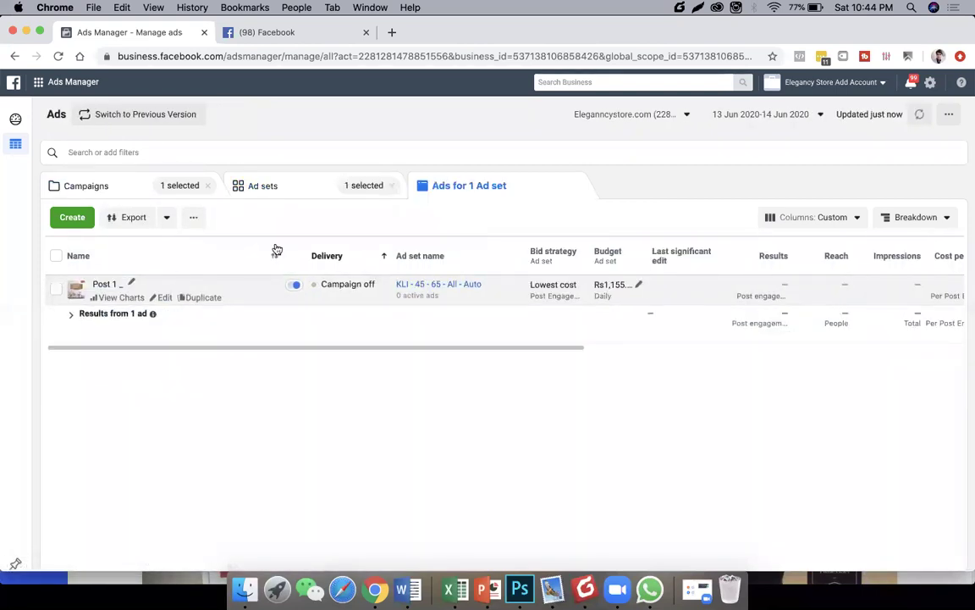
pyautogui.click(58, 58)
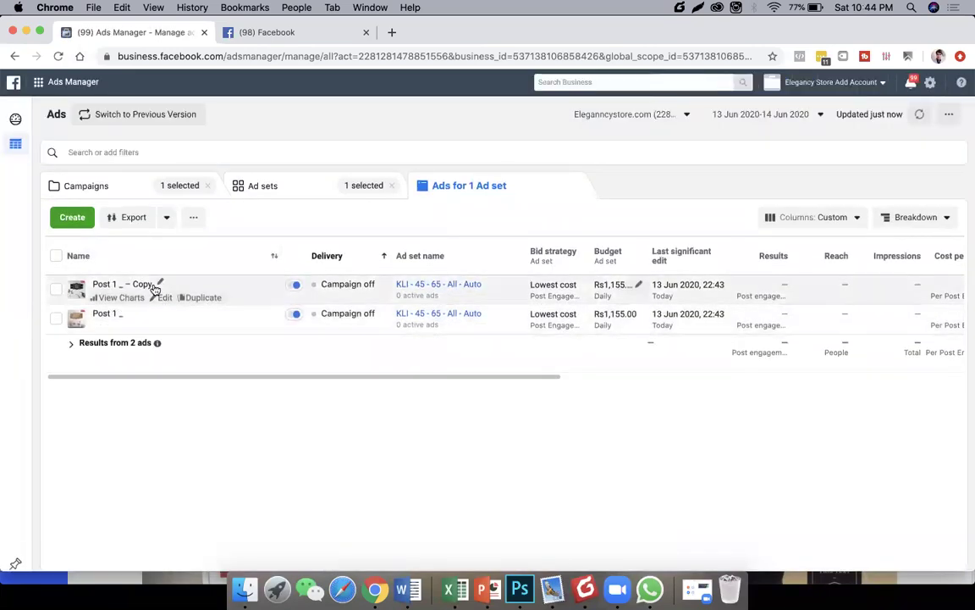
# Step: Rename the copied ad in the KLI - 45 - 65 ad set to "for old people" and publish the new name
pyautogui.click(239, 280)
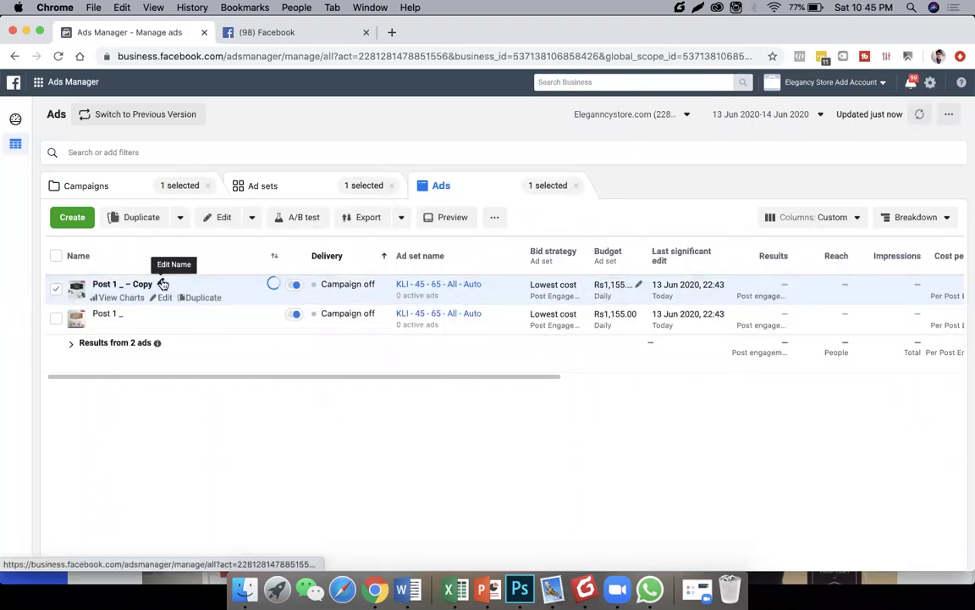
pyautogui.click(162, 285)
pyautogui.tripleClick(238, 282)
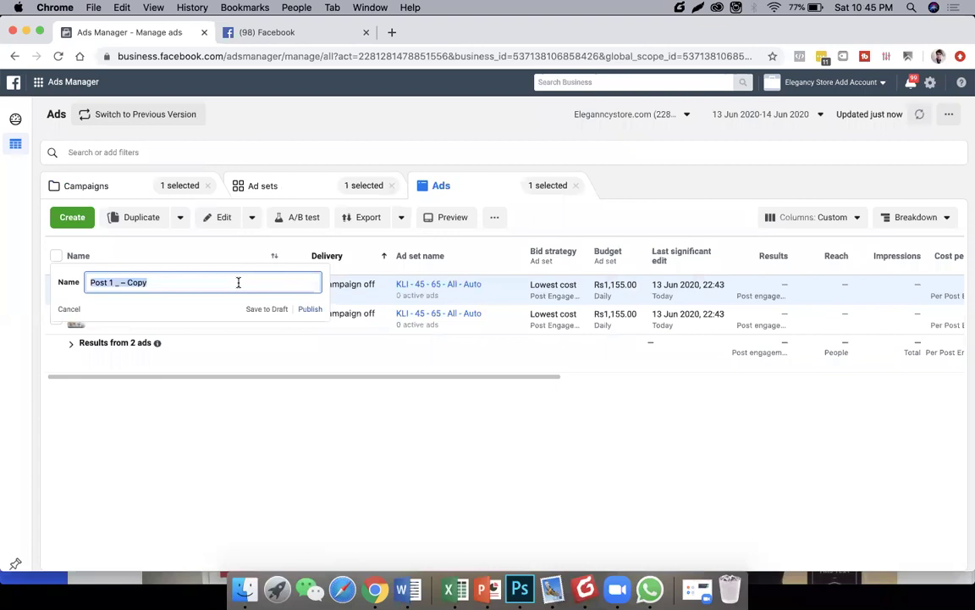
pyautogui.write('for old')
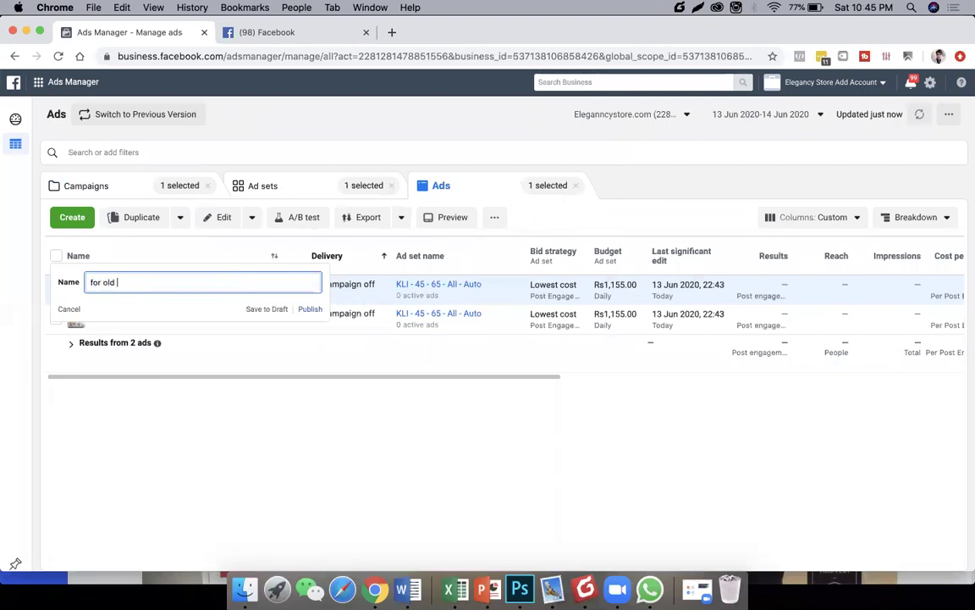
pyautogui.write(' people')
pyautogui.press('Return')
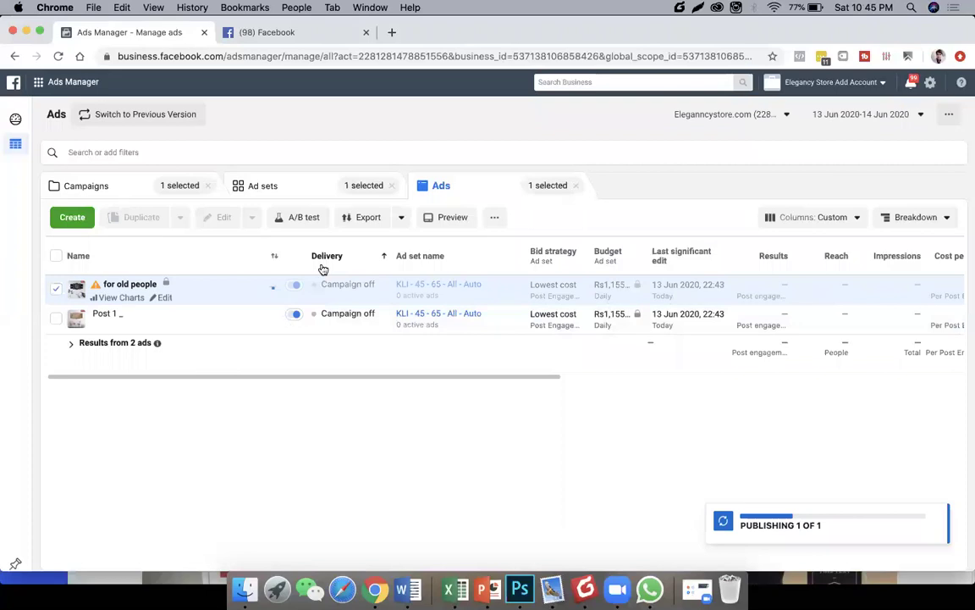
# Step: Duplicate the Post 1 _ ad of the KLI - 18 - 24 ad set once into the original campaign and close the editor, leaving the copy unpublished
pyautogui.click(295, 196)
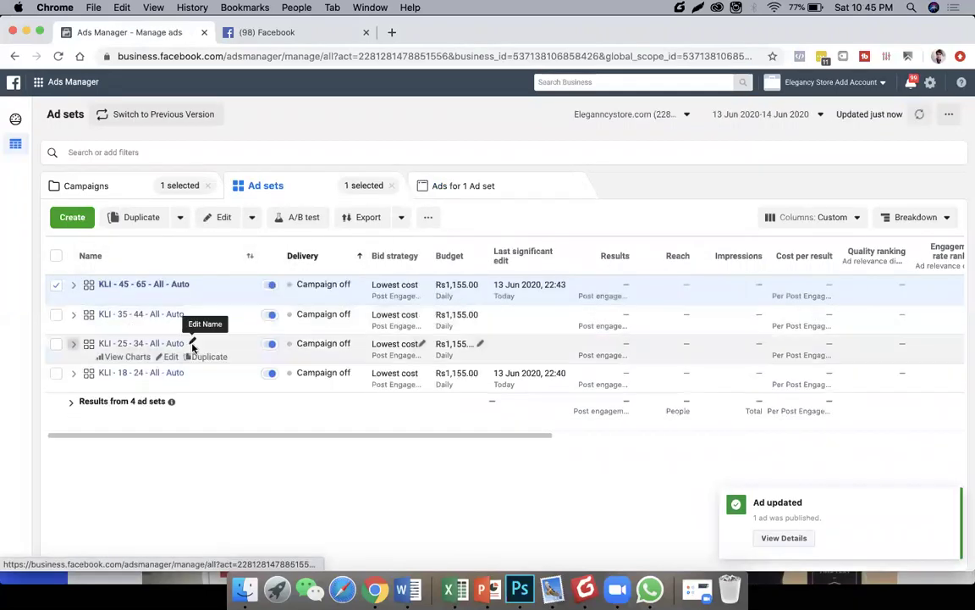
pyautogui.click(173, 373)
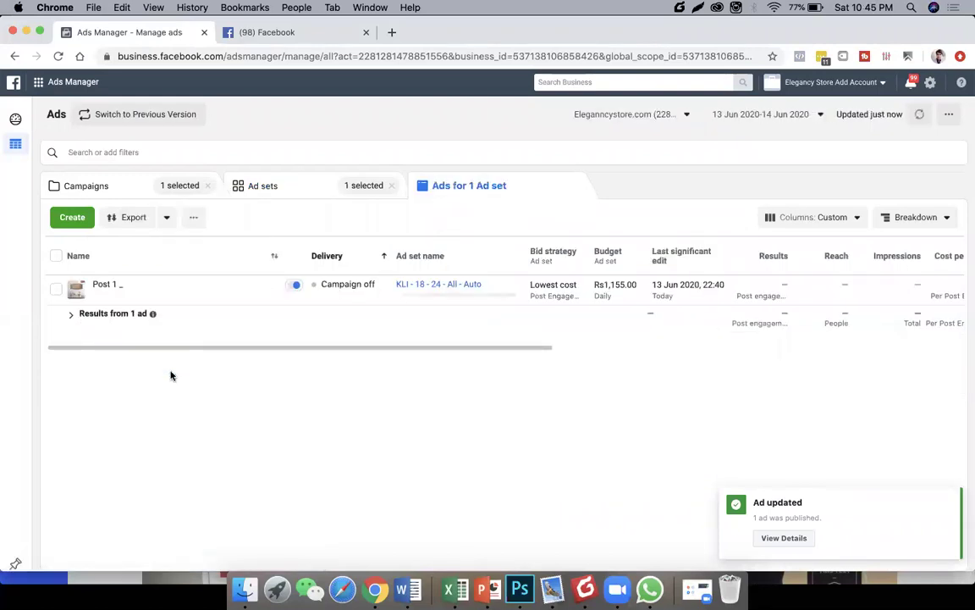
pyautogui.click(197, 298)
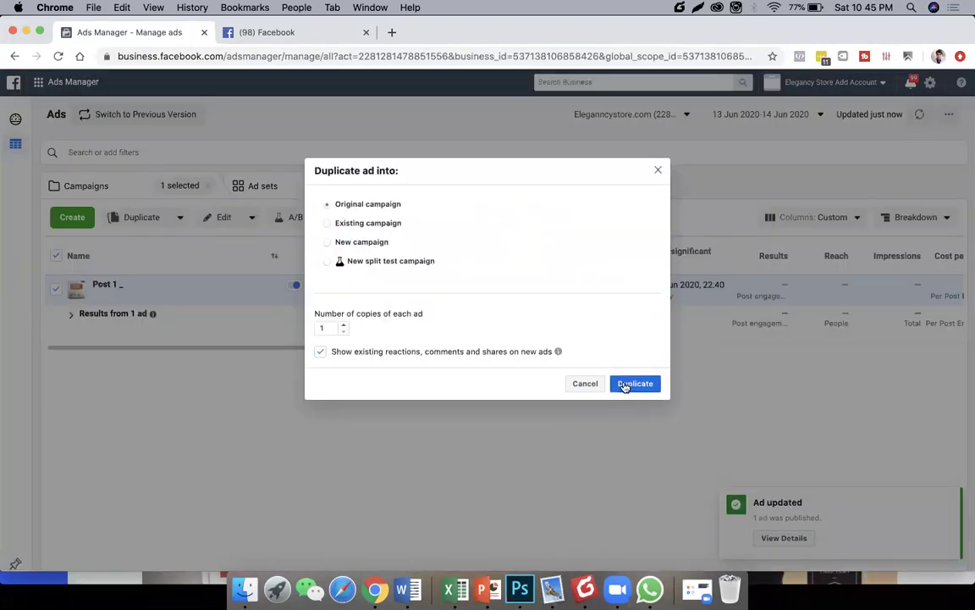
pyautogui.click(627, 386)
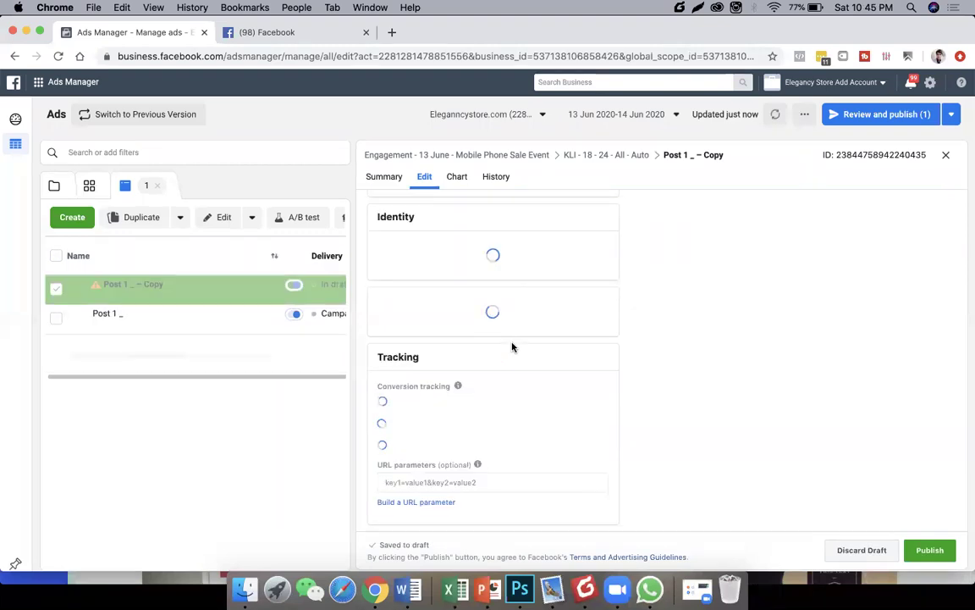
pyautogui.scroll(-3, 425, 480)
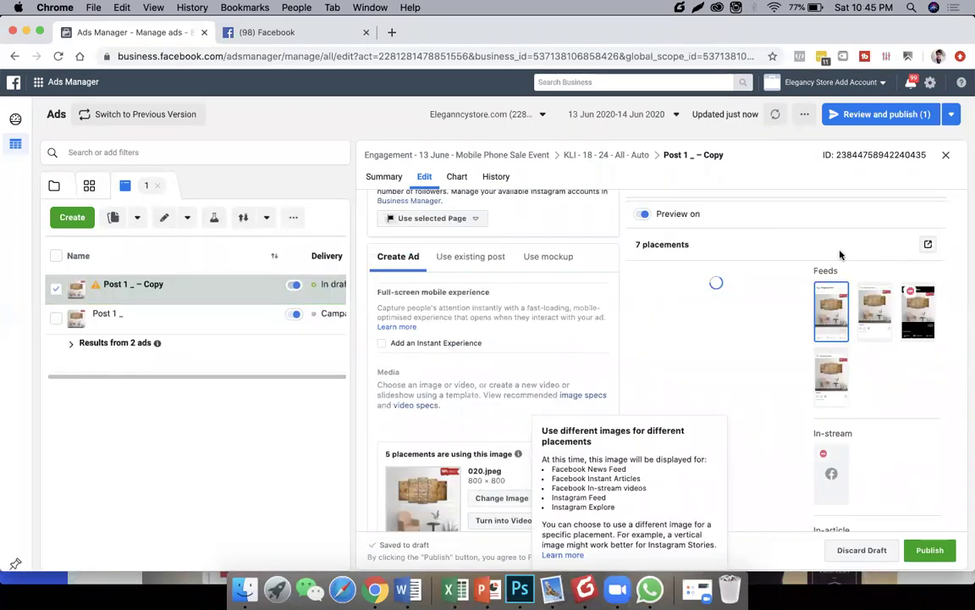
pyautogui.click(945, 154)
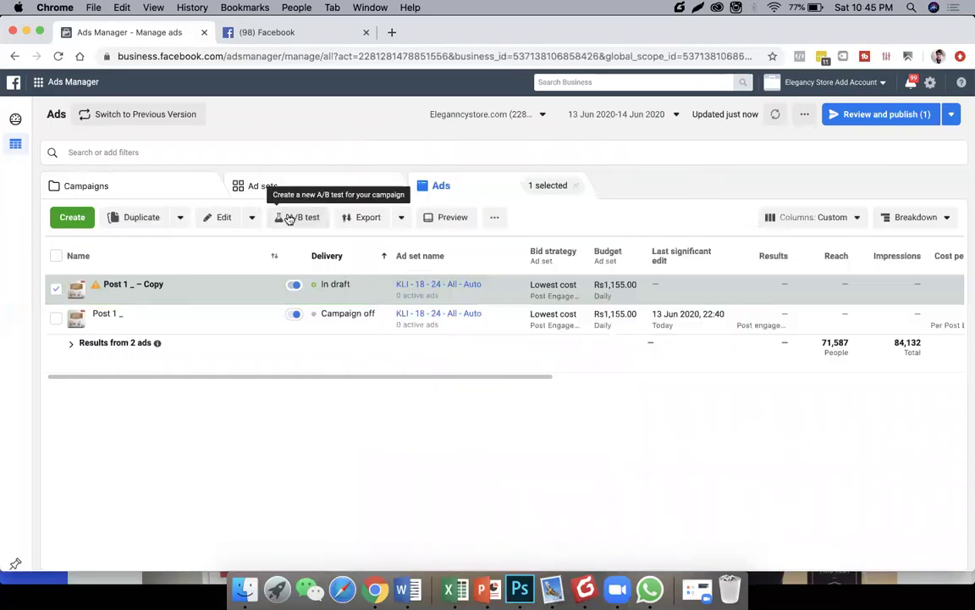
# Step: Return to the campaigns list and open the ad sets of the Engagement - 13 June campaign
pyautogui.click(324, 187)
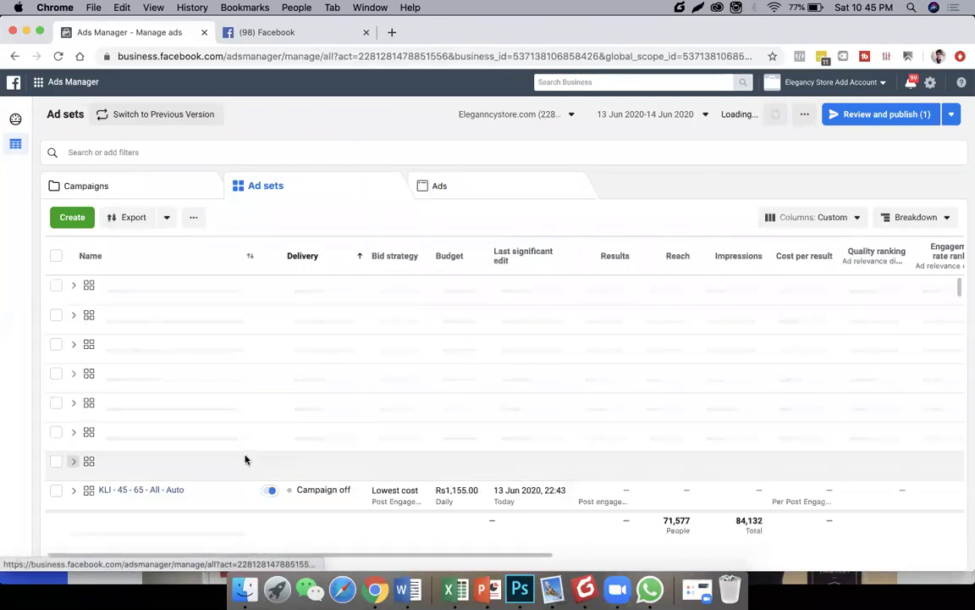
pyautogui.click(110, 188)
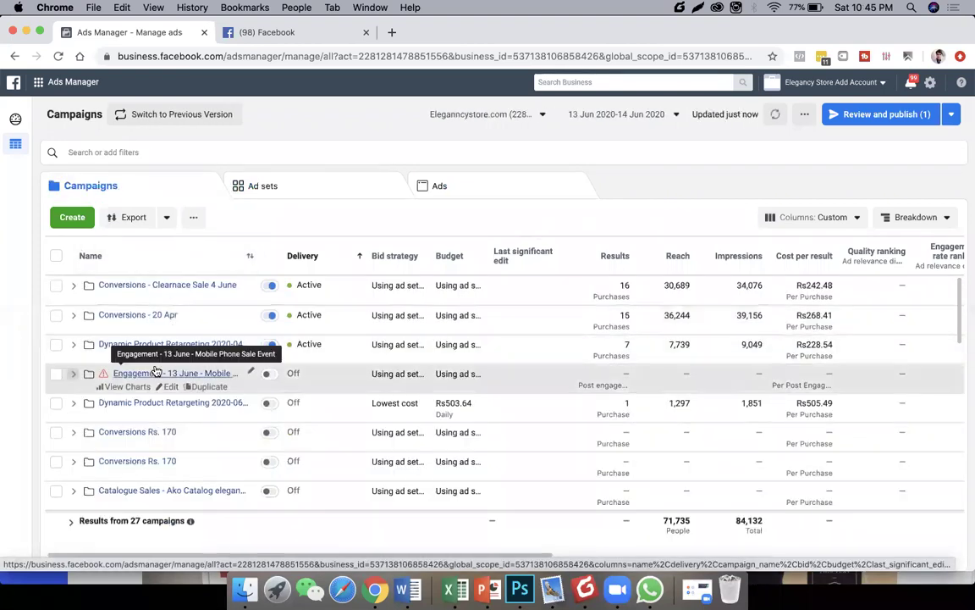
pyautogui.click(156, 373)
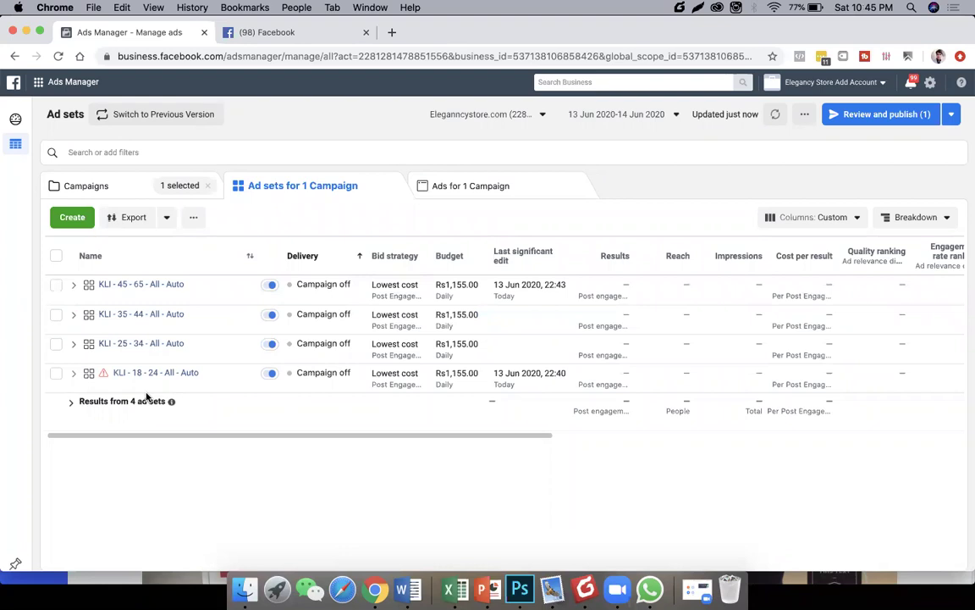
# Step: Select all four age-based ad sets, show their ads and select every ad in the list
pyautogui.moveTo(168, 333)
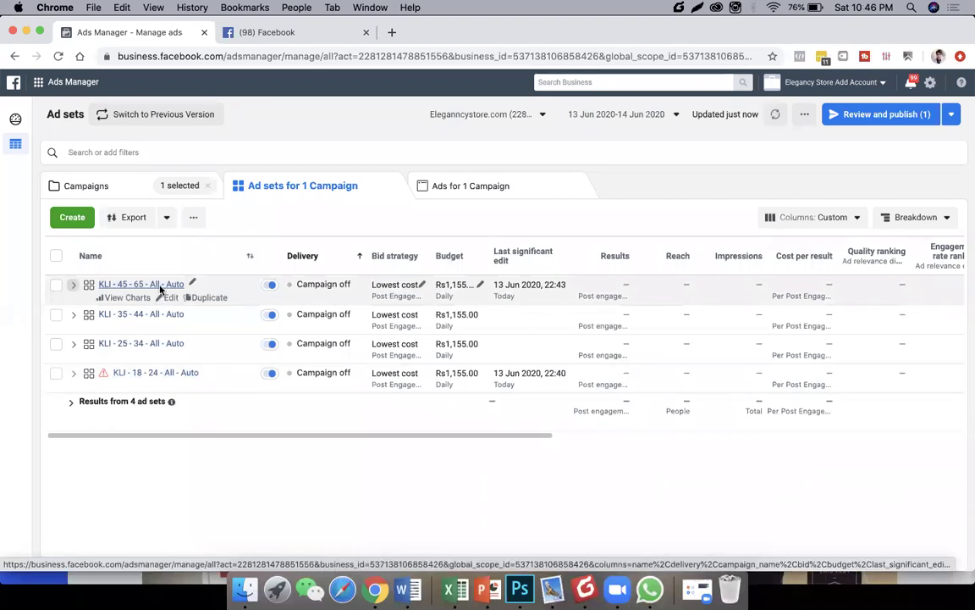
pyautogui.click(57, 256)
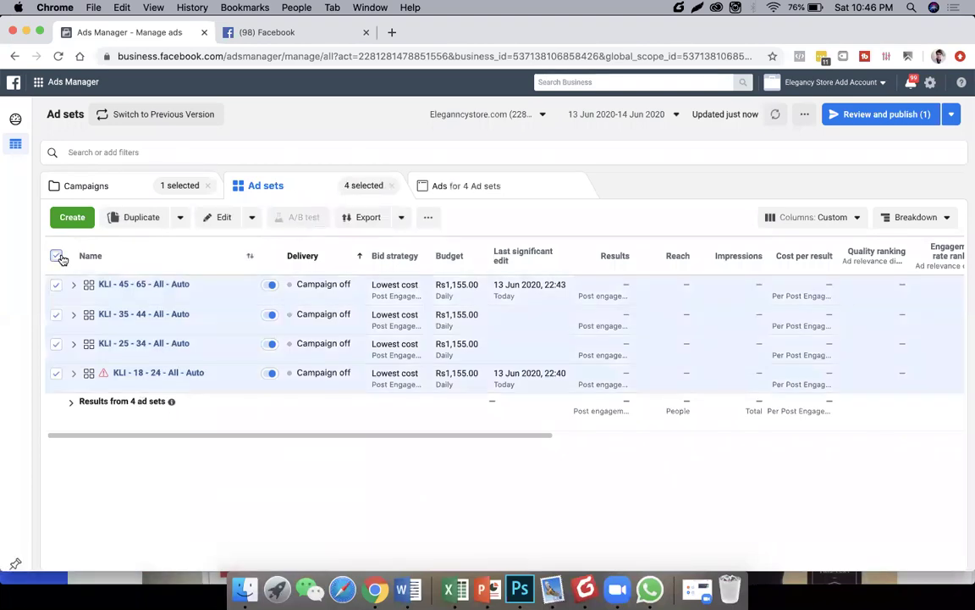
pyautogui.click(438, 188)
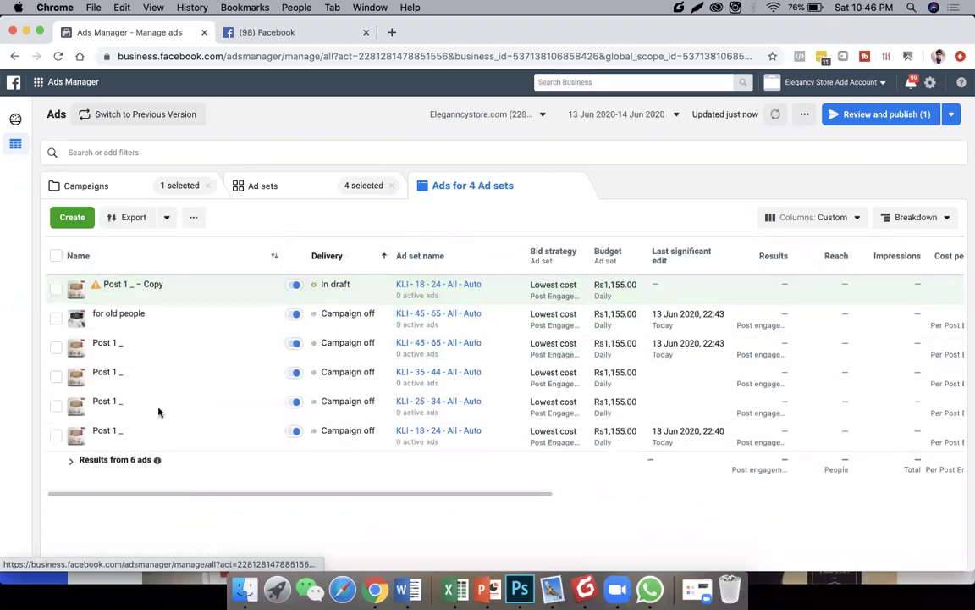
pyautogui.click(57, 255)
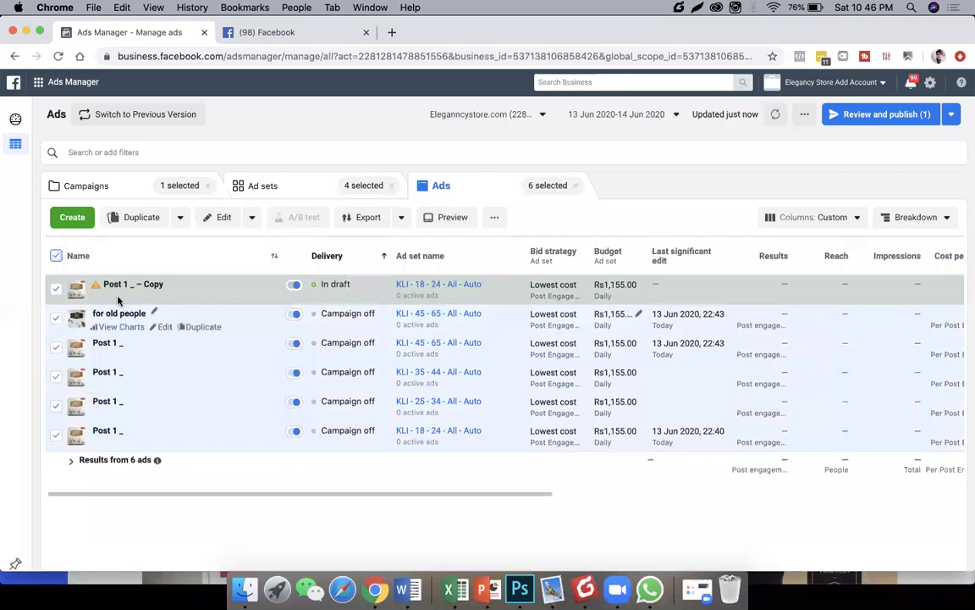
# Step: Edit all six selected ads together and replace their primary text with "new text"
pyautogui.click(211, 227)
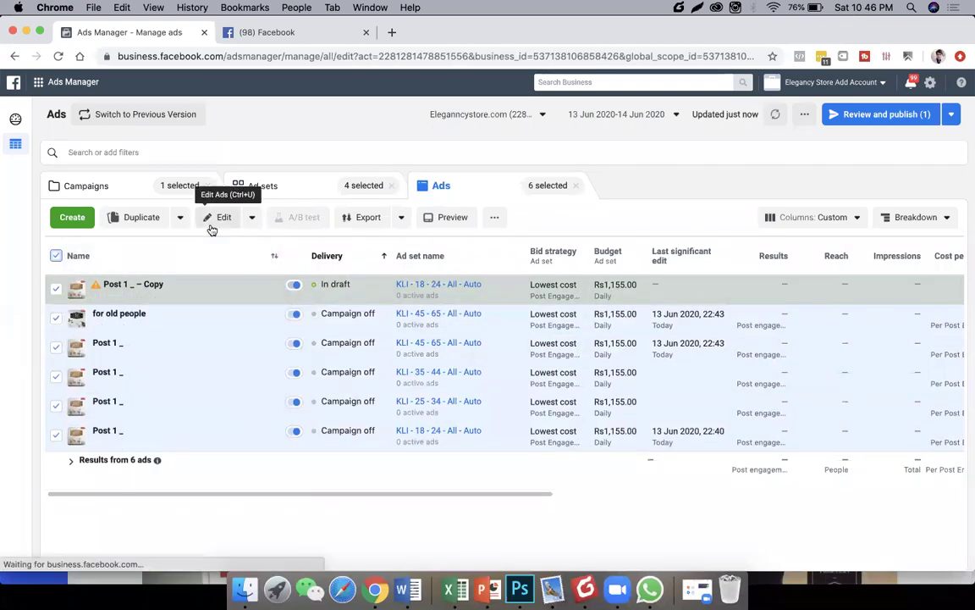
pyautogui.scroll(-5, 441, 364)
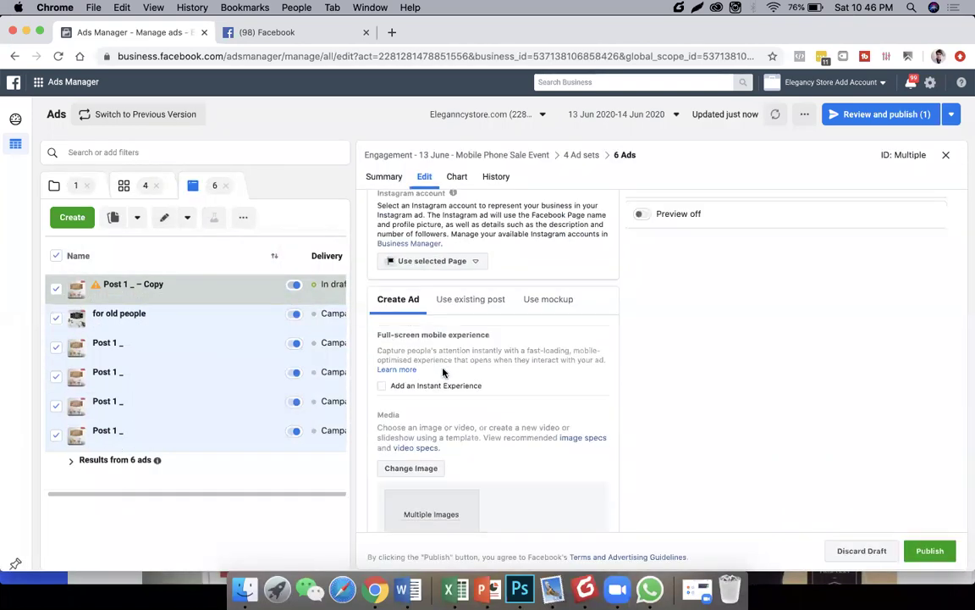
pyautogui.scroll(-5, 443, 371)
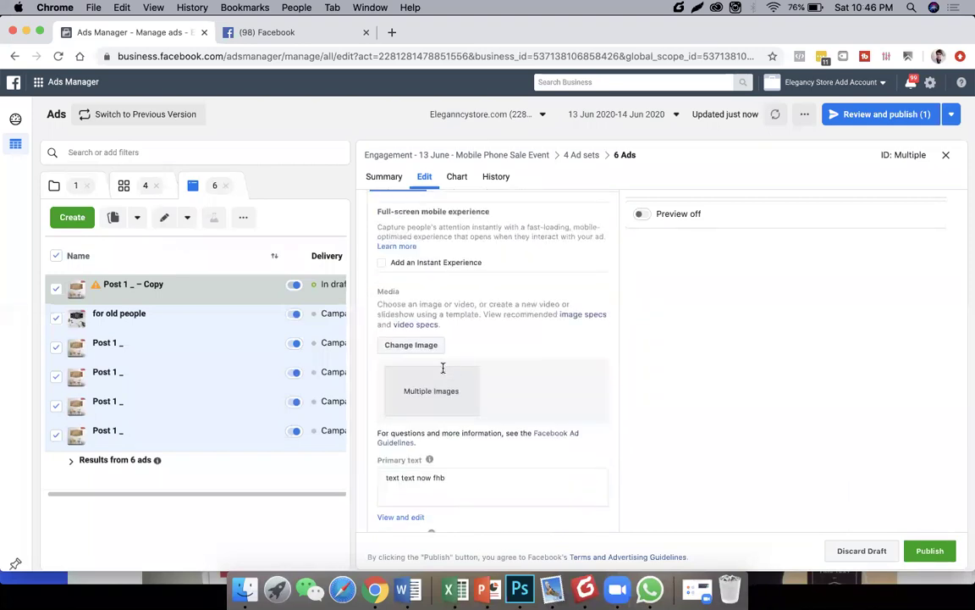
pyautogui.scroll(-1, 427, 352)
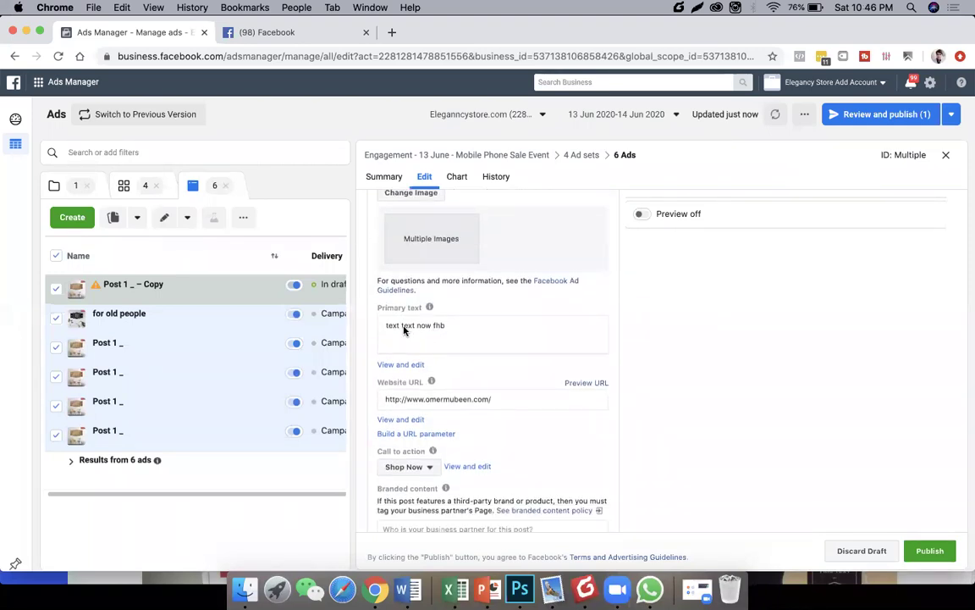
pyautogui.click(419, 333)
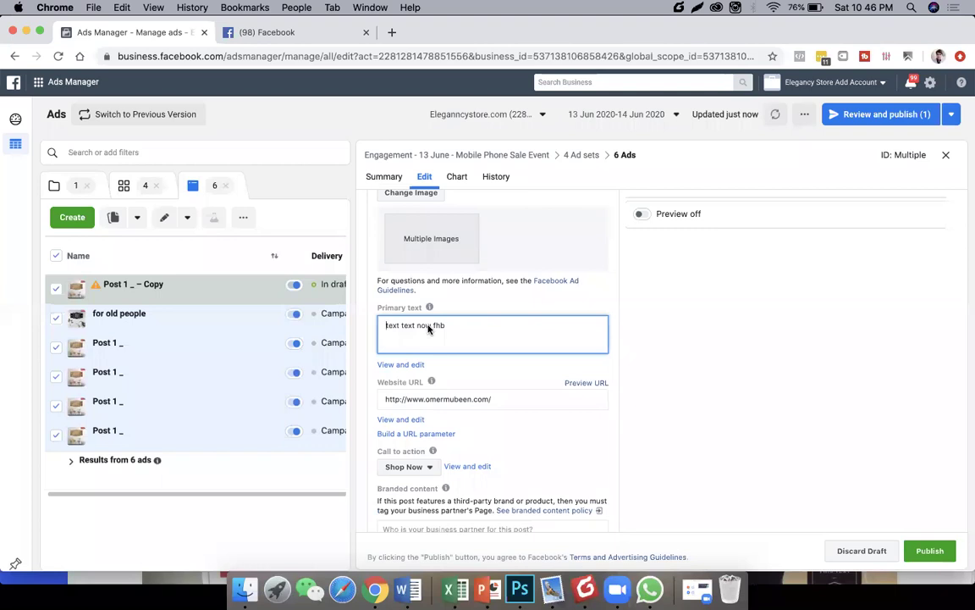
pyautogui.press('super+a')
pyautogui.write('new text')
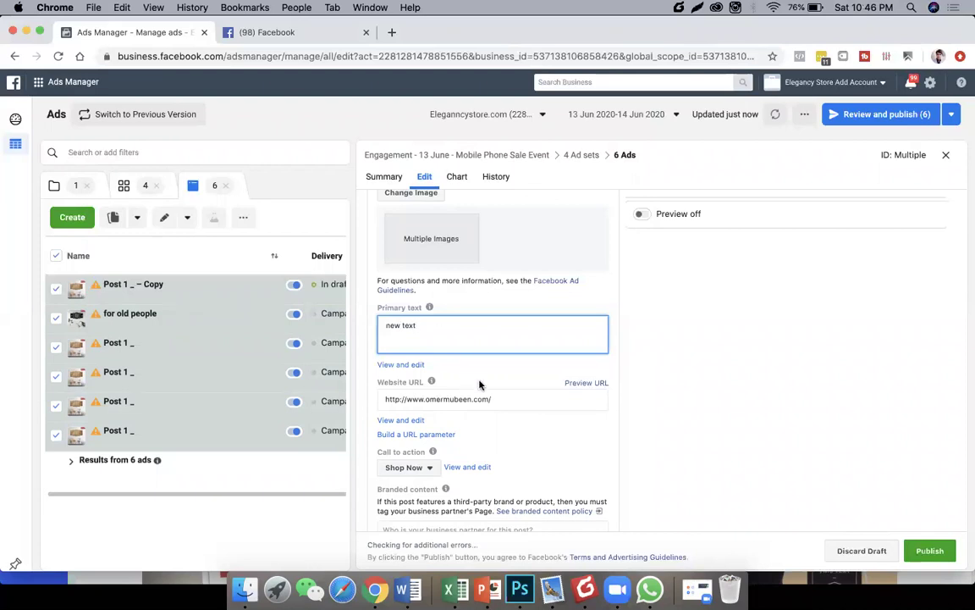
# Step: Look over the website URL and tracking settings, publish the edited ads and close the editor
pyautogui.click(503, 396)
pyautogui.scroll(-3, 731, 465)
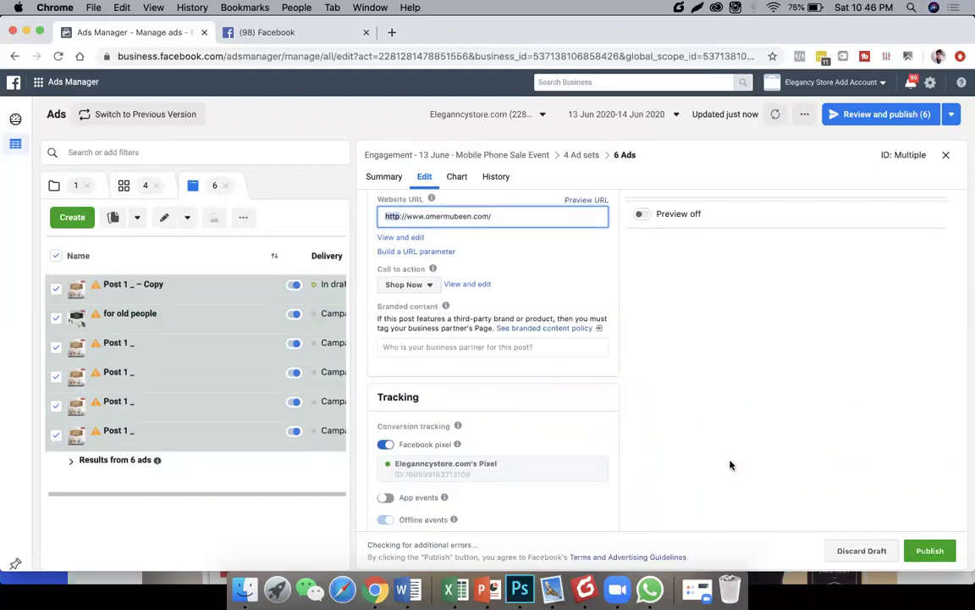
pyautogui.scroll(-1, 731, 465)
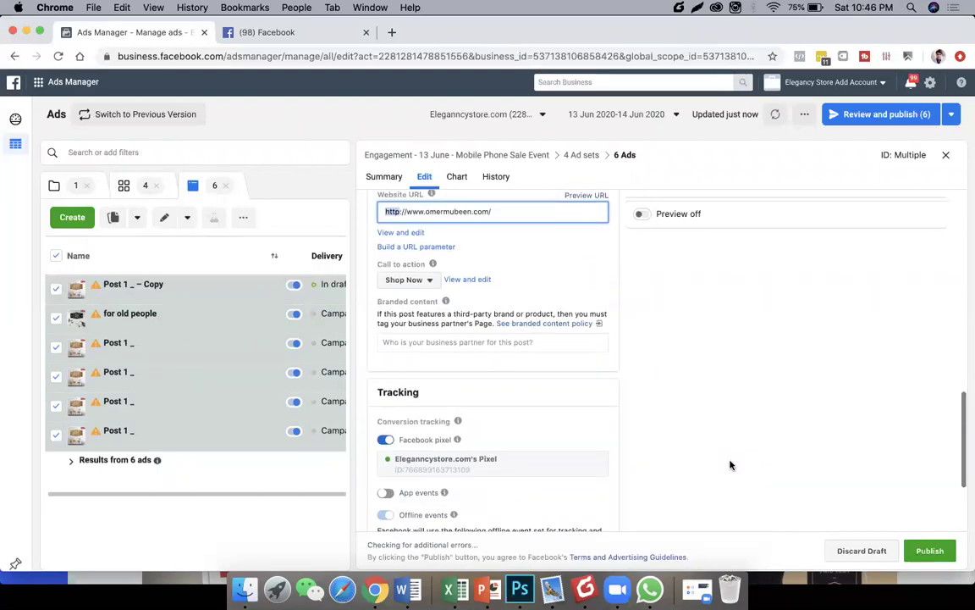
pyautogui.click(927, 558)
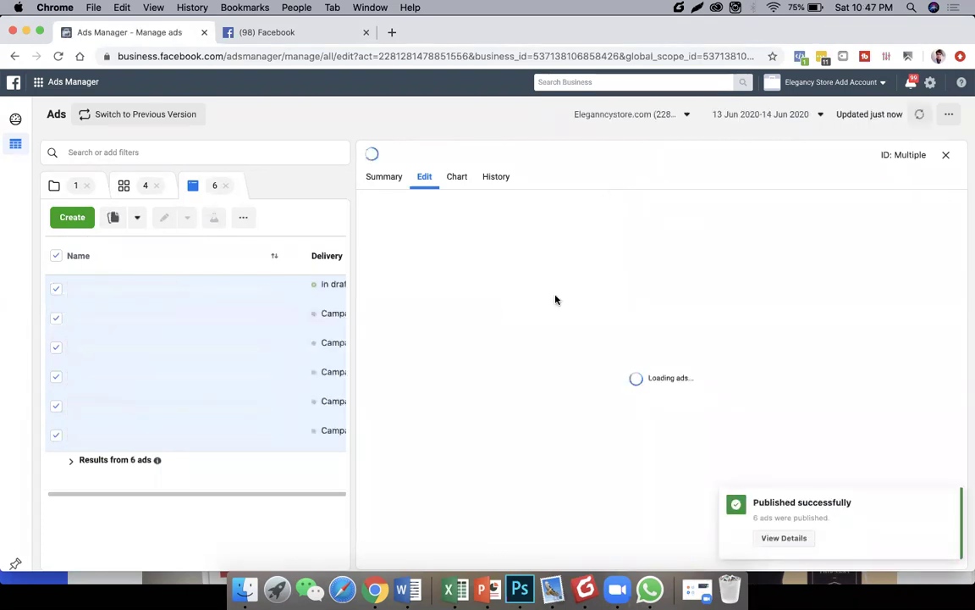
pyautogui.click(944, 157)
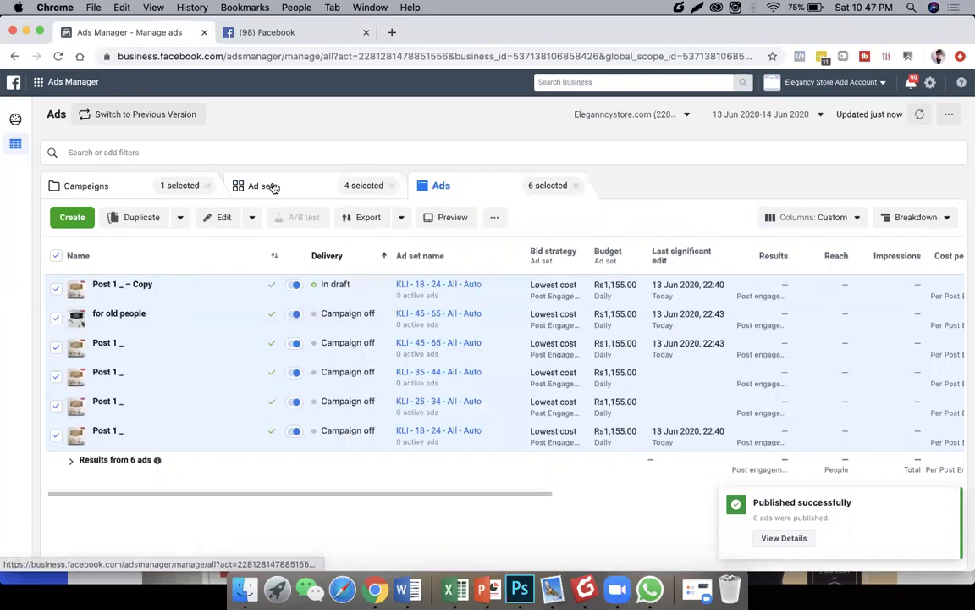
# Step: Reopen the ad sets of the Engagement - 13 June campaign and publish a daily budget of Rs3,200 for the 18 - 24 ad set
pyautogui.click(272, 185)
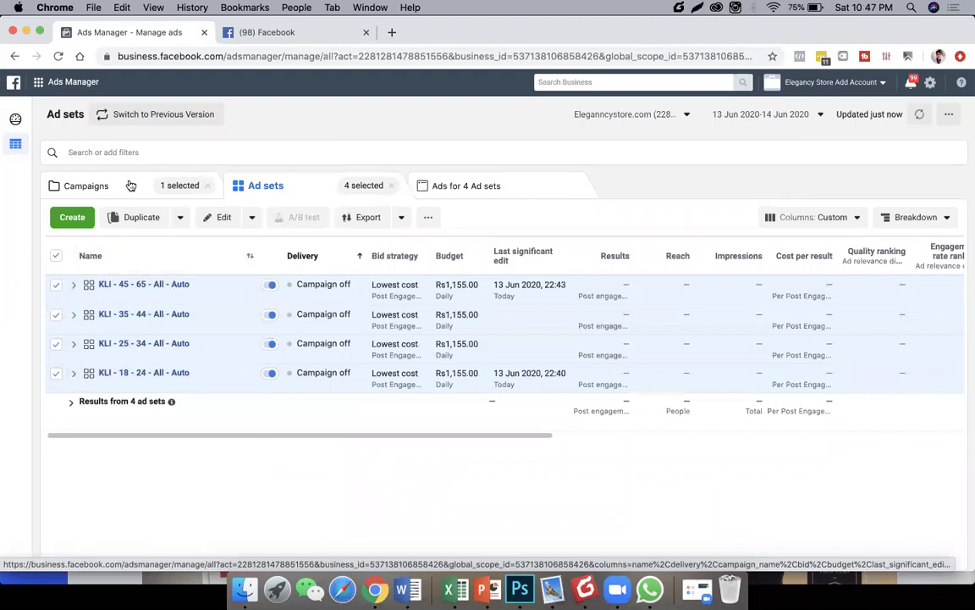
pyautogui.click(87, 185)
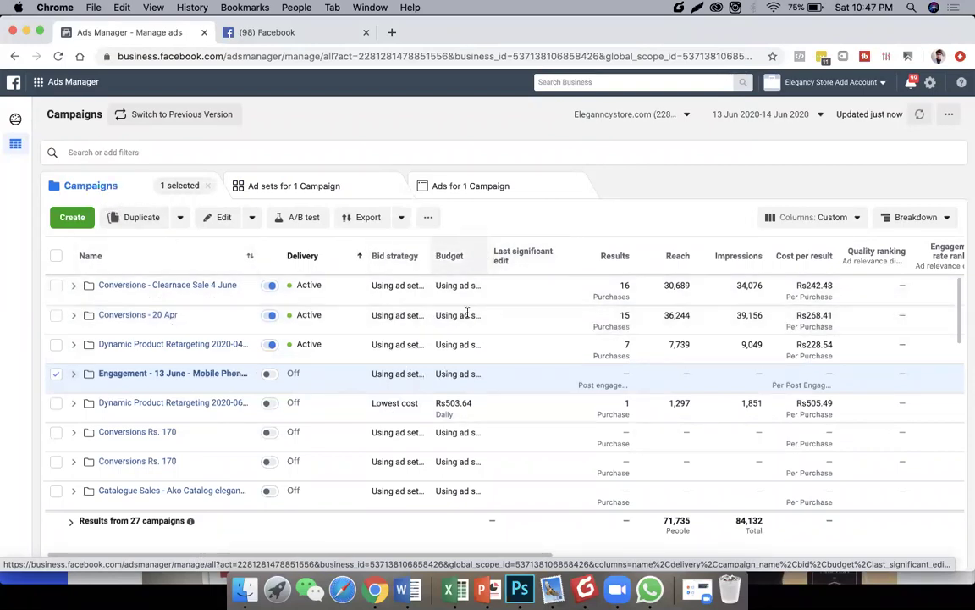
pyautogui.click(217, 374)
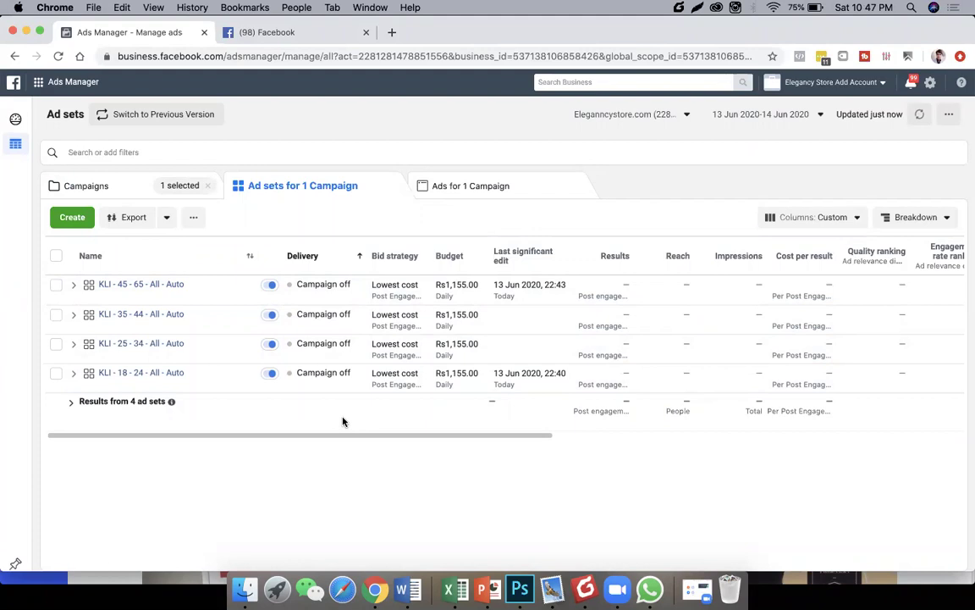
pyautogui.click(480, 375)
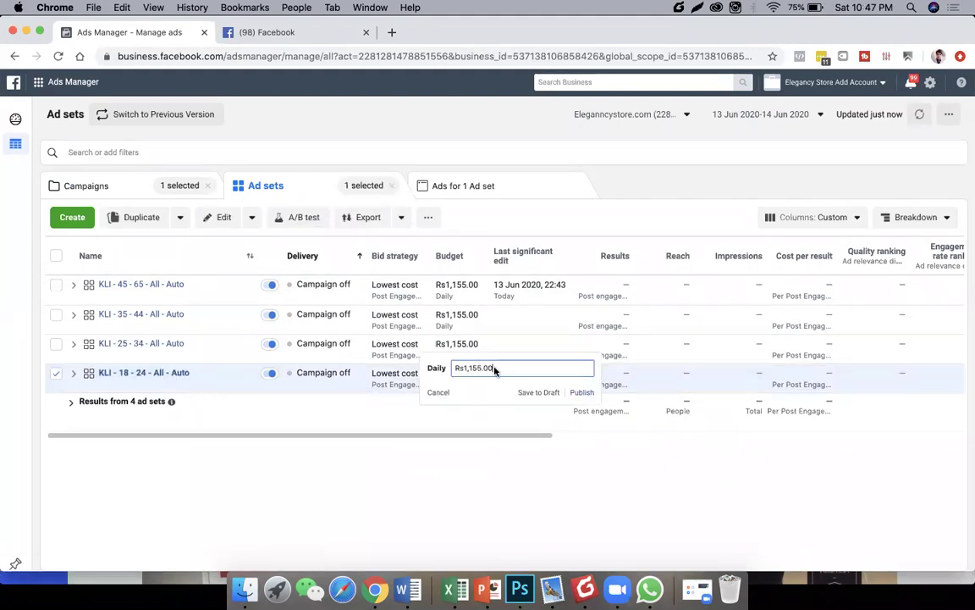
pyautogui.write('3200')
pyautogui.press('Return')
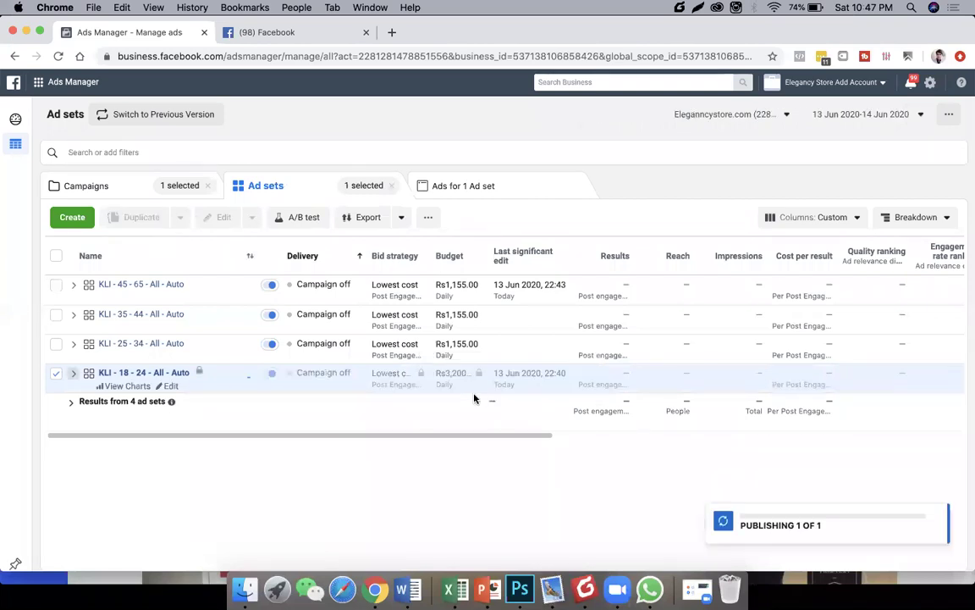
# Step: Set the daily budget of the KLI - 45 - 65 - All - Auto ad set to Rs500 and publish it
pyautogui.click(480, 285)
pyautogui.press('BackSpace')
pyautogui.press('BackSpace')
pyautogui.press('BackSpace')
pyautogui.press('BackSpace')
pyautogui.press('BackSpace')
pyautogui.press('BackSpace')
pyautogui.press('BackSpace')
pyautogui.press('BackSpace')
pyautogui.press('BackSpace')
pyautogui.write('500')
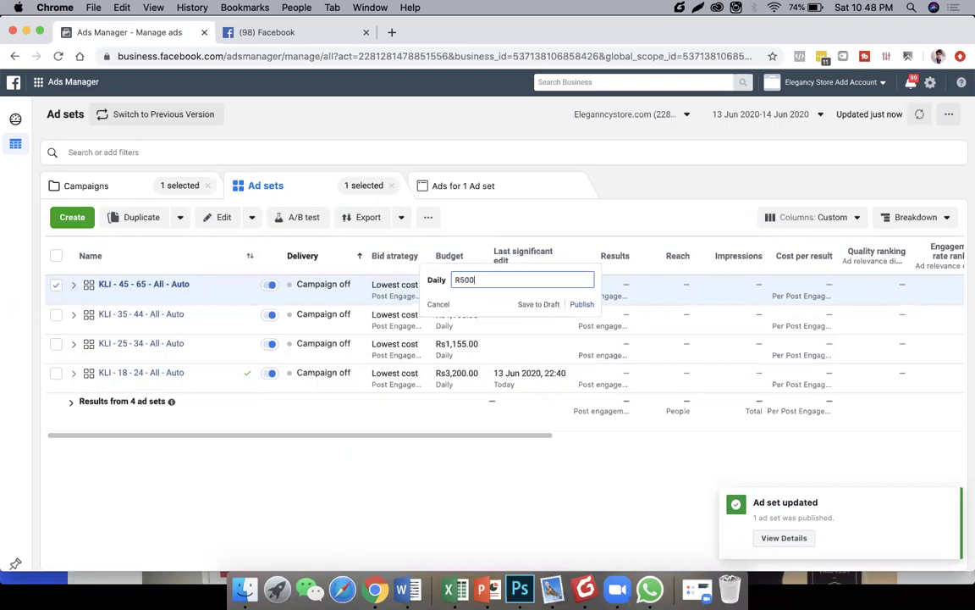
pyautogui.press('Return')
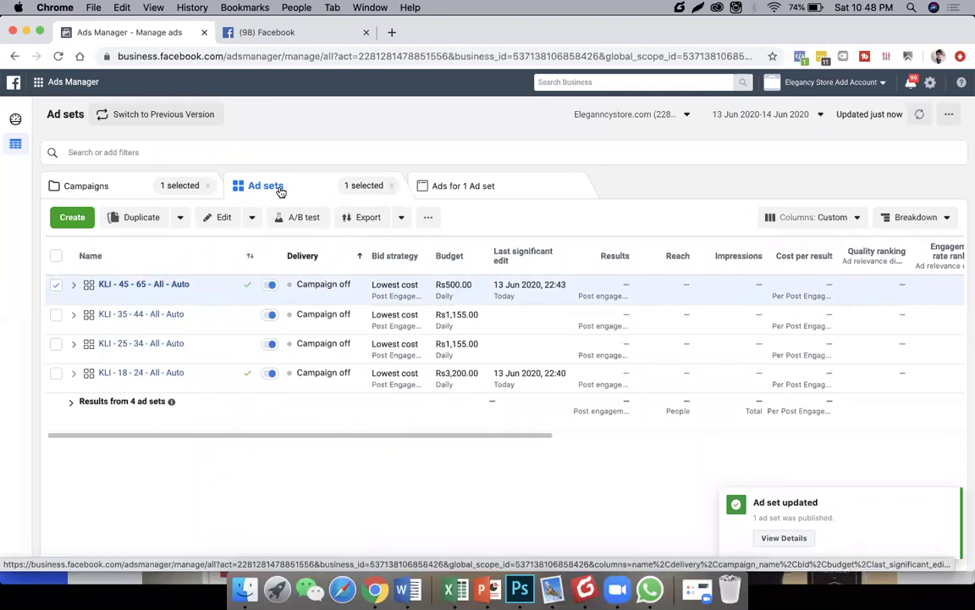
# Step: Return to the campaigns list and set the reporting date range to 1 Jun 2020-13 Jun 2020
pyautogui.click(119, 191)
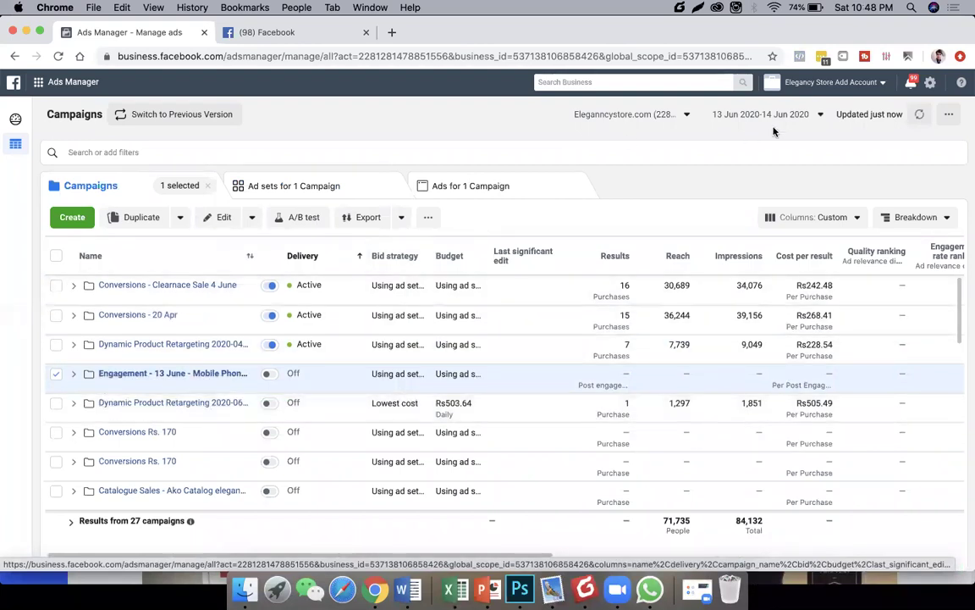
pyautogui.click(769, 119)
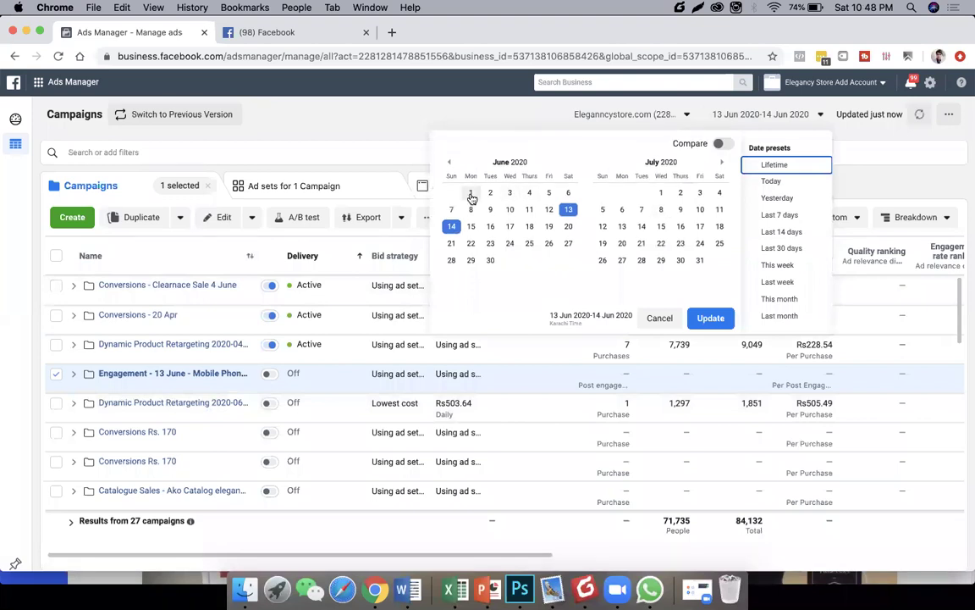
pyautogui.click(471, 193)
pyautogui.click(568, 209)
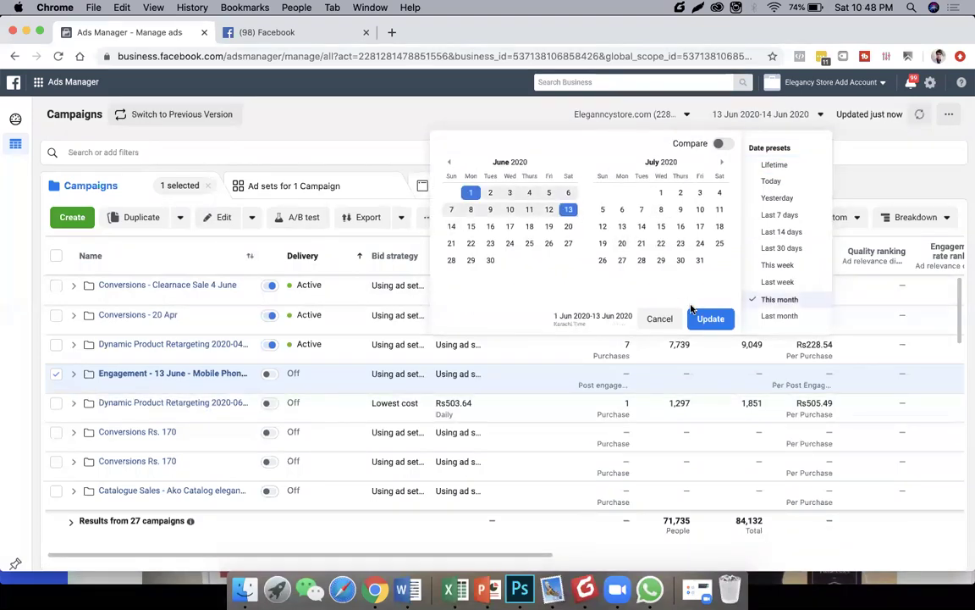
pyautogui.click(711, 318)
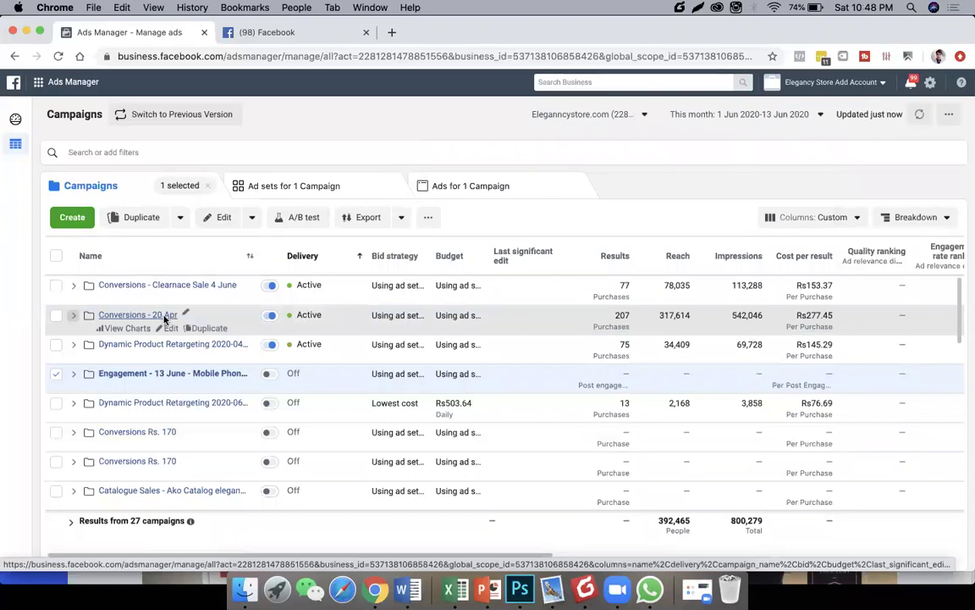
# Step: Sort the Conversions - 20 Apr campaign's ad sets by results and view the demographics chart of the Sufi Frames ad set
pyautogui.click(165, 316)
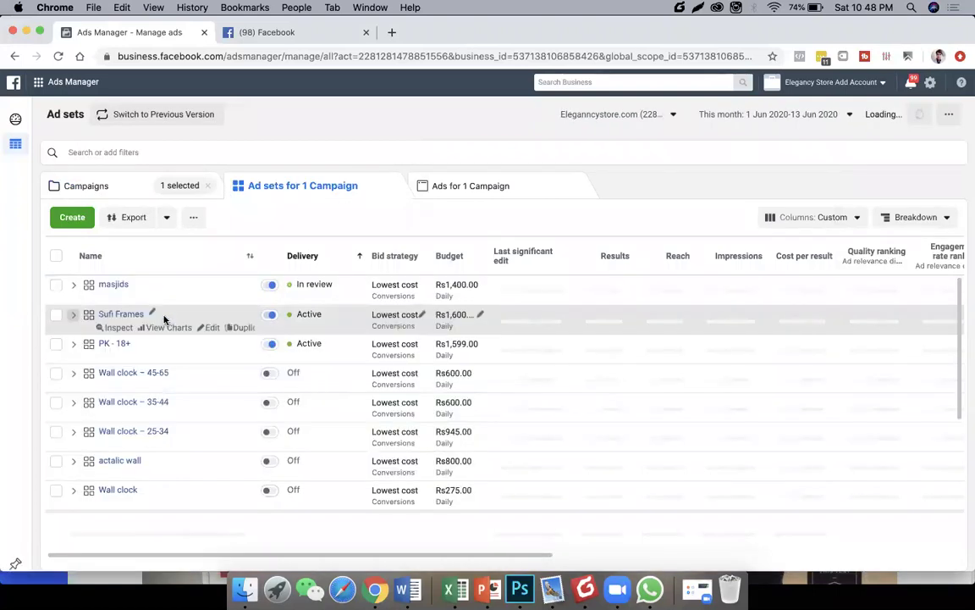
pyautogui.click(604, 256)
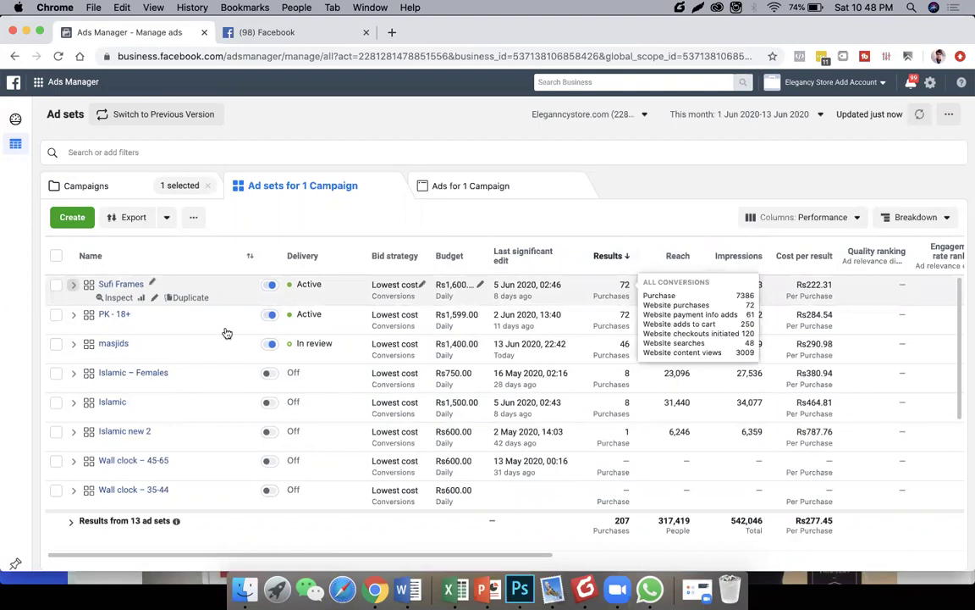
pyautogui.click(140, 300)
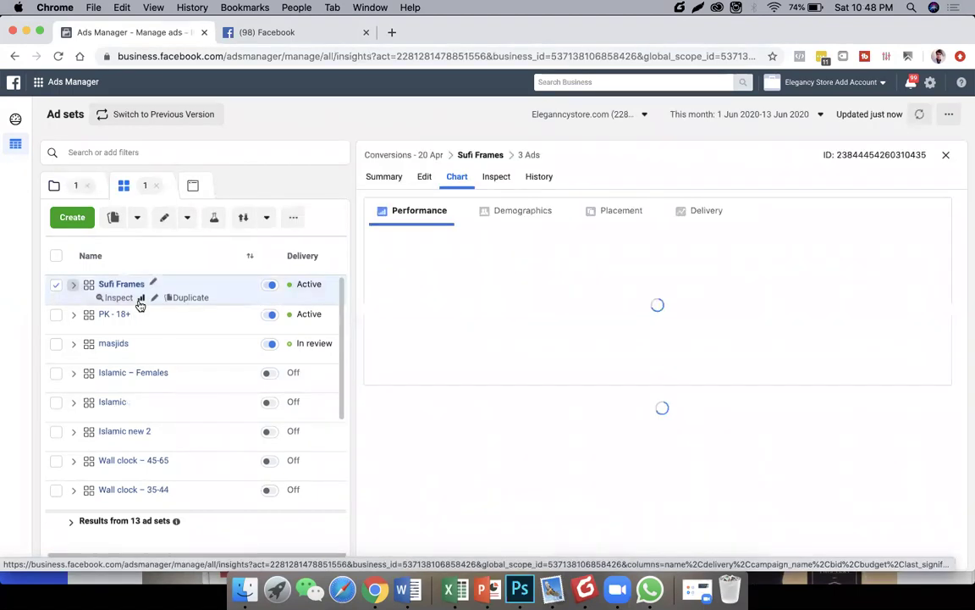
pyautogui.click(490, 219)
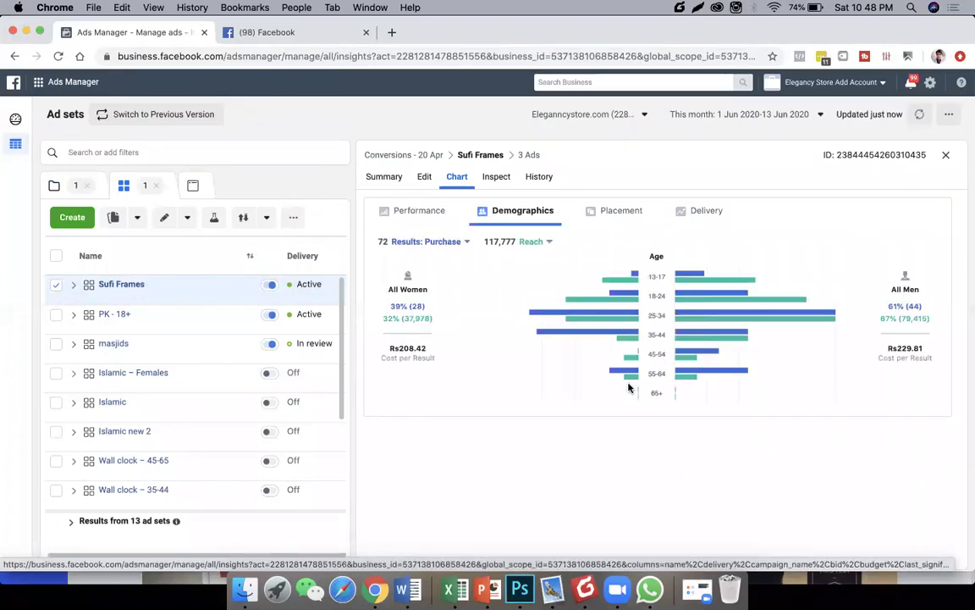